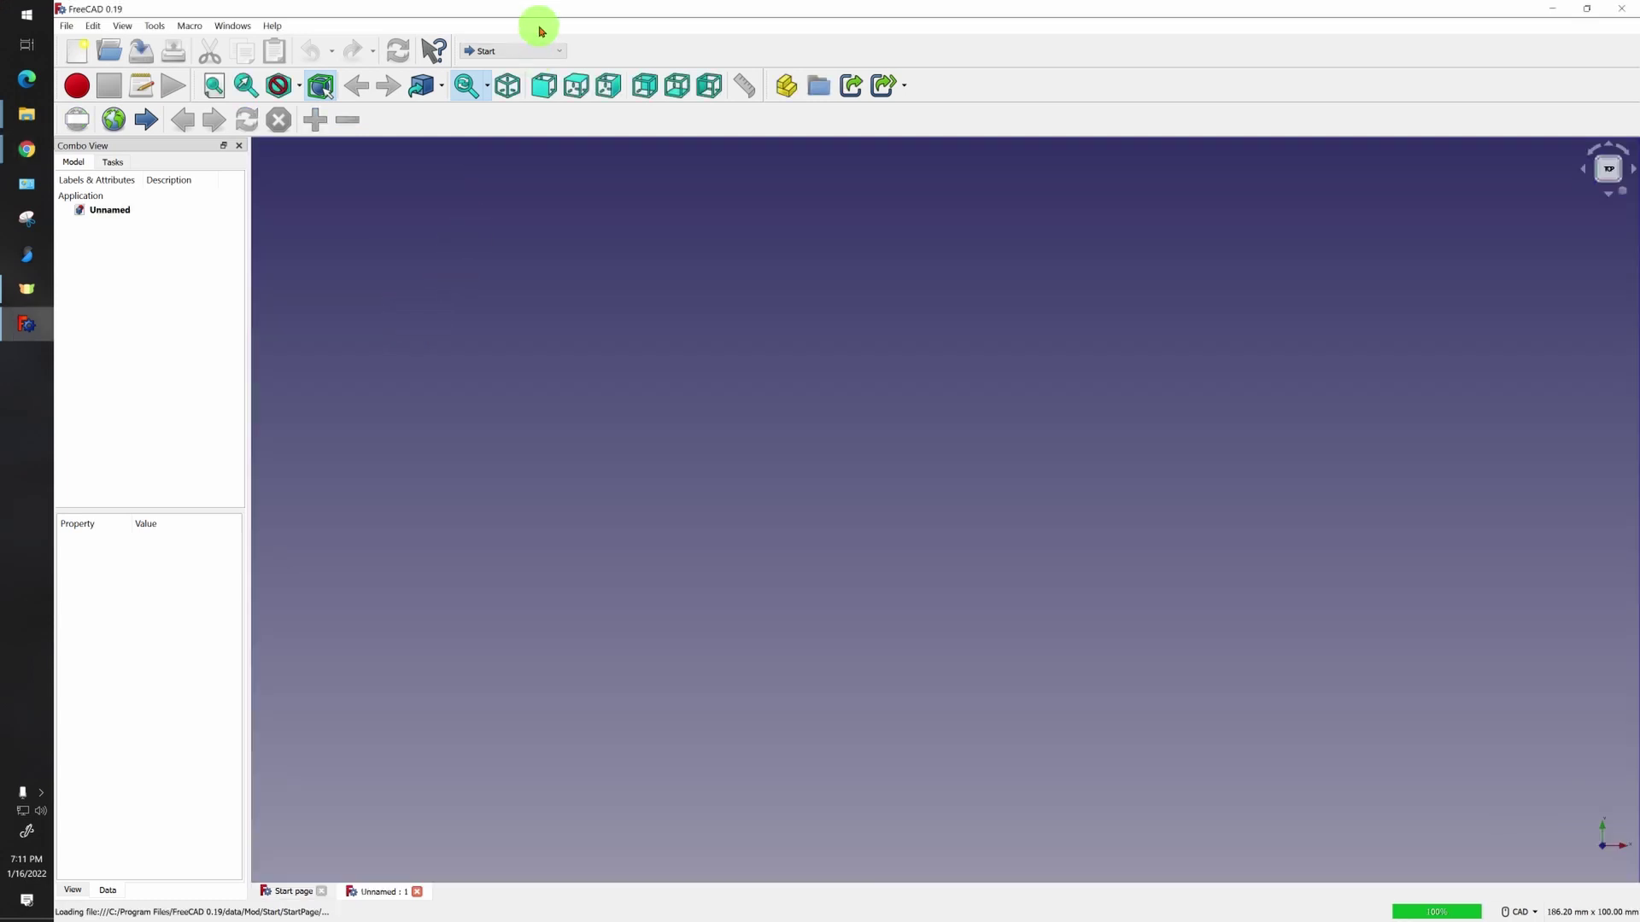
Add two empty spreadsheets from the Spreadsheet workbench, then switch to Part Design
click(535, 51)
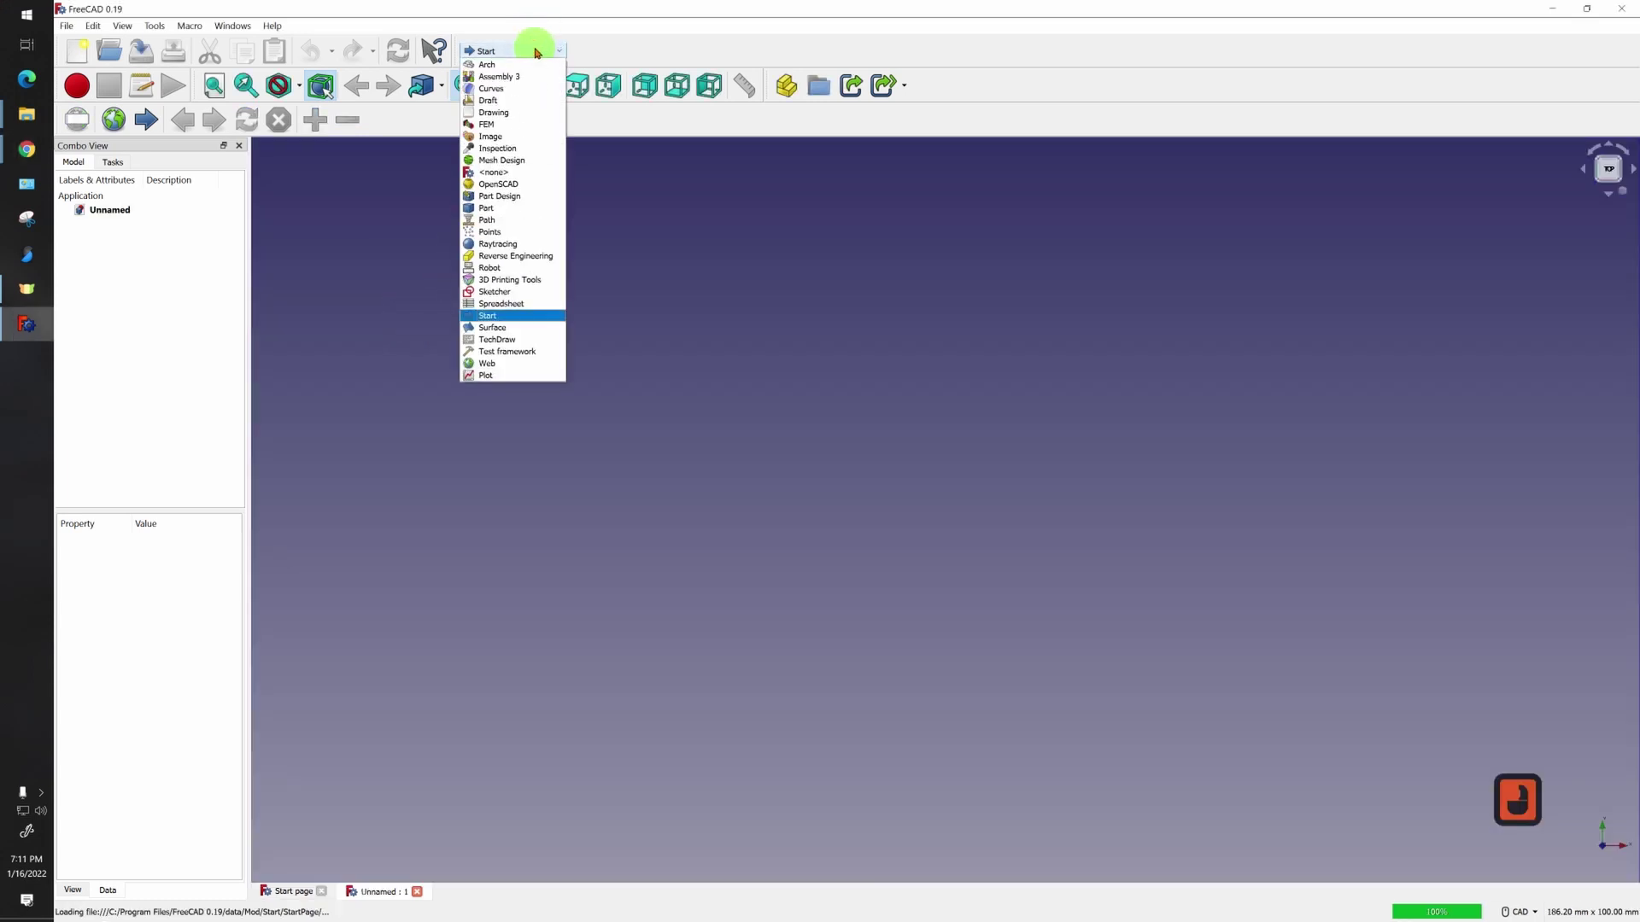
click(507, 304)
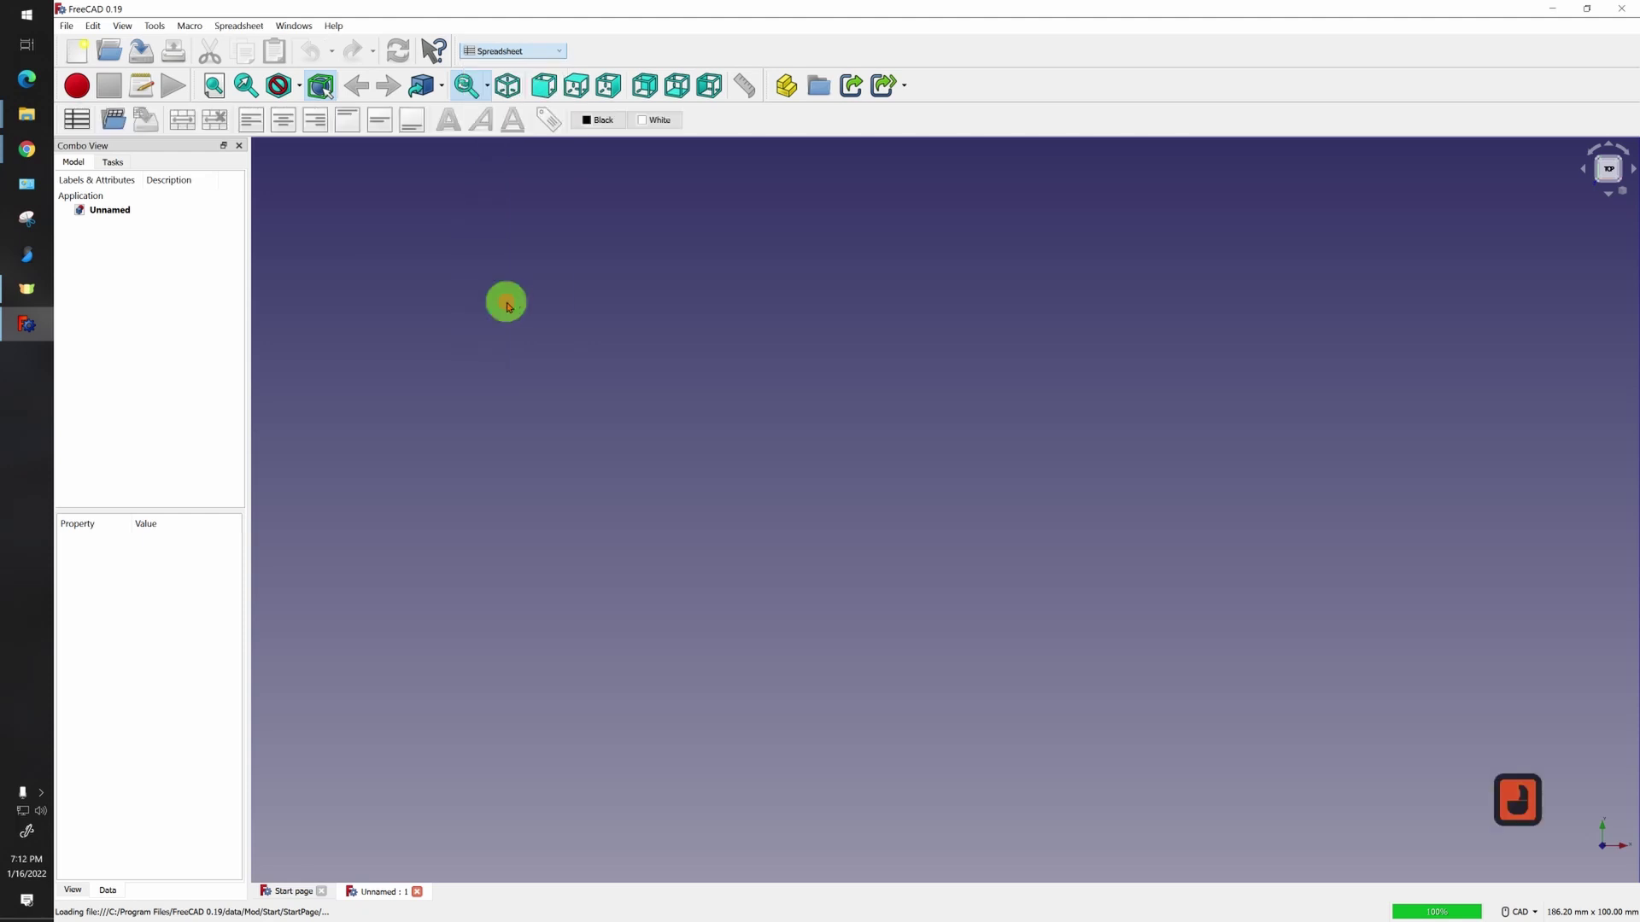
click(75, 119)
click(75, 119)
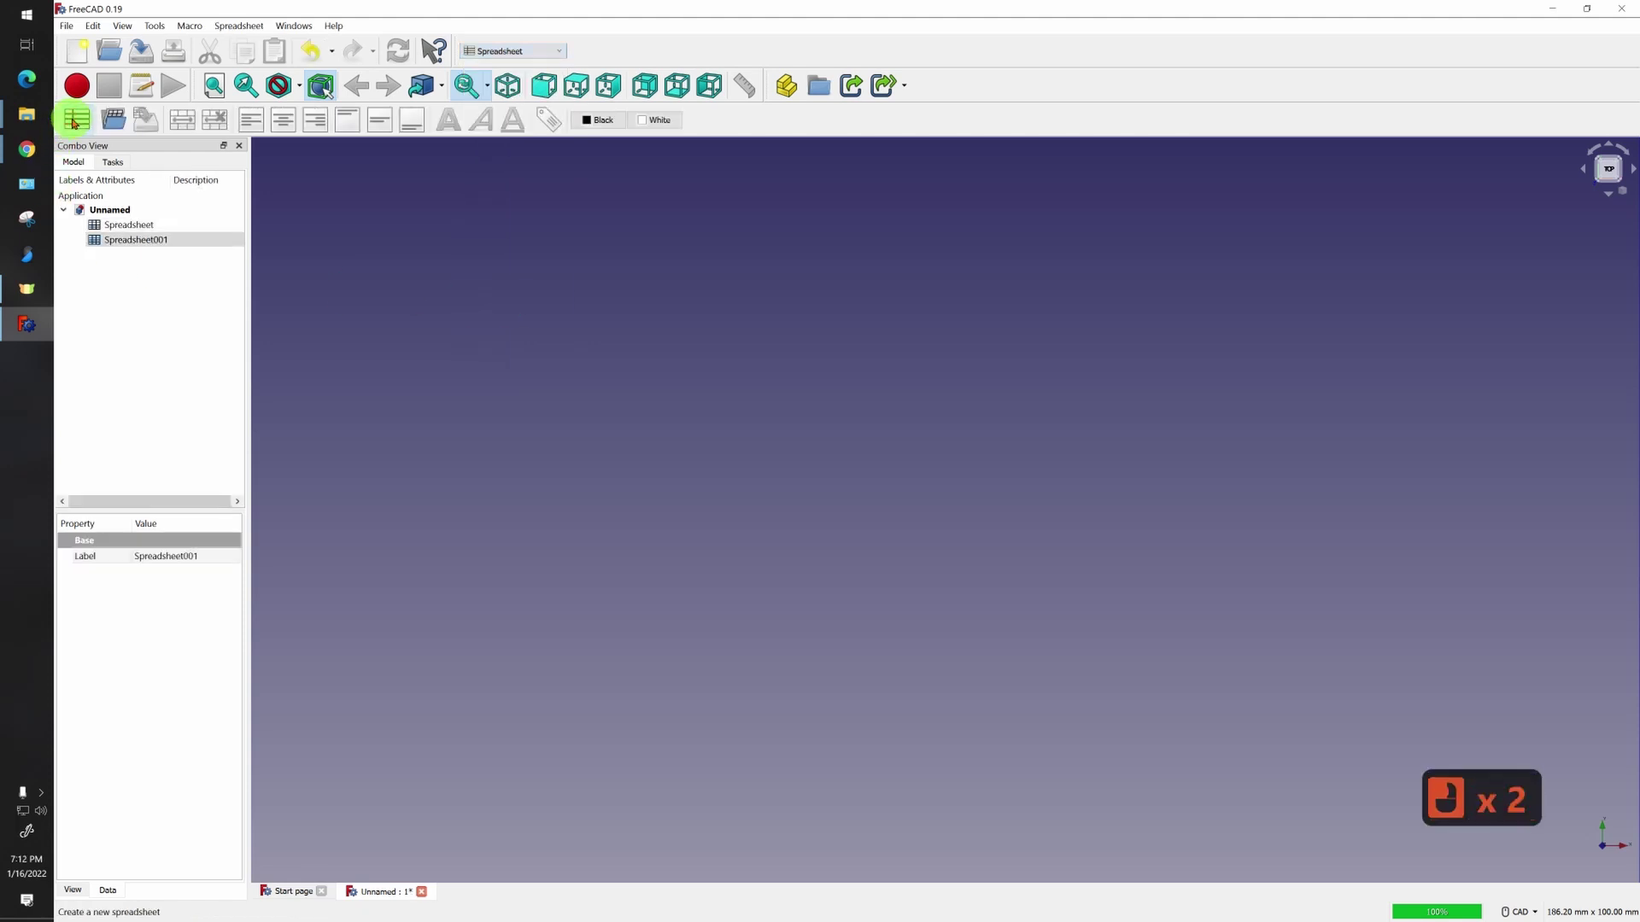
click(505, 50)
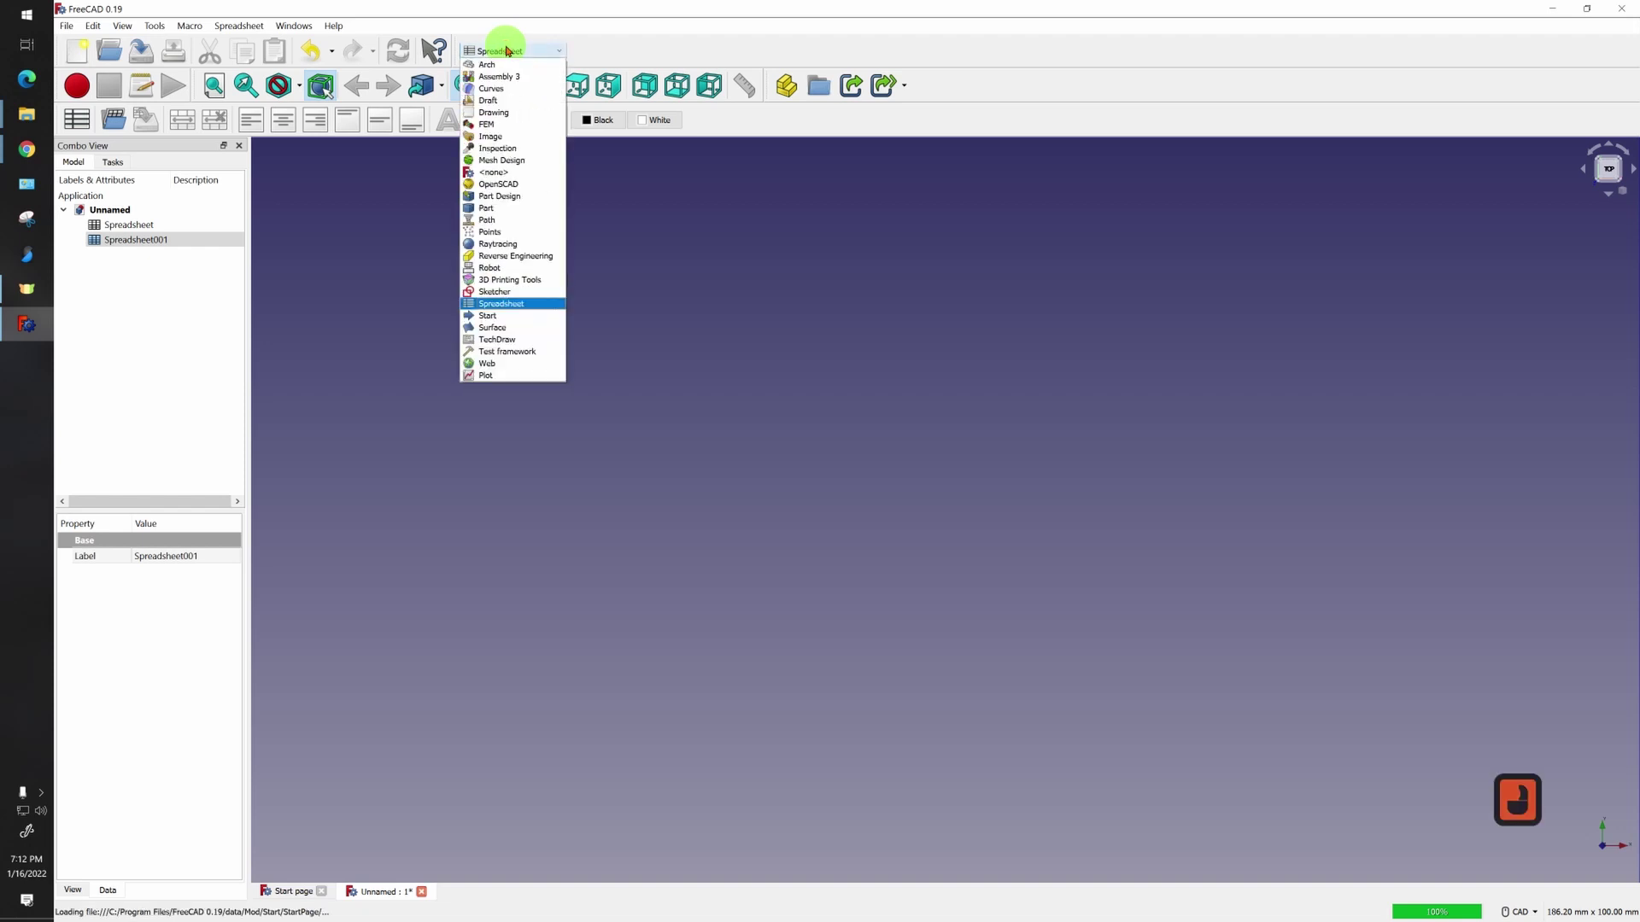
click(522, 197)
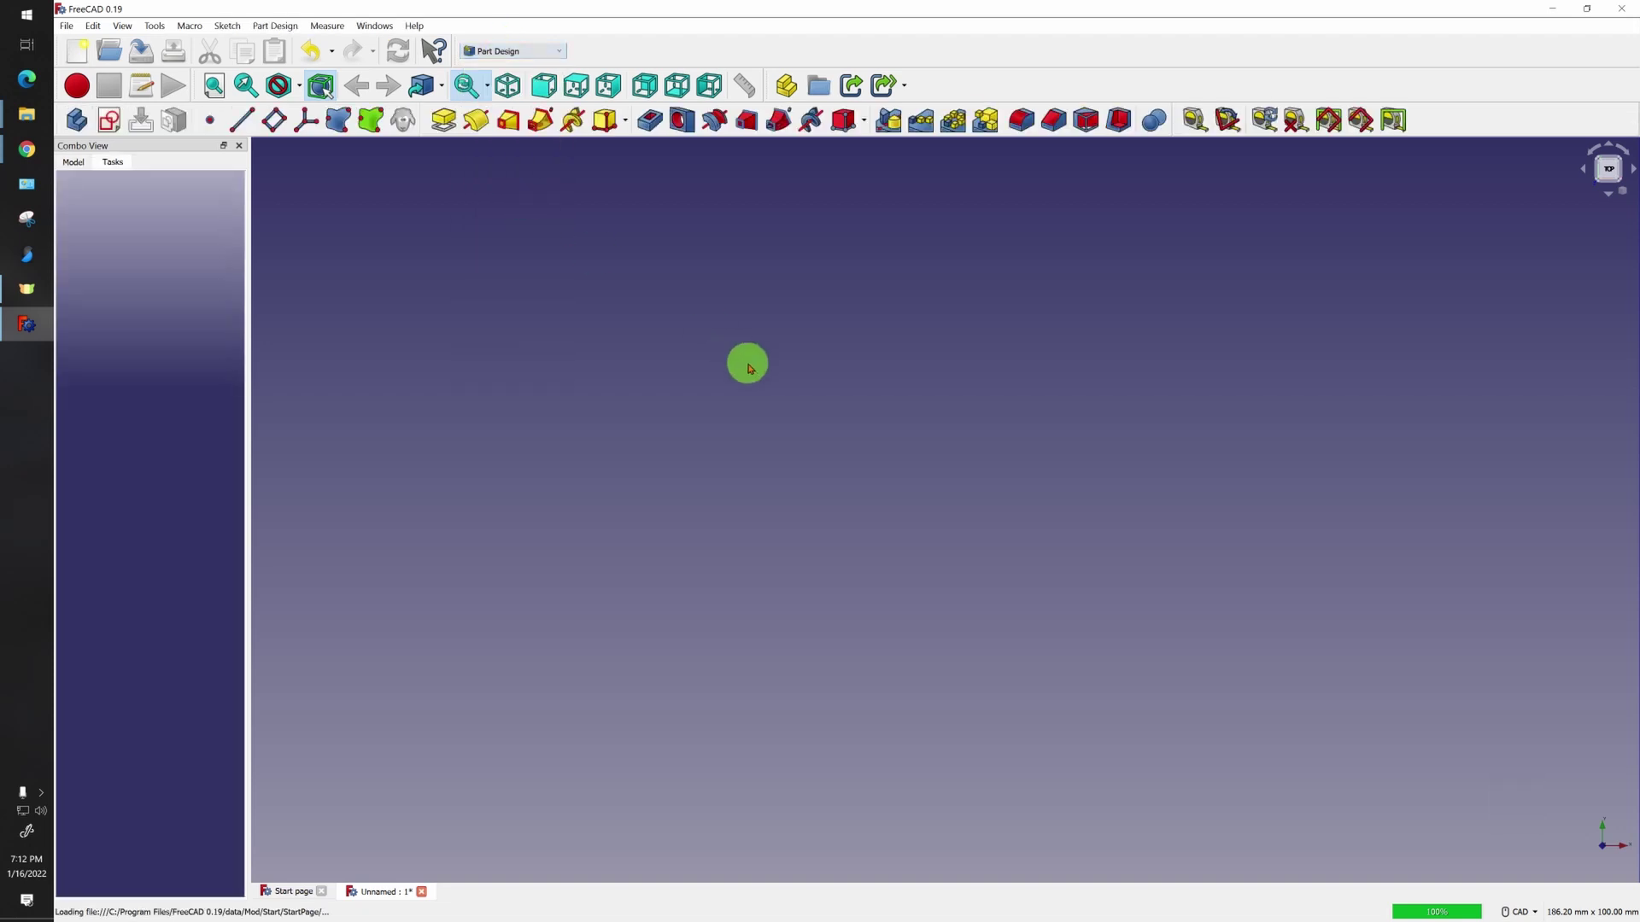
Create a new body and start a sketch on the XY_Plane
click(78, 121)
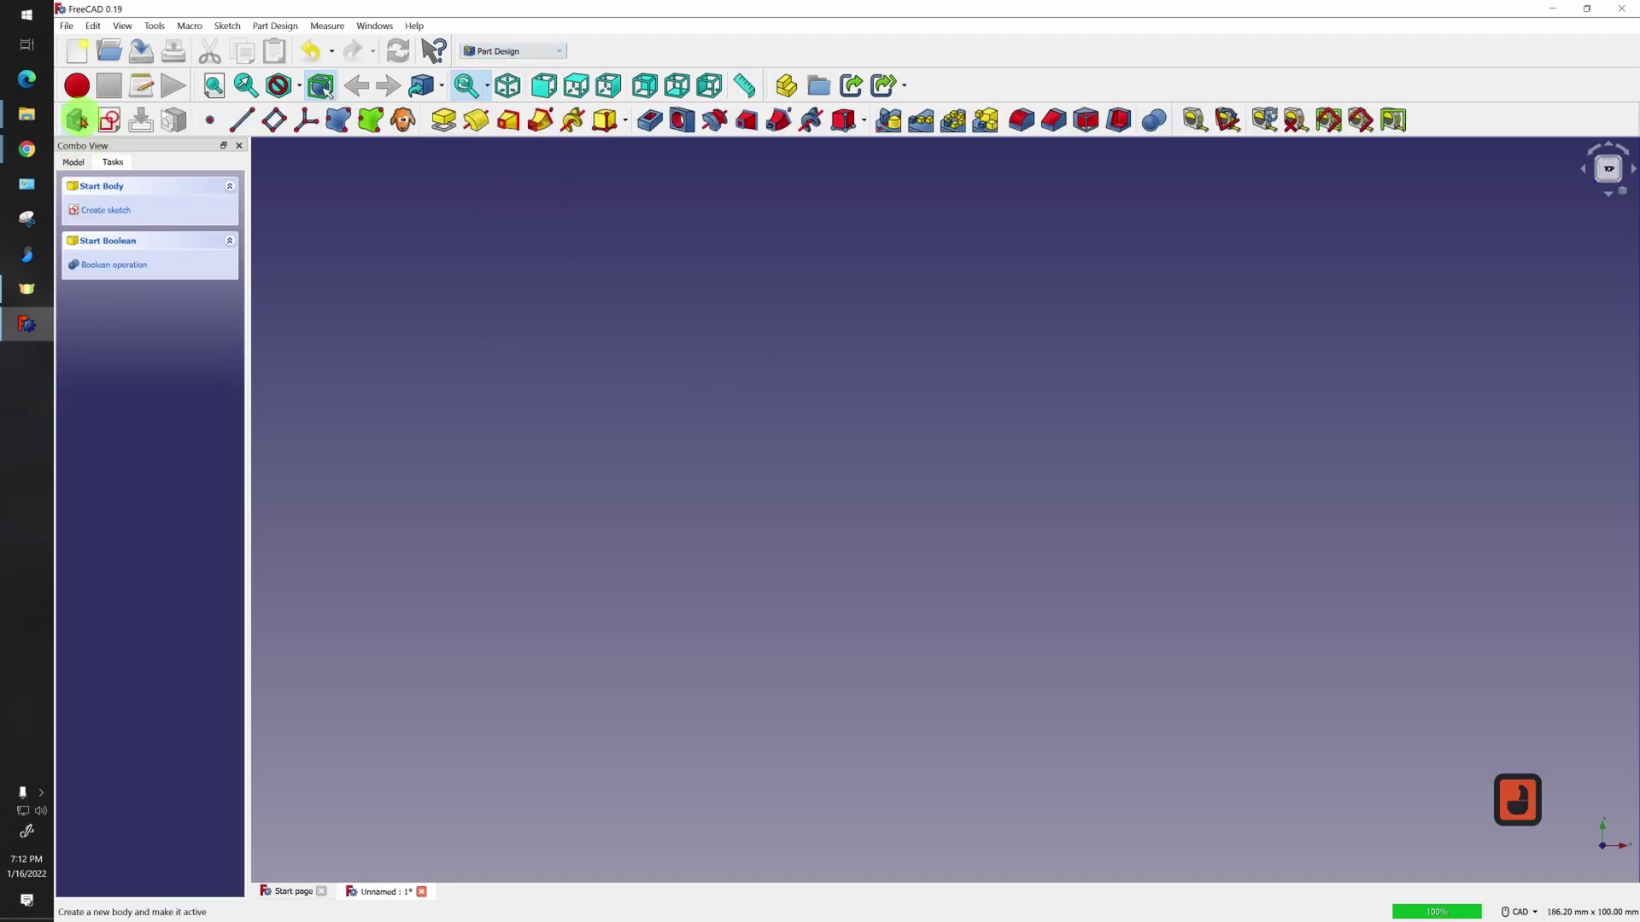
click(109, 219)
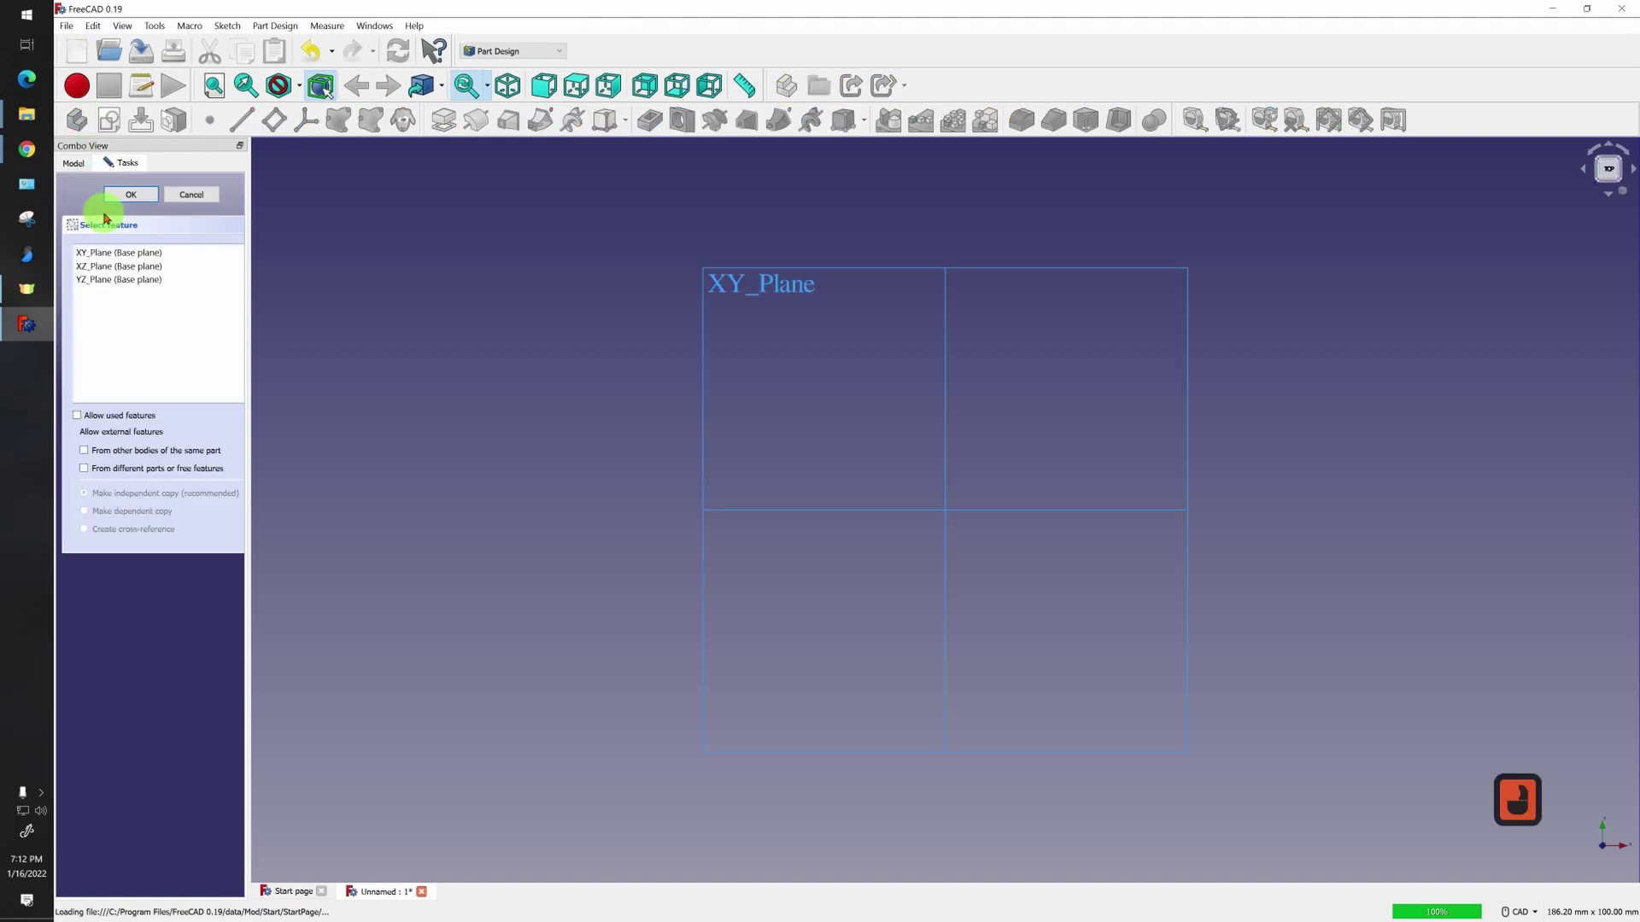
click(765, 290)
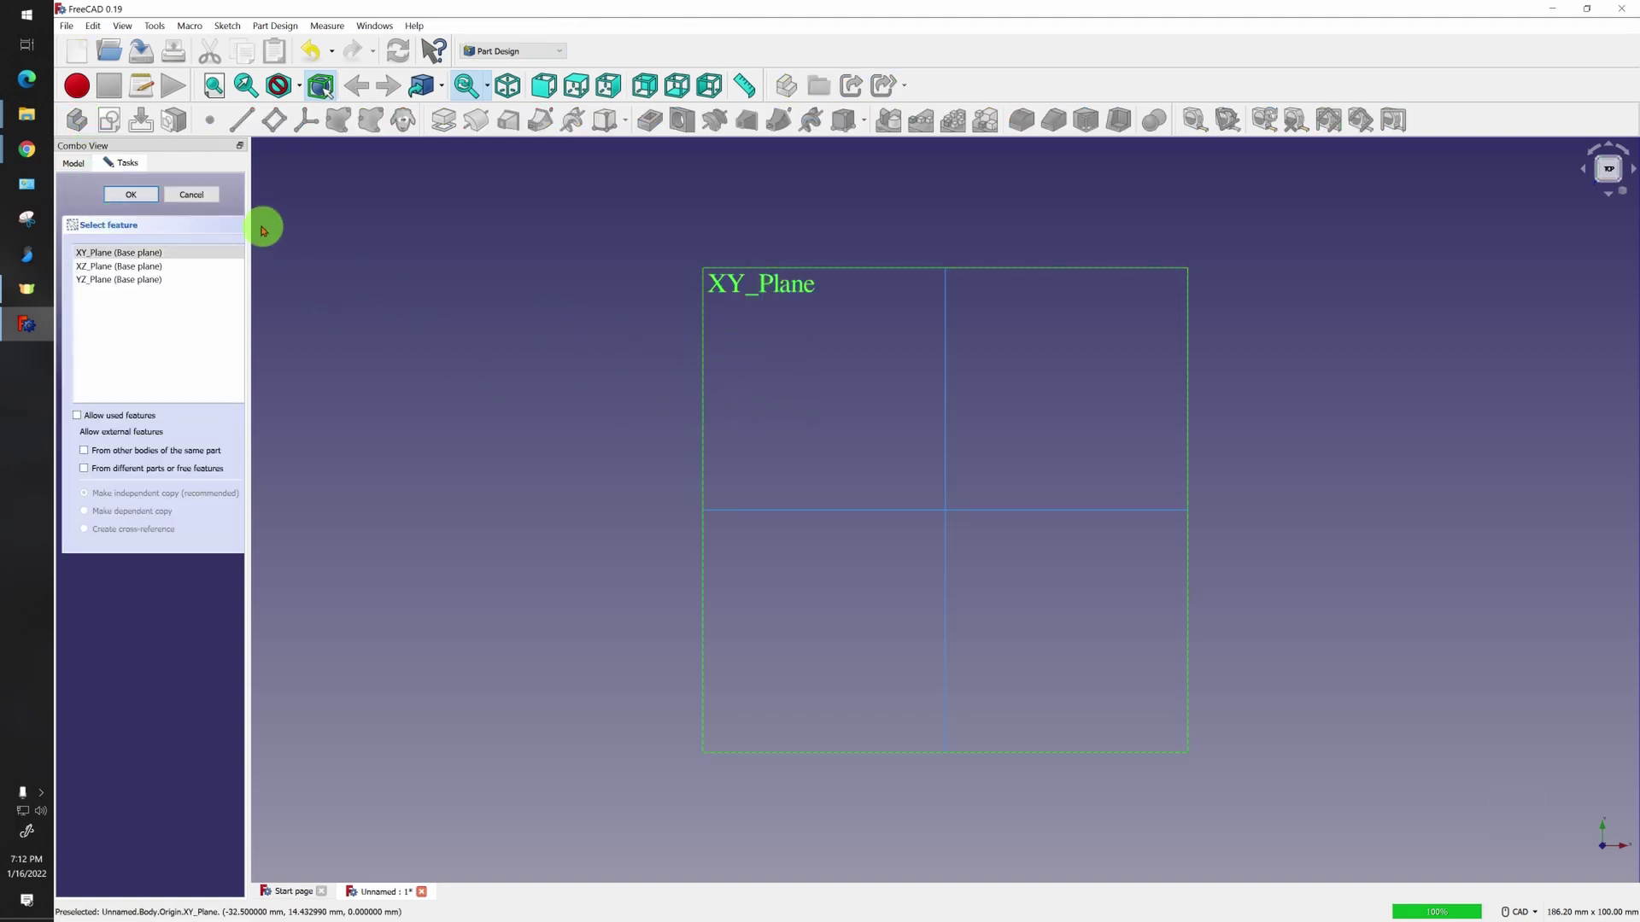
click(131, 194)
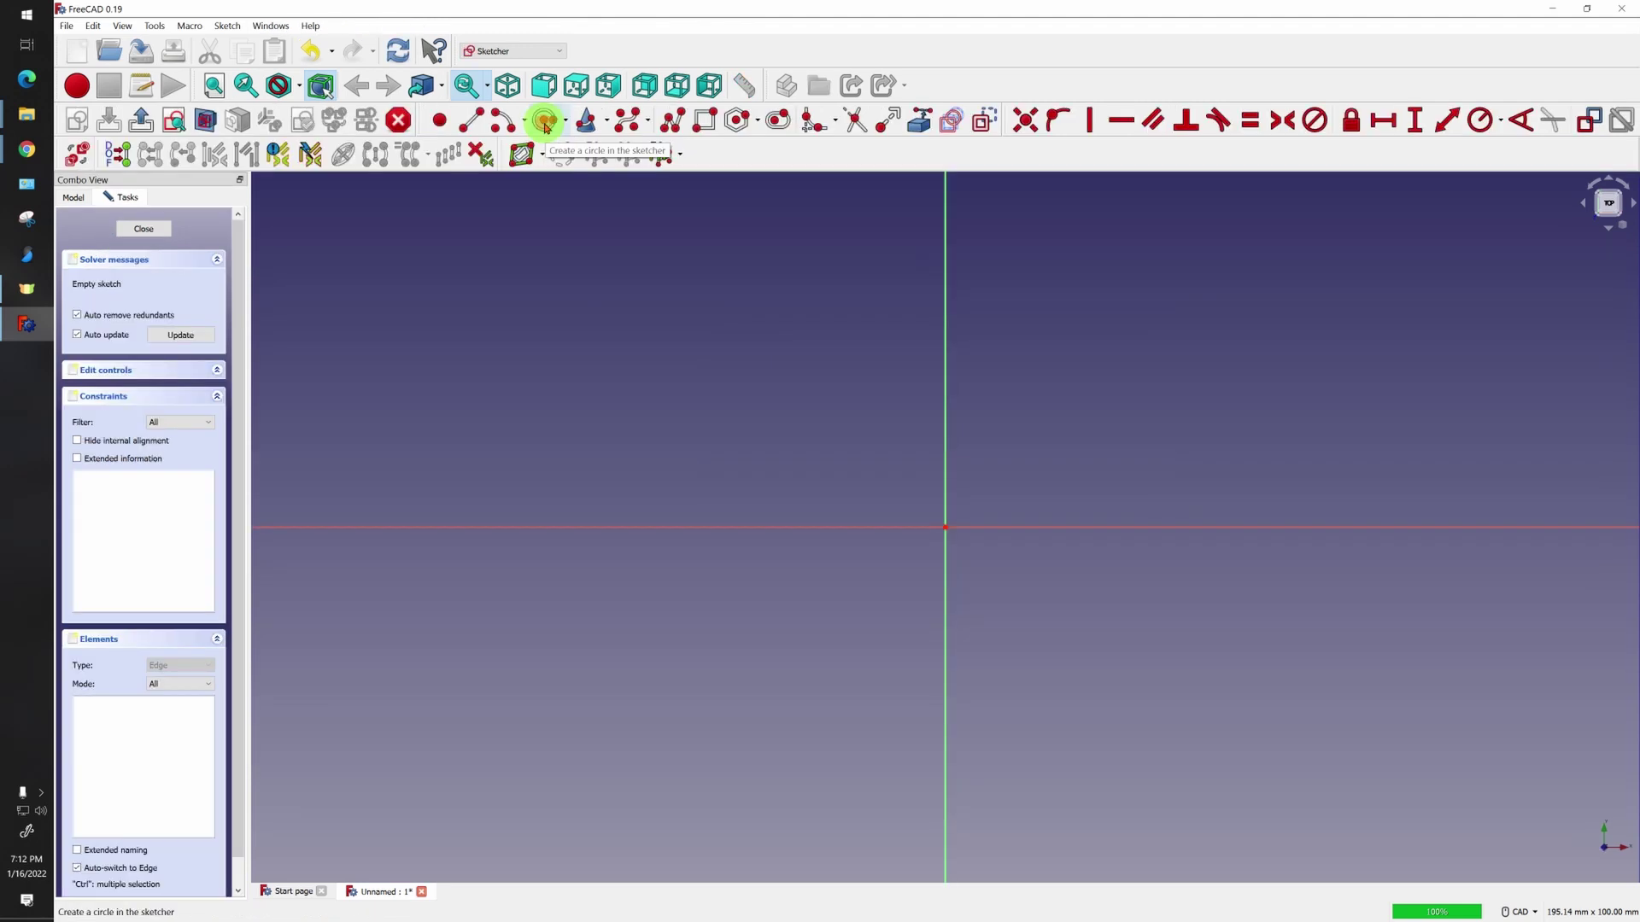
Draw two concentric circles centred on the sketch origin
click(545, 124)
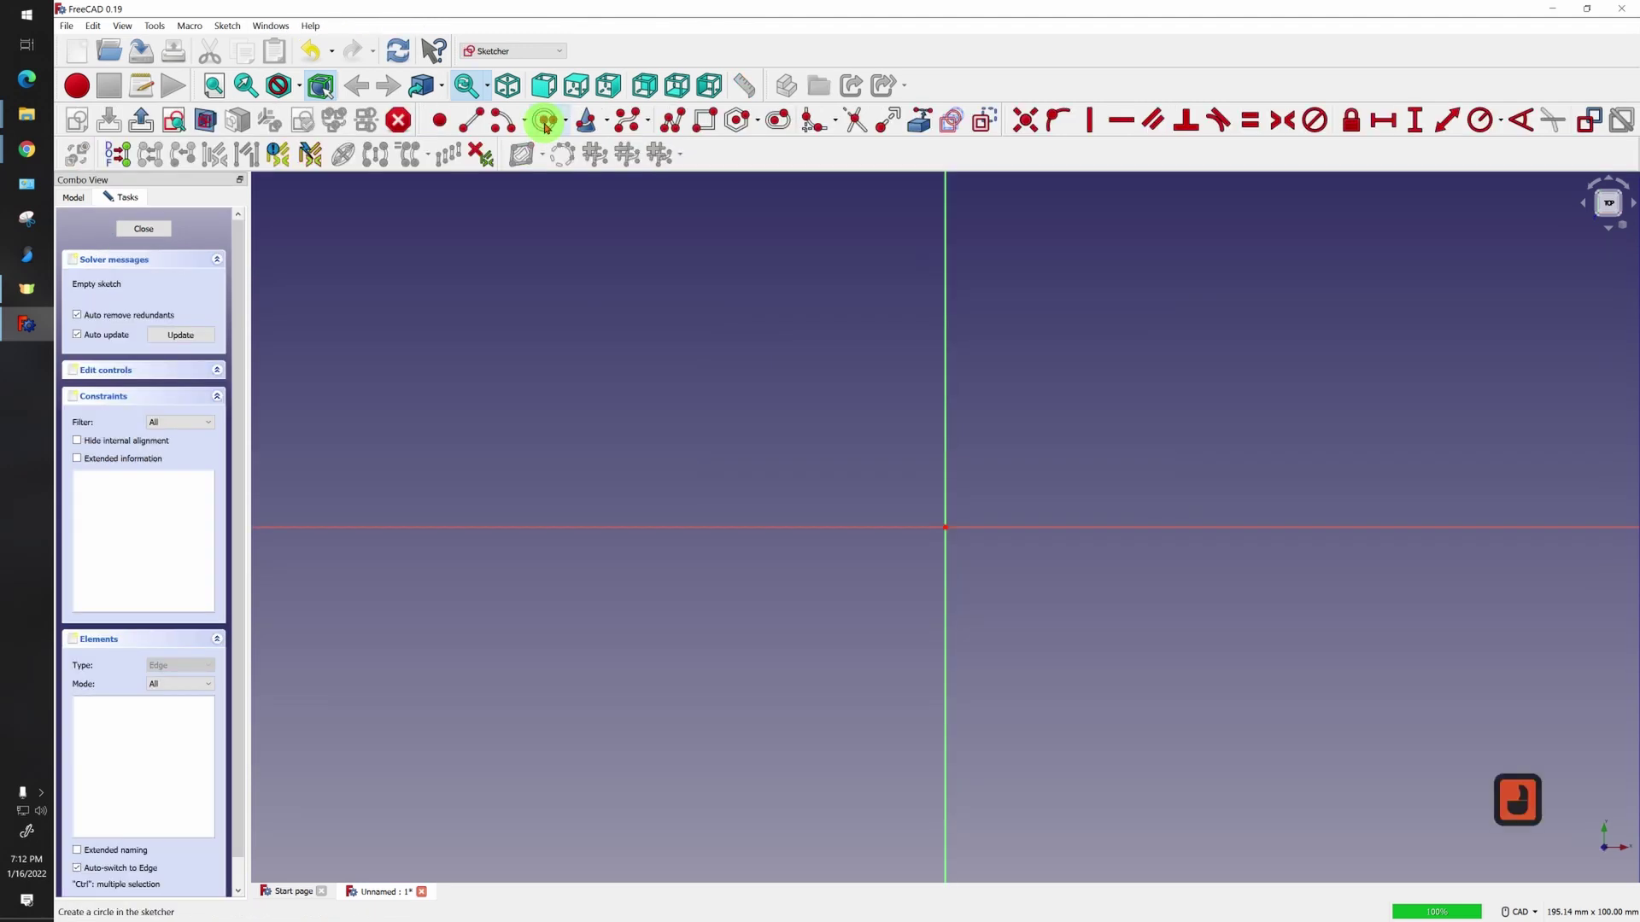
click(946, 528)
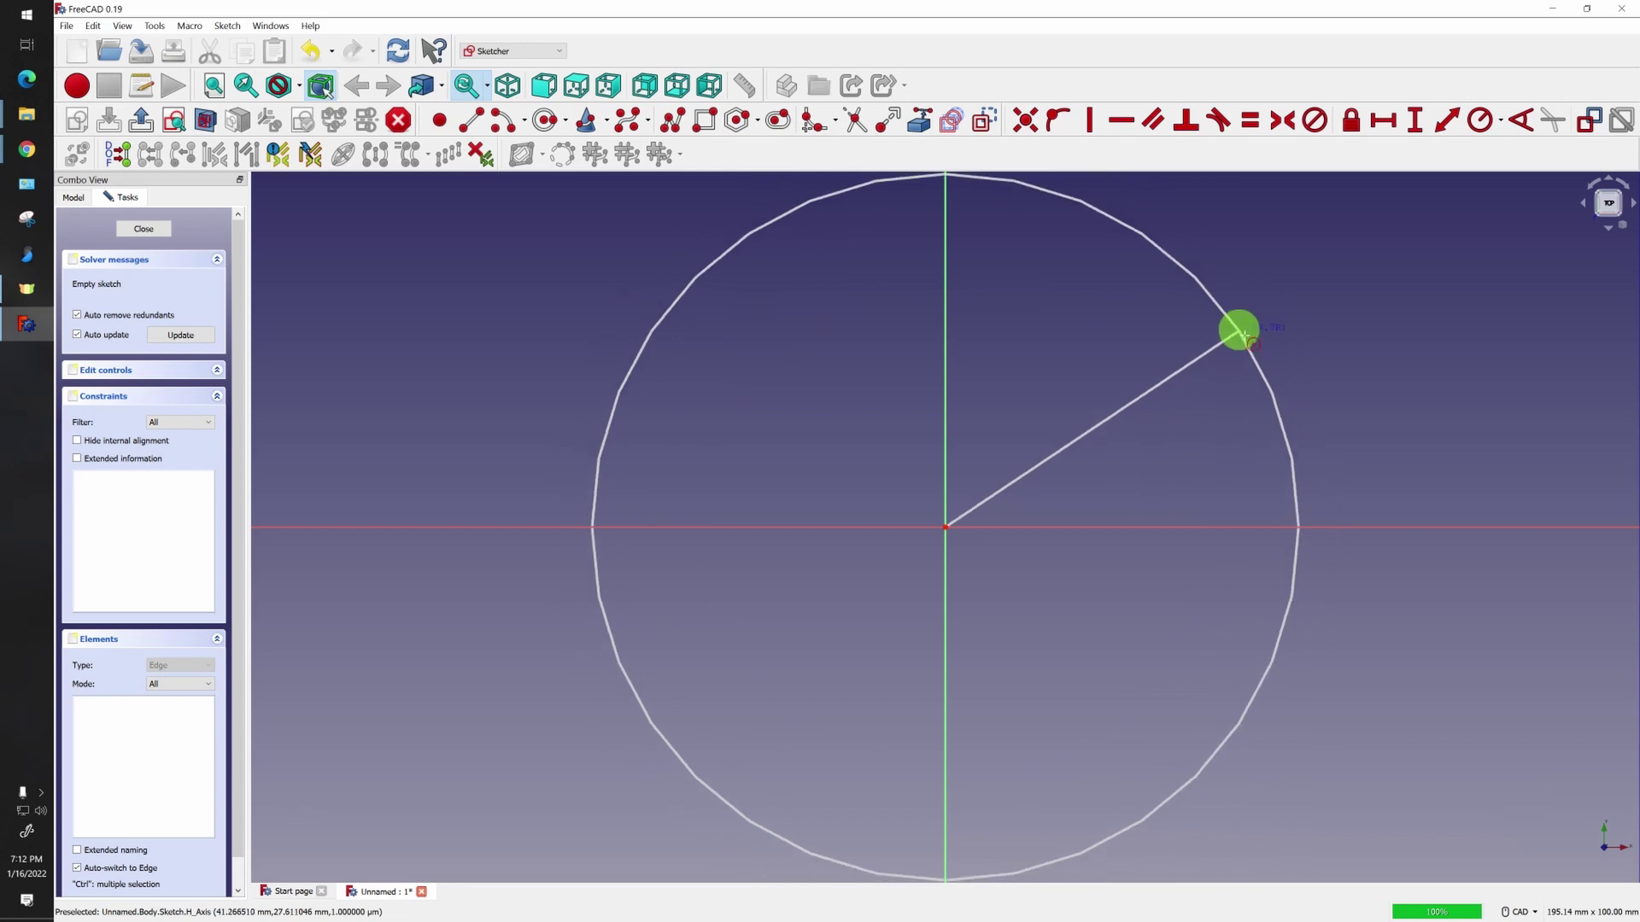
click(1238, 332)
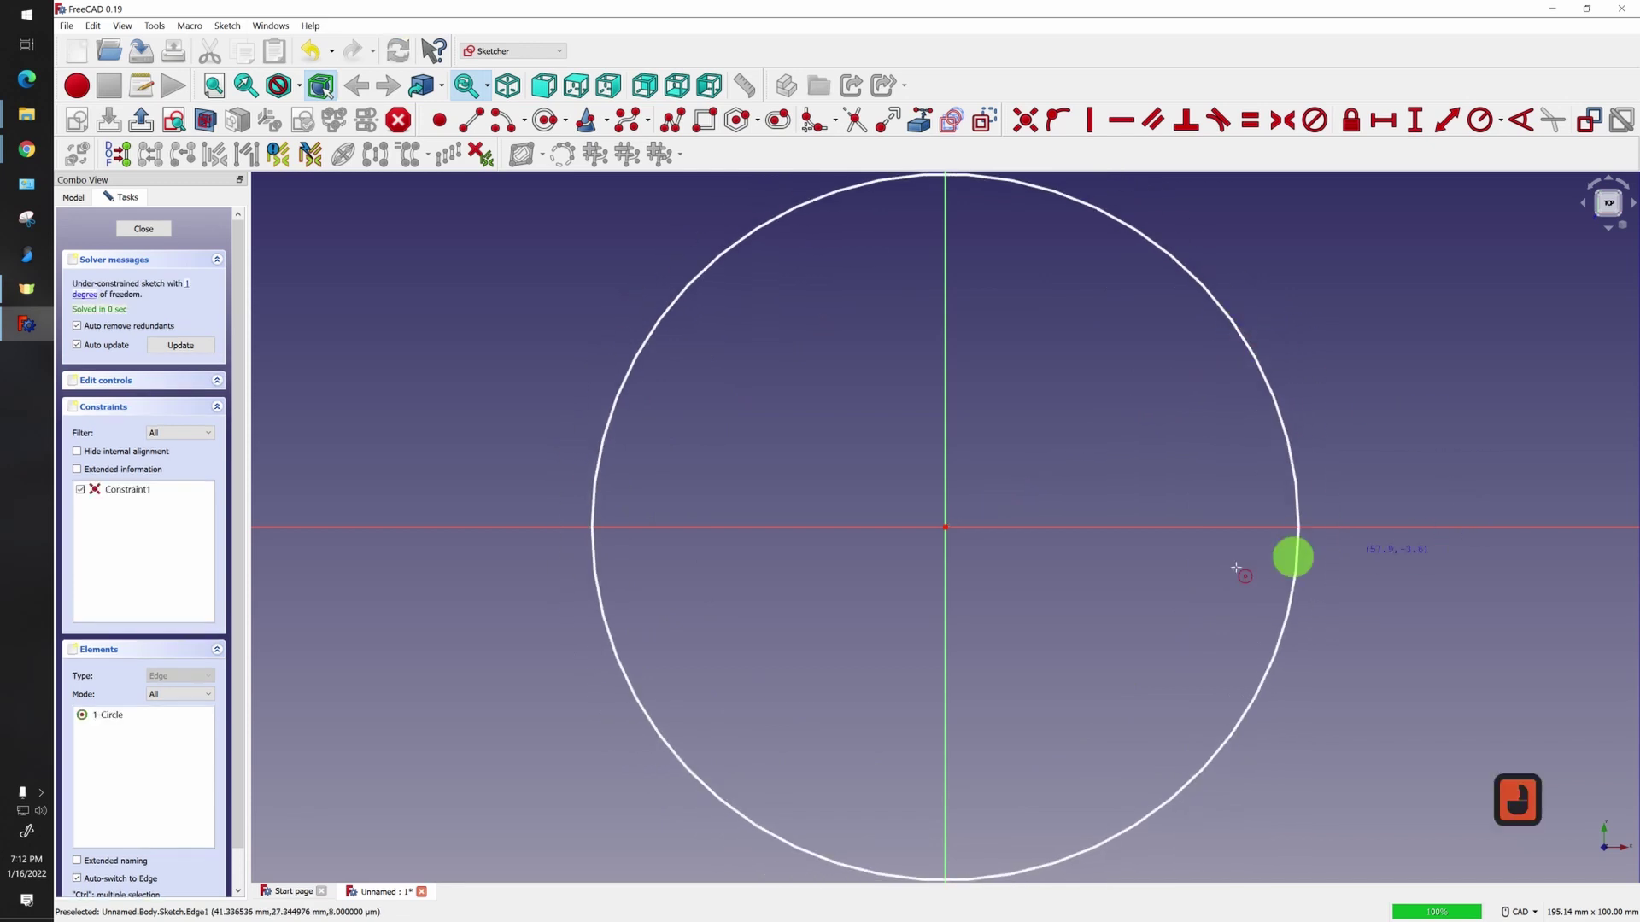
click(945, 528)
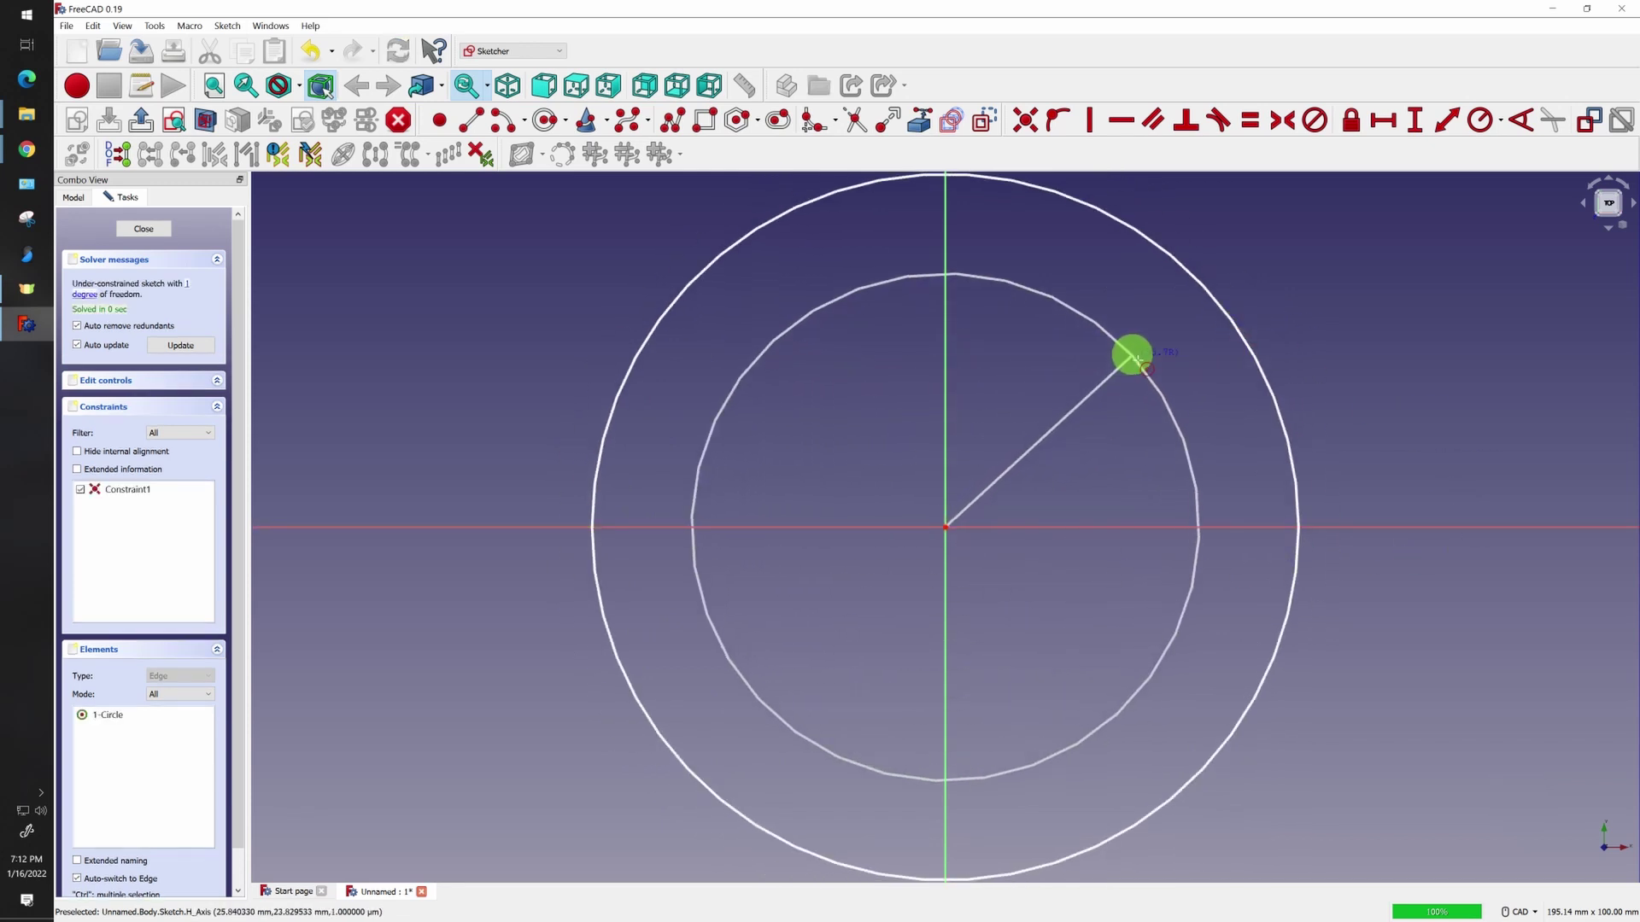
click(1136, 358)
Constrain the outer circle to radius 120 mm and the inner to 100 mm, then close the sketch
scroll(1204, 513, down, 5)
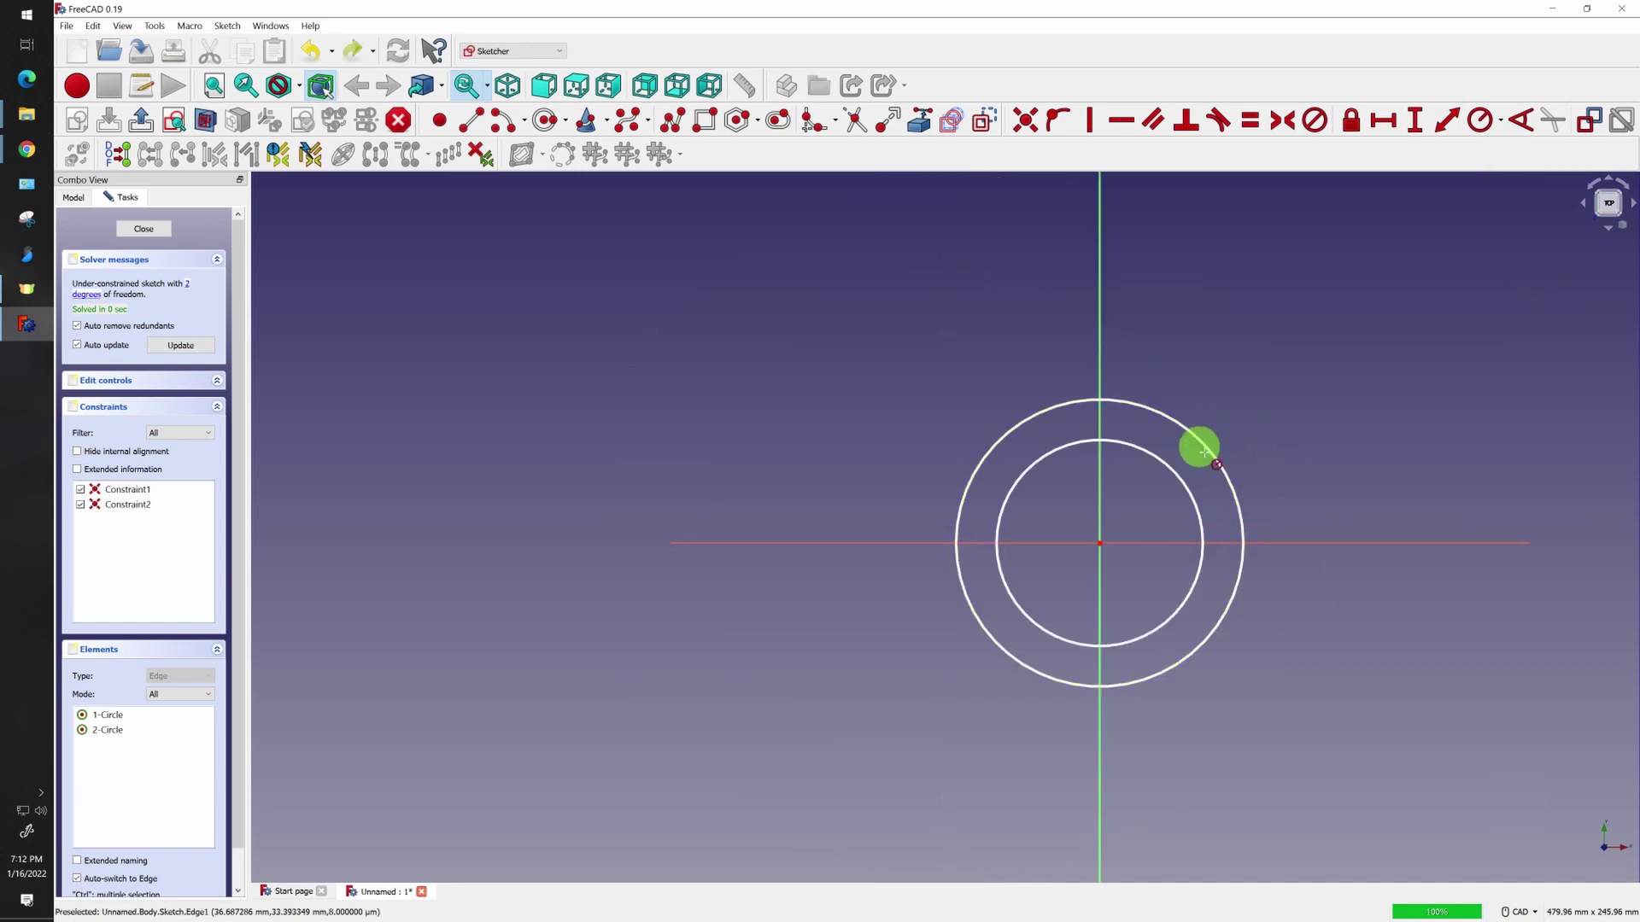
click(1211, 450)
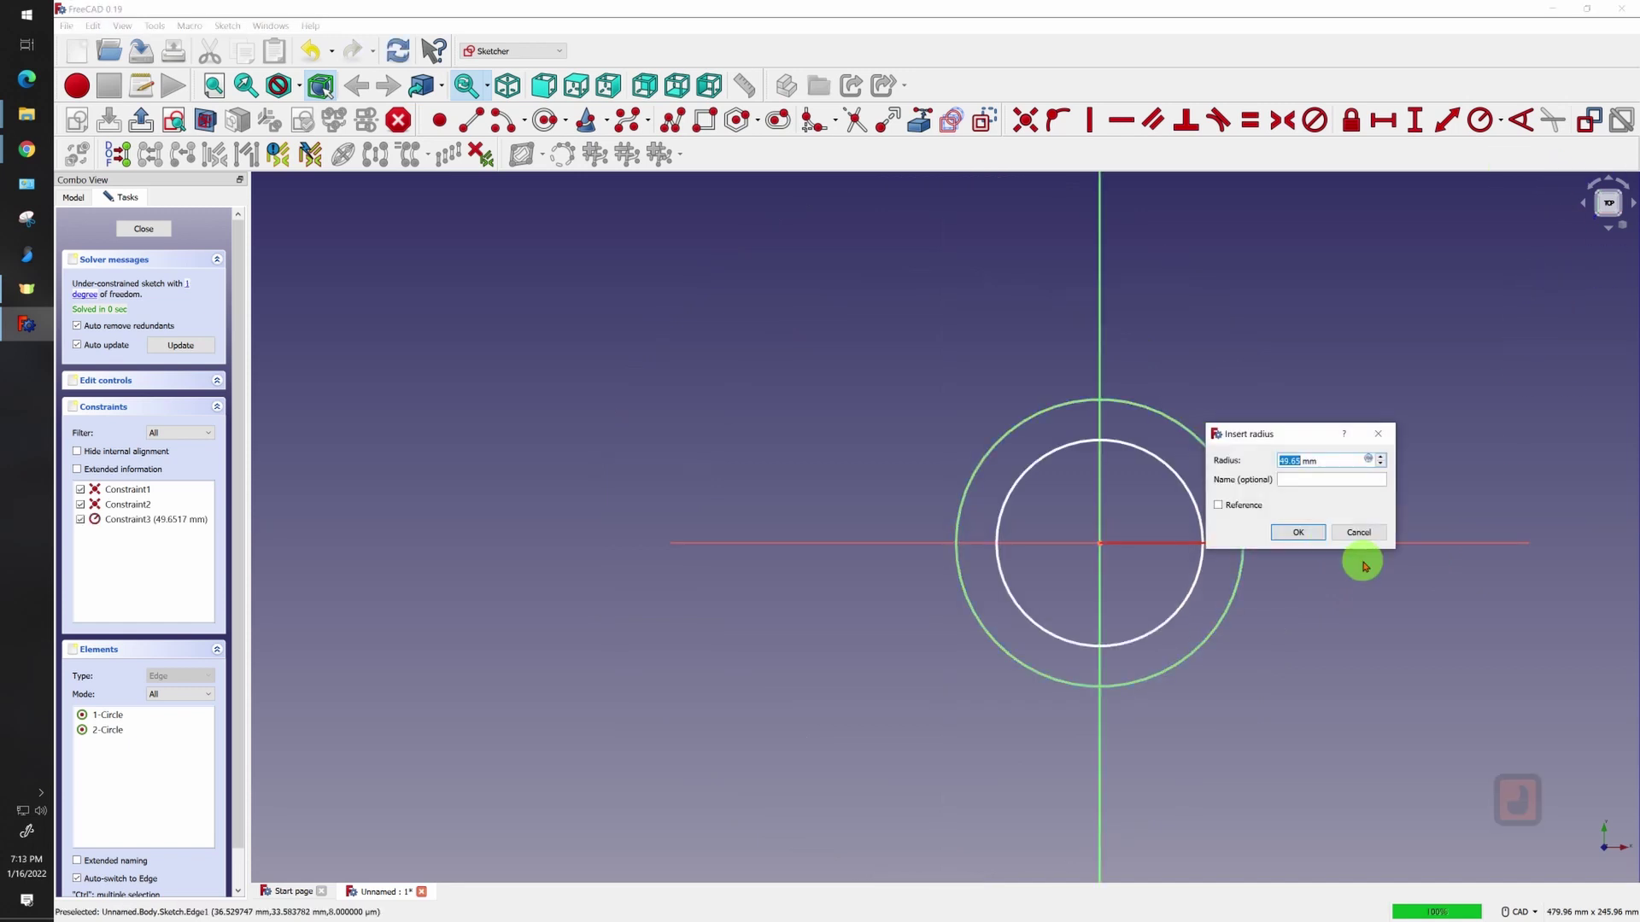
text(120)
key(Return)
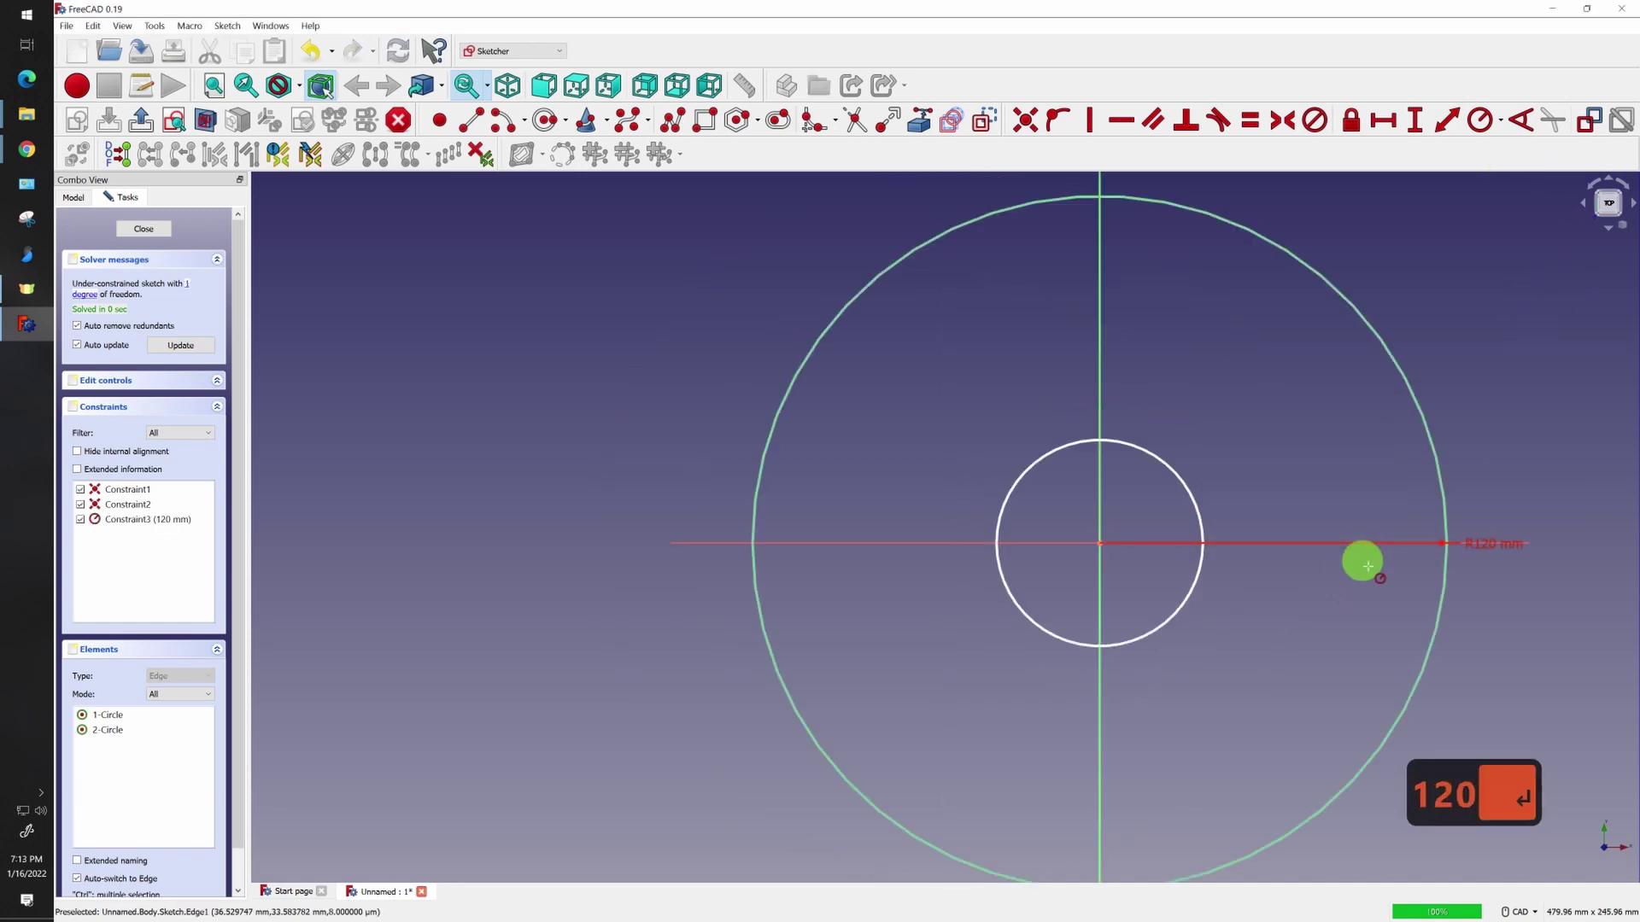
click(1182, 479)
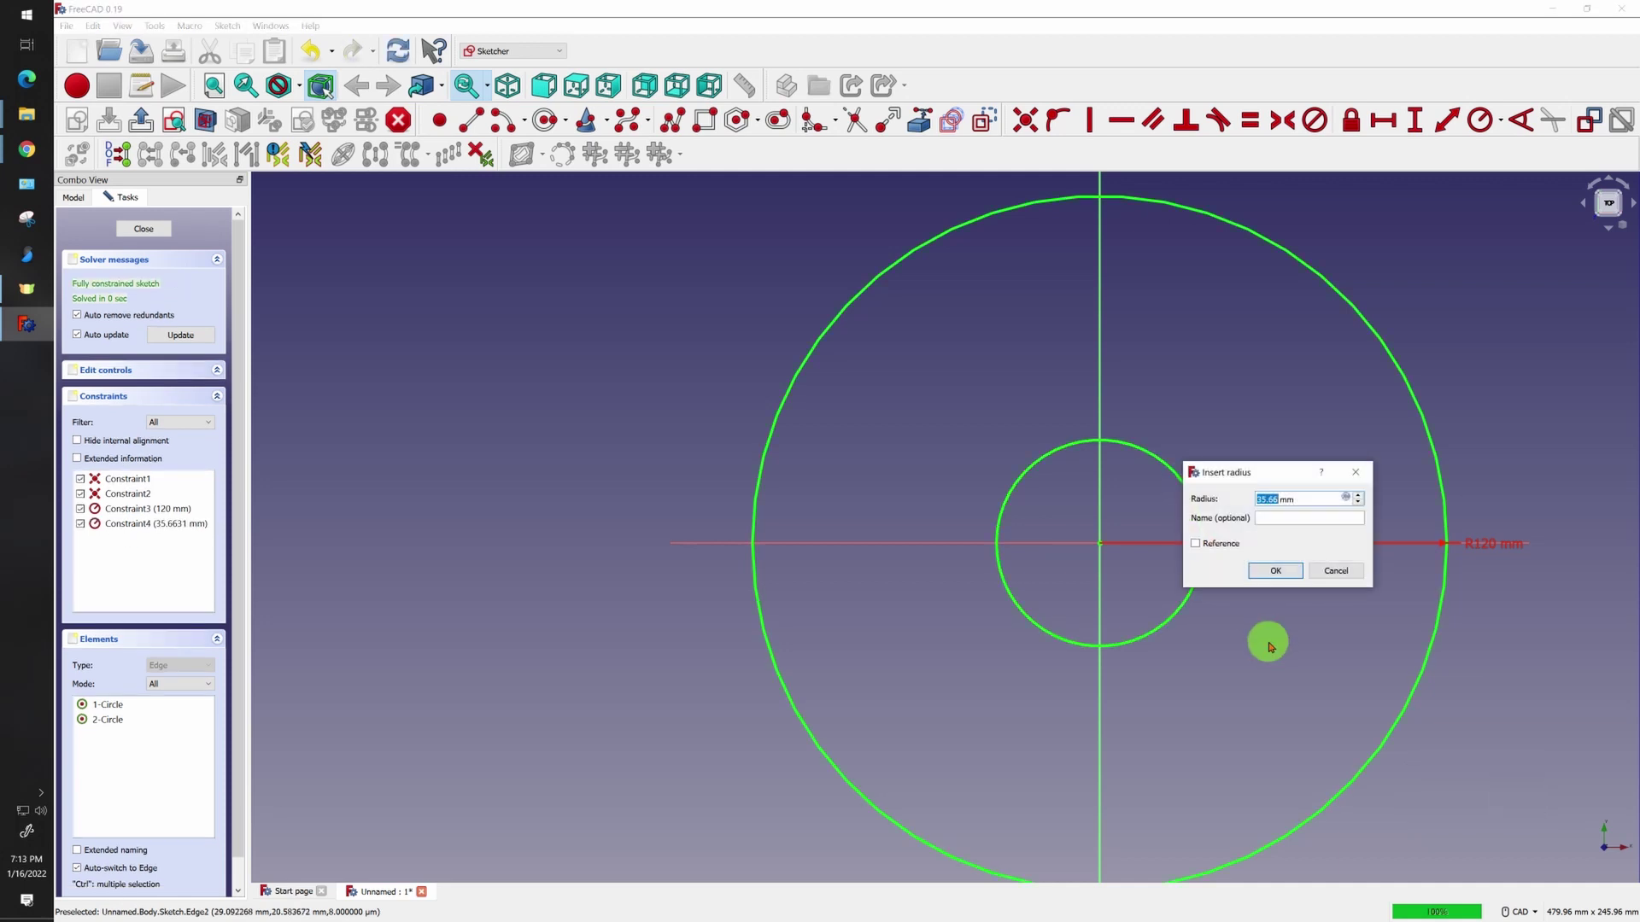
text(100)
key(Return)
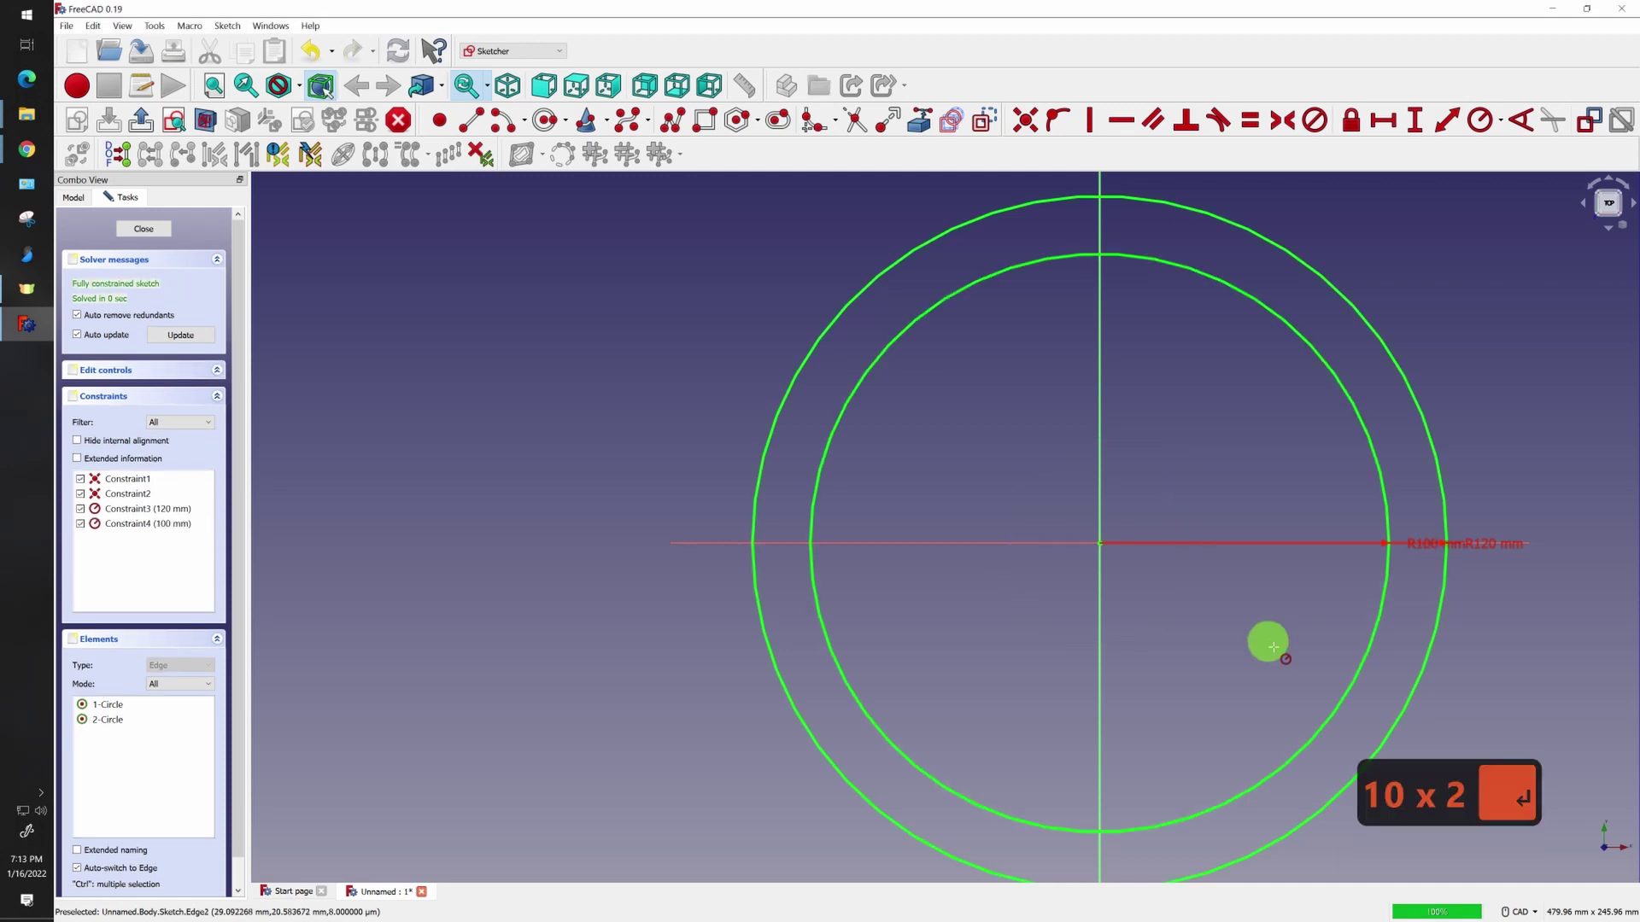
click(141, 231)
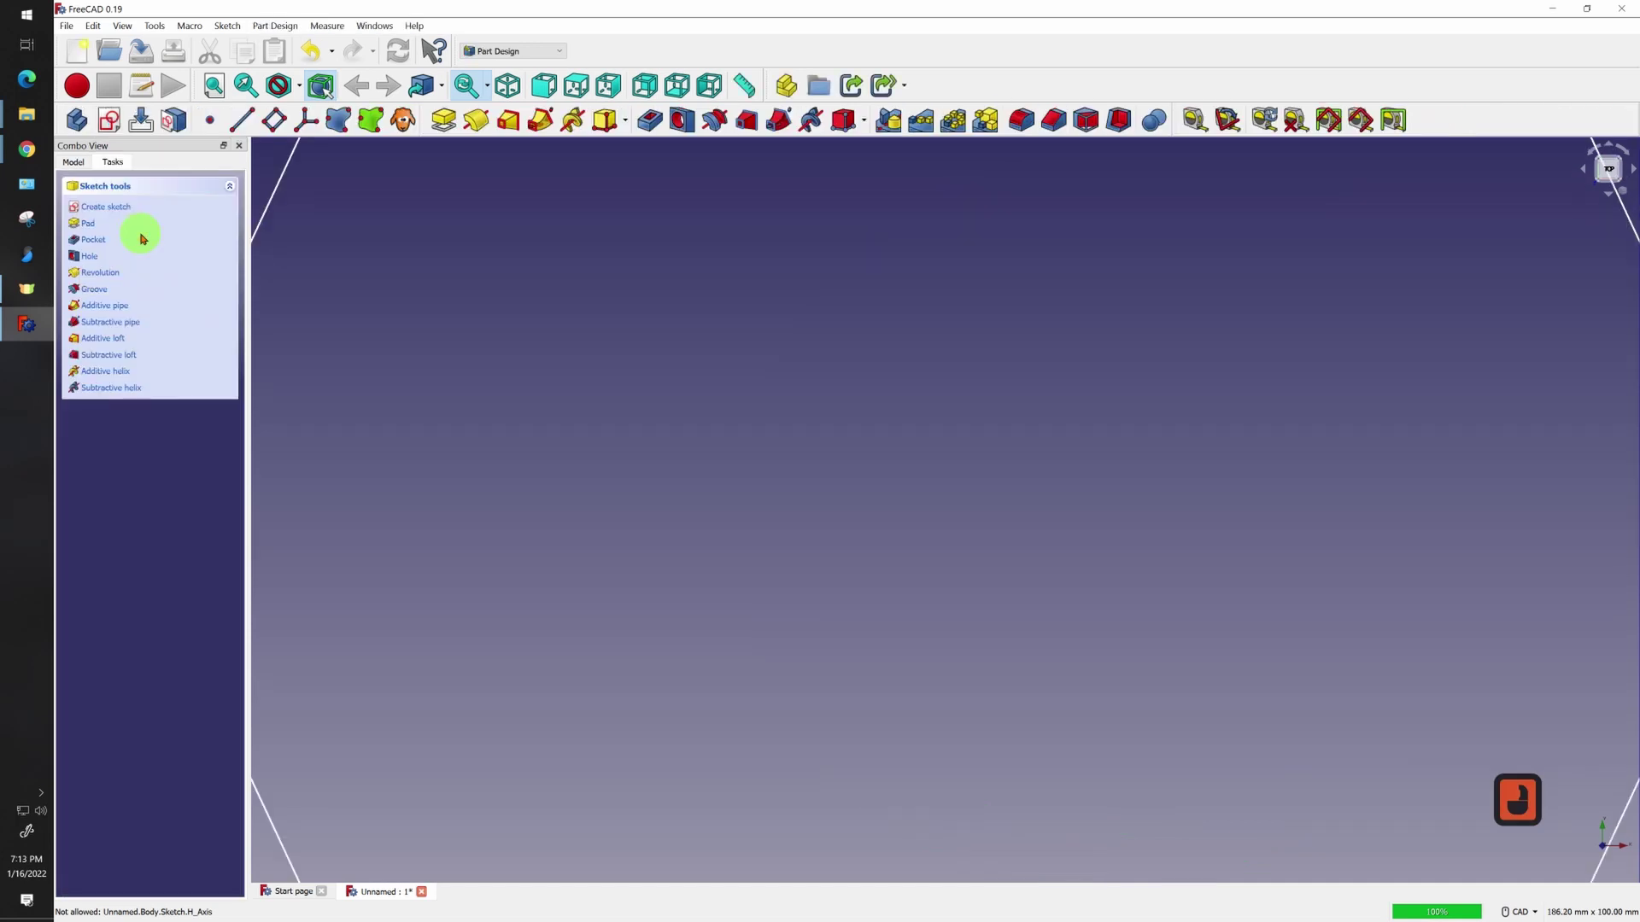
Pad the two-circle Sketch 10 mm into a solid ring and select its top face
scroll(685, 480, down, 18)
click(73, 161)
click(132, 284)
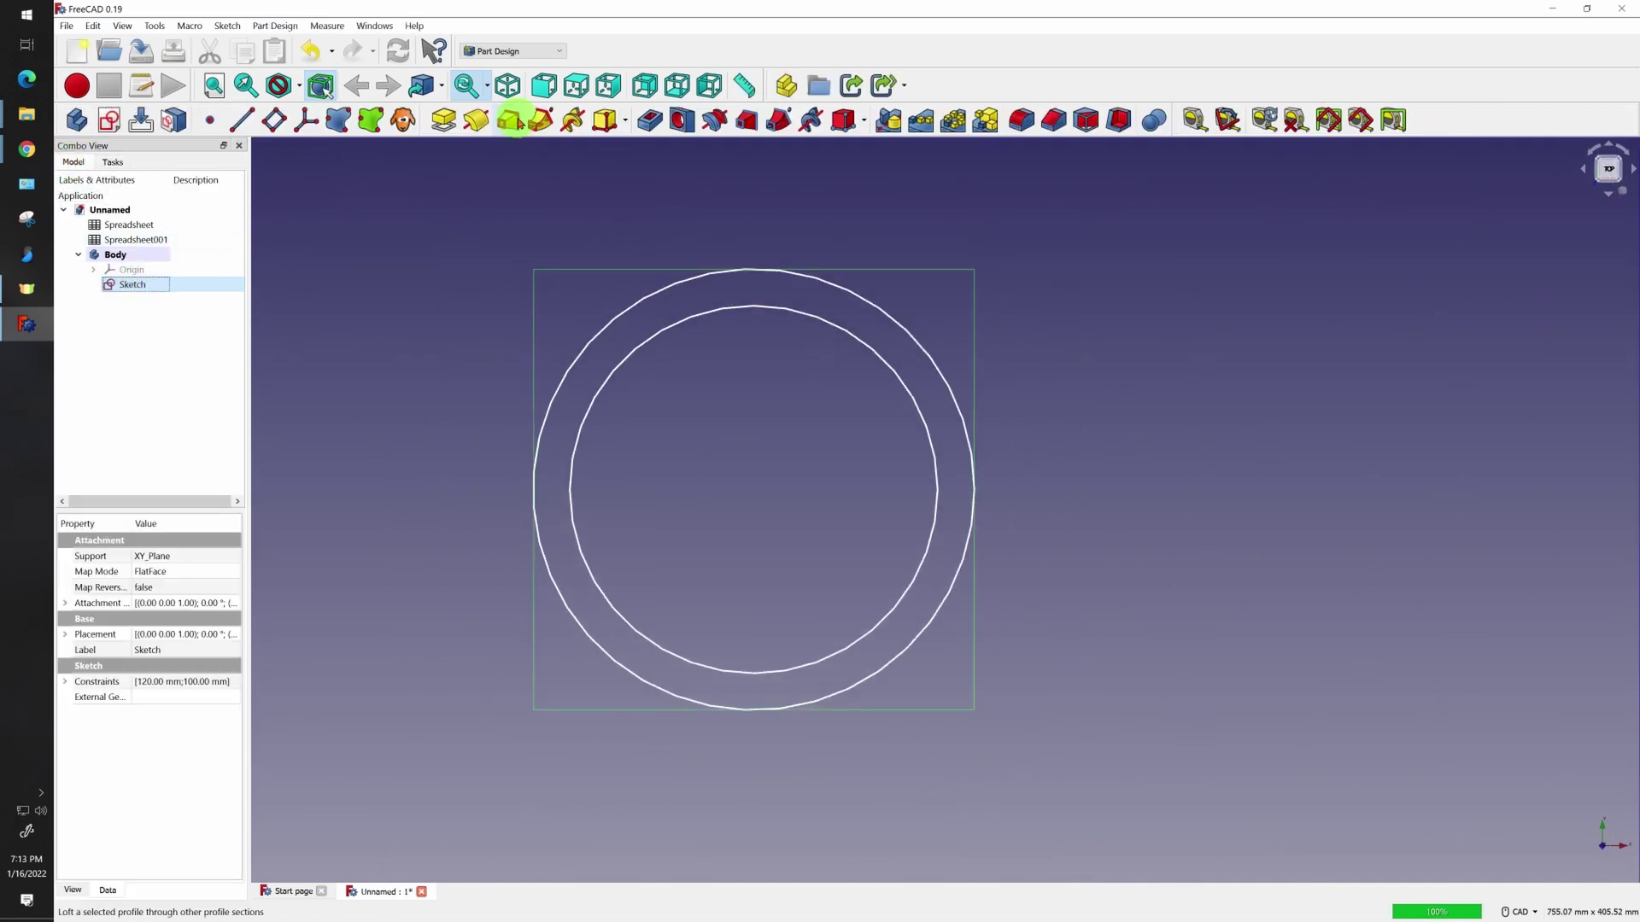
click(443, 119)
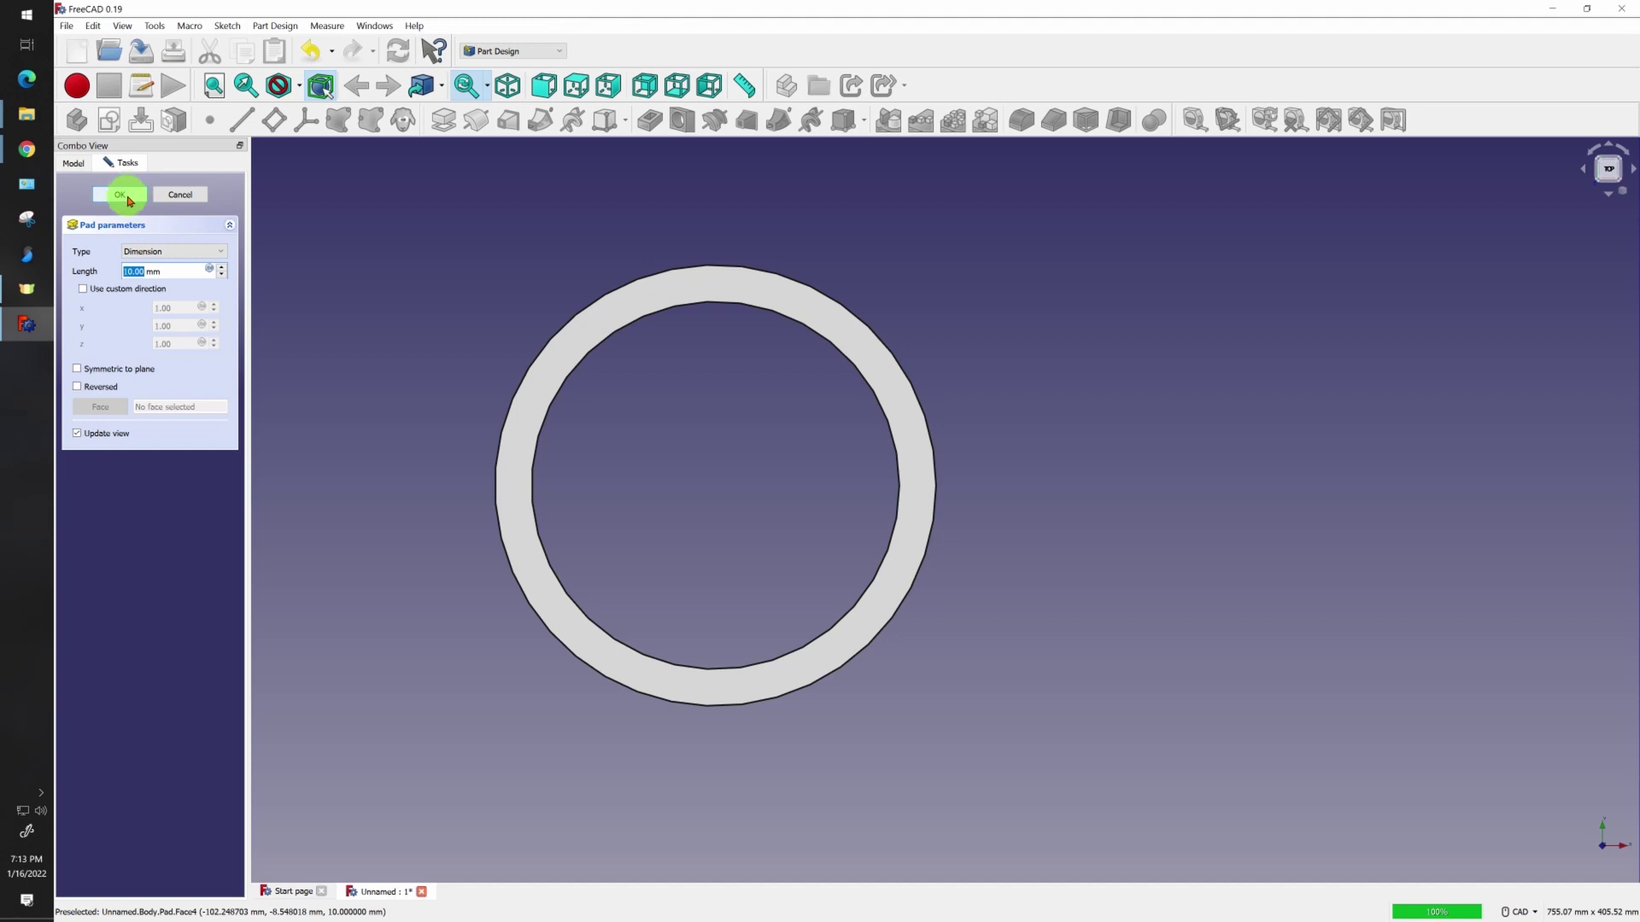
click(128, 199)
middle_drag(1176, 524, 1133, 459)
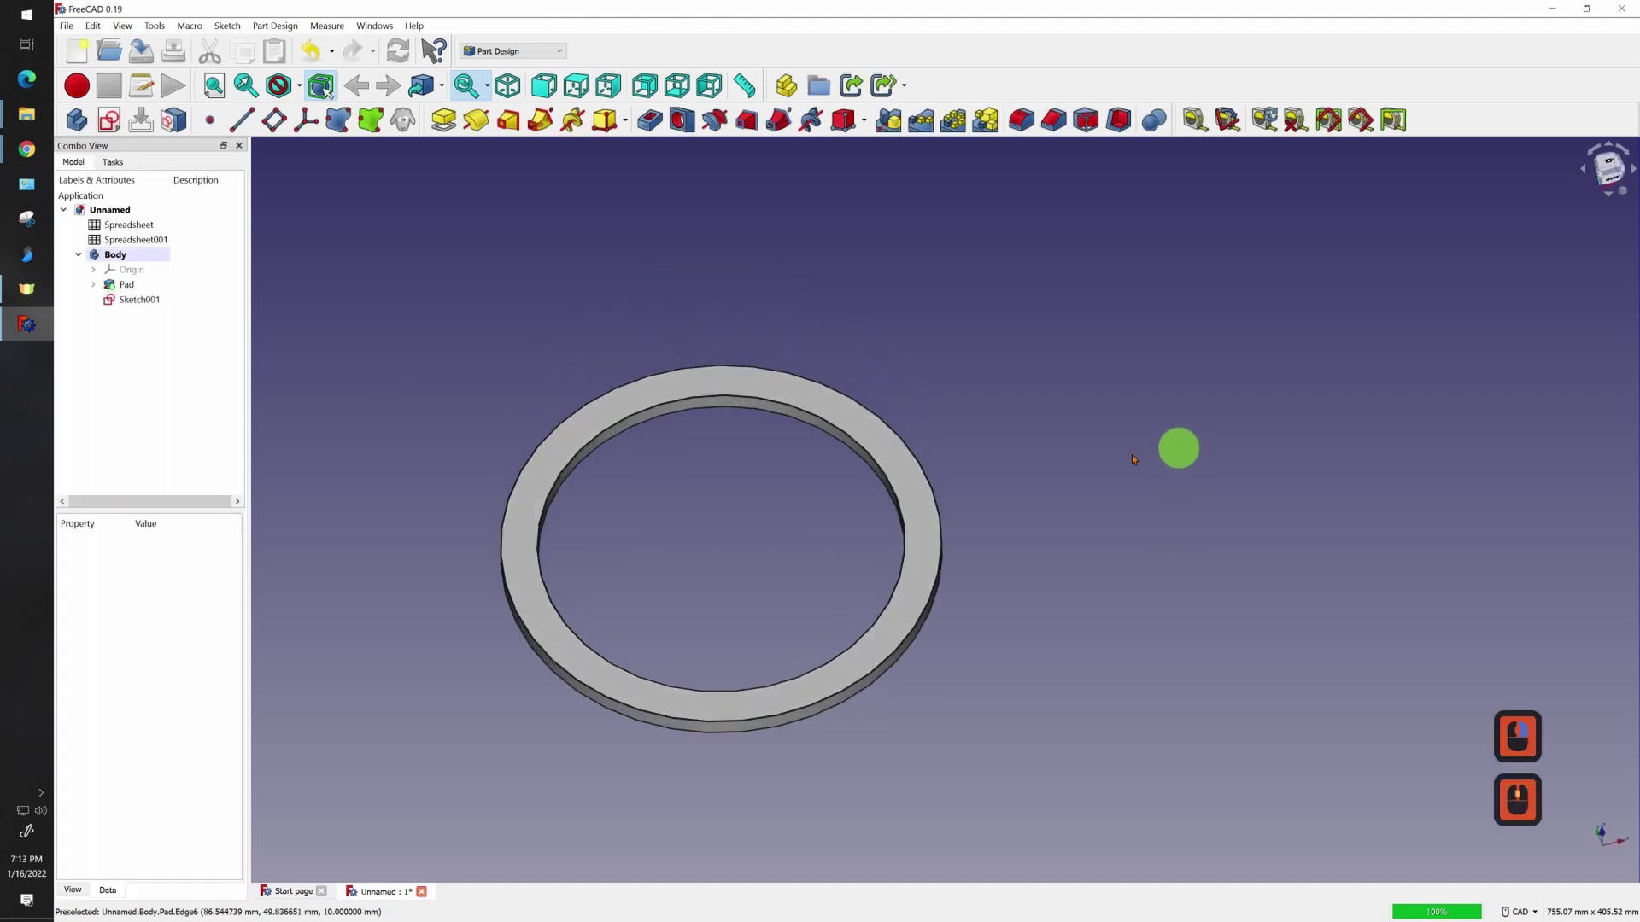
click(538, 476)
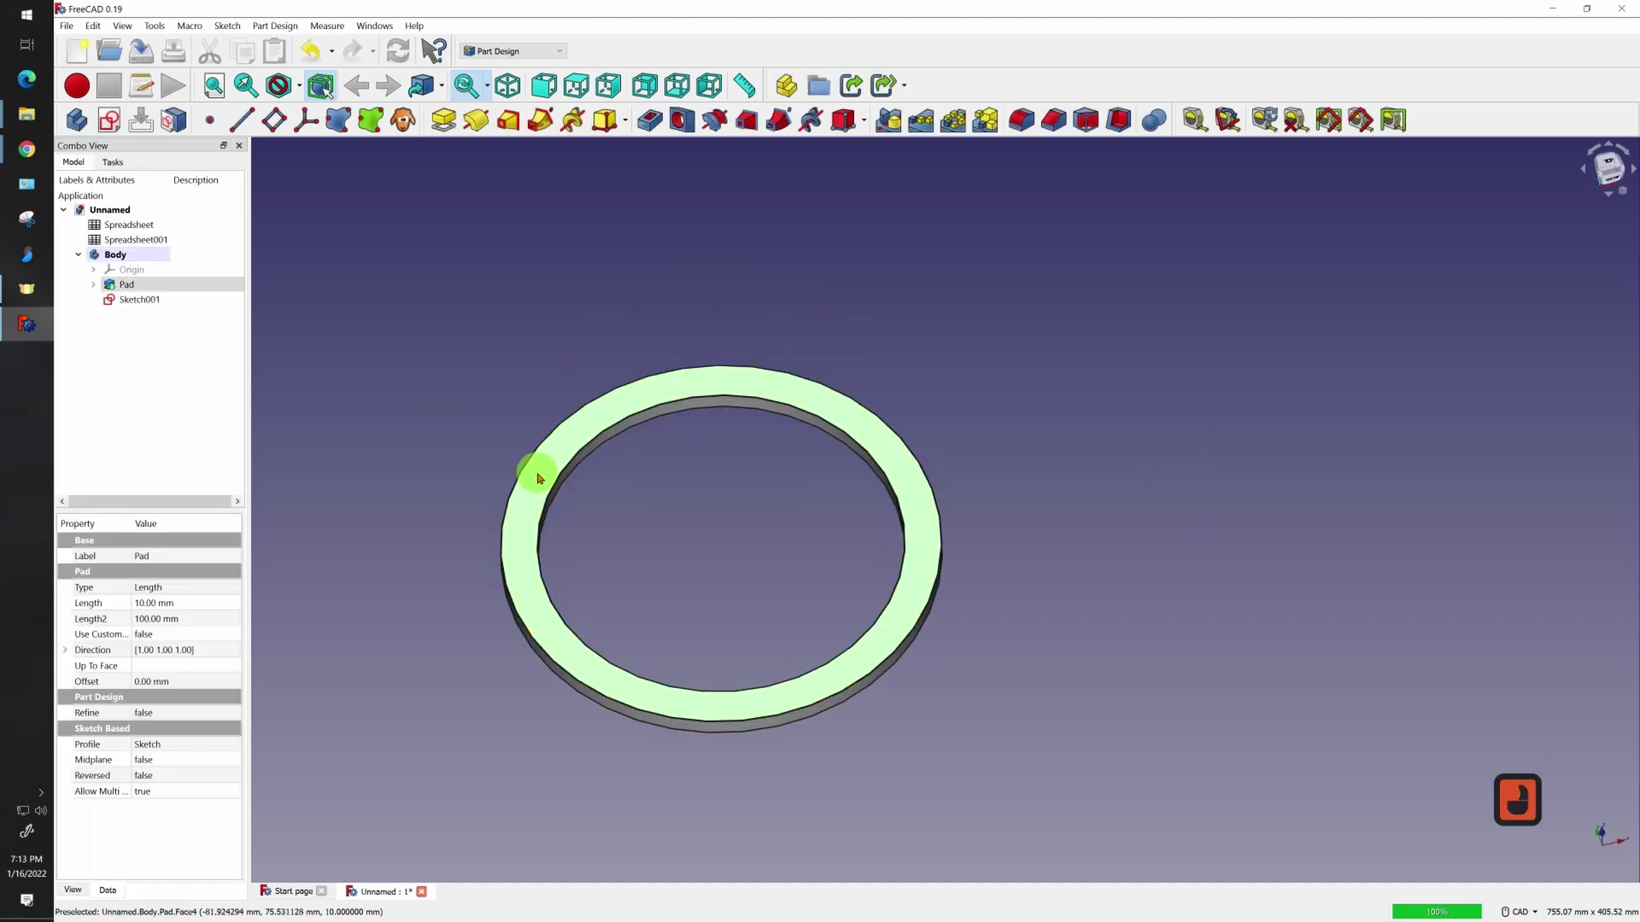
Sketch a small circle on the ring's top face and constrain its radius to 5 mm
click(108, 119)
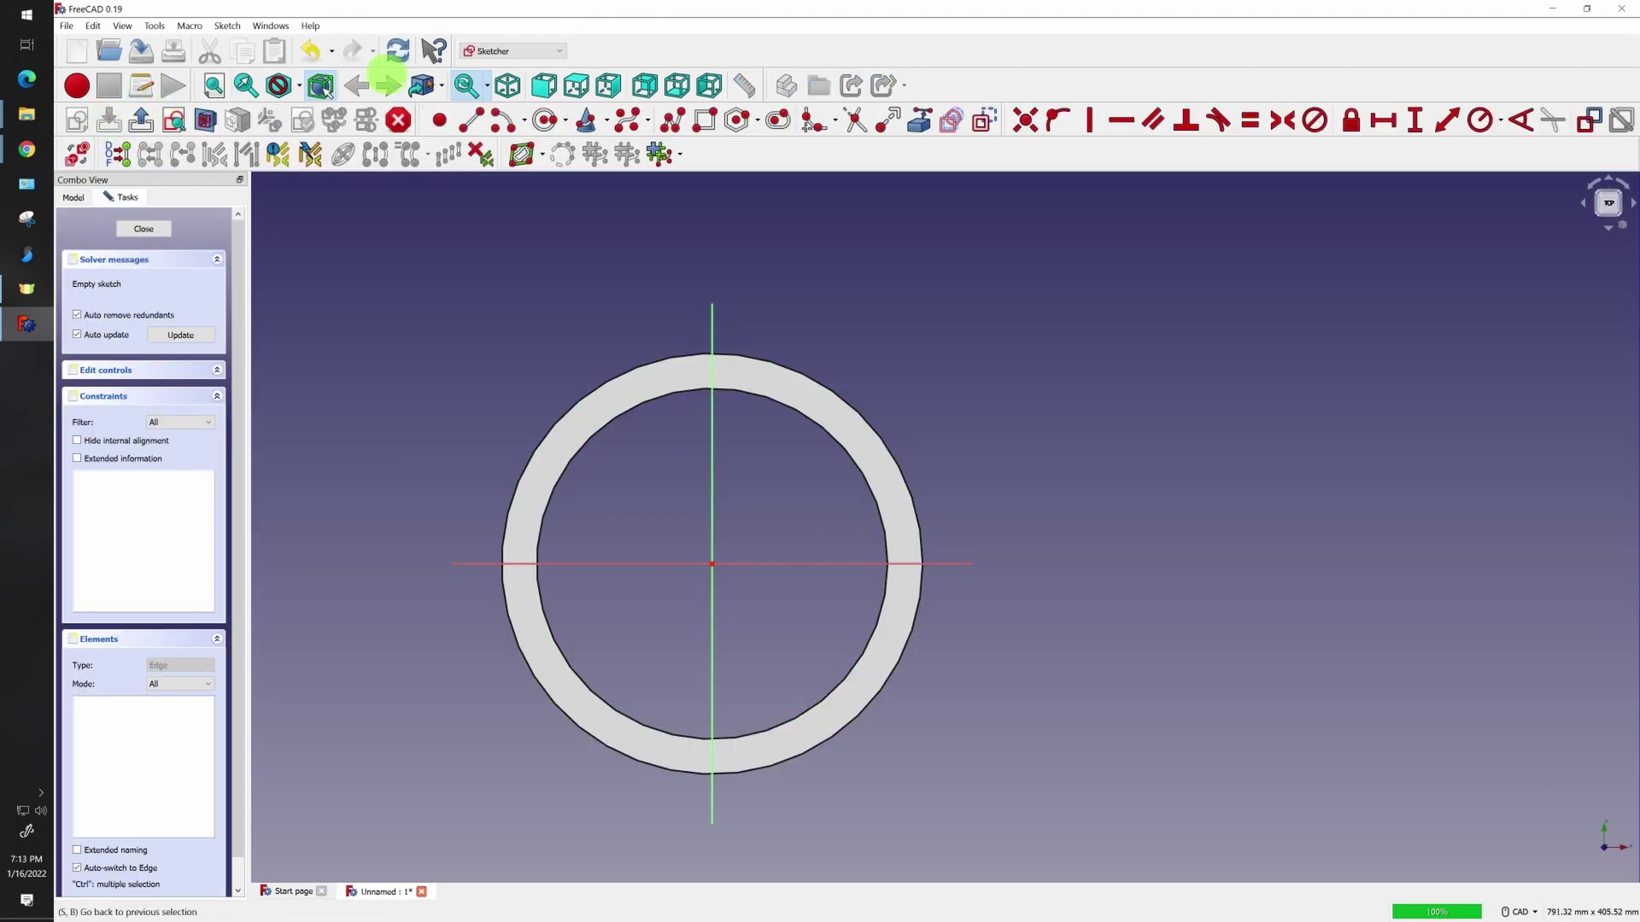
click(545, 119)
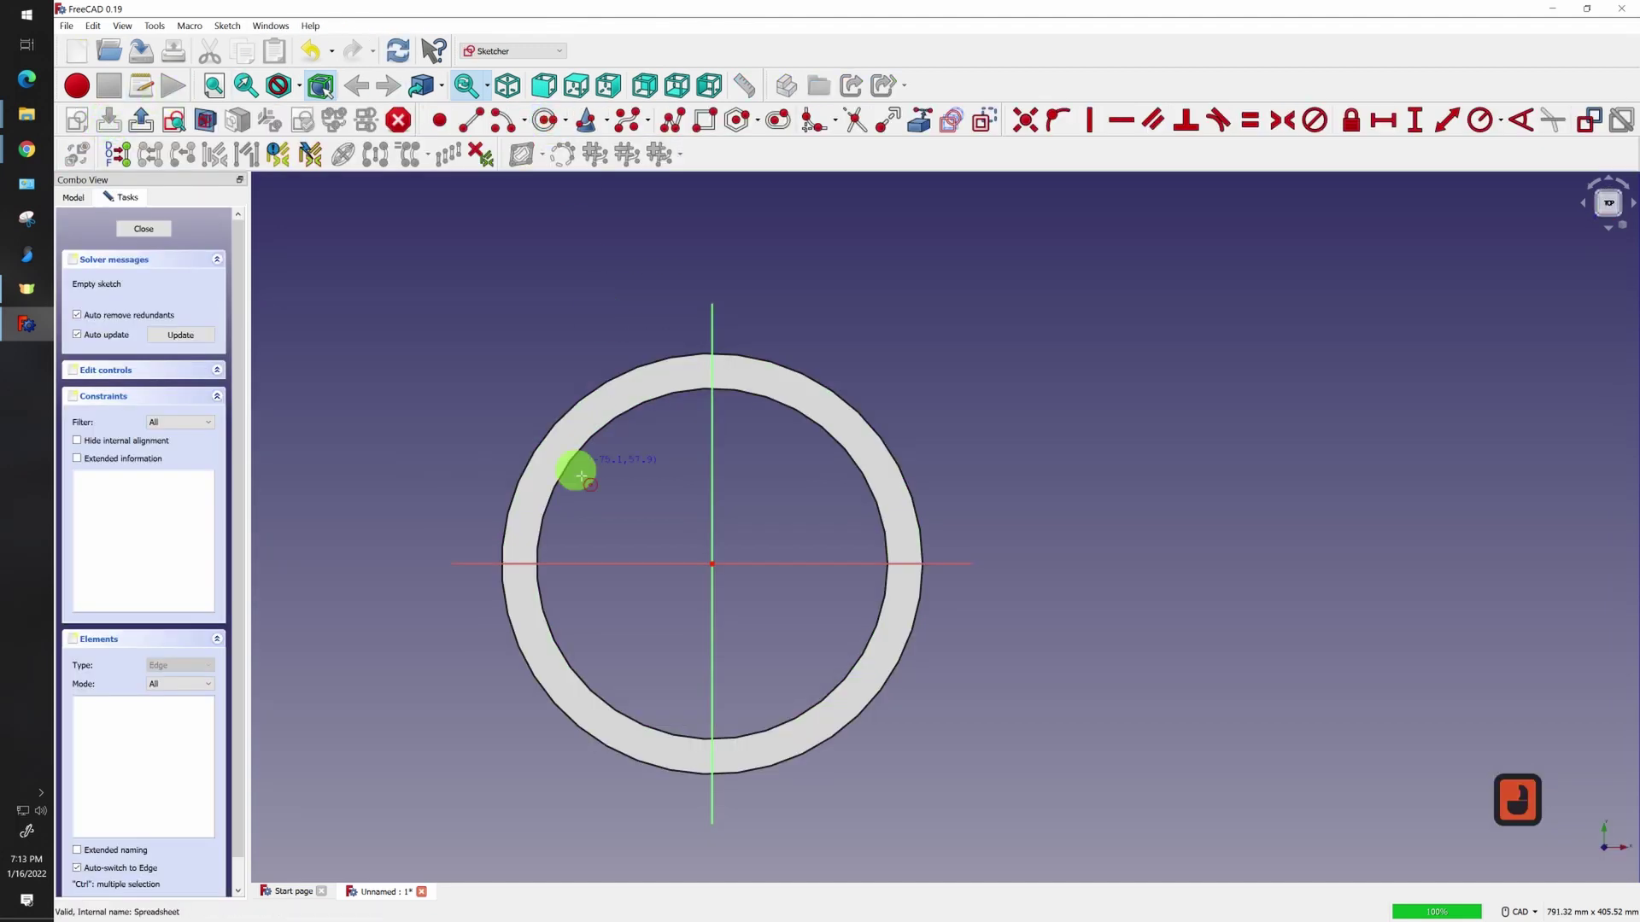
click(521, 564)
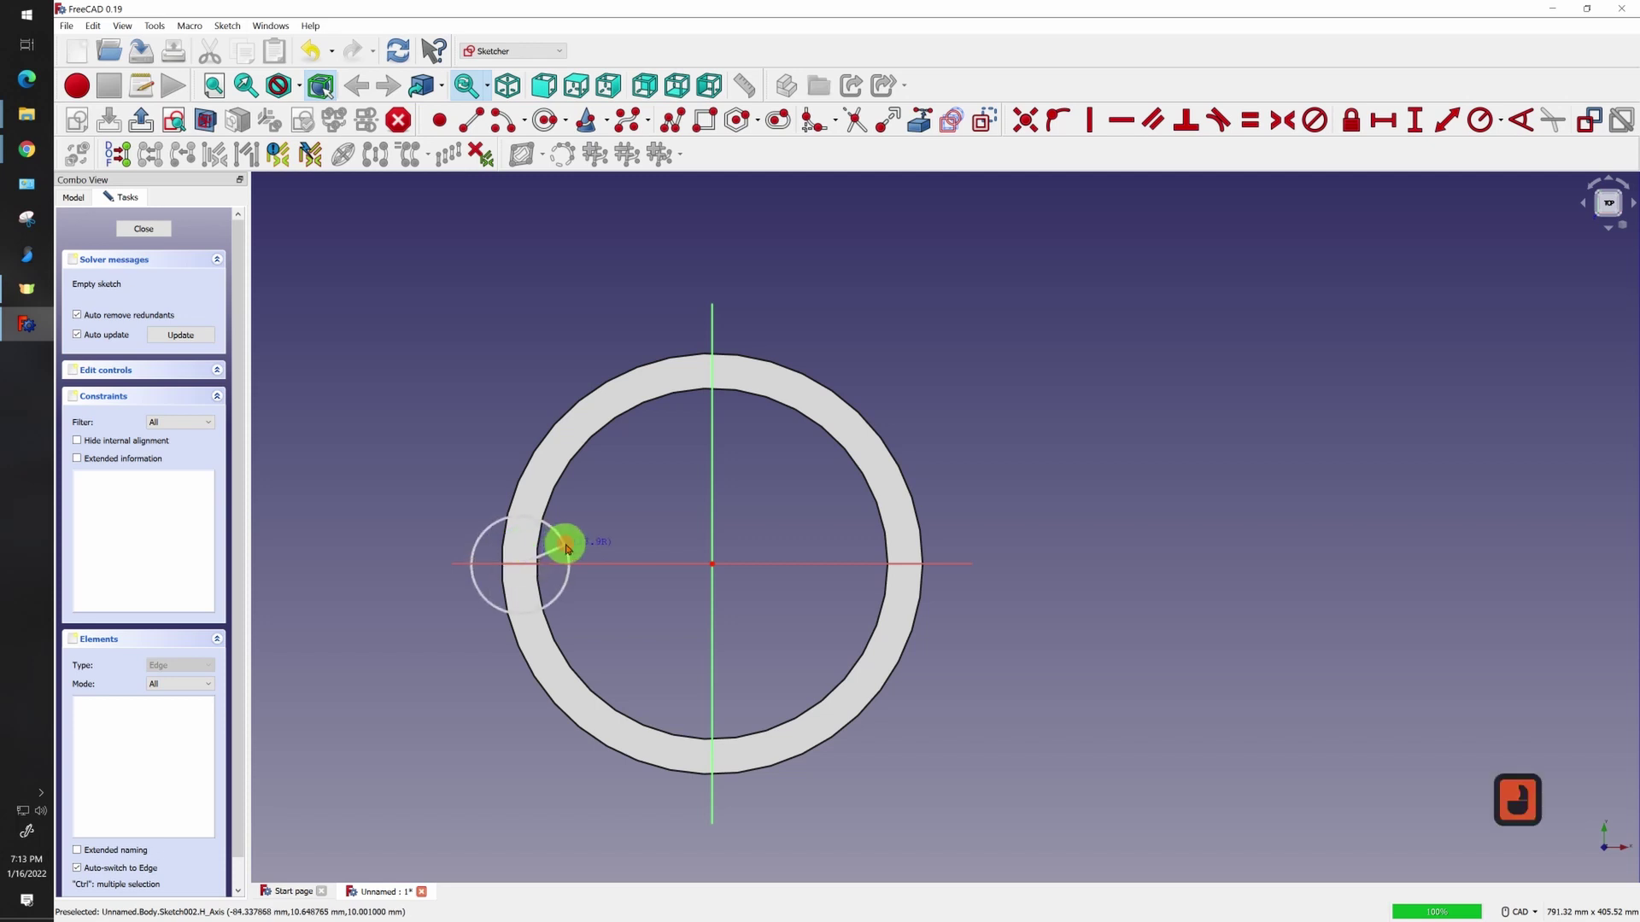
click(567, 543)
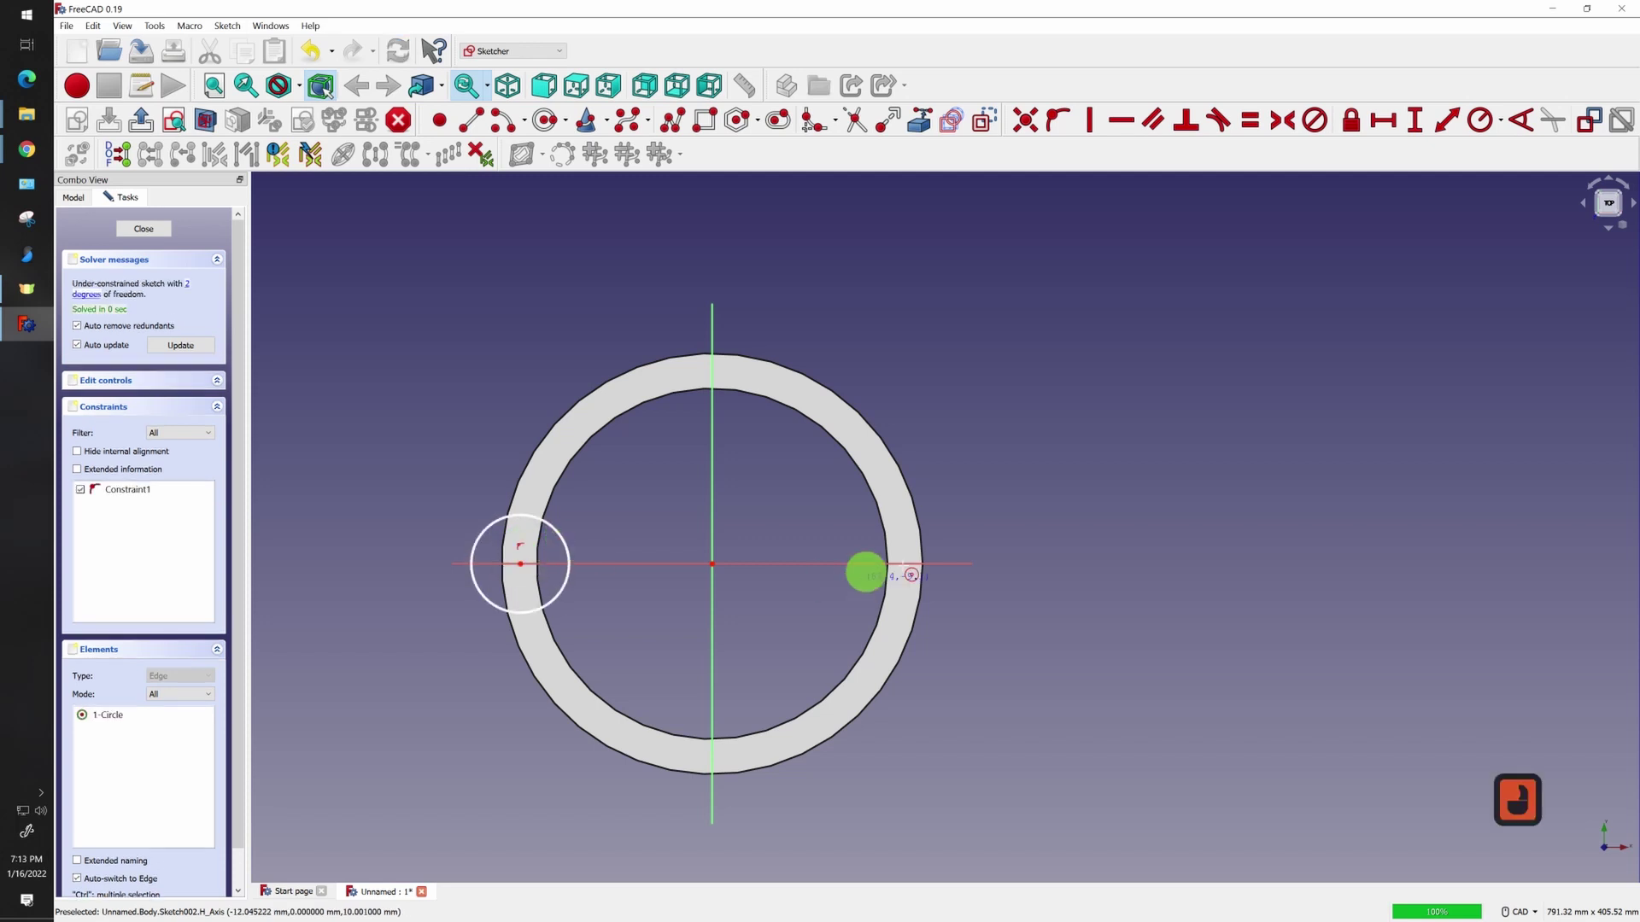
click(1482, 121)
click(556, 531)
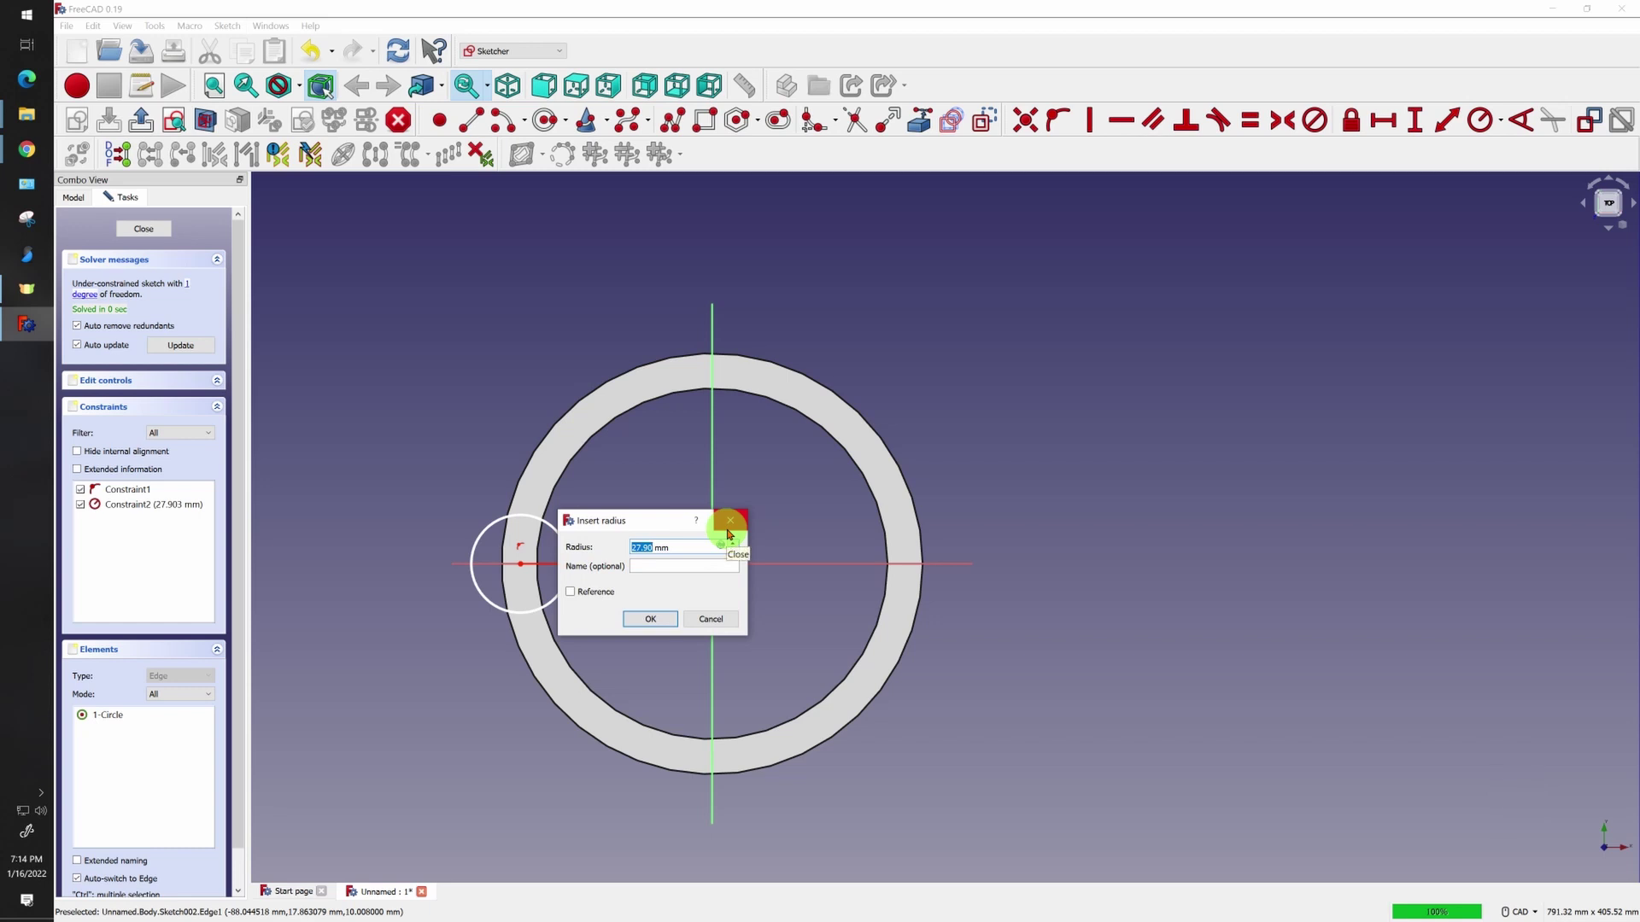
key(Return)
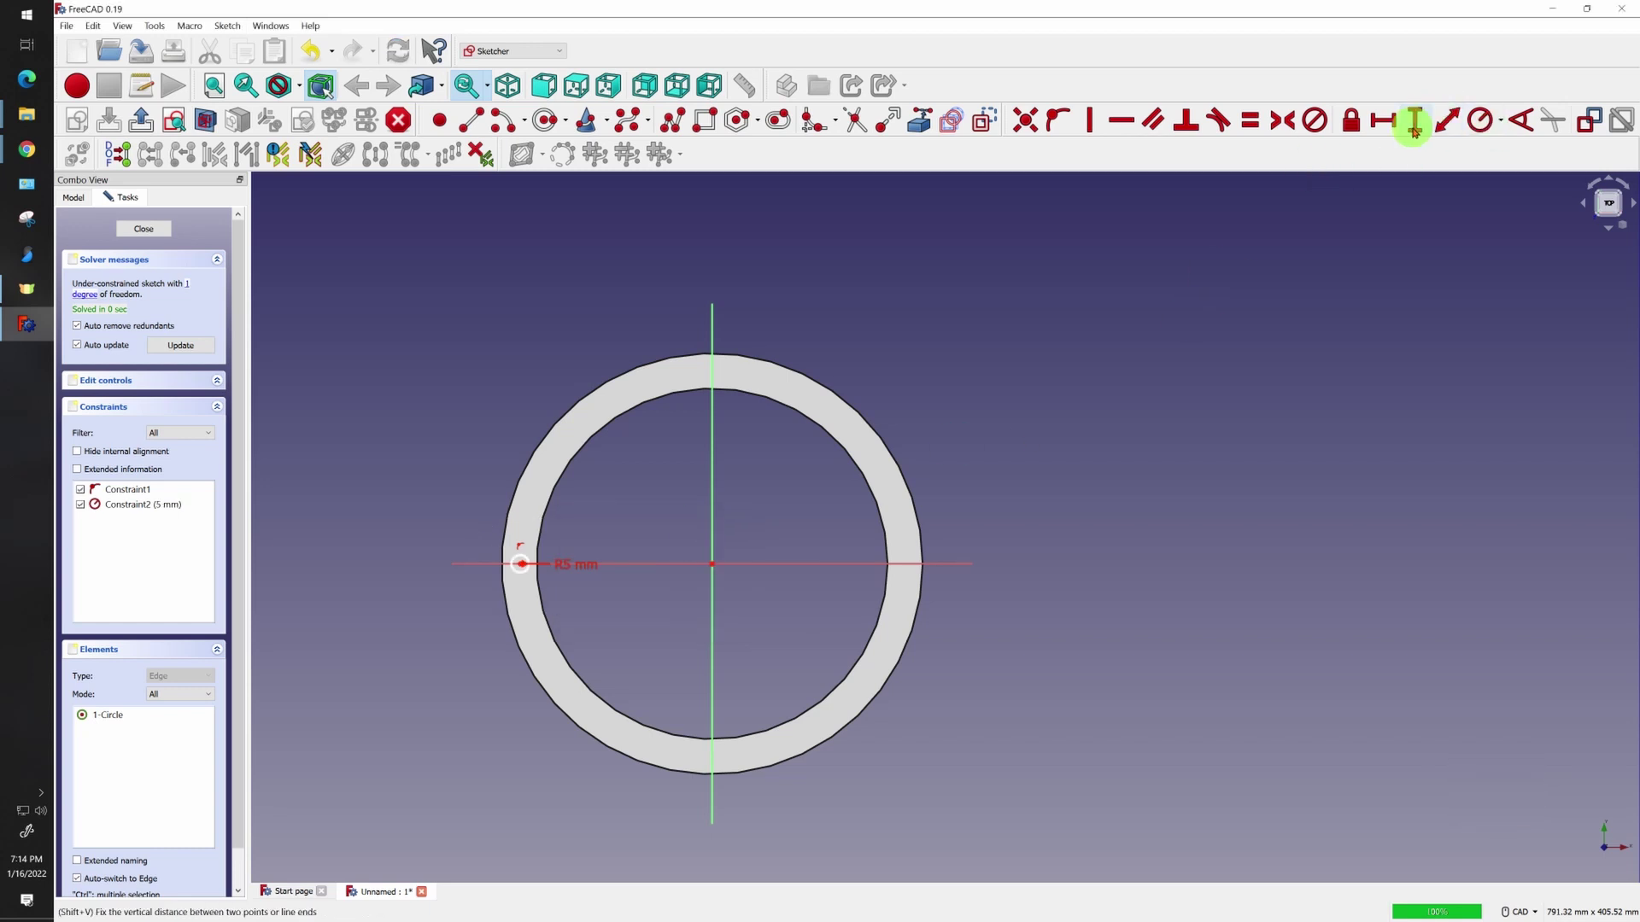
Set the circle centre 110 mm horizontally from the vertical axis and close the sketch
click(1384, 121)
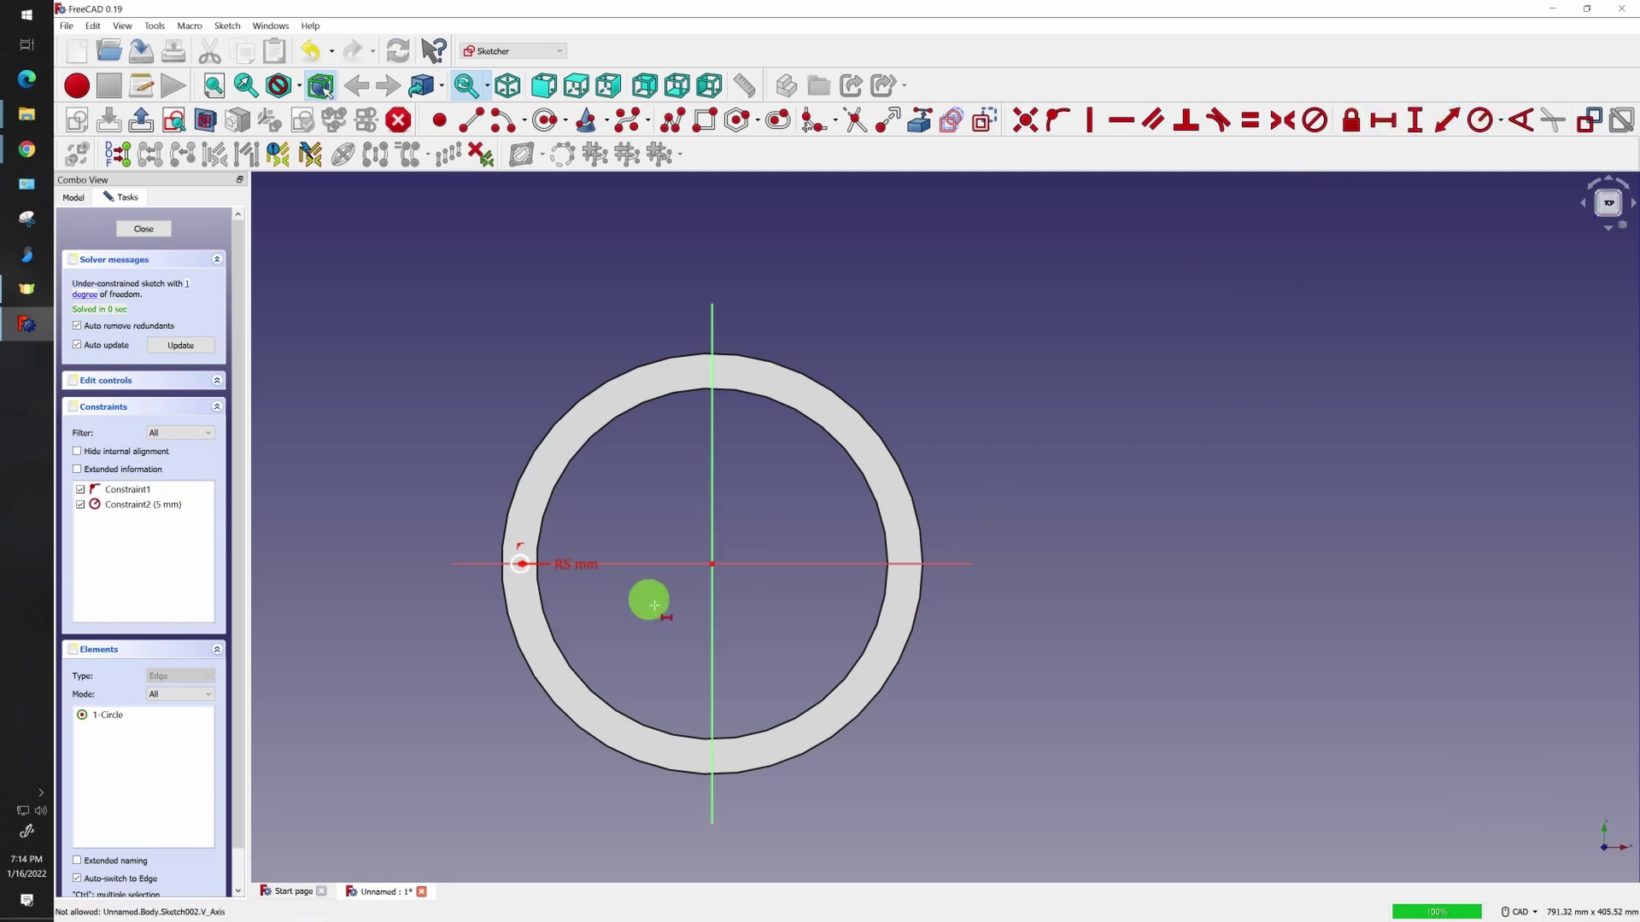
scroll(547, 610, down, 1)
scroll(548, 610, up, 9)
click(516, 507)
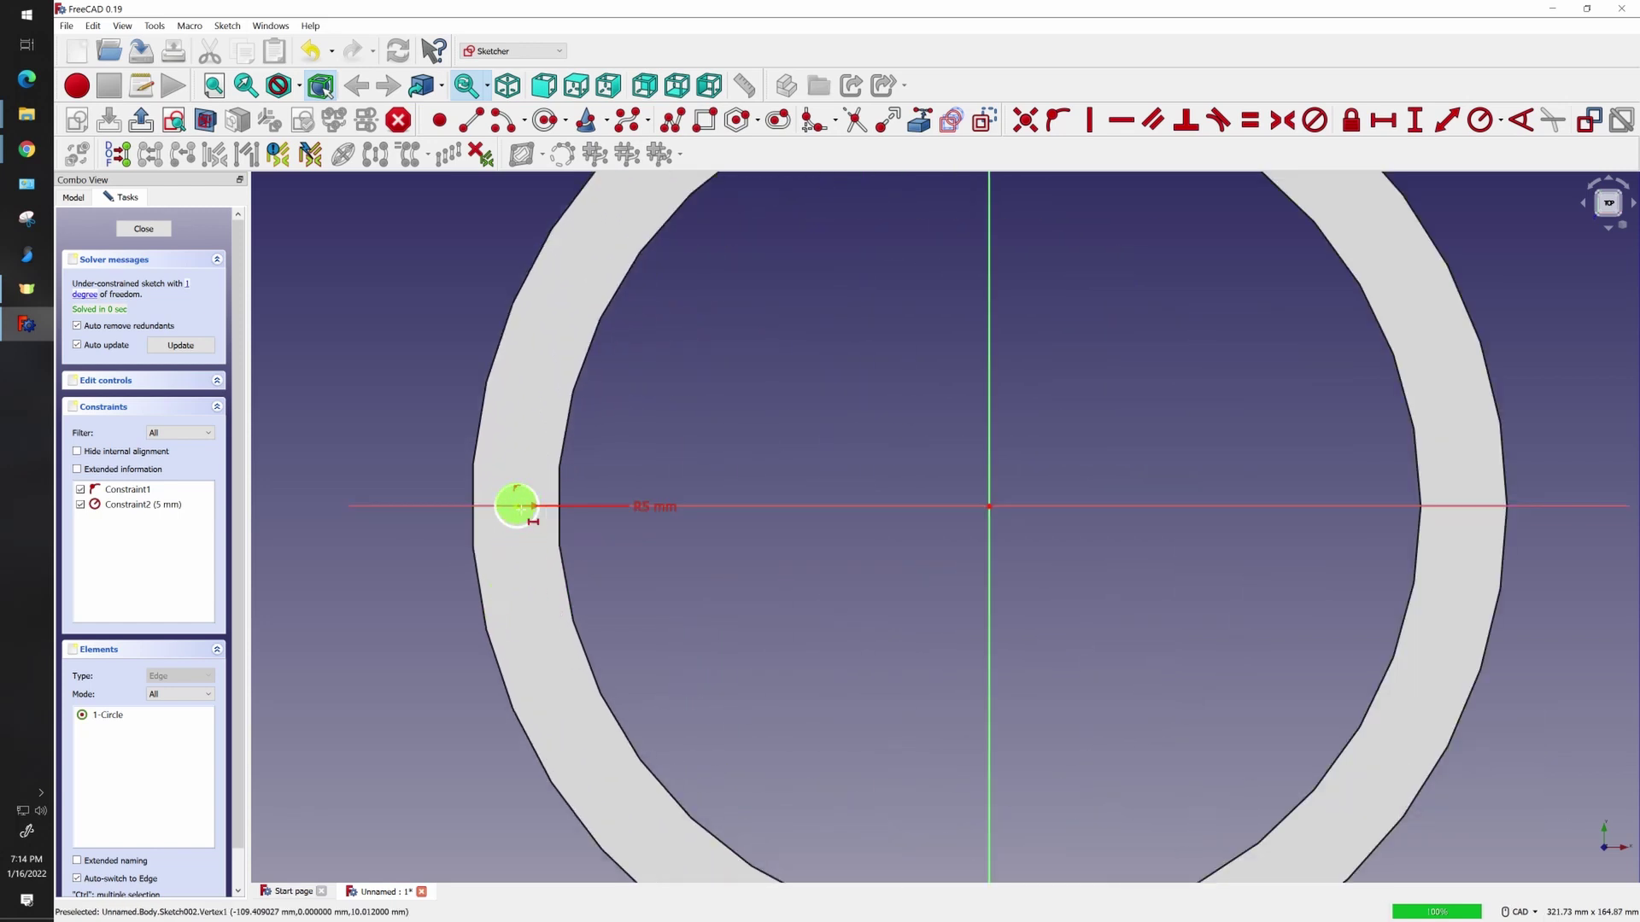
click(991, 511)
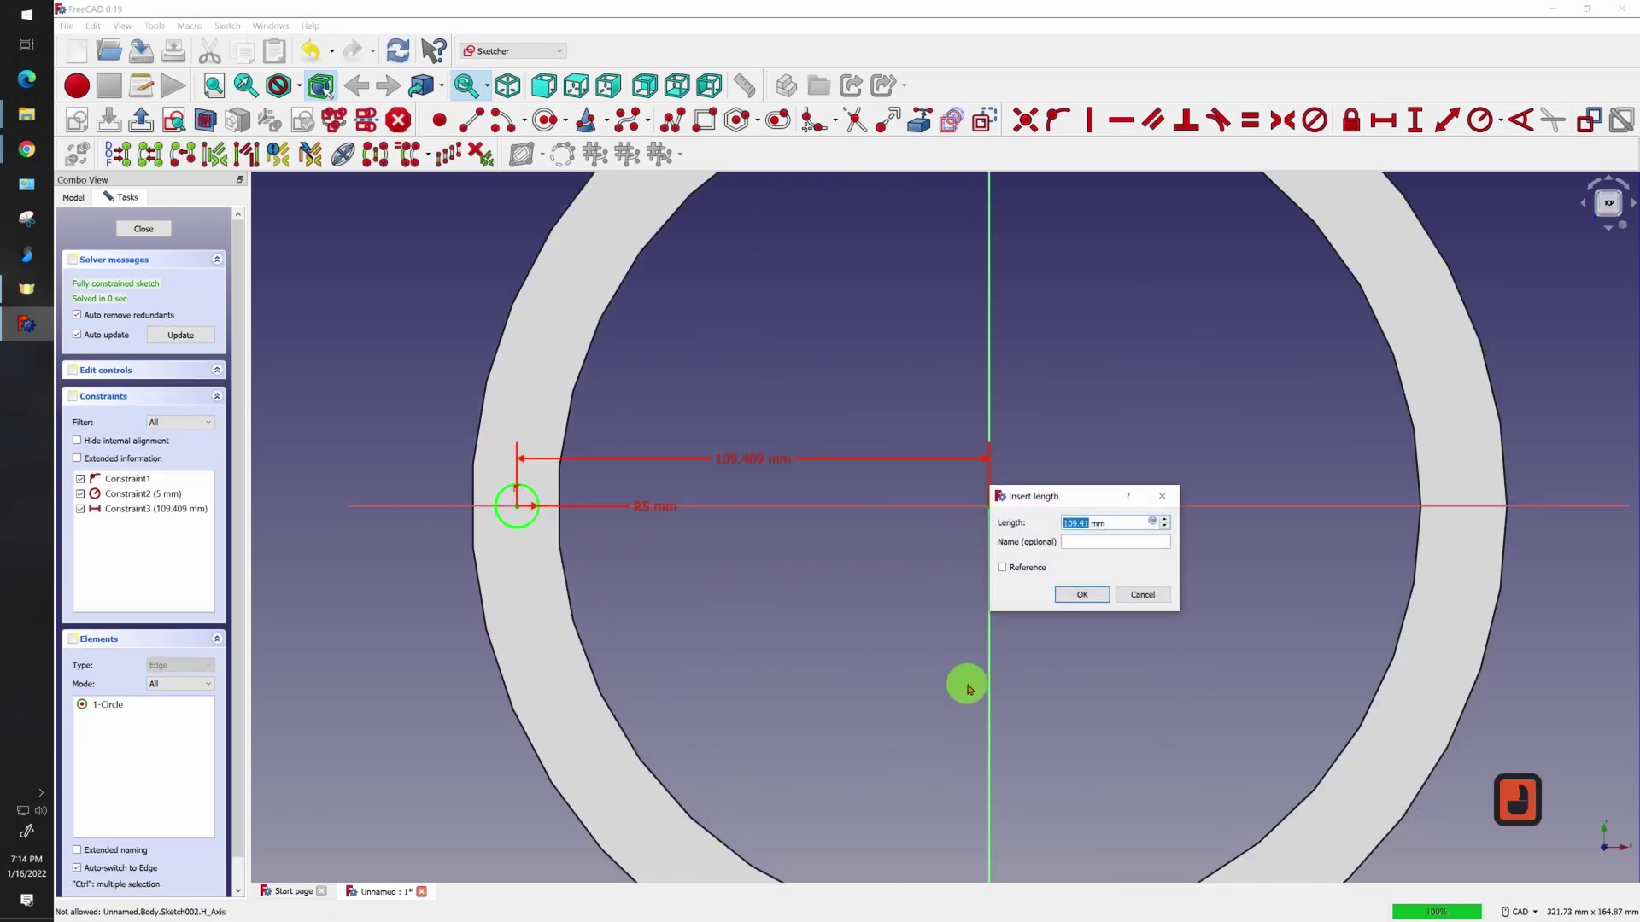
text(1)
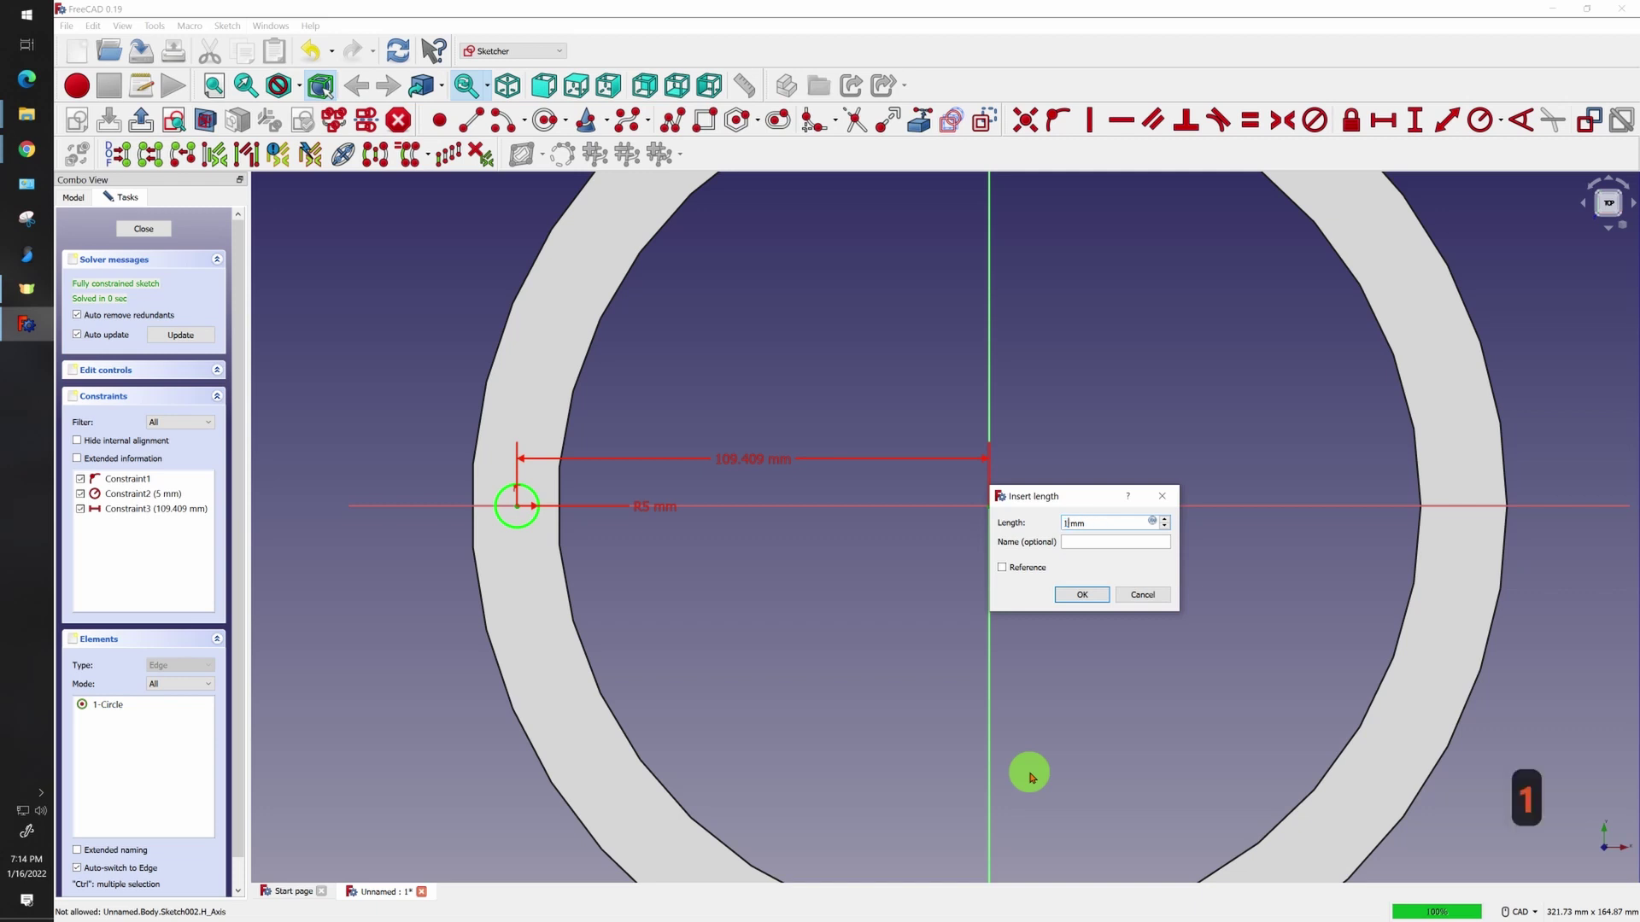
text(10)
key(Return)
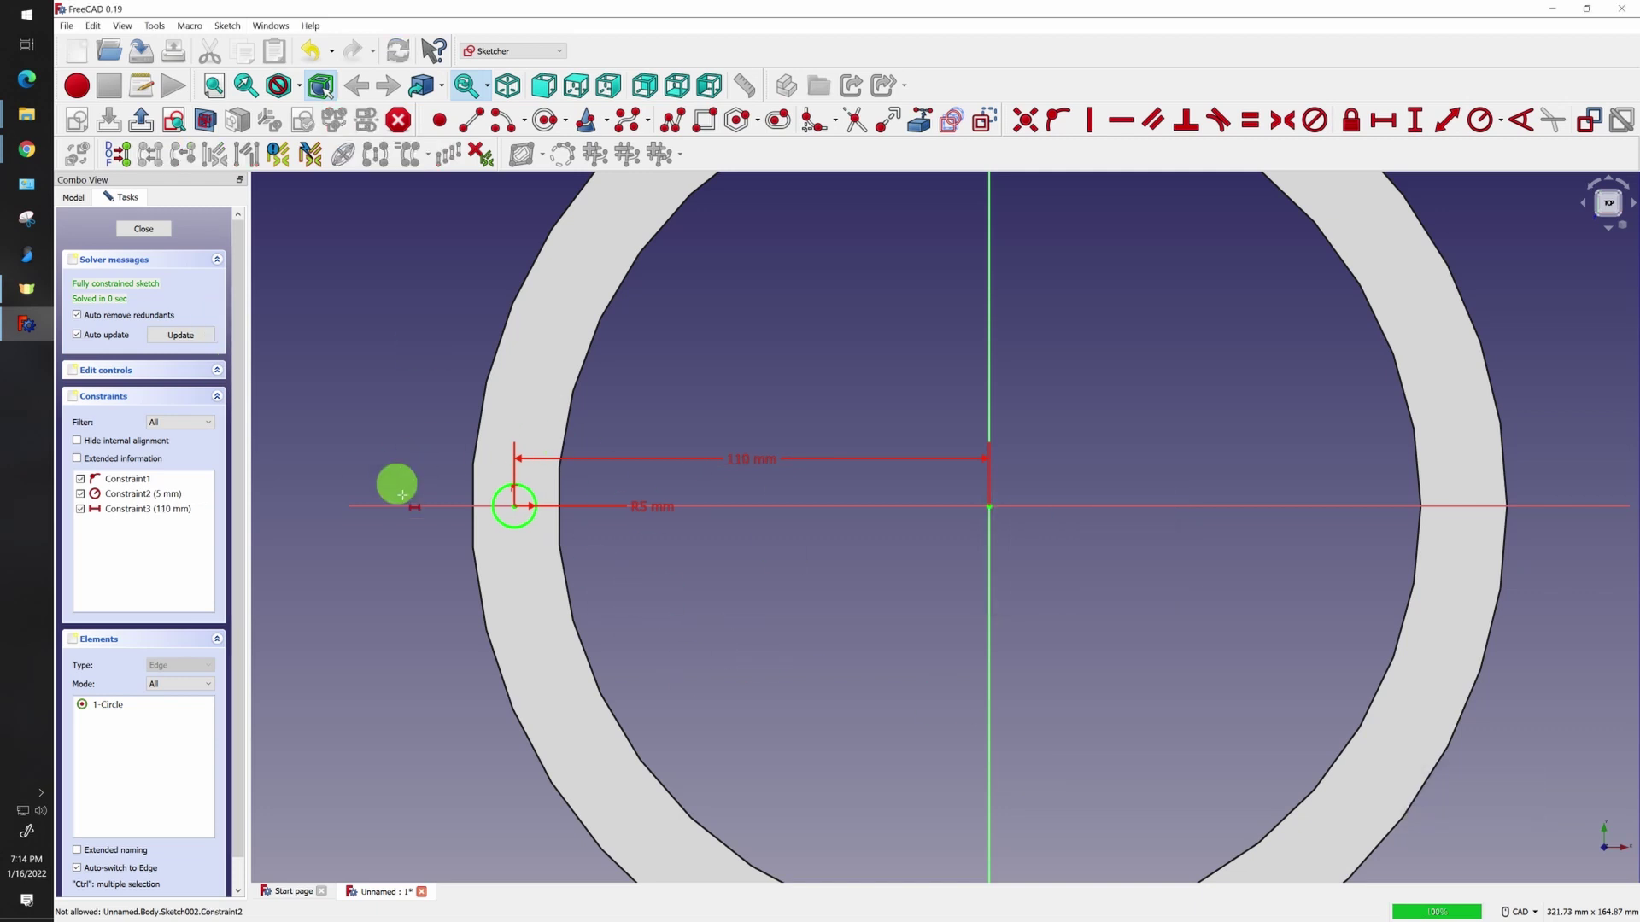
click(142, 229)
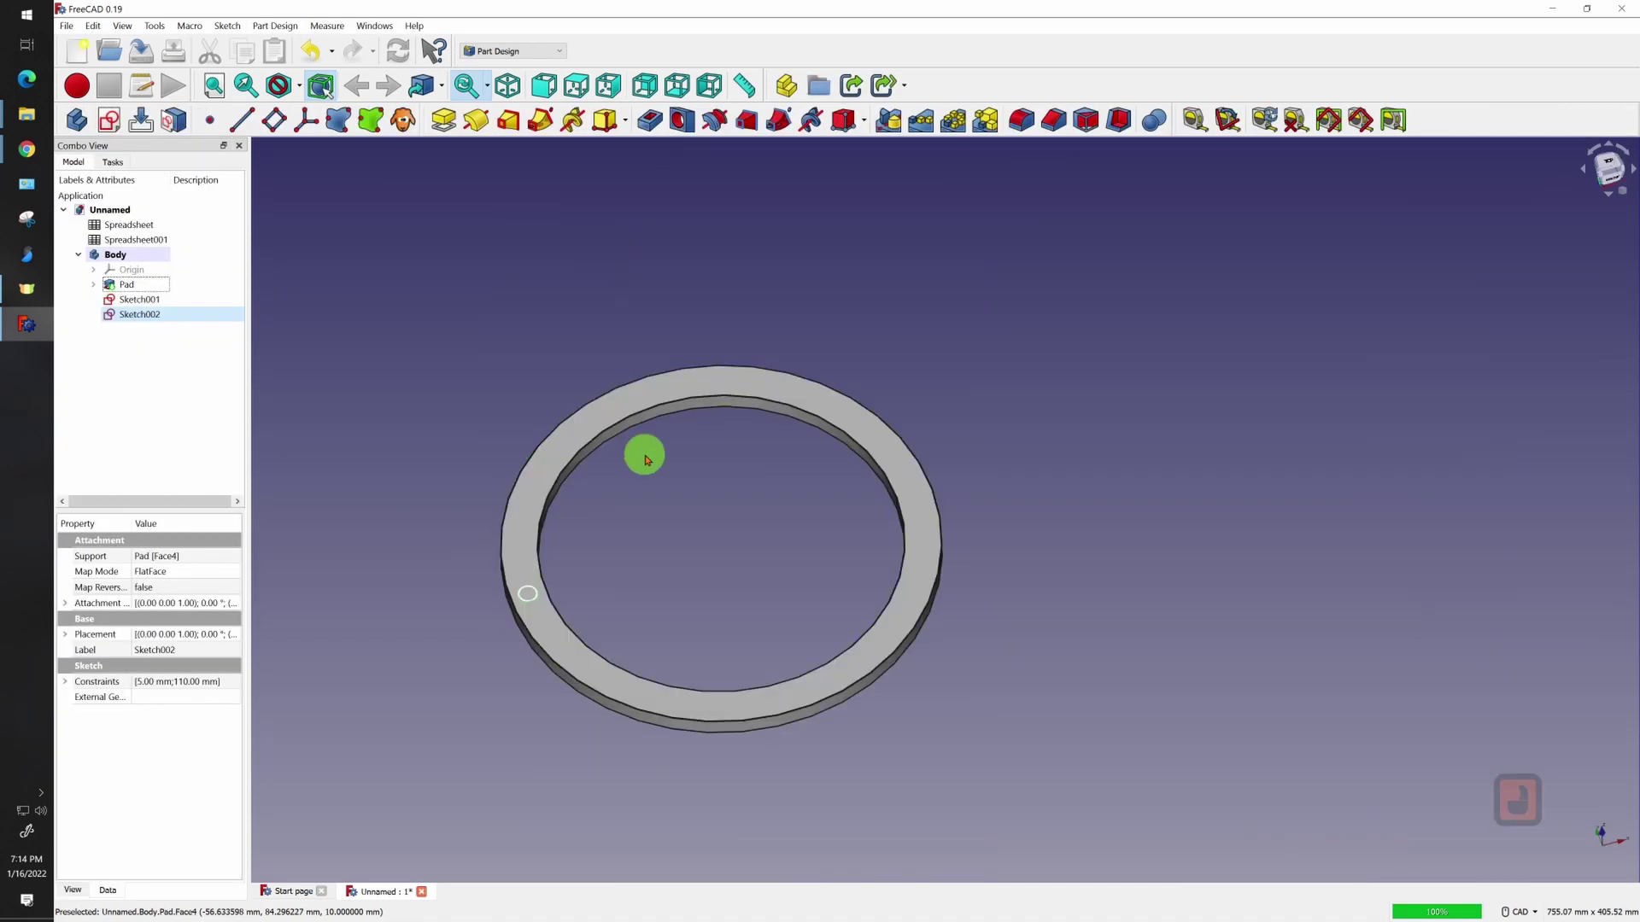
Pocket the hole sketch Through all, then switch to Top view
click(649, 119)
click(175, 254)
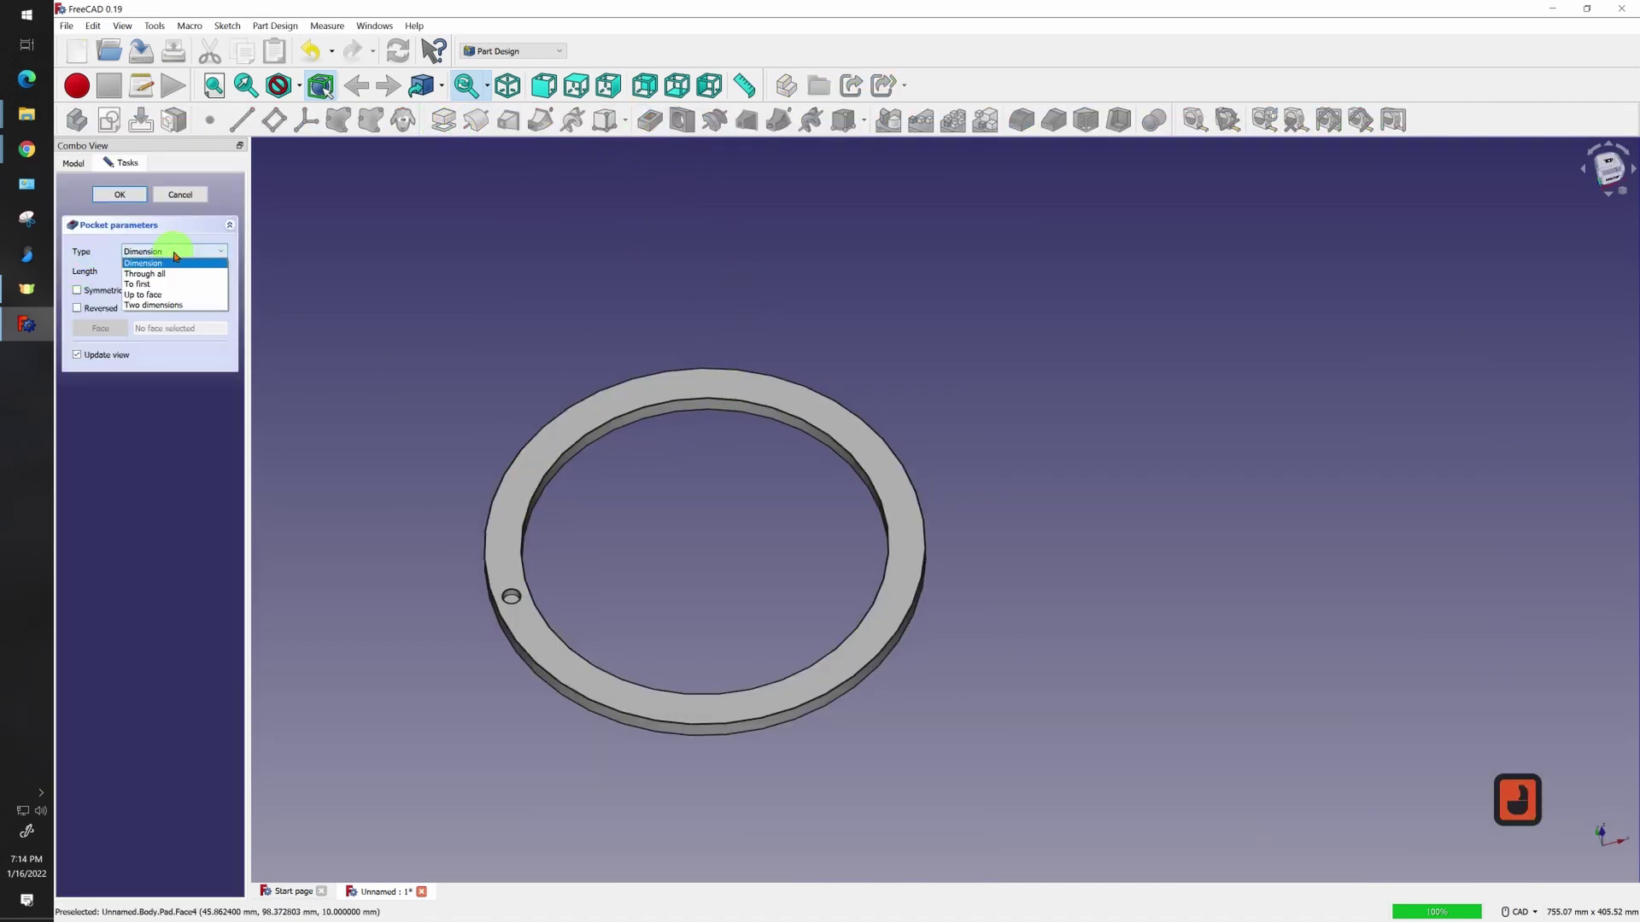
click(176, 276)
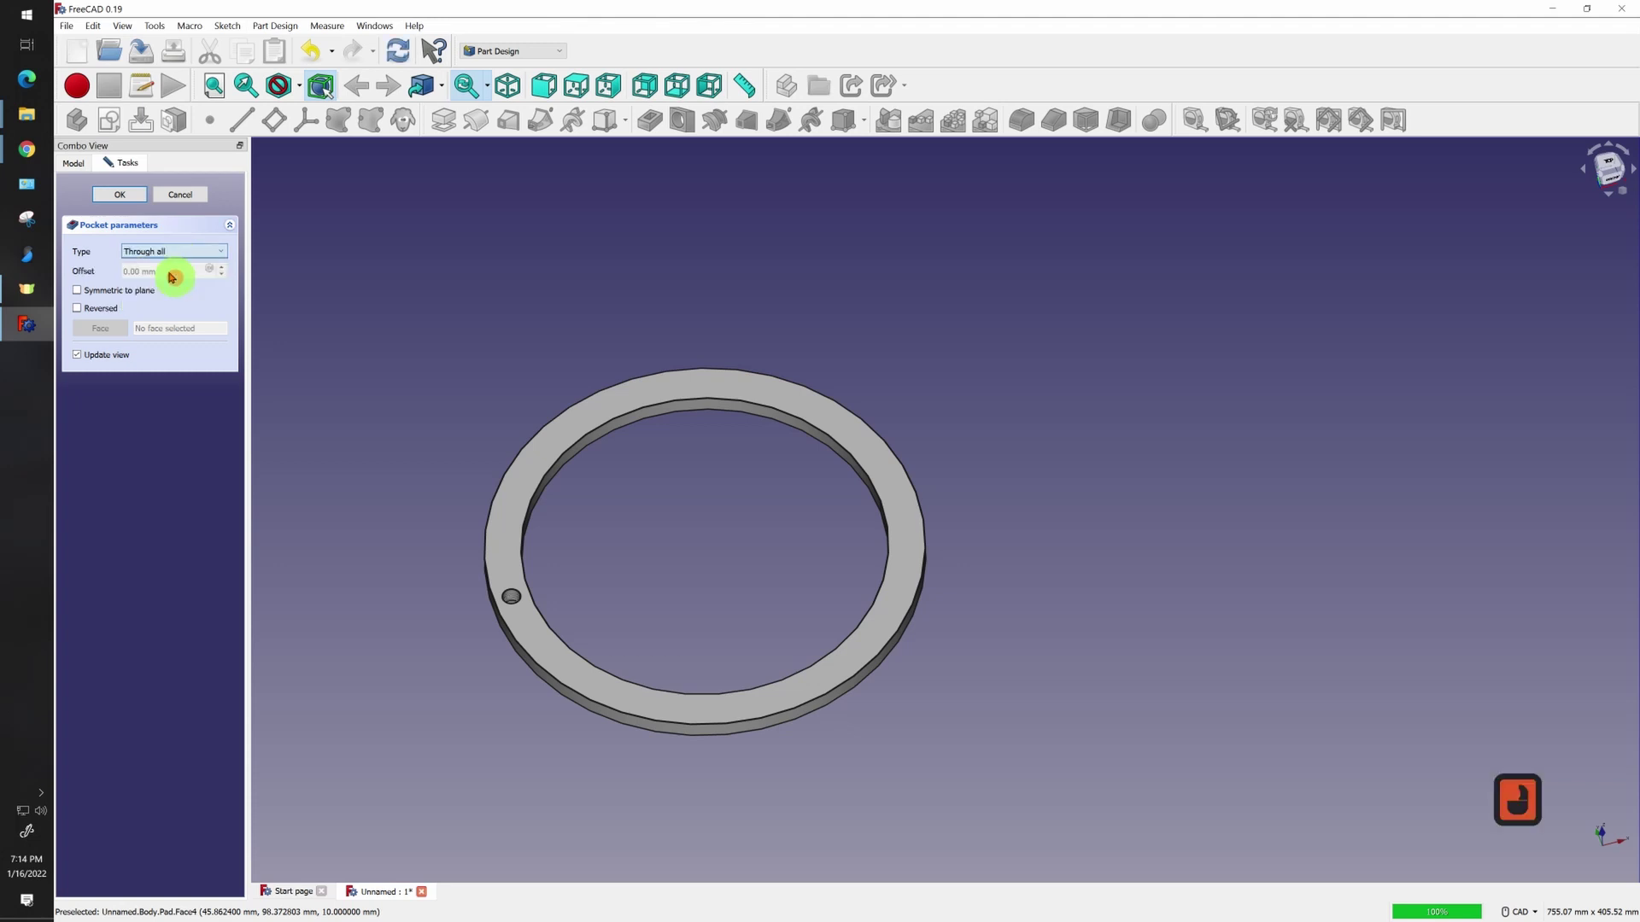
click(120, 195)
click(954, 581)
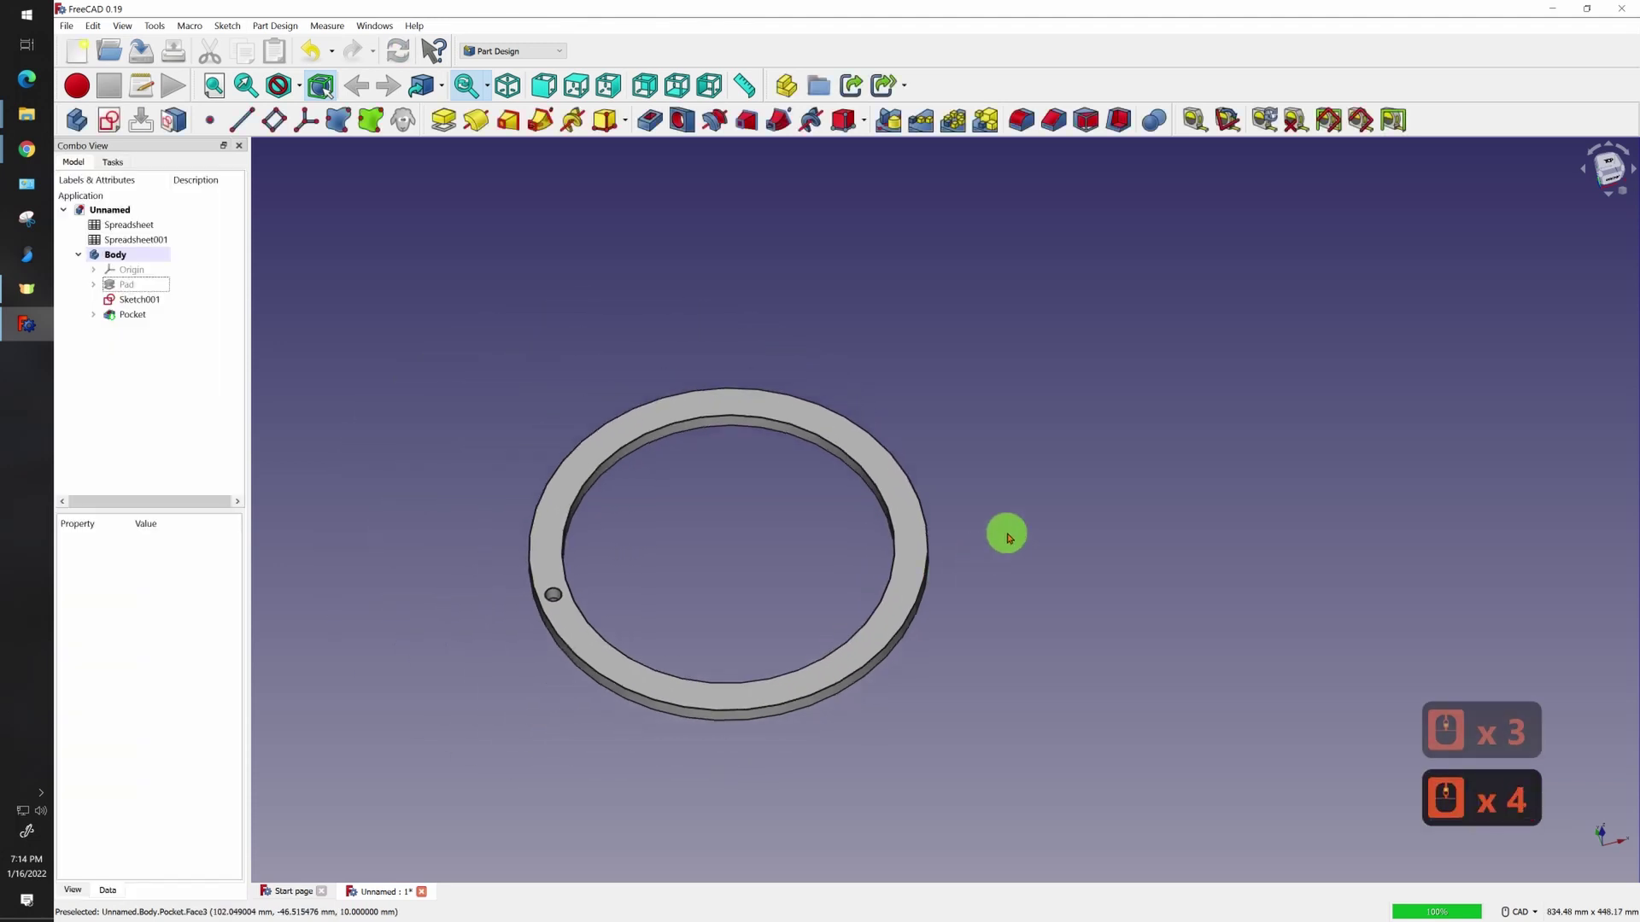
key(2)
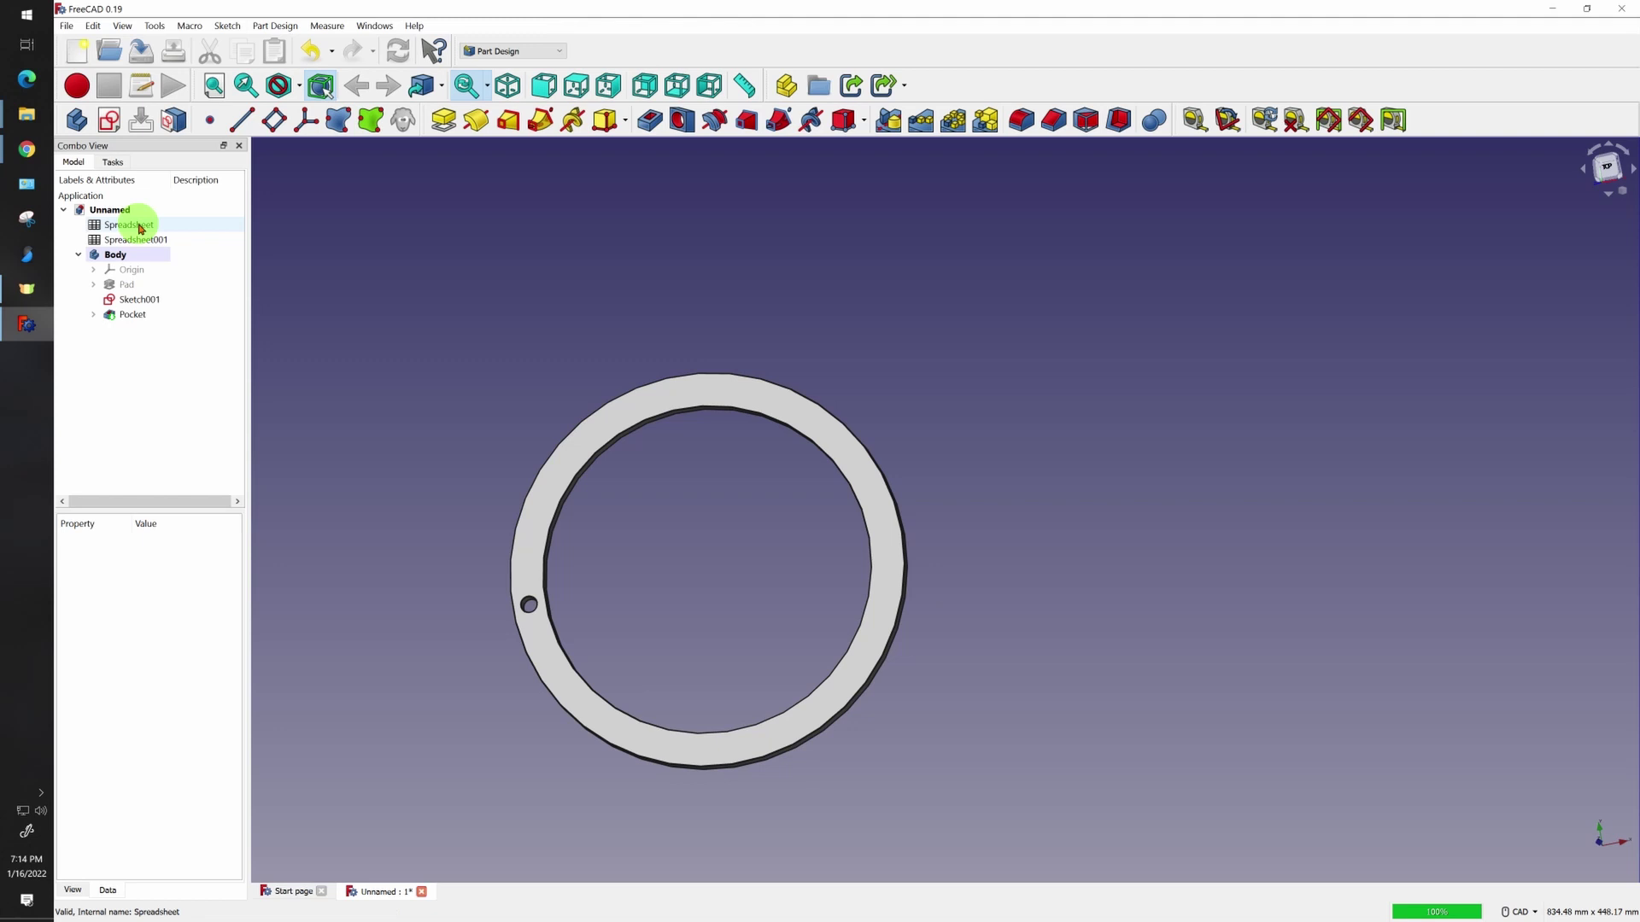
Open Spreadsheet and Spreadsheet001 in their own tabs and close the Start page
double_click(141, 229)
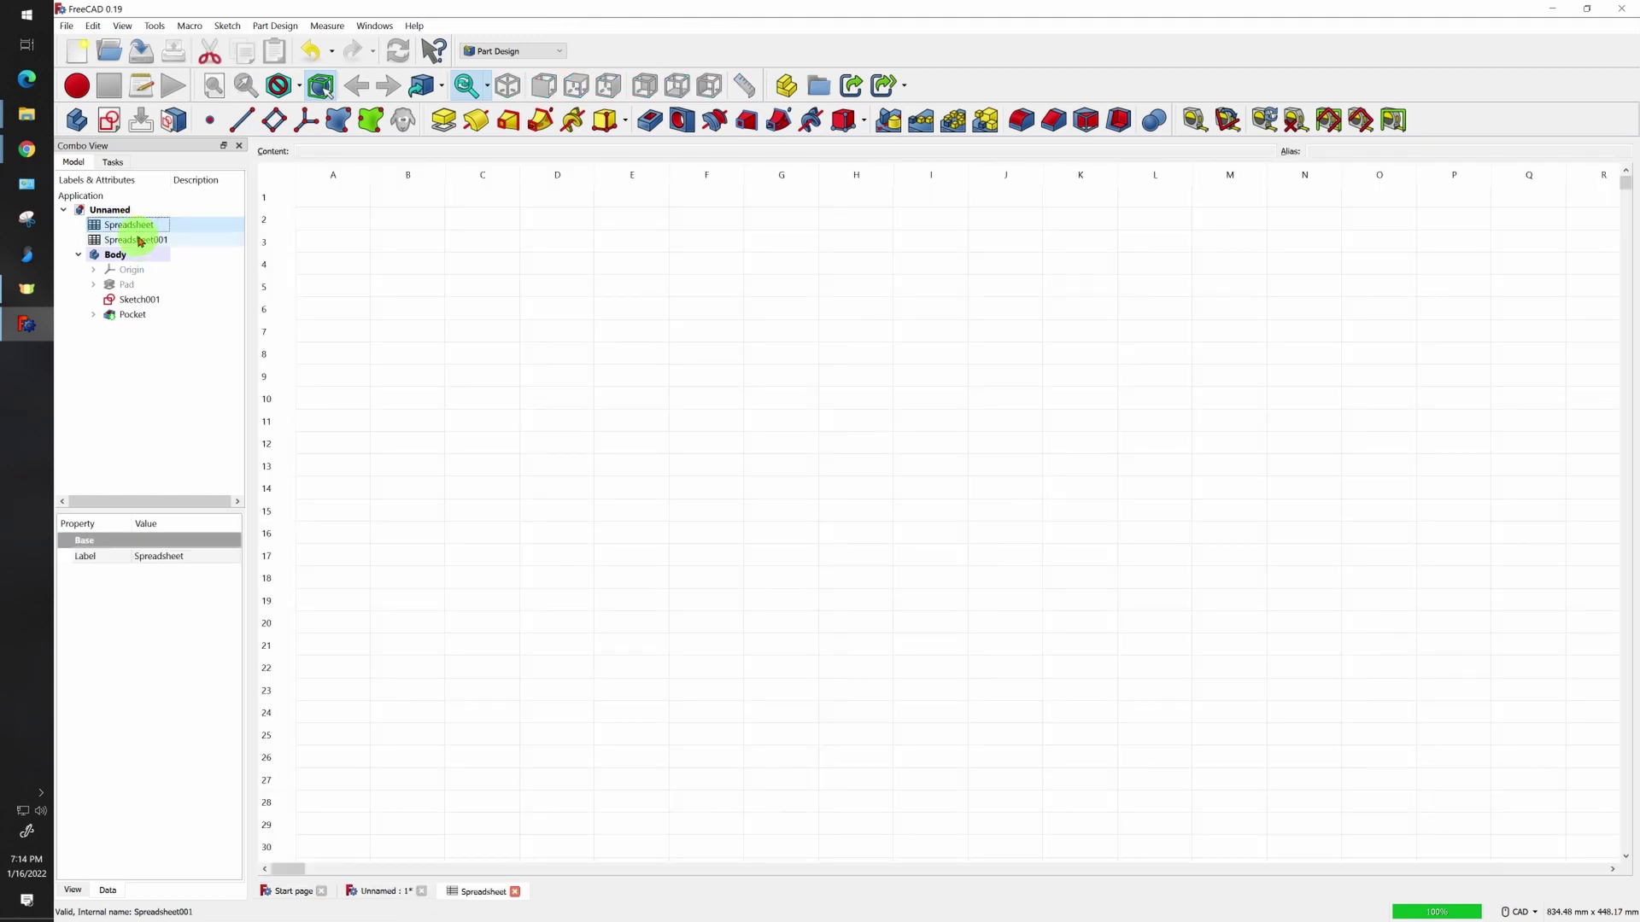
double_click(137, 240)
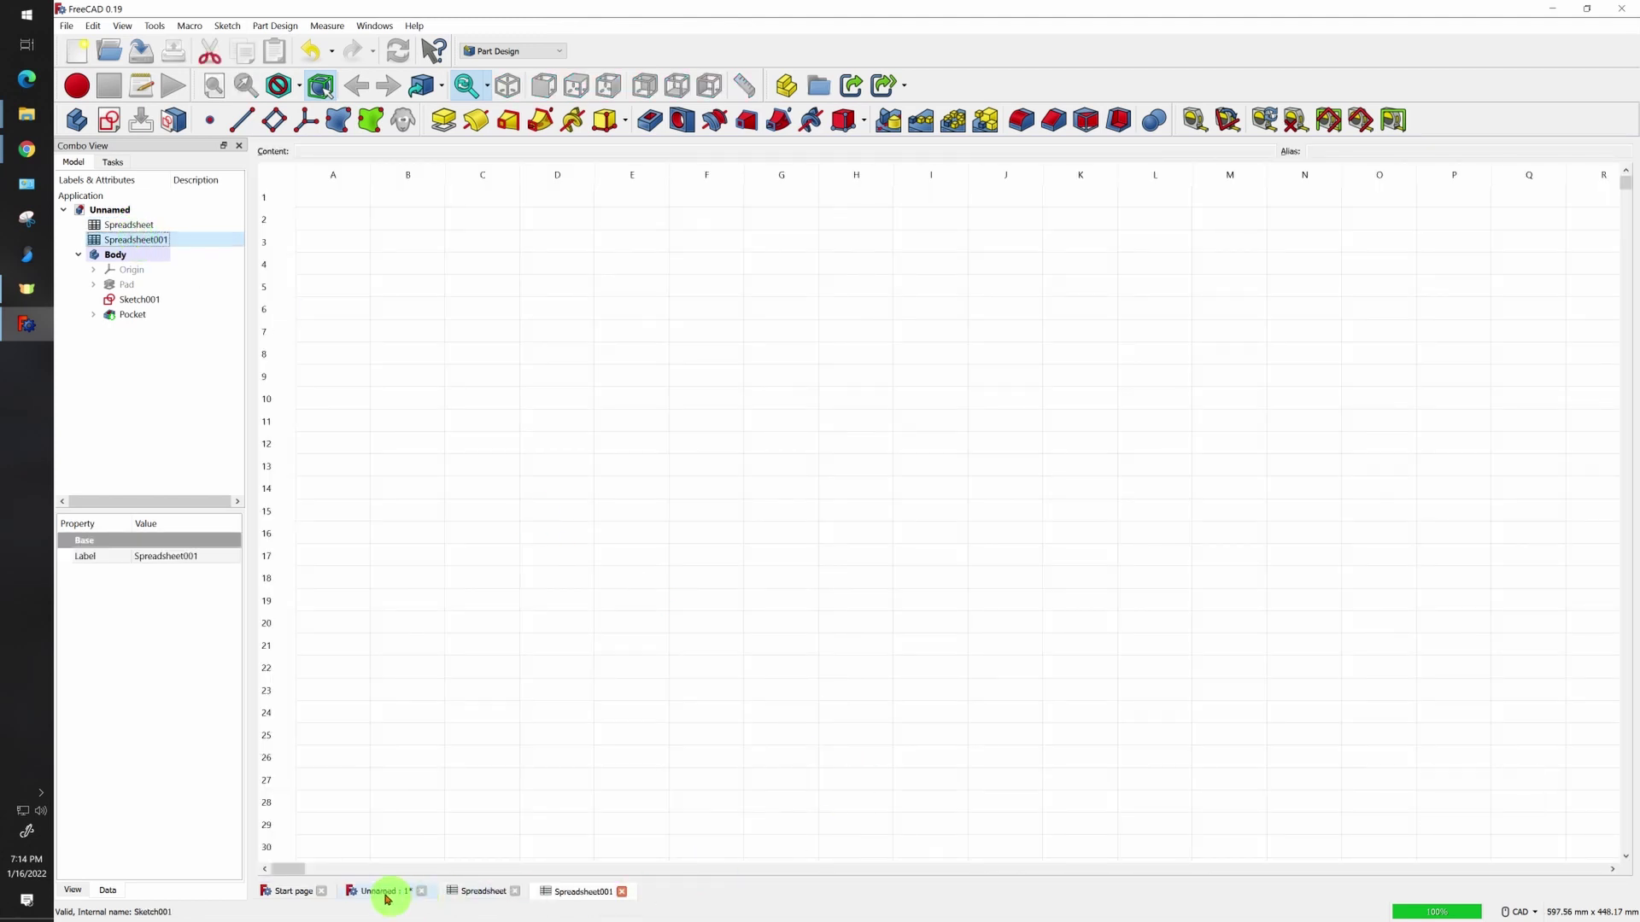
click(293, 892)
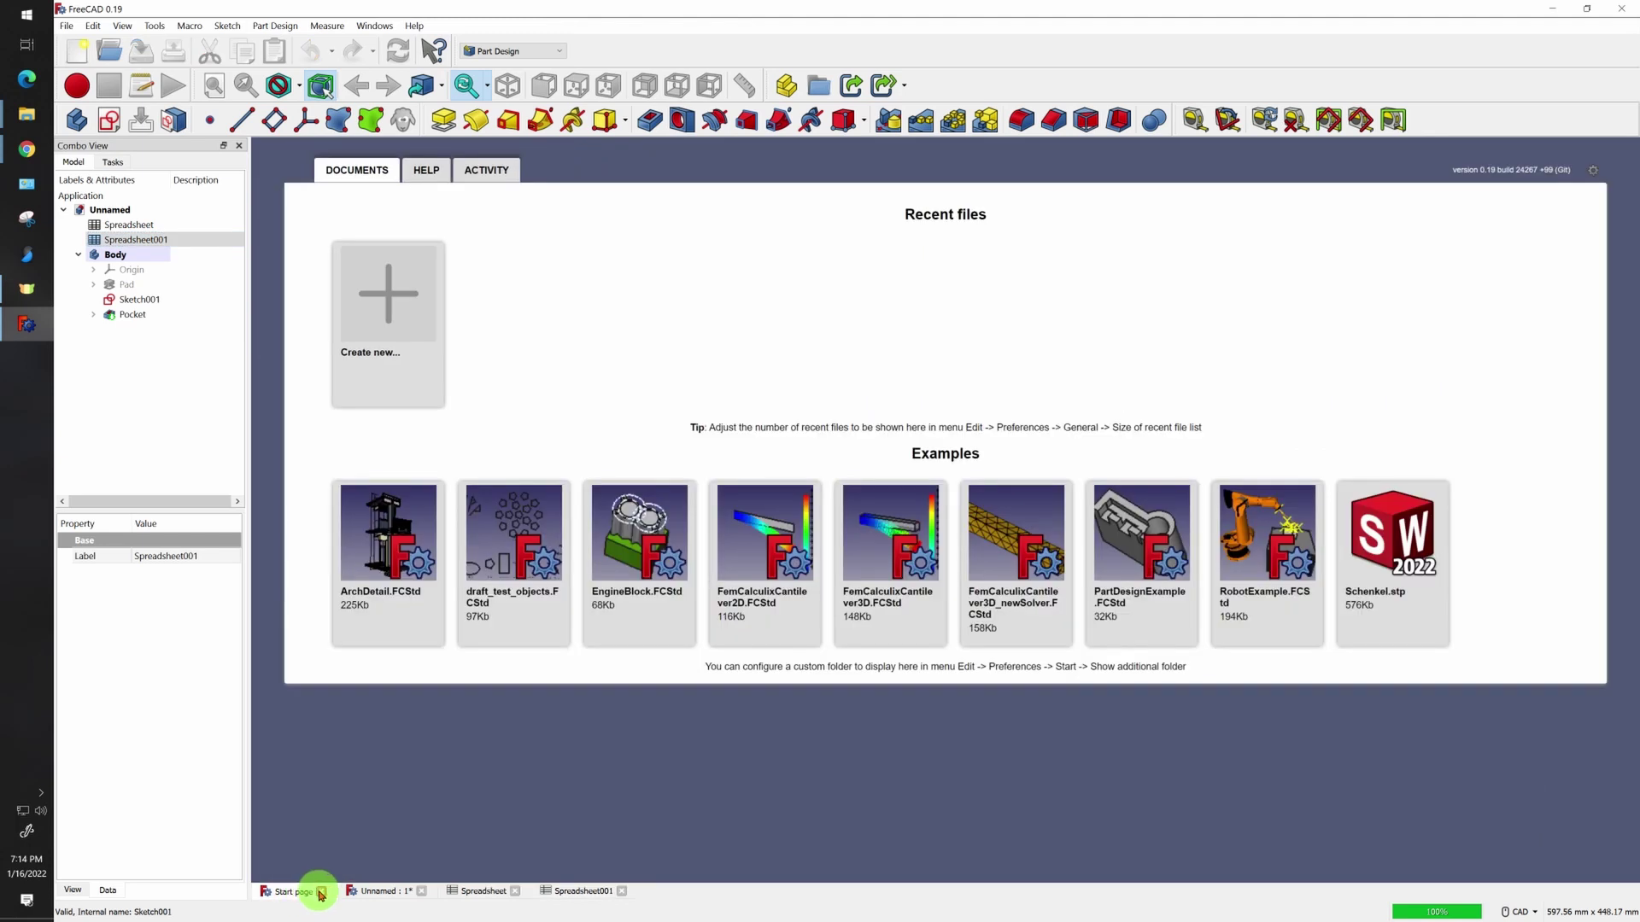
click(321, 893)
click(282, 893)
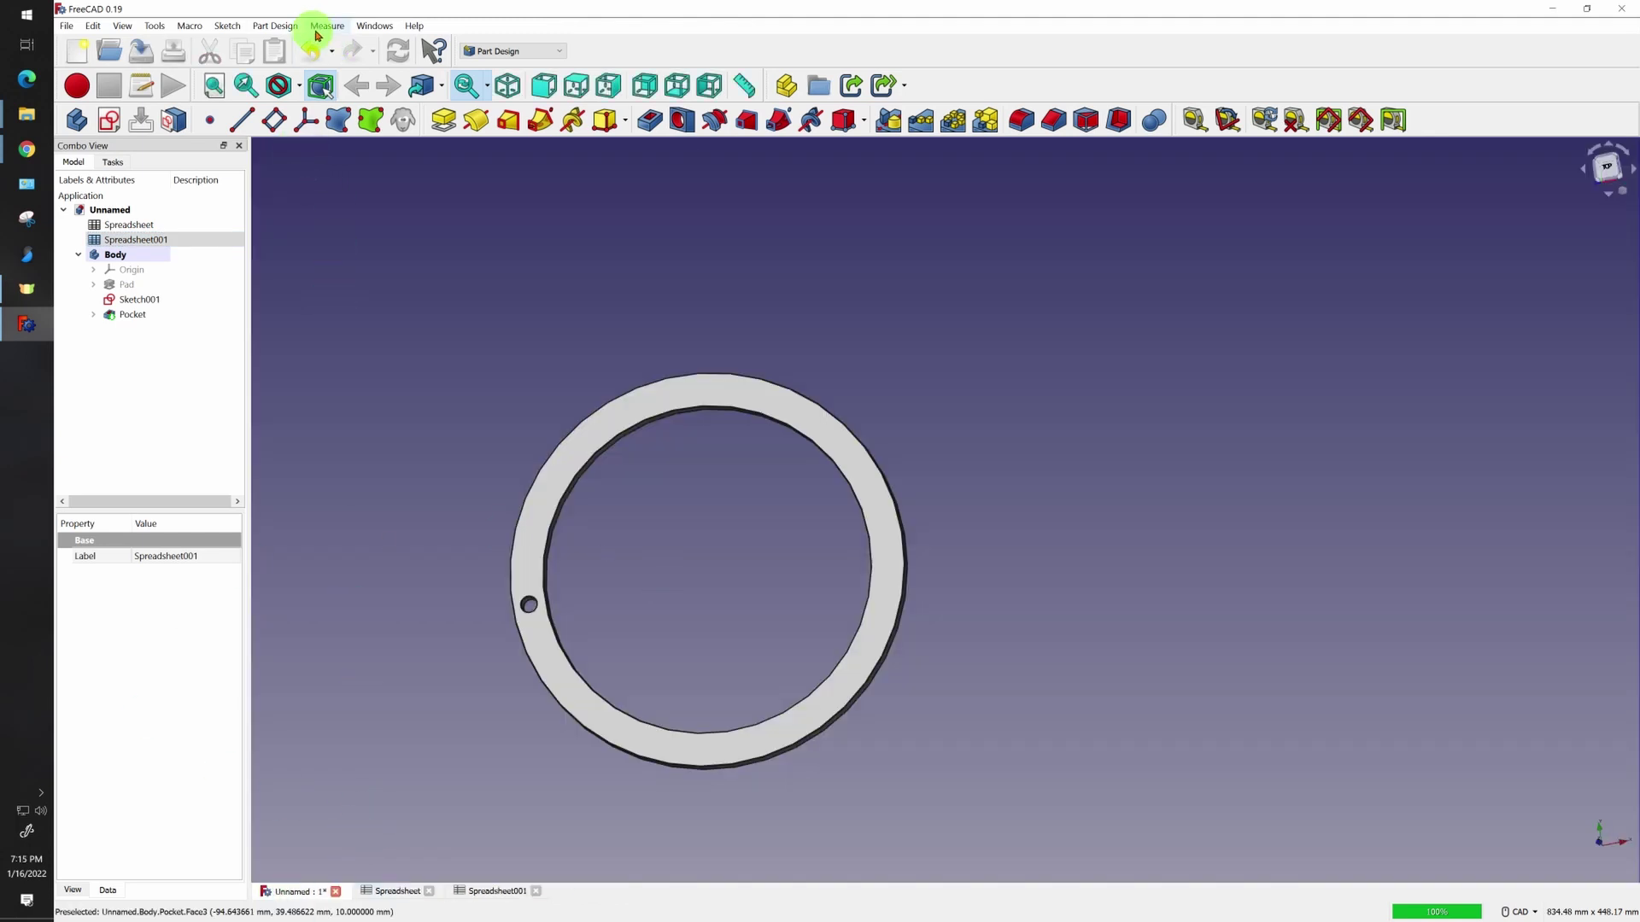
click(375, 26)
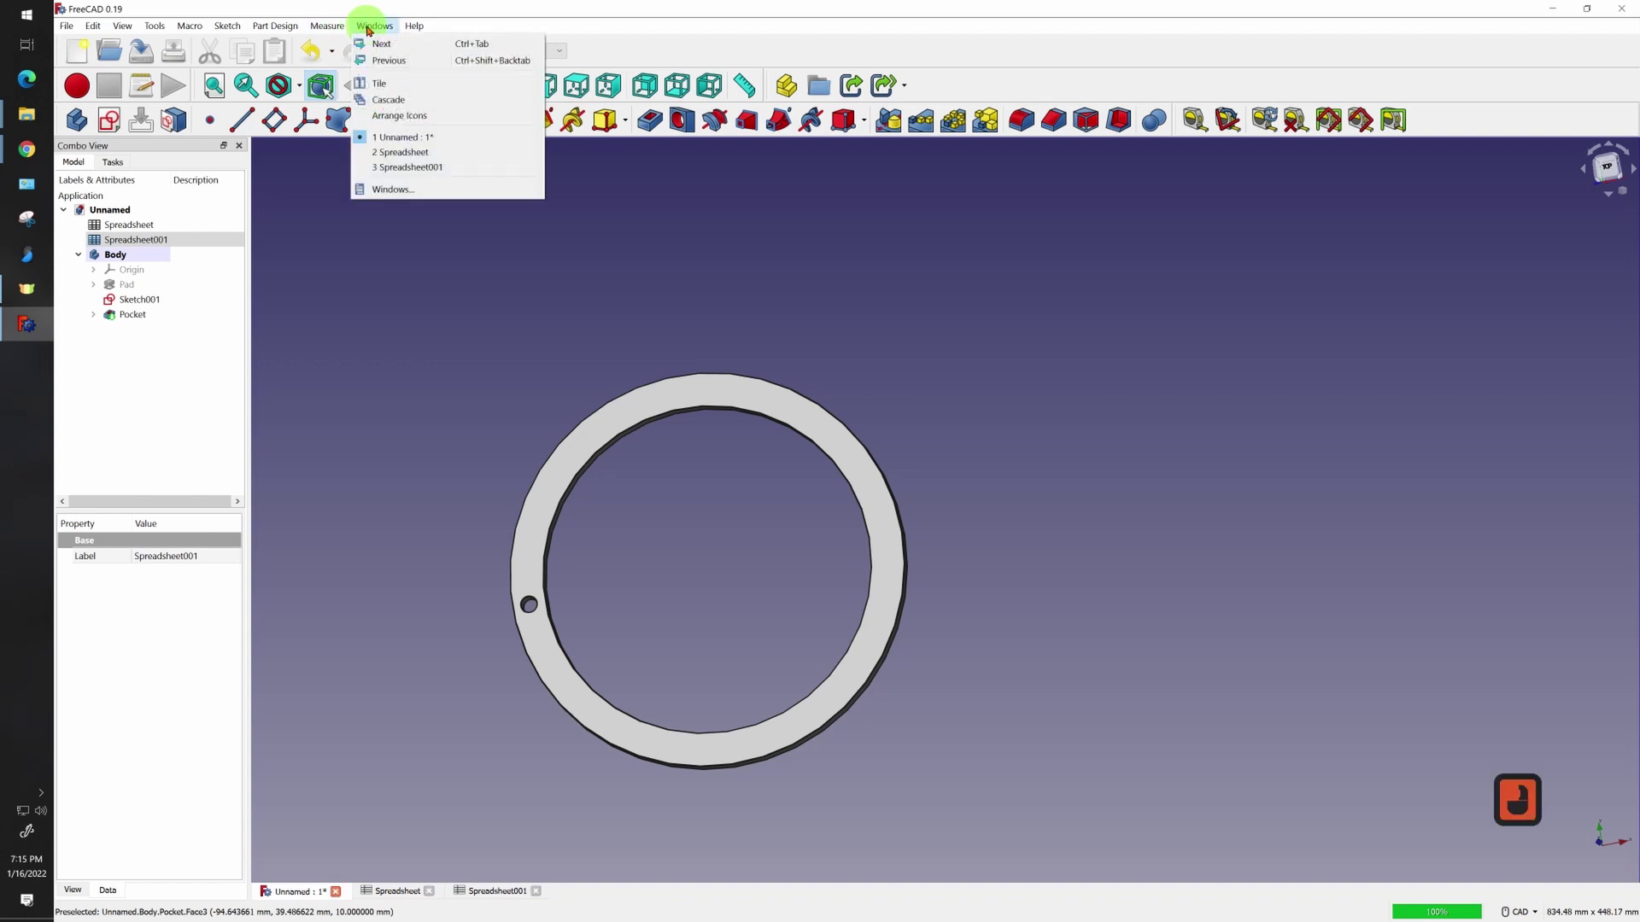
Tile the model and spreadsheet windows and pan the ring to the view's centre
click(419, 89)
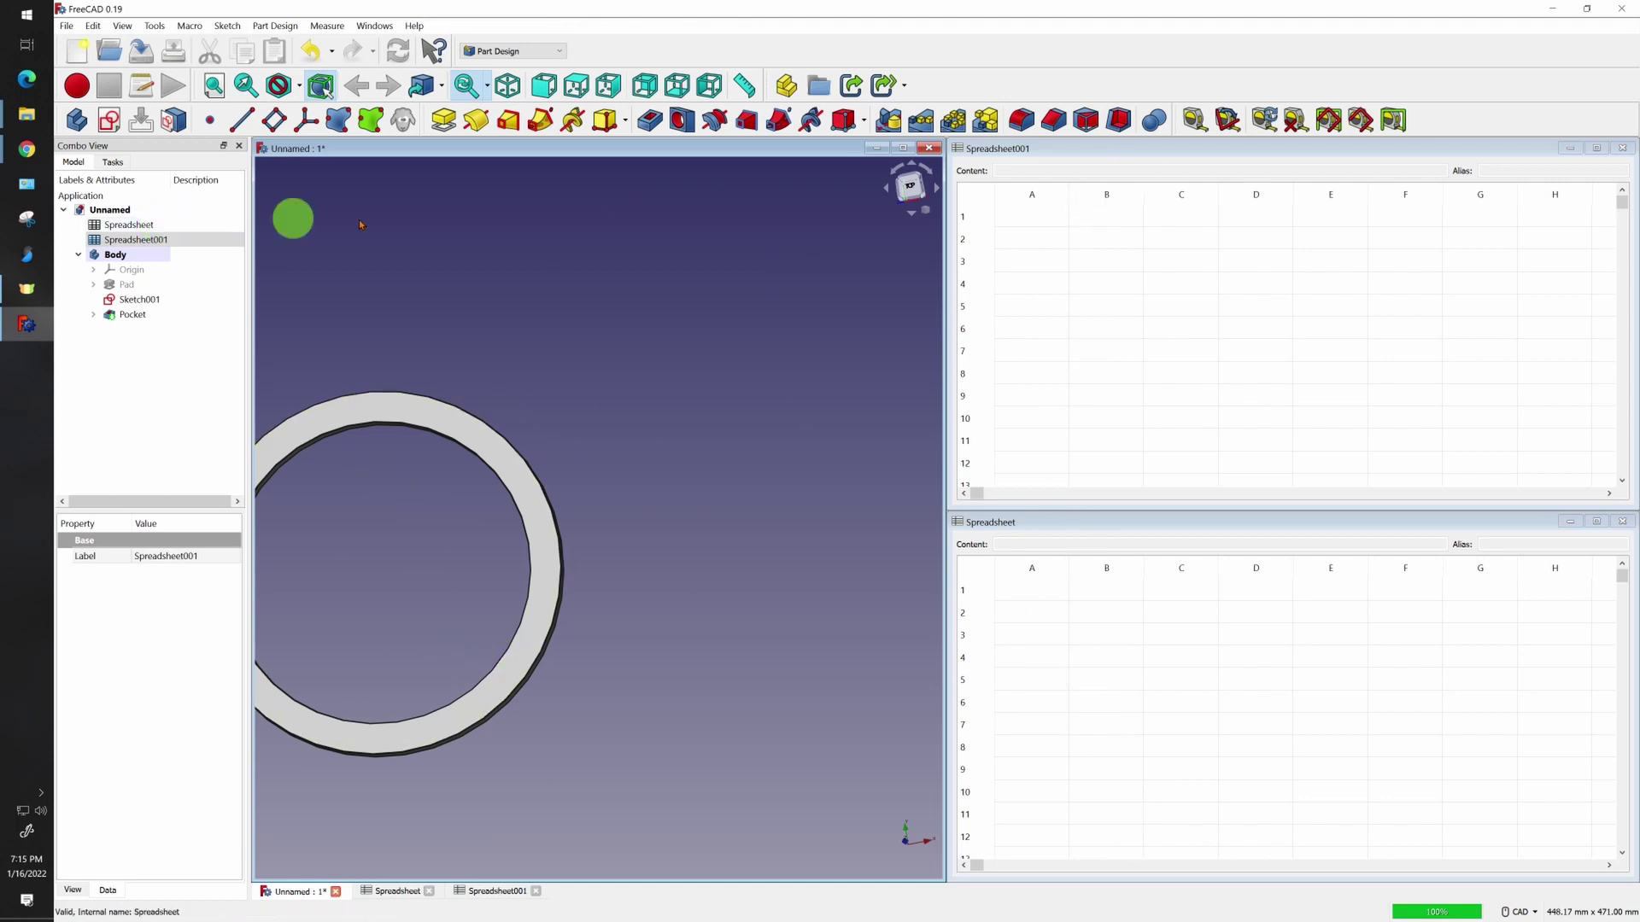
middle_drag(530, 459, 707, 422)
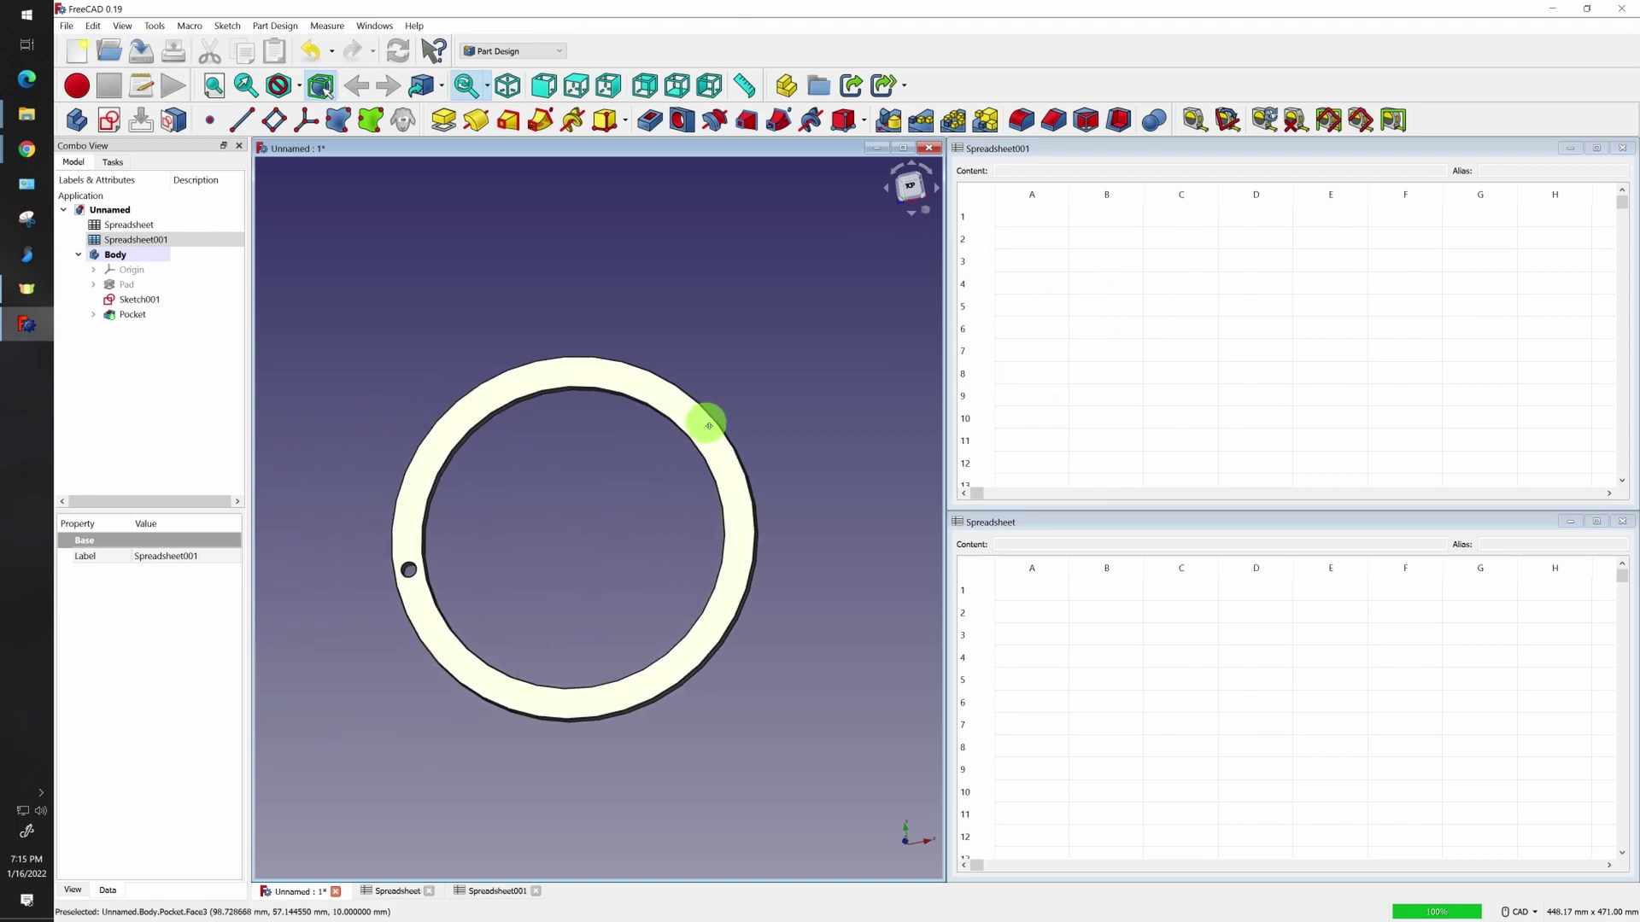
Rename Spreadsheet to UserInput
right_click(136, 227)
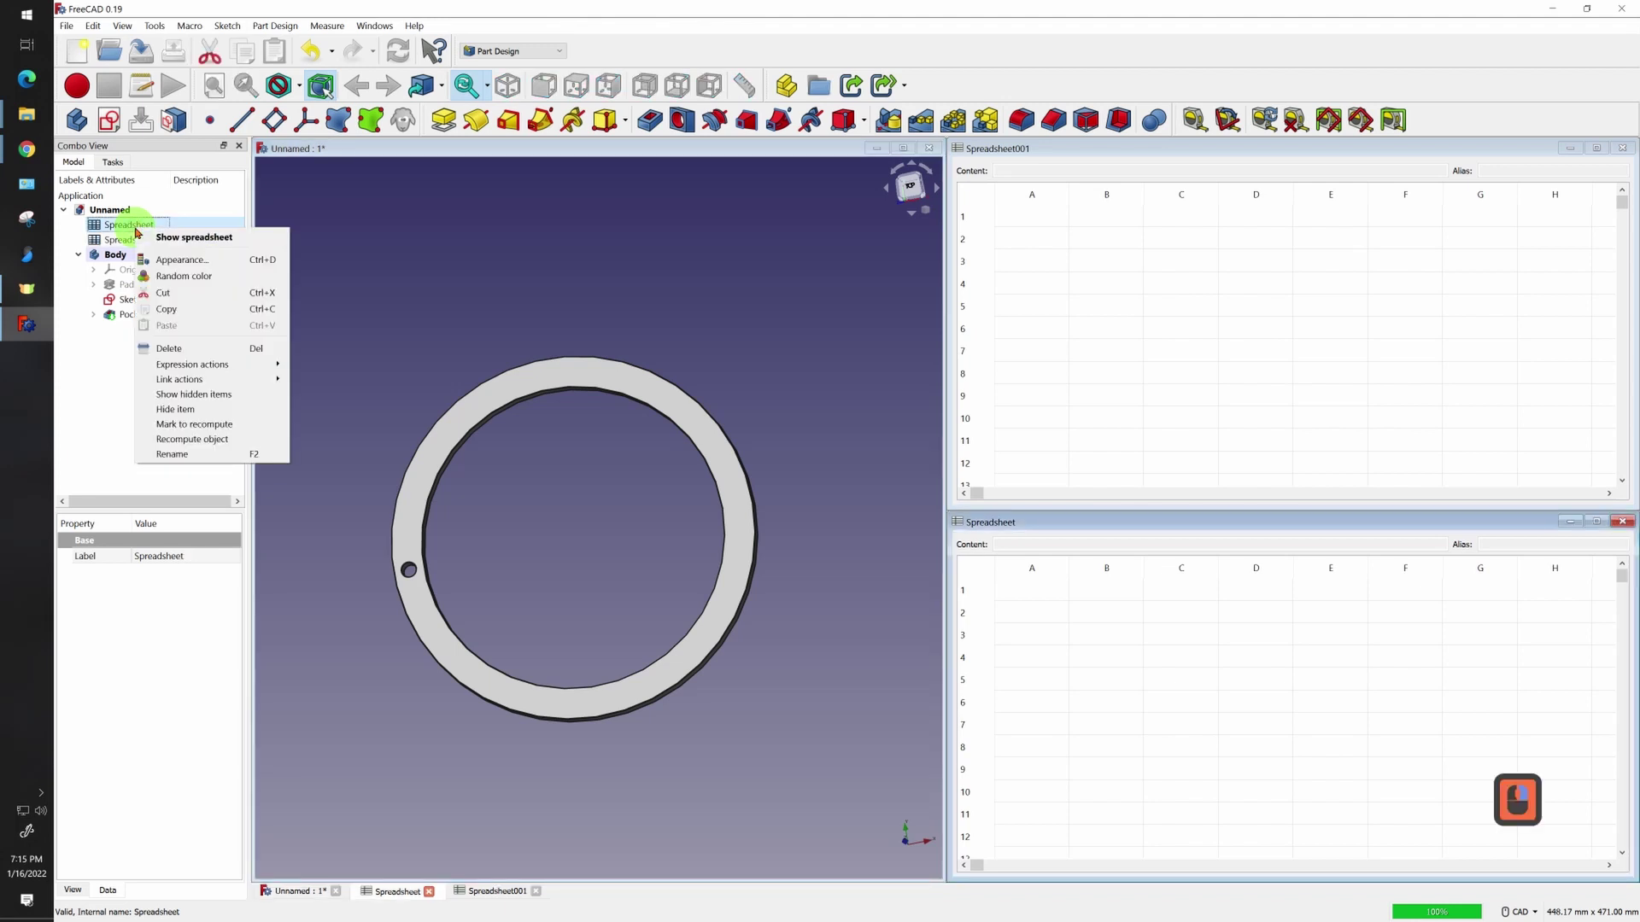
click(190, 460)
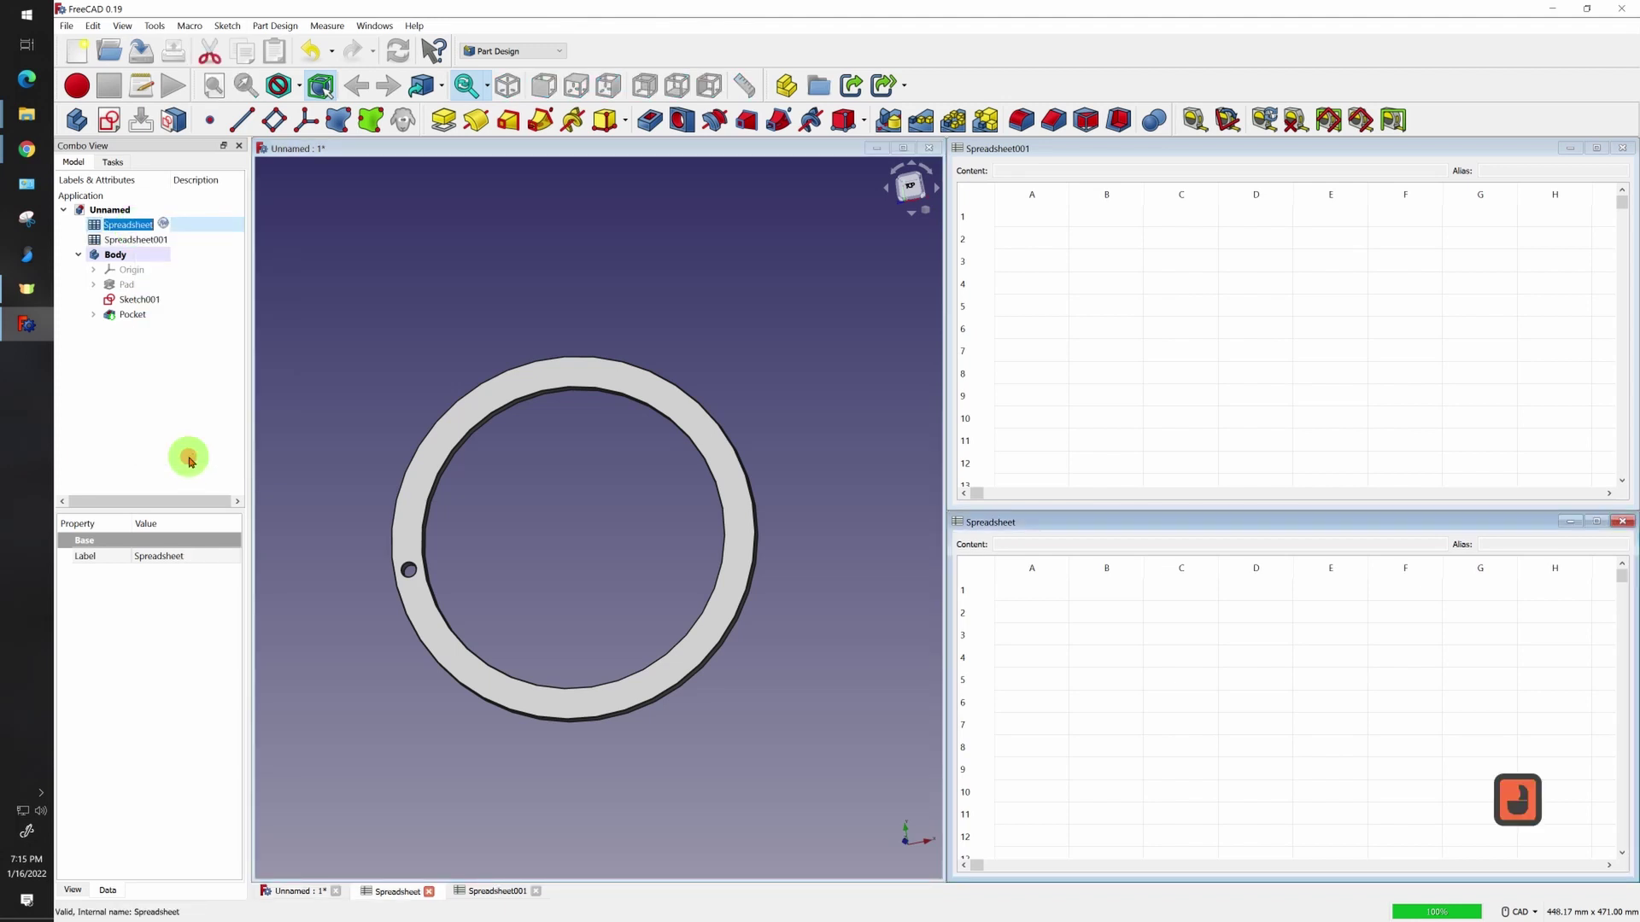
text(UserInput)
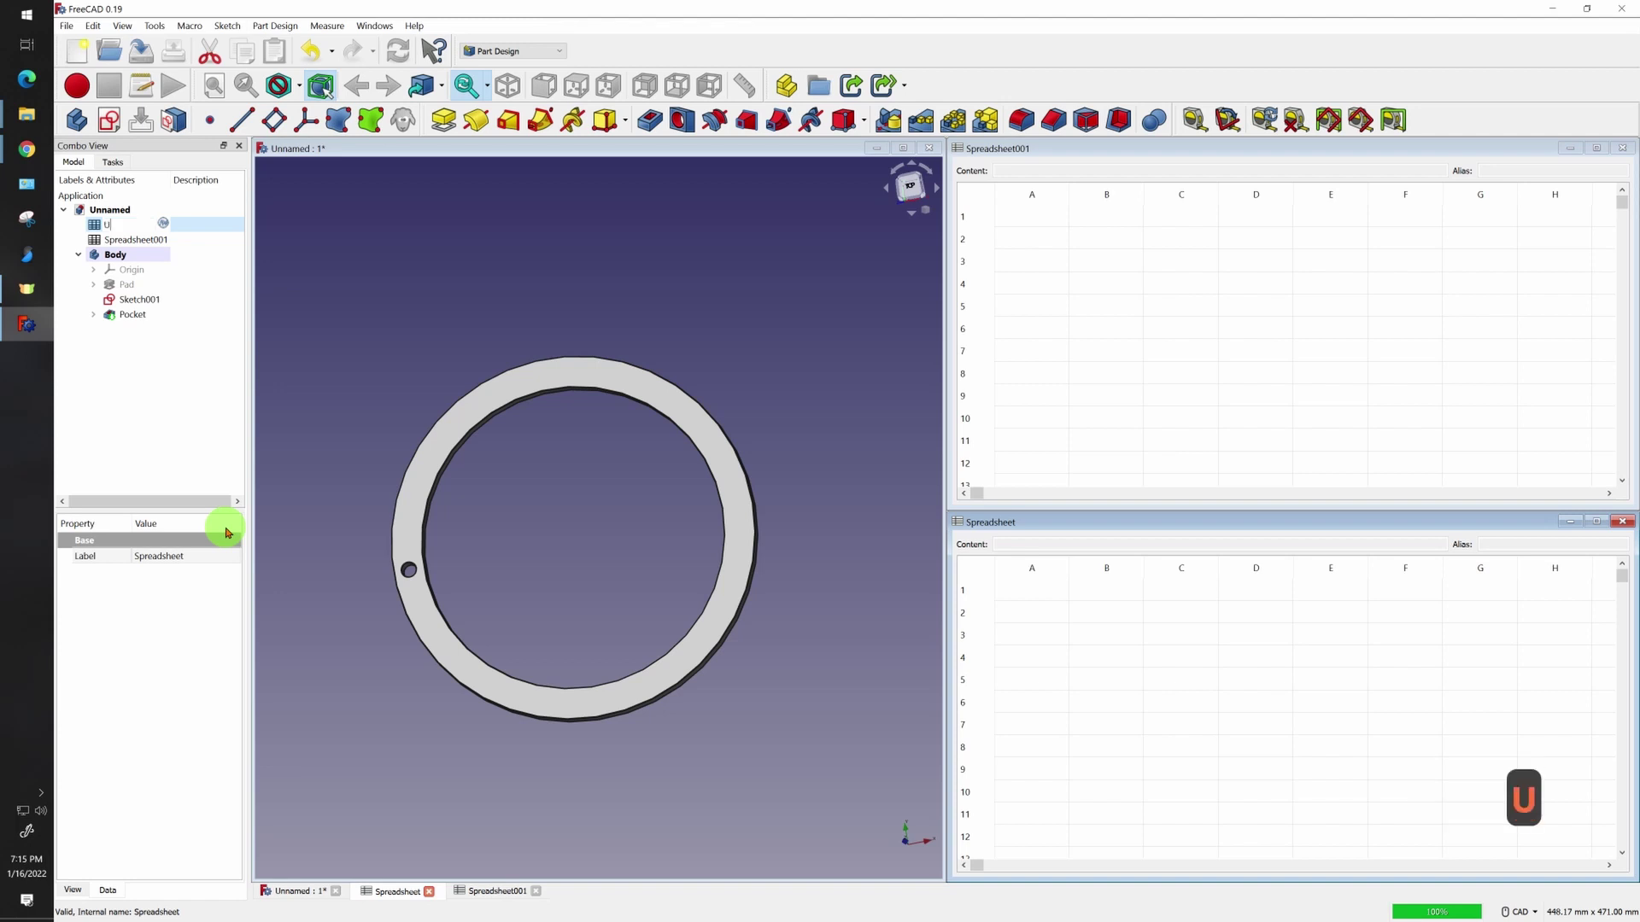
key(Return)
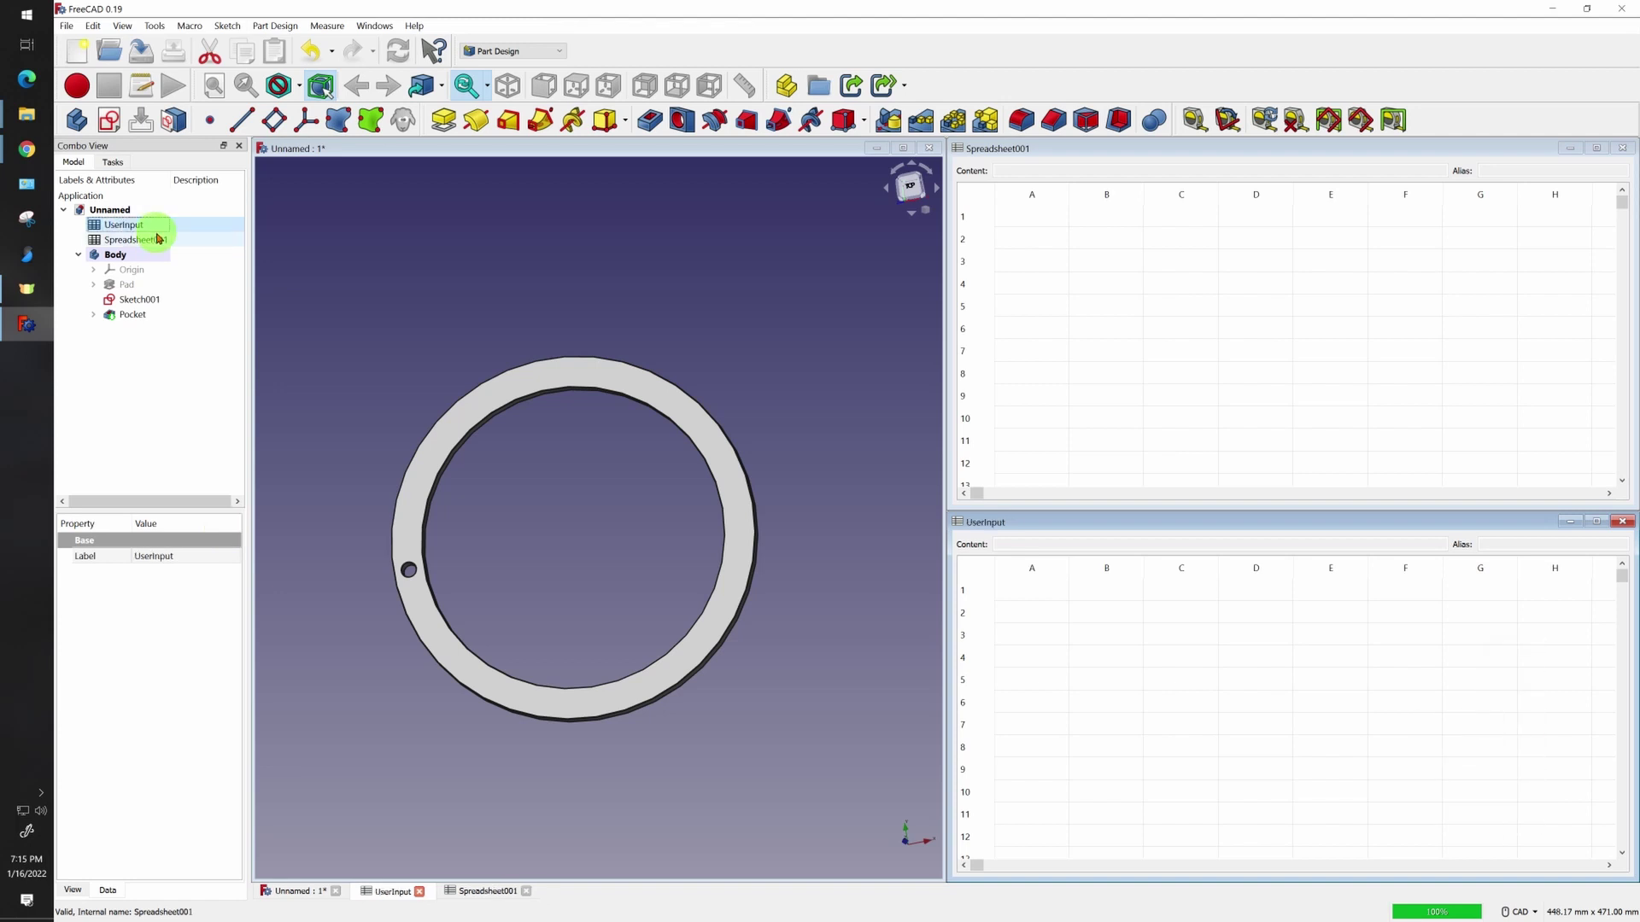
Rename Spreadsheet001 to Math
double_click(158, 239)
right_click(154, 239)
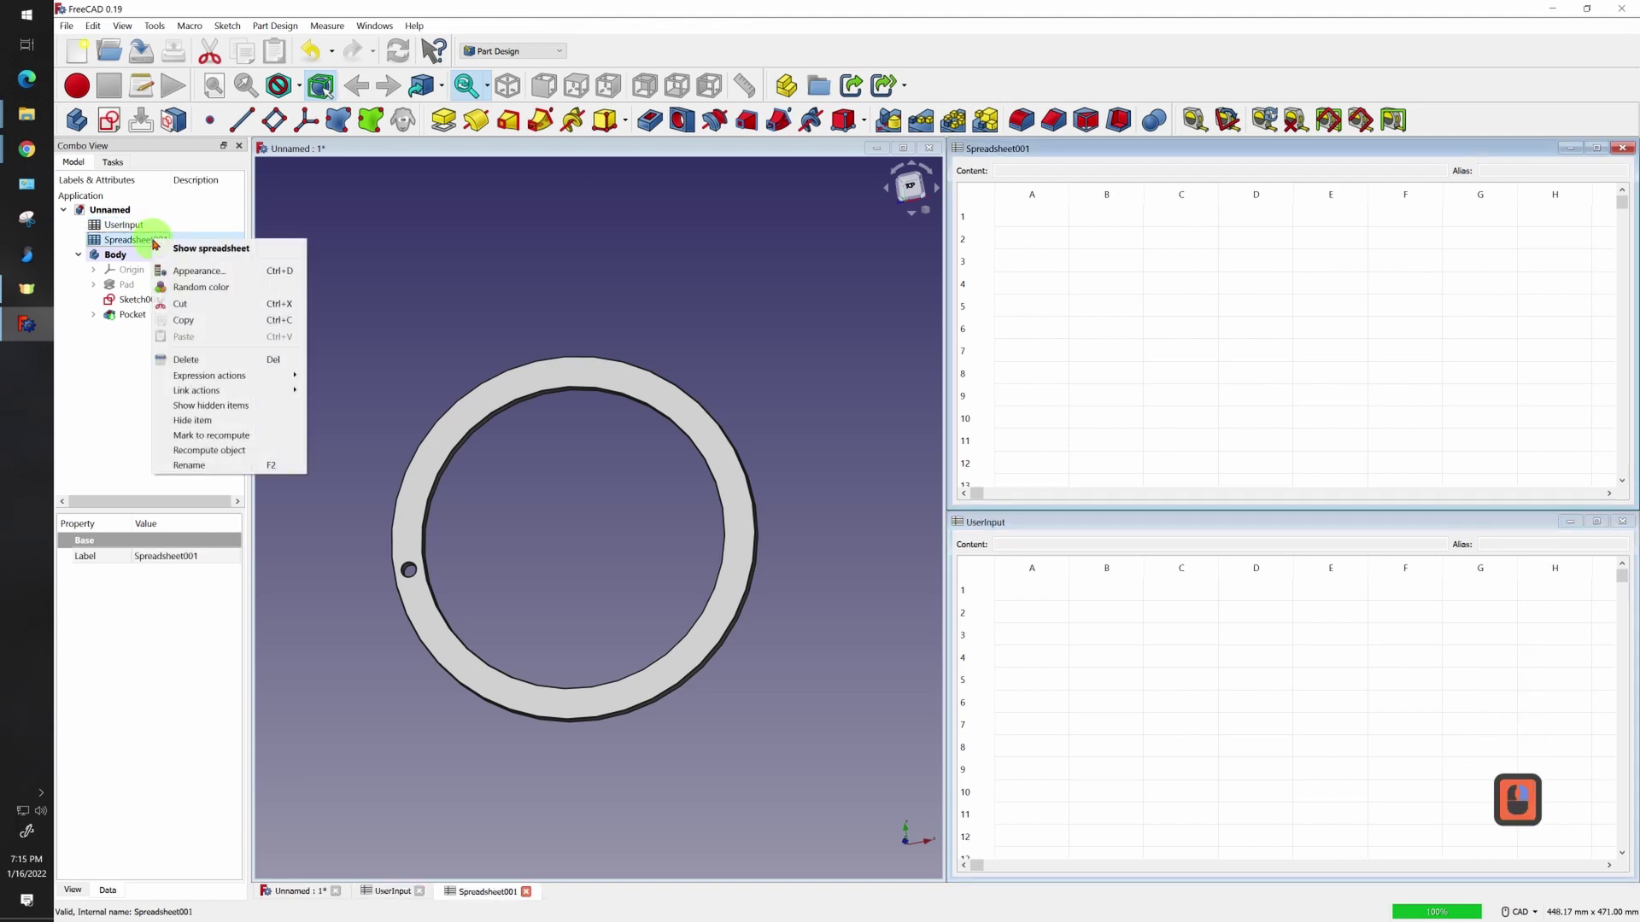
click(230, 464)
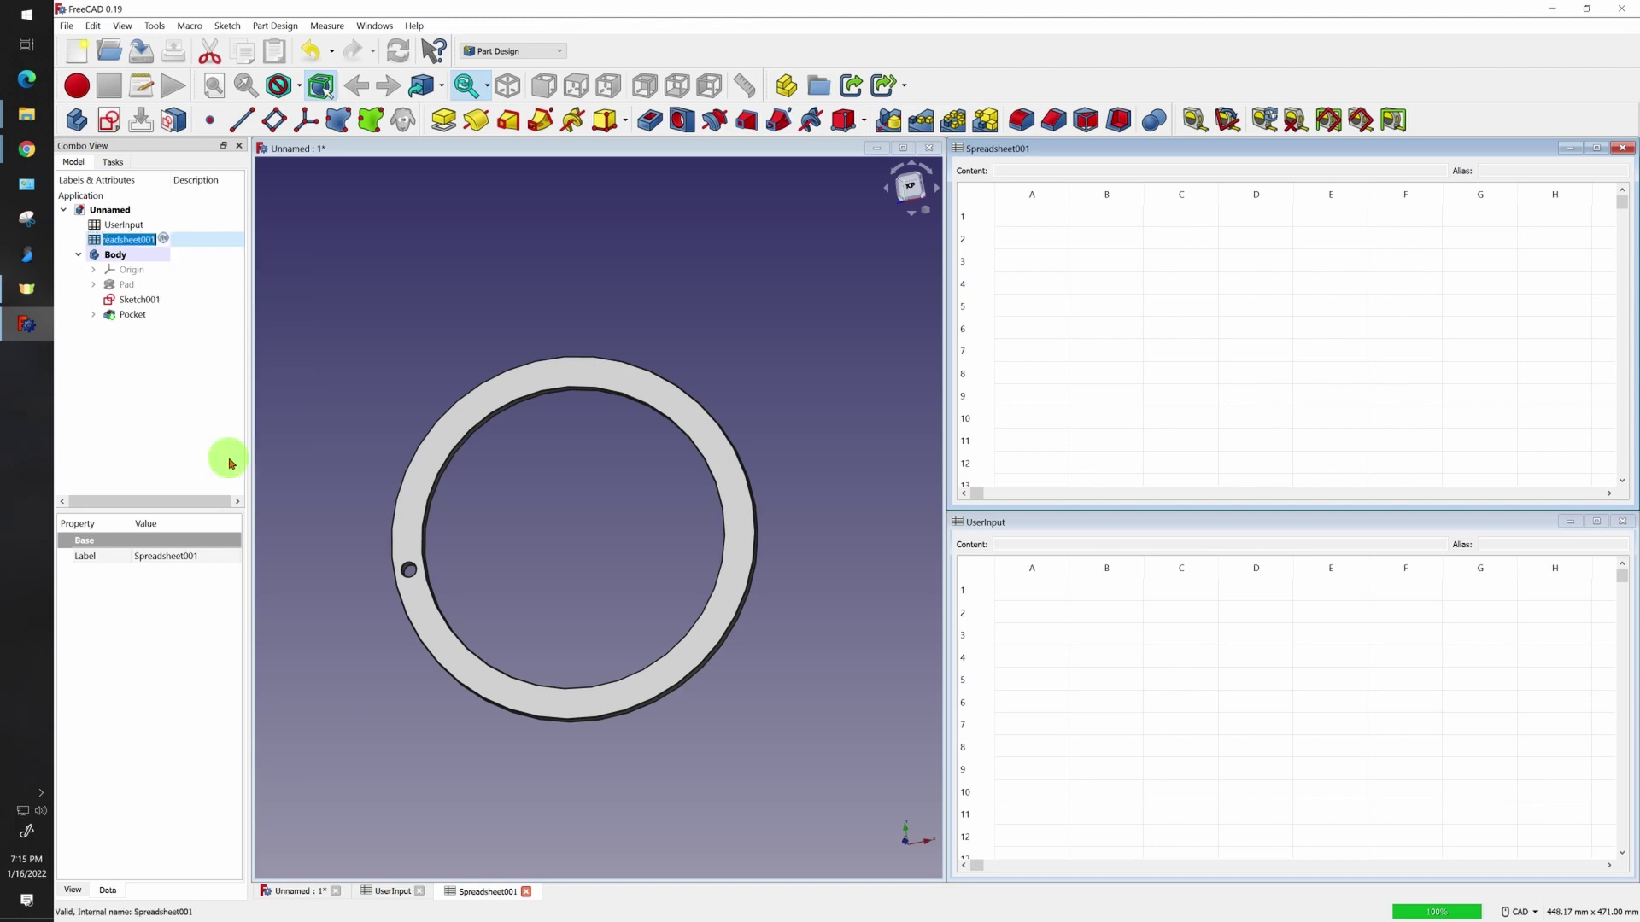
text(Math)
key(Return)
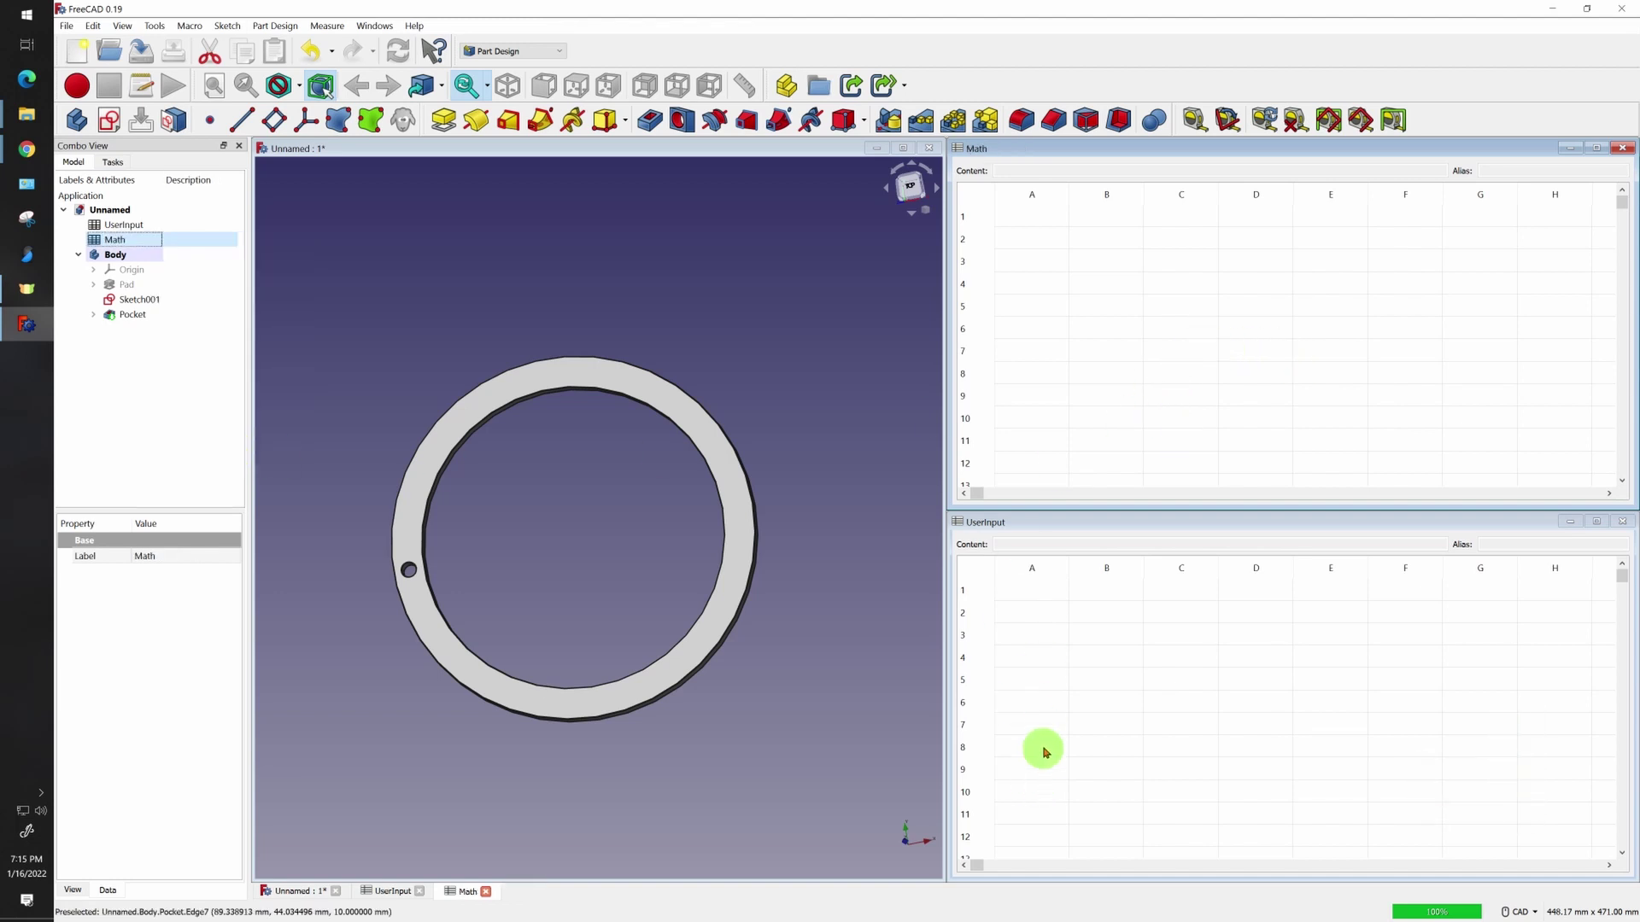
In the Math sheet, enter BoltHoleDia in A2 and NumberOfBotls in A7
click(1046, 244)
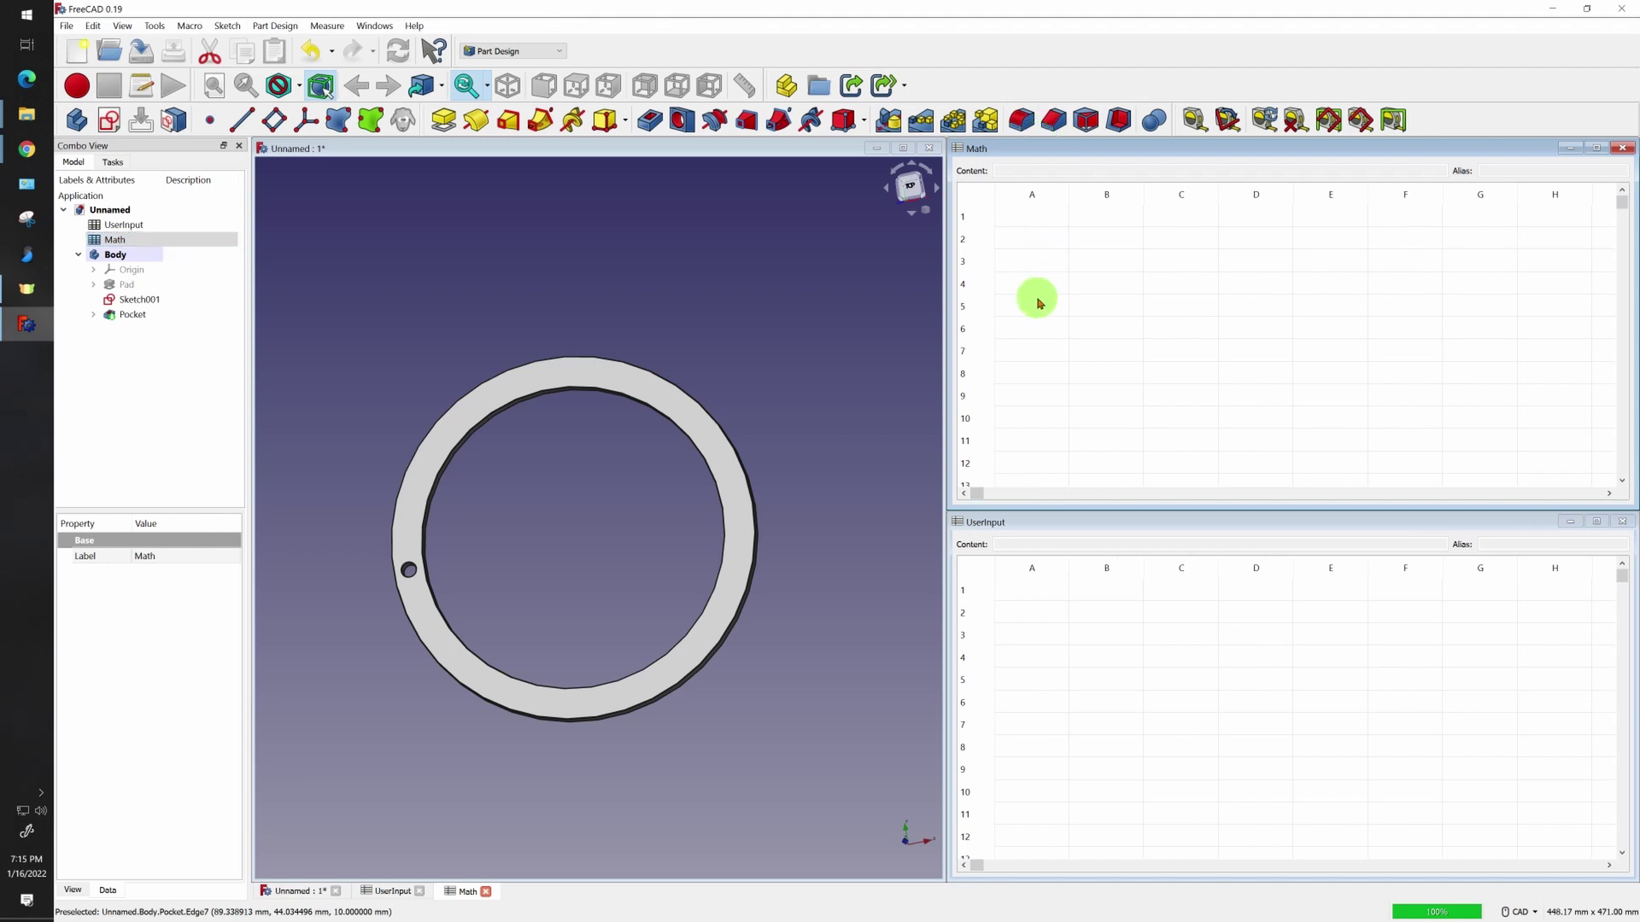
double_click(1041, 244)
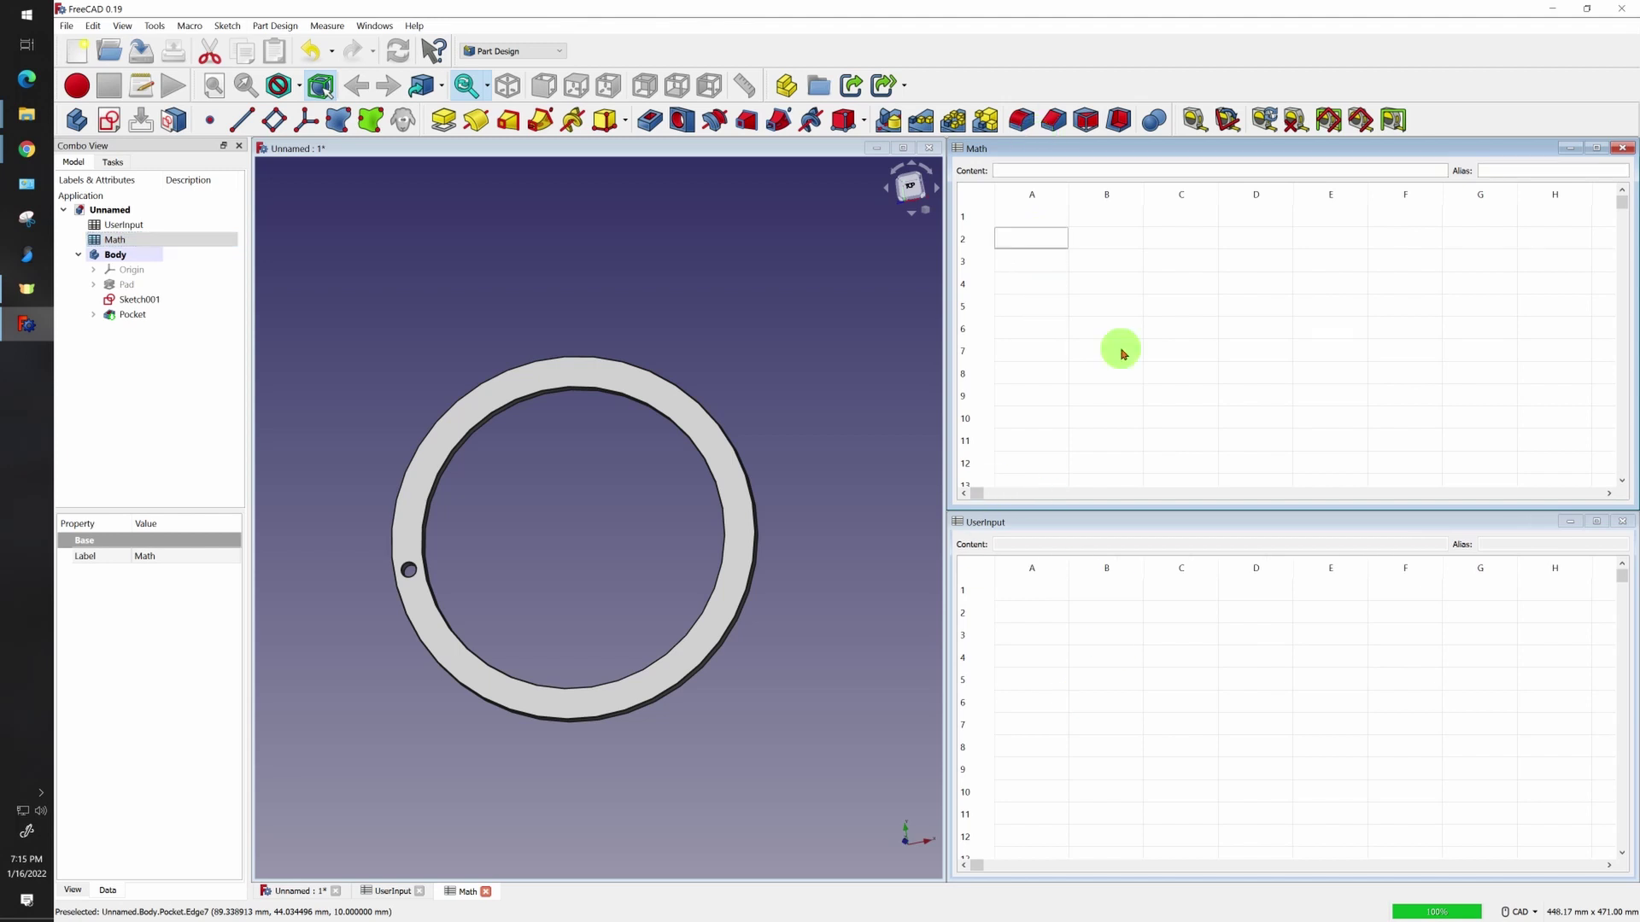
text(BoltHoleDia)
click(1122, 353)
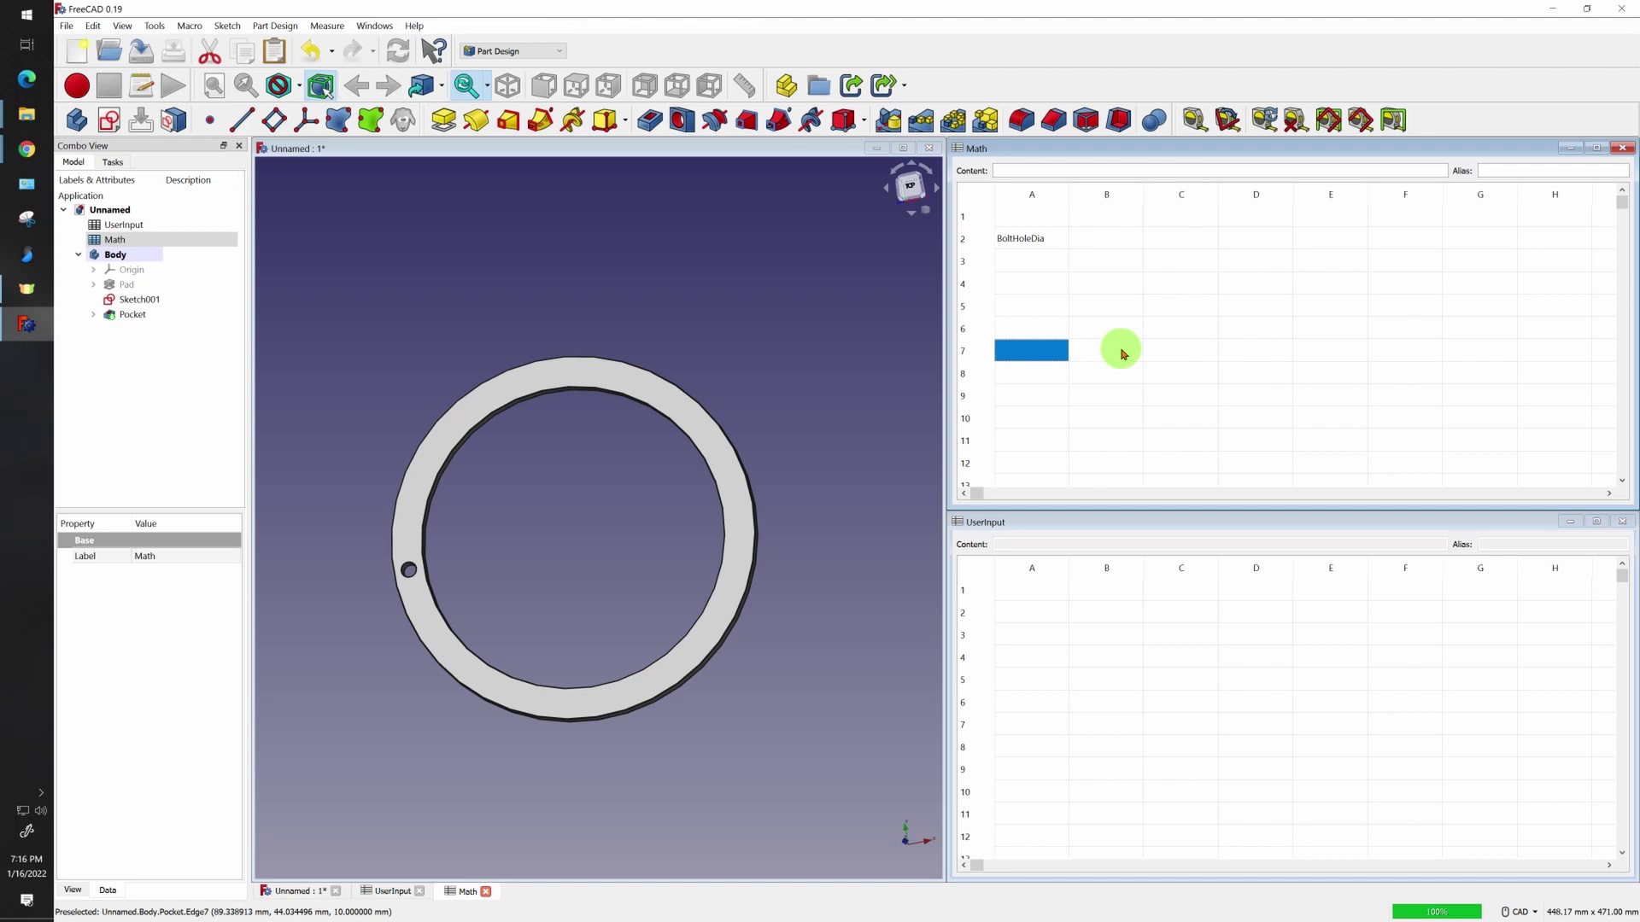
text(NumberO)
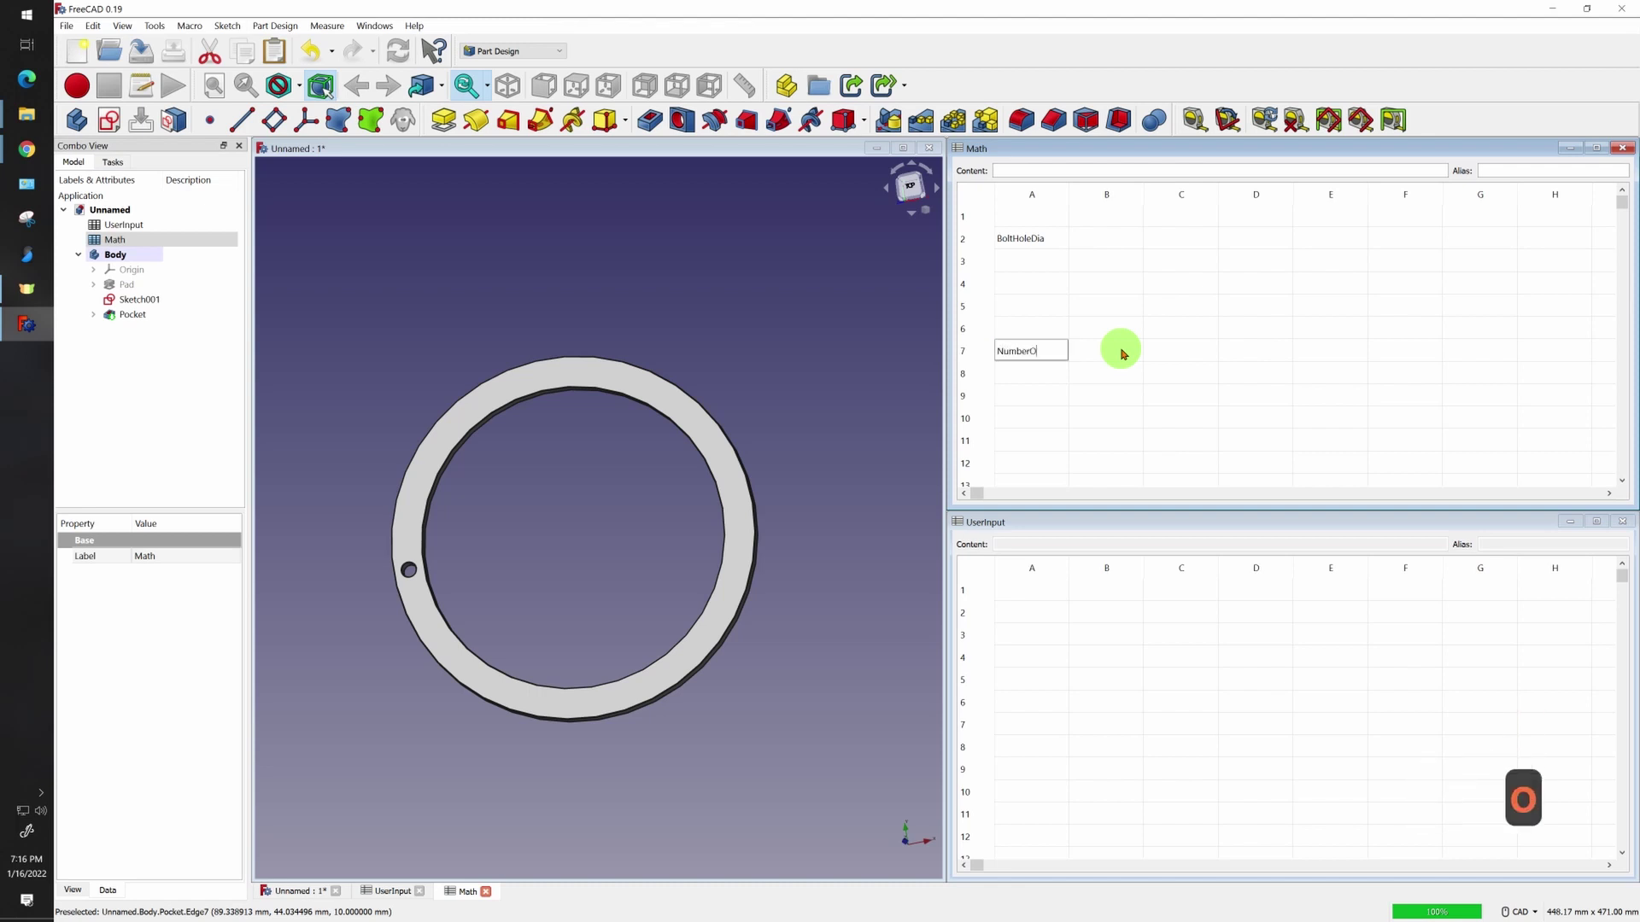
text(fBotls)
key(Tab)
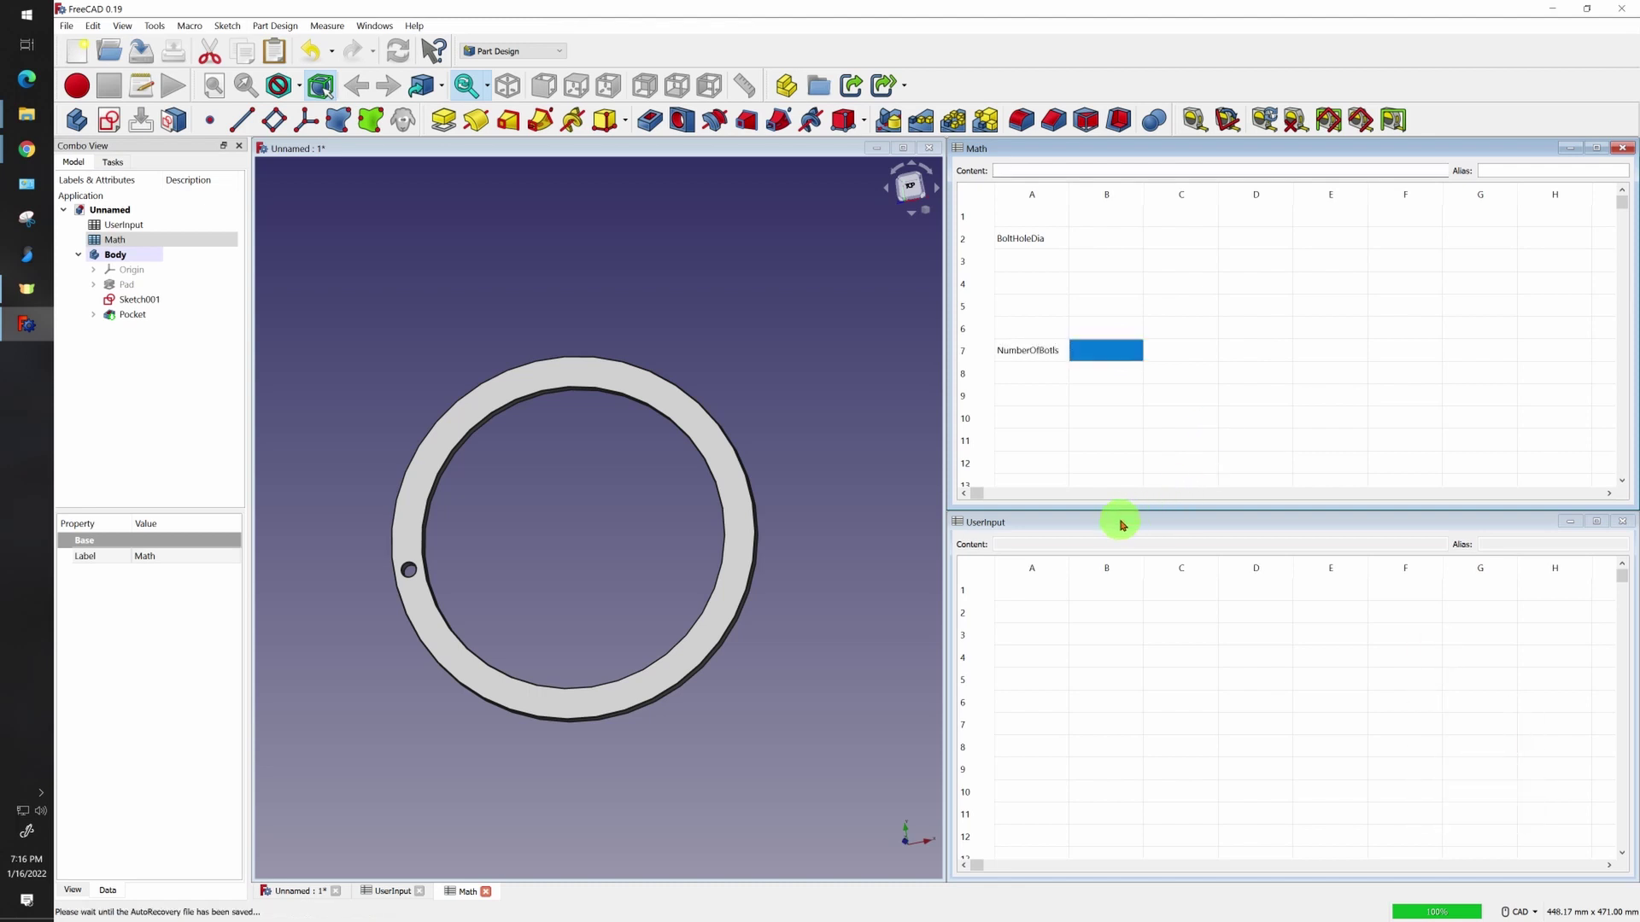
click(1122, 524)
In UserInput, enter BoltHoleDiam in A2 and NumberOfBolts in A3, then return to A2
click(1041, 614)
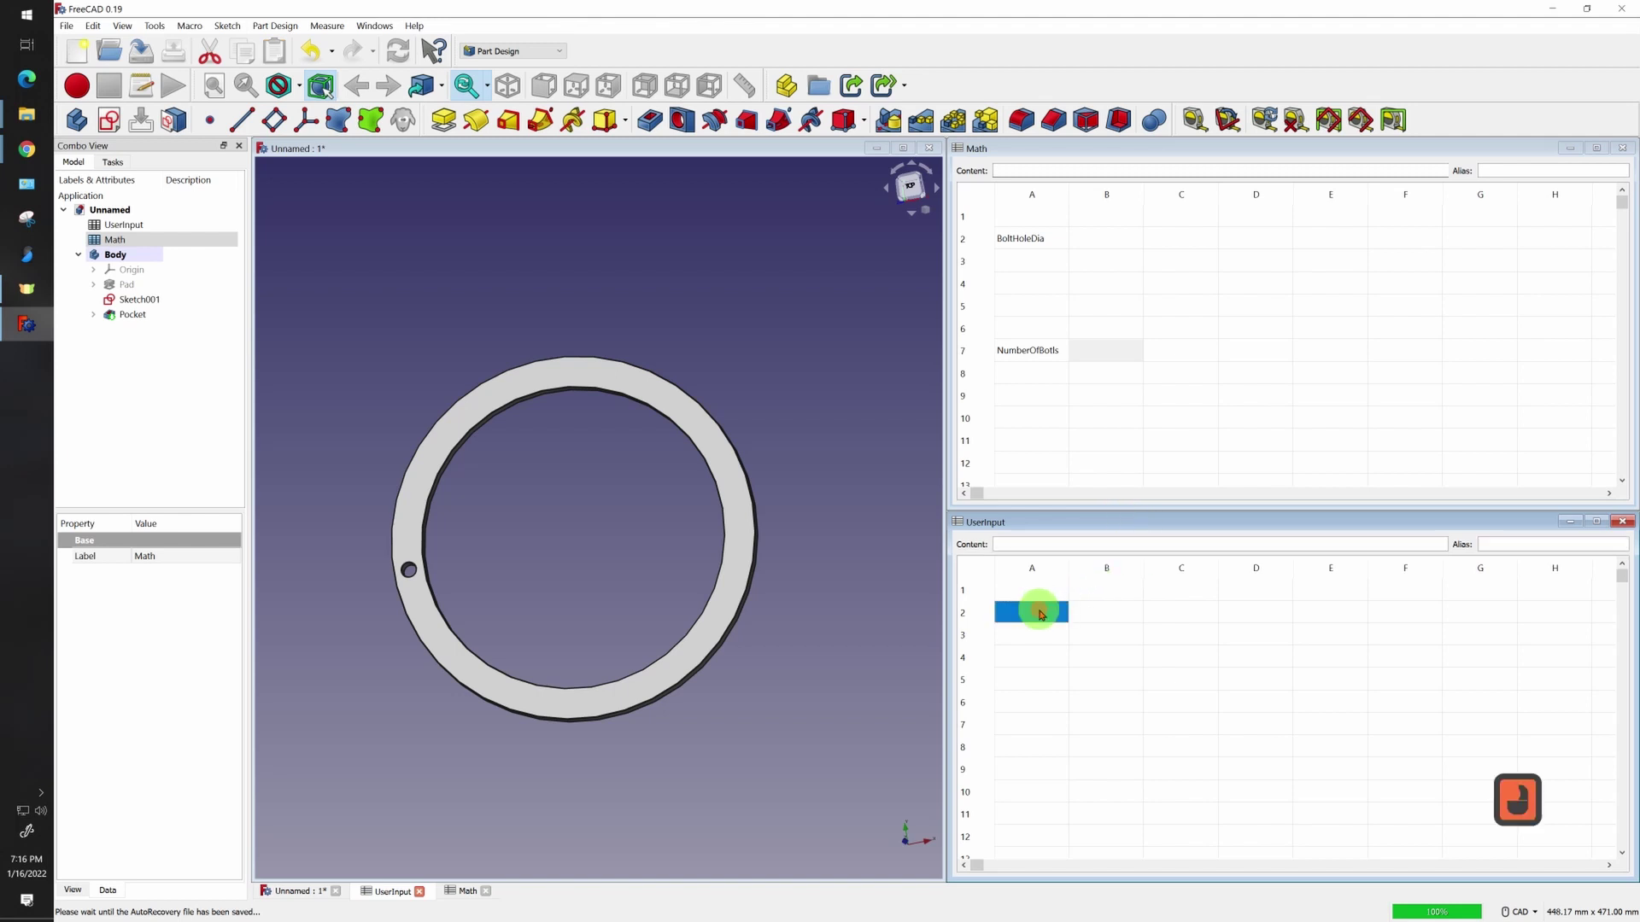
double_click(1041, 614)
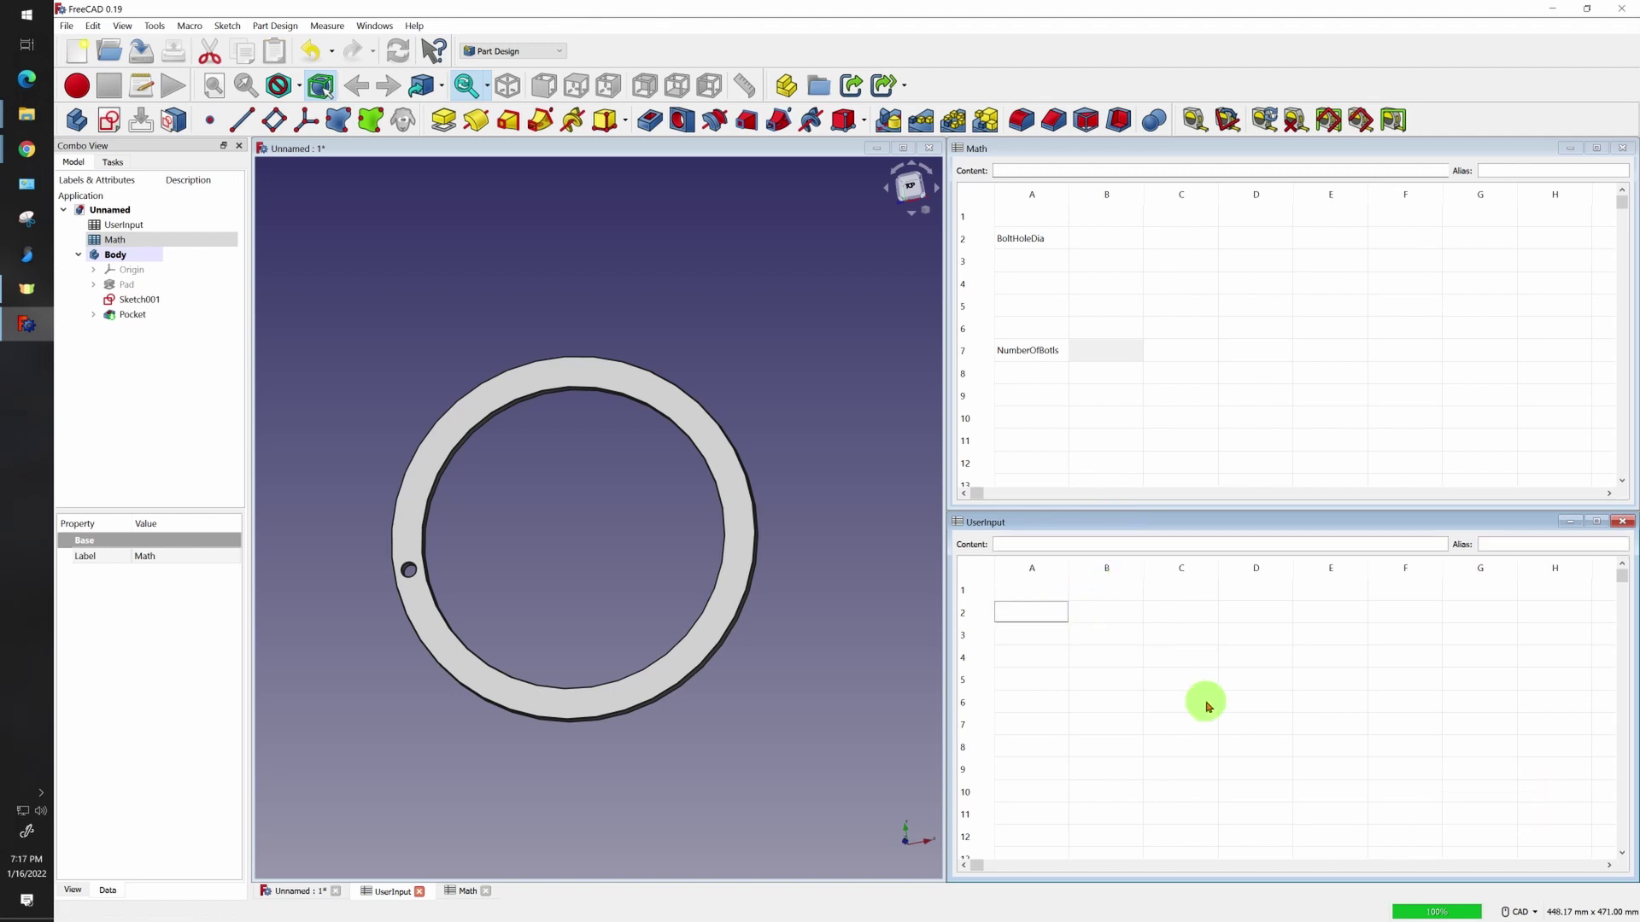
text(Bolt)
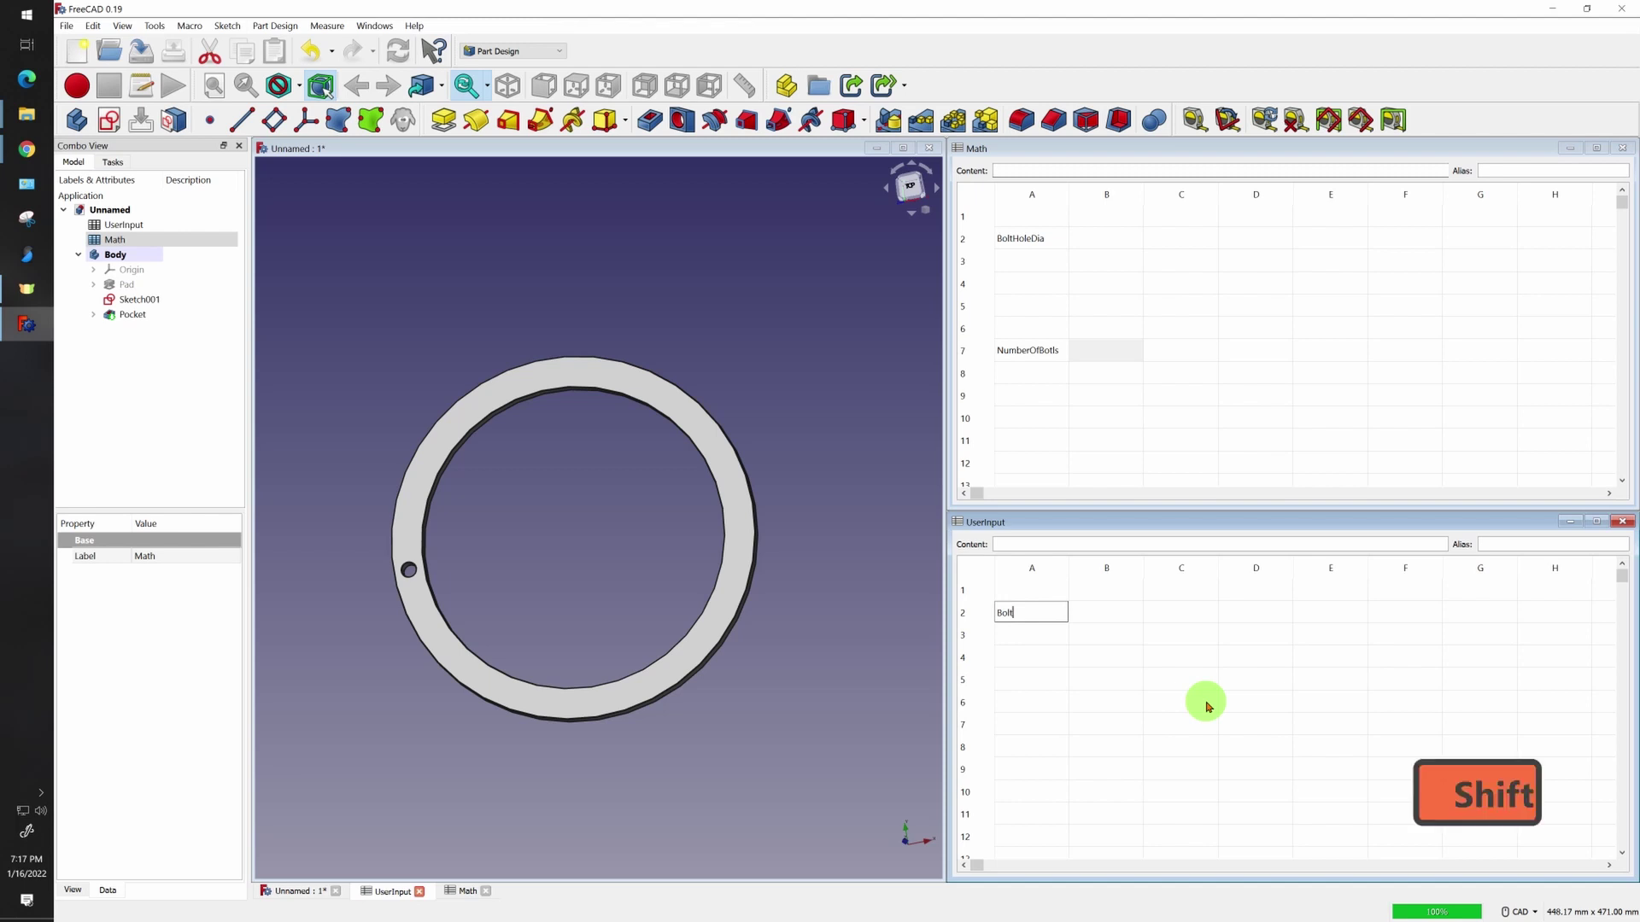
text(HoleDiam)
key(Return)
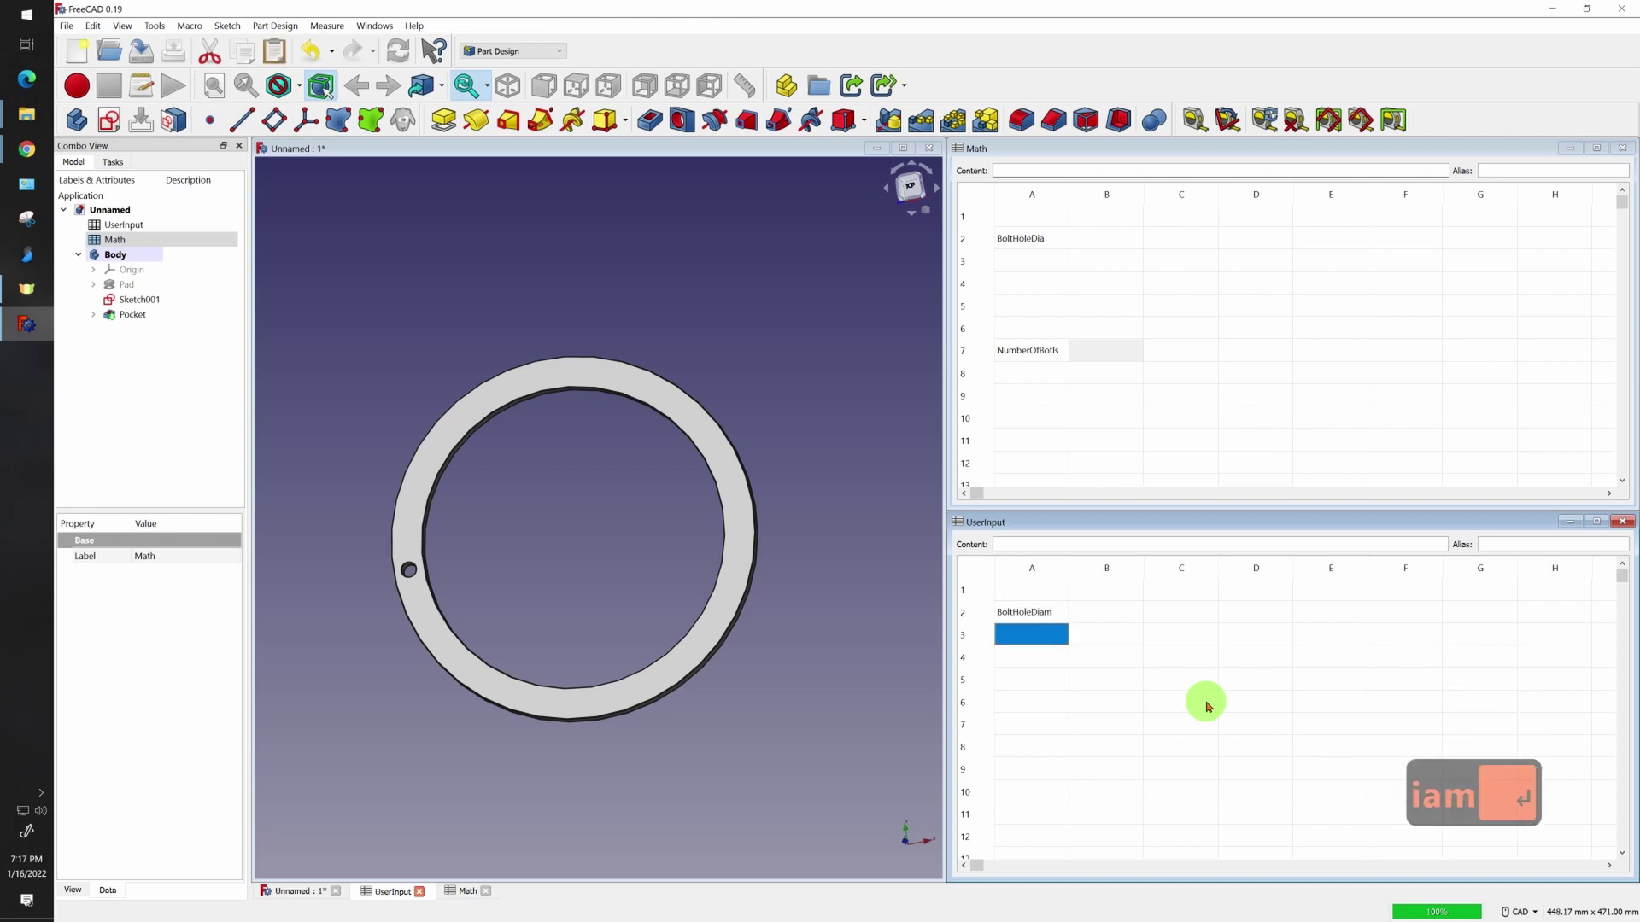
text(Numberof)
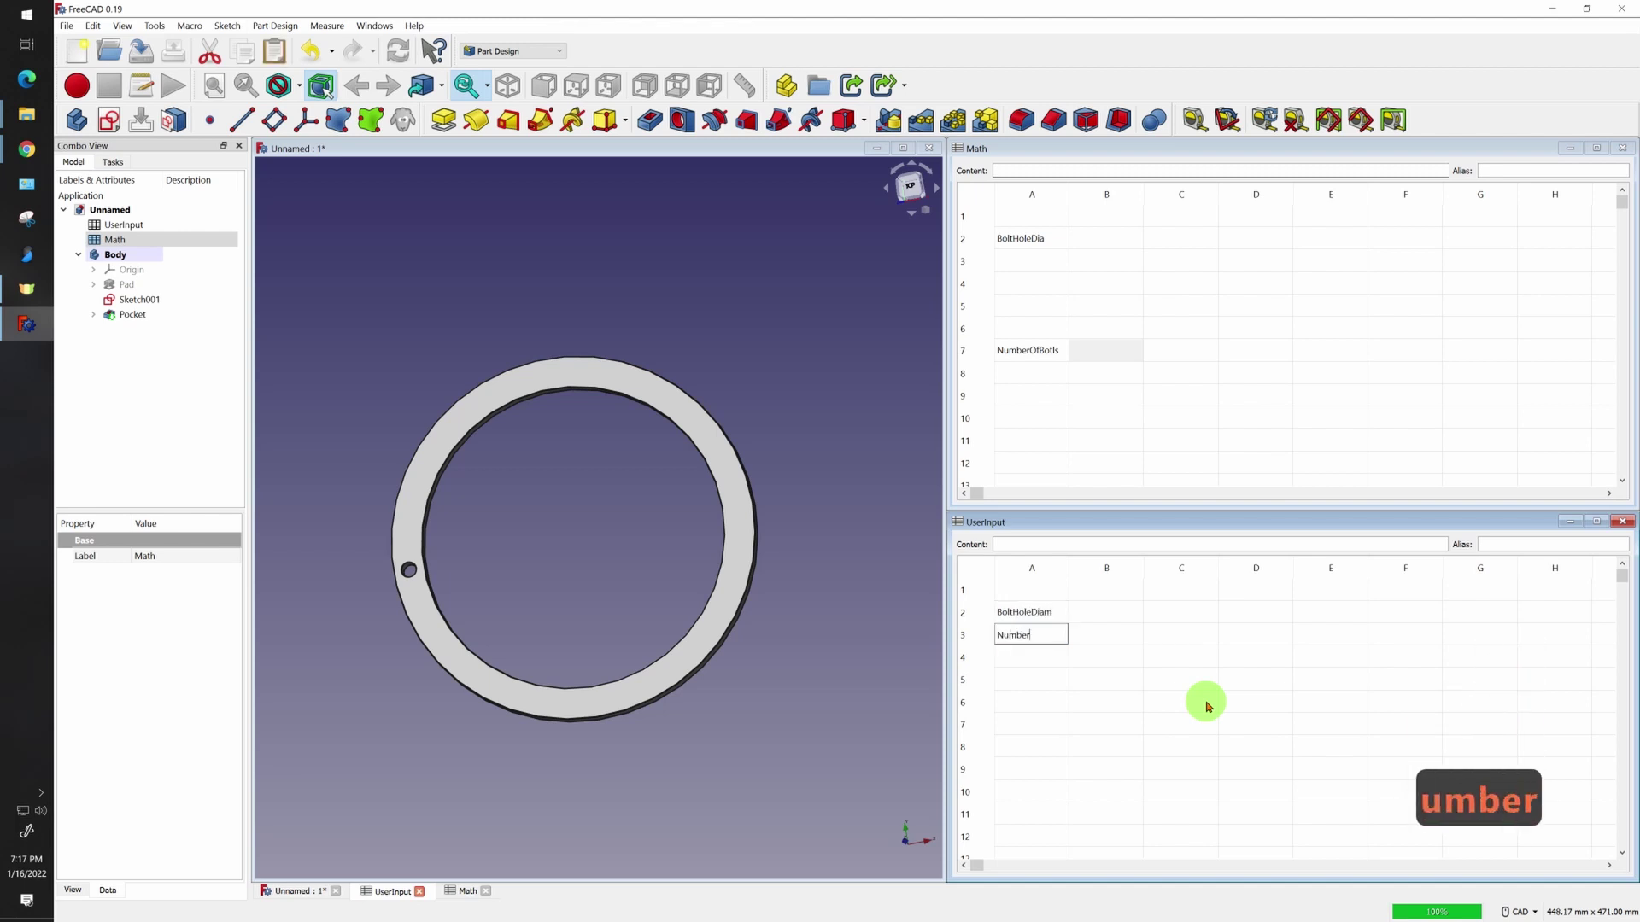
key(BackSpace)
key(BackSpace)
text(Of)
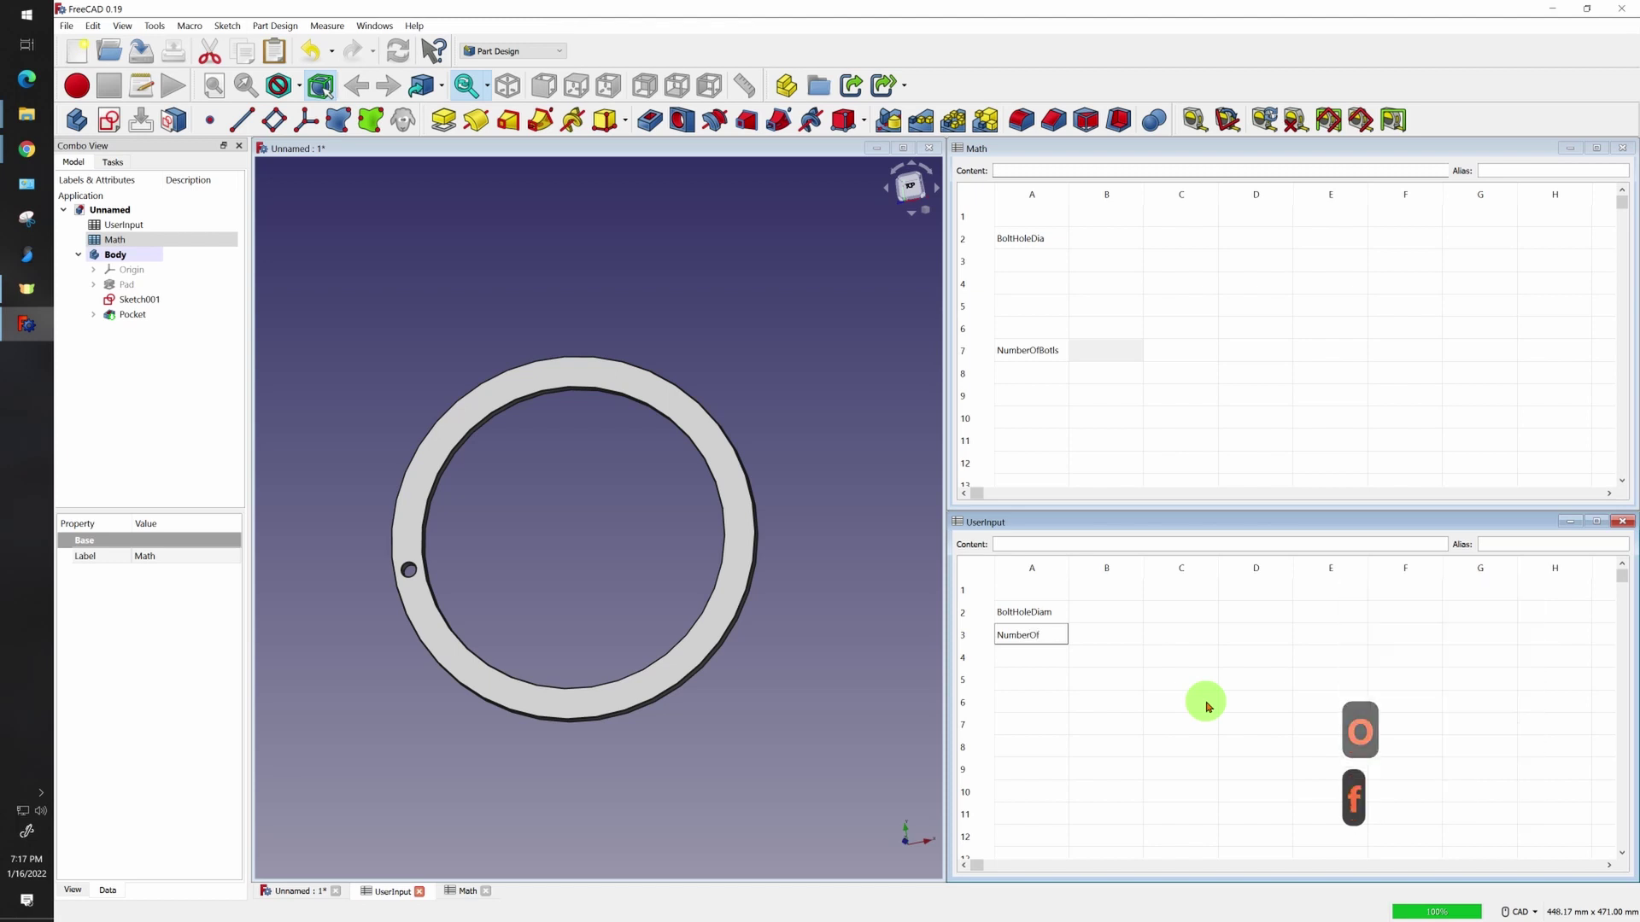
text(Bolts)
key(Return)
key(Up)
key(Right)
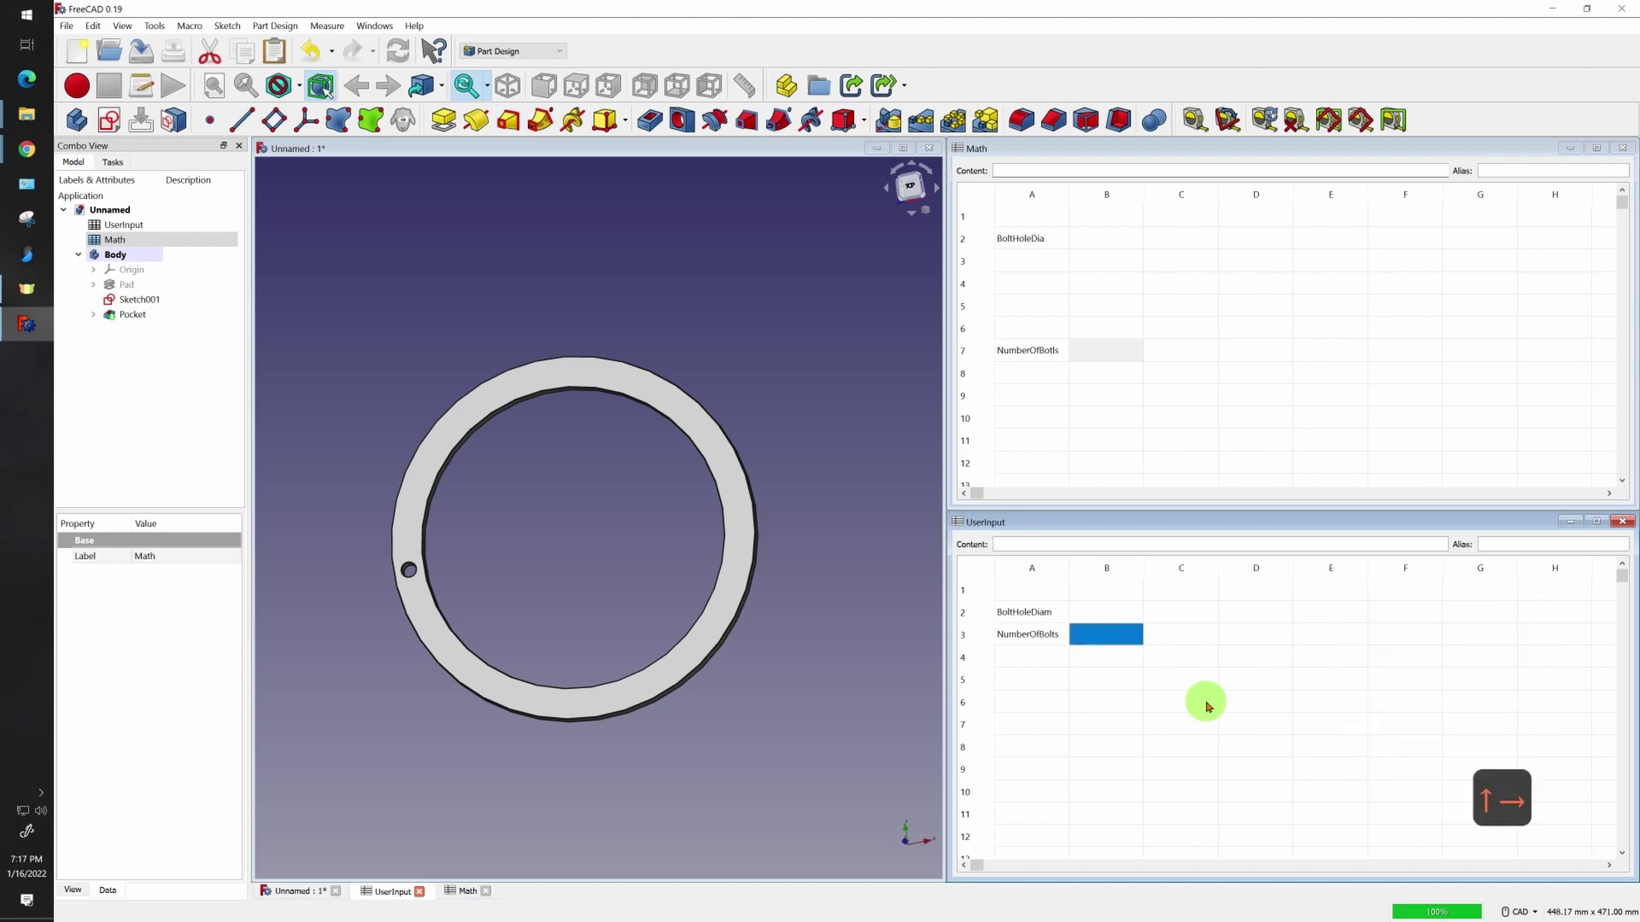
key(Up)
key(Left)
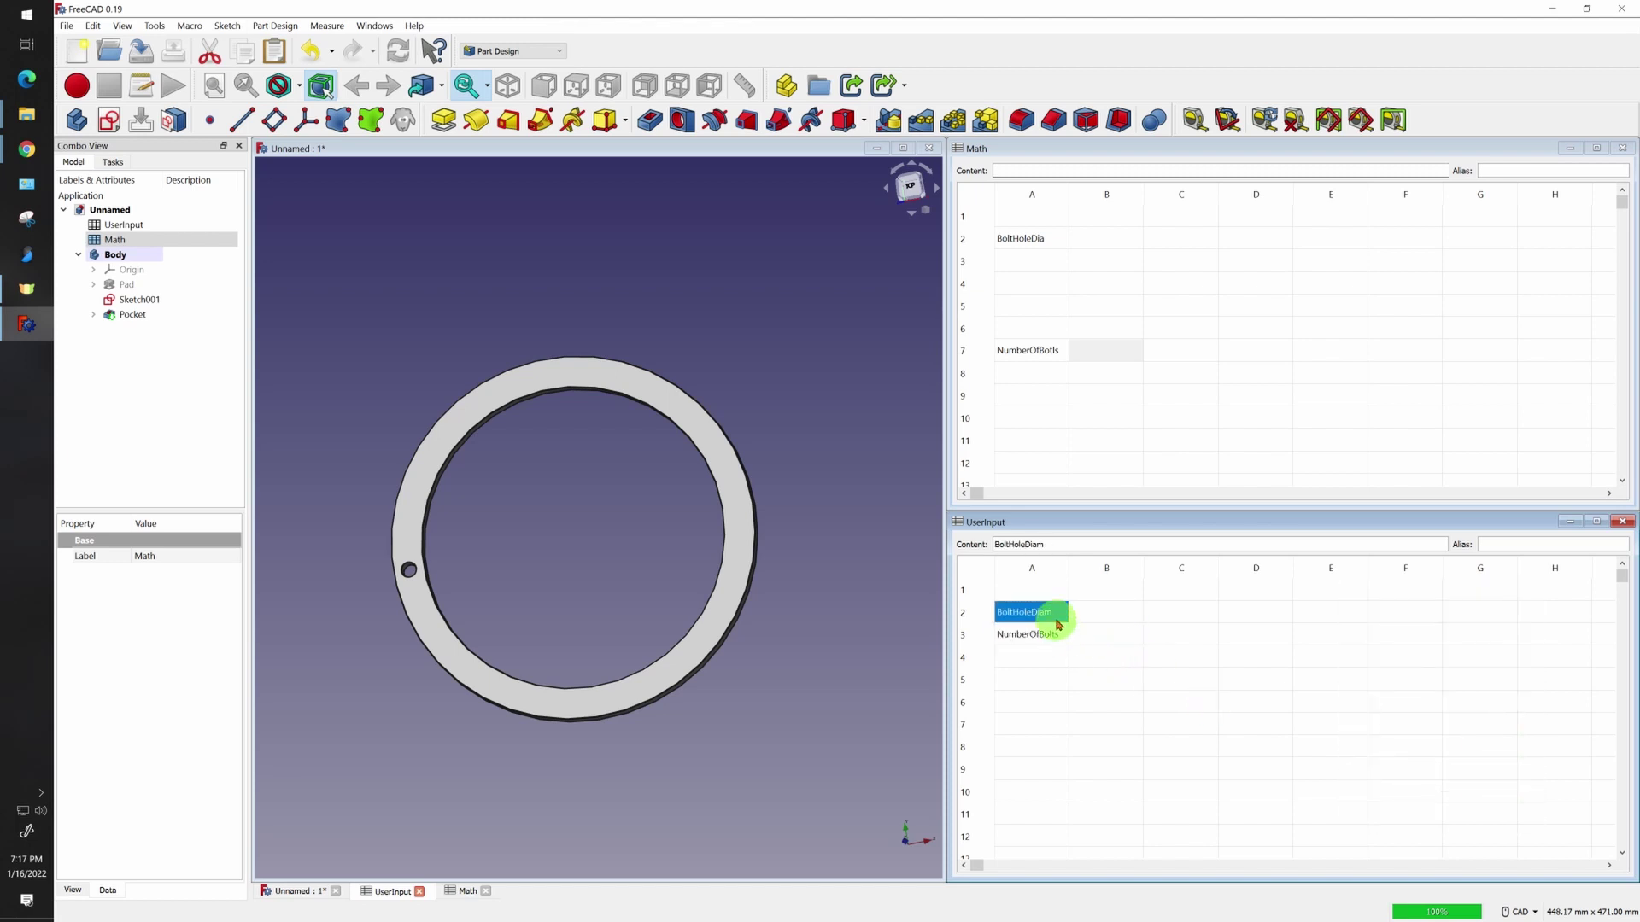
Give UserInput cell B2 the alias BoltHoleDiam, copied from its A2 label
double_click(1062, 620)
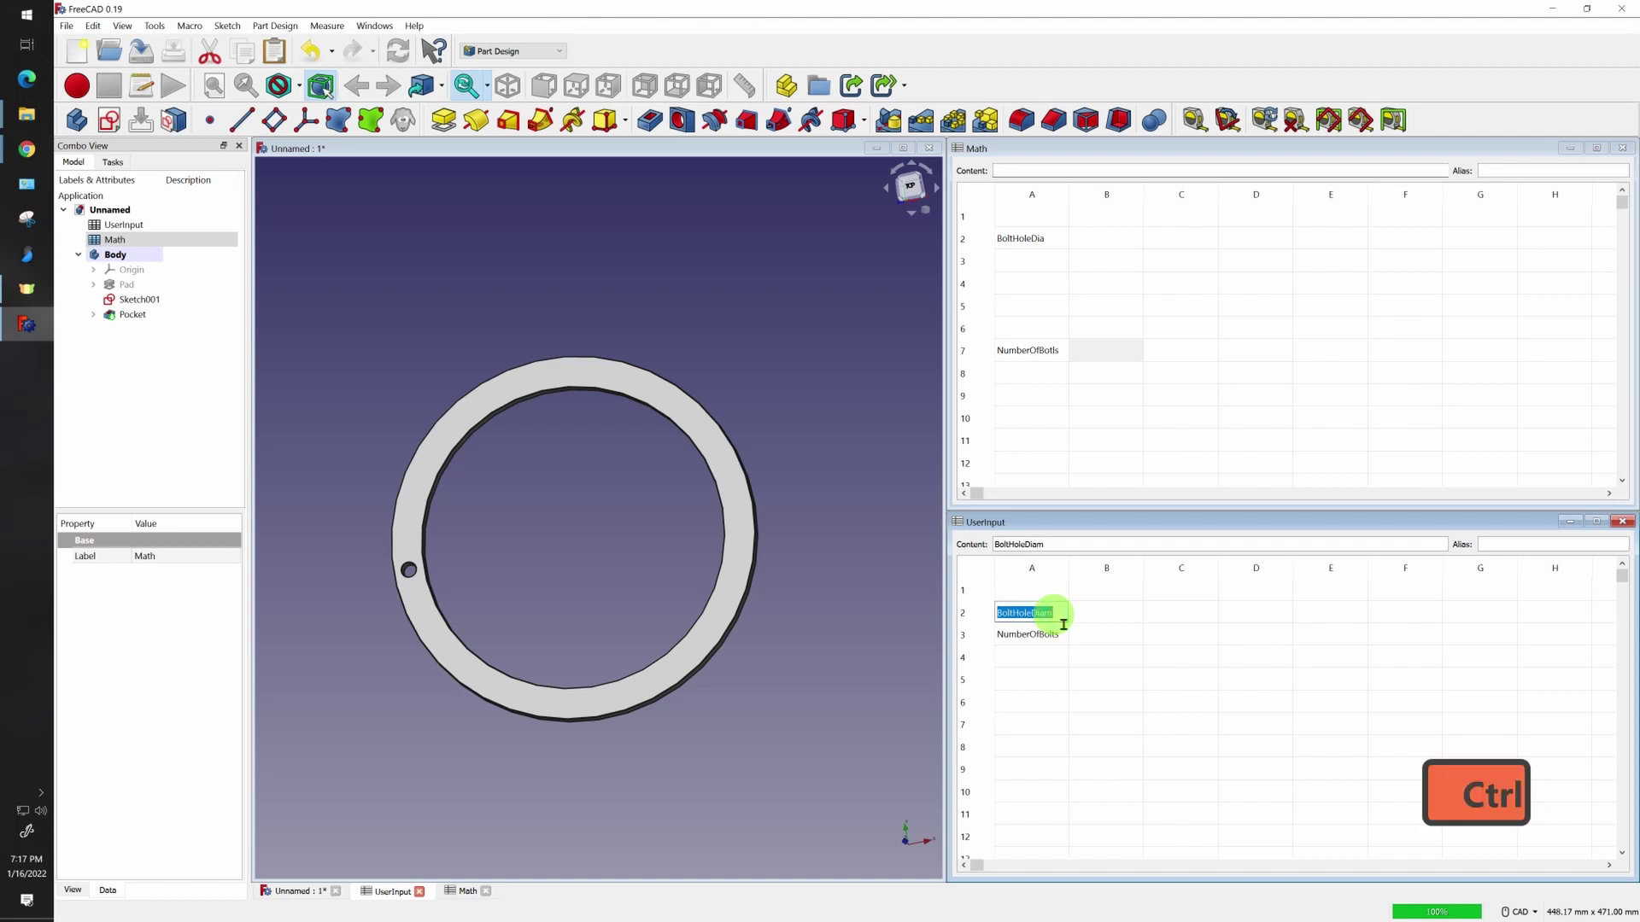
key(ctrl+c)
click(1119, 613)
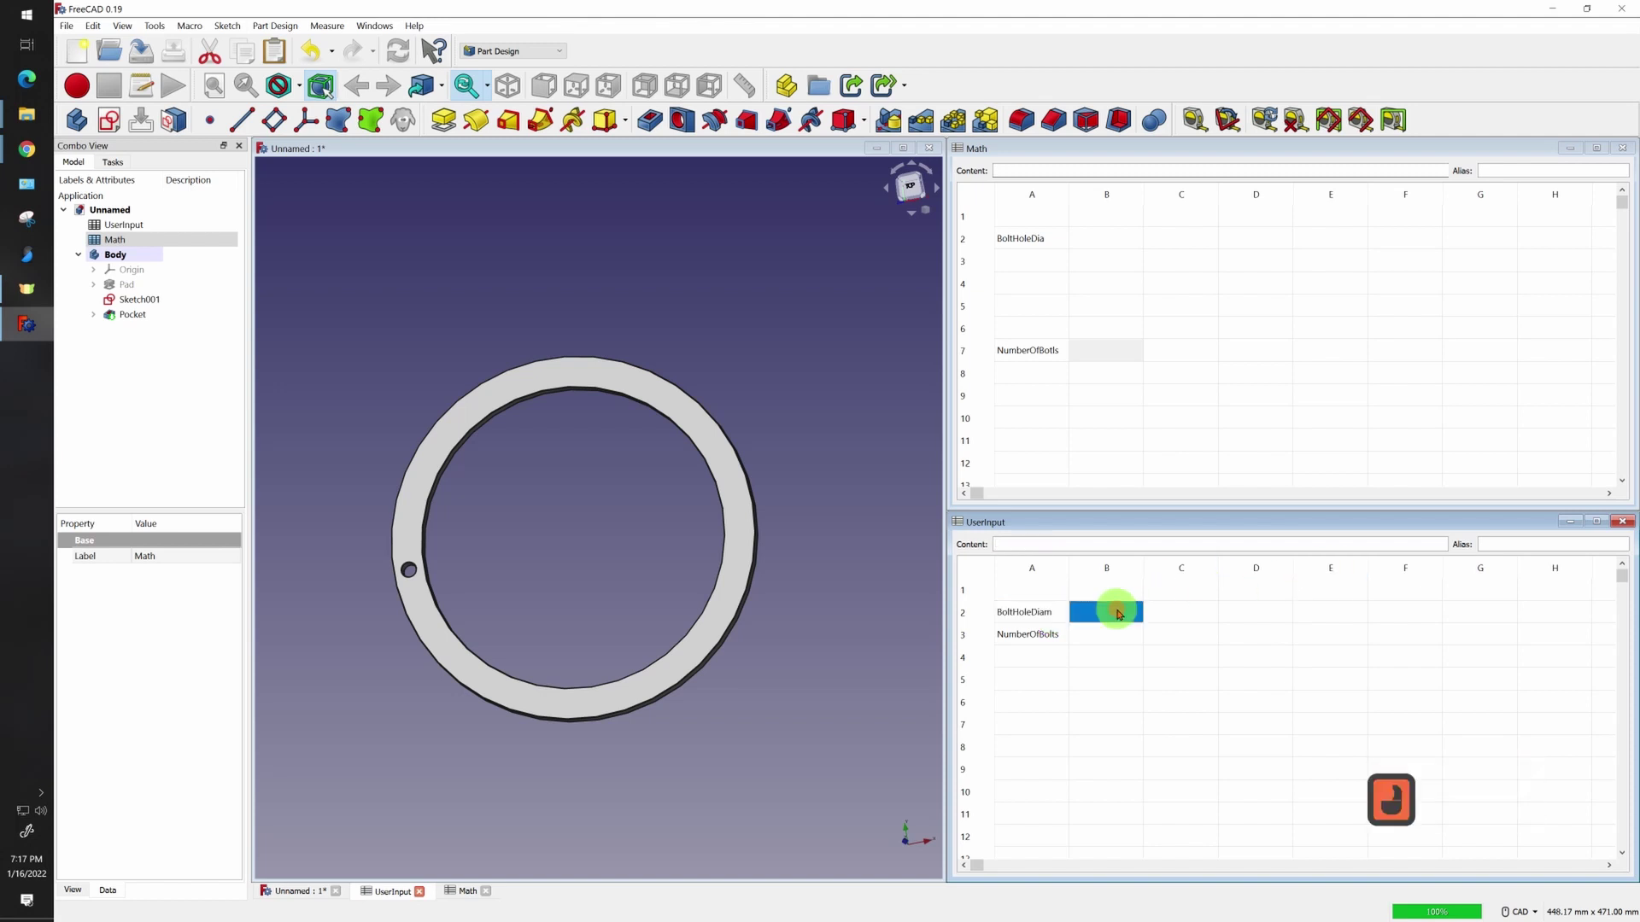
click(1543, 545)
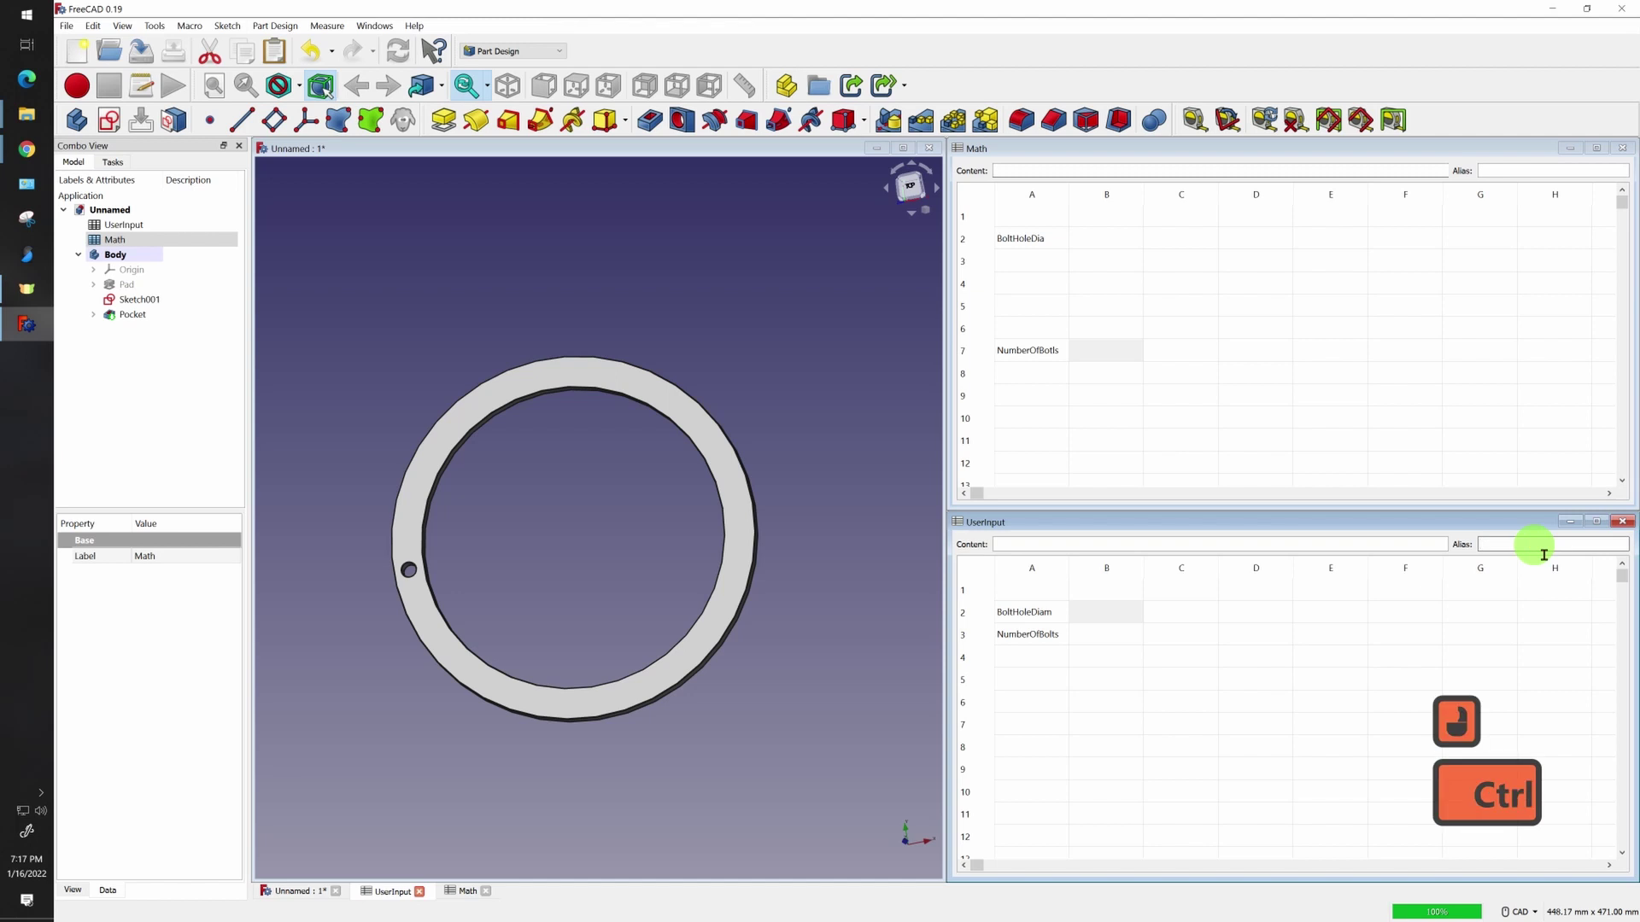
key(ctrl+v)
key(Return)
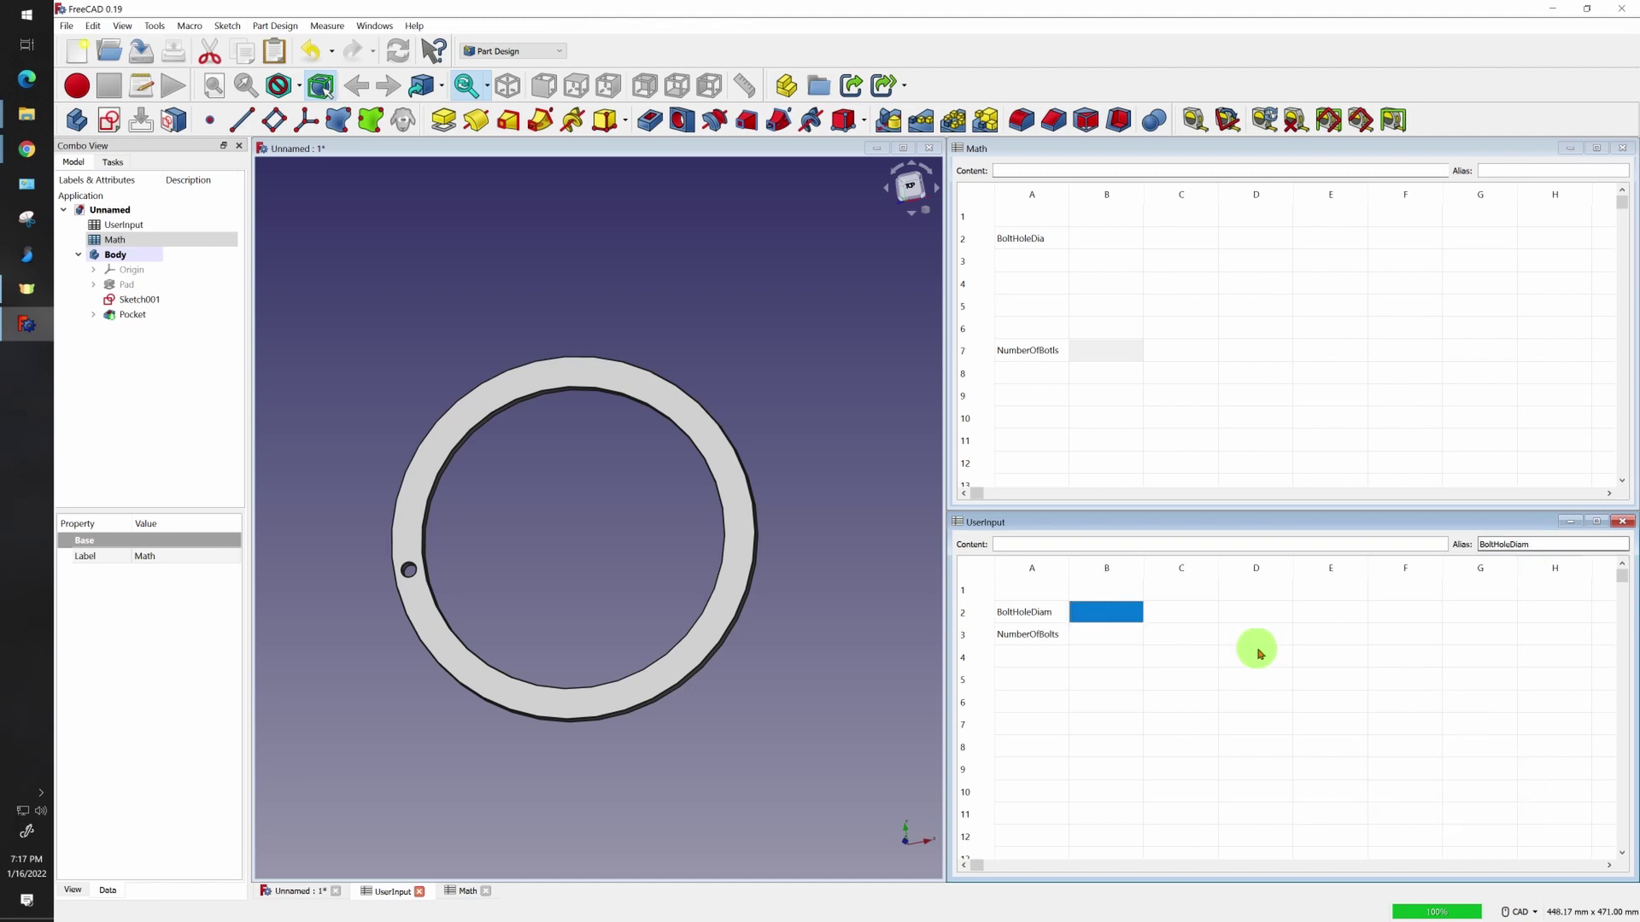
Give cell B3 the alias NumberOfBolts from its A3 label, then verify both aliases
click(1149, 652)
click(1049, 638)
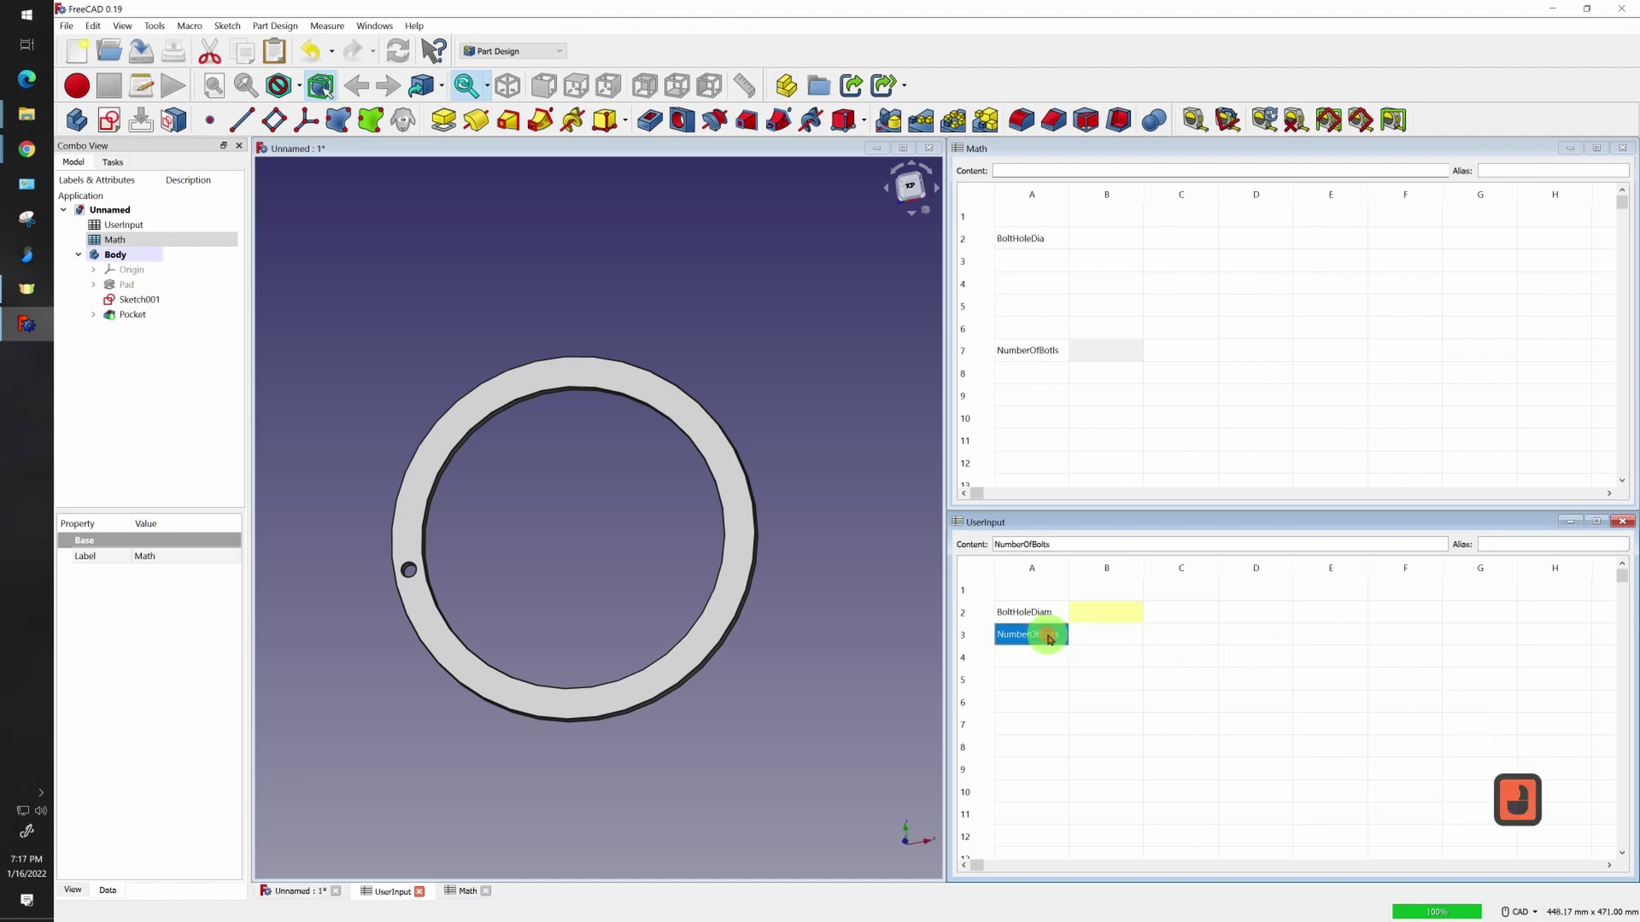
double_click(1049, 639)
key(ctrl+c)
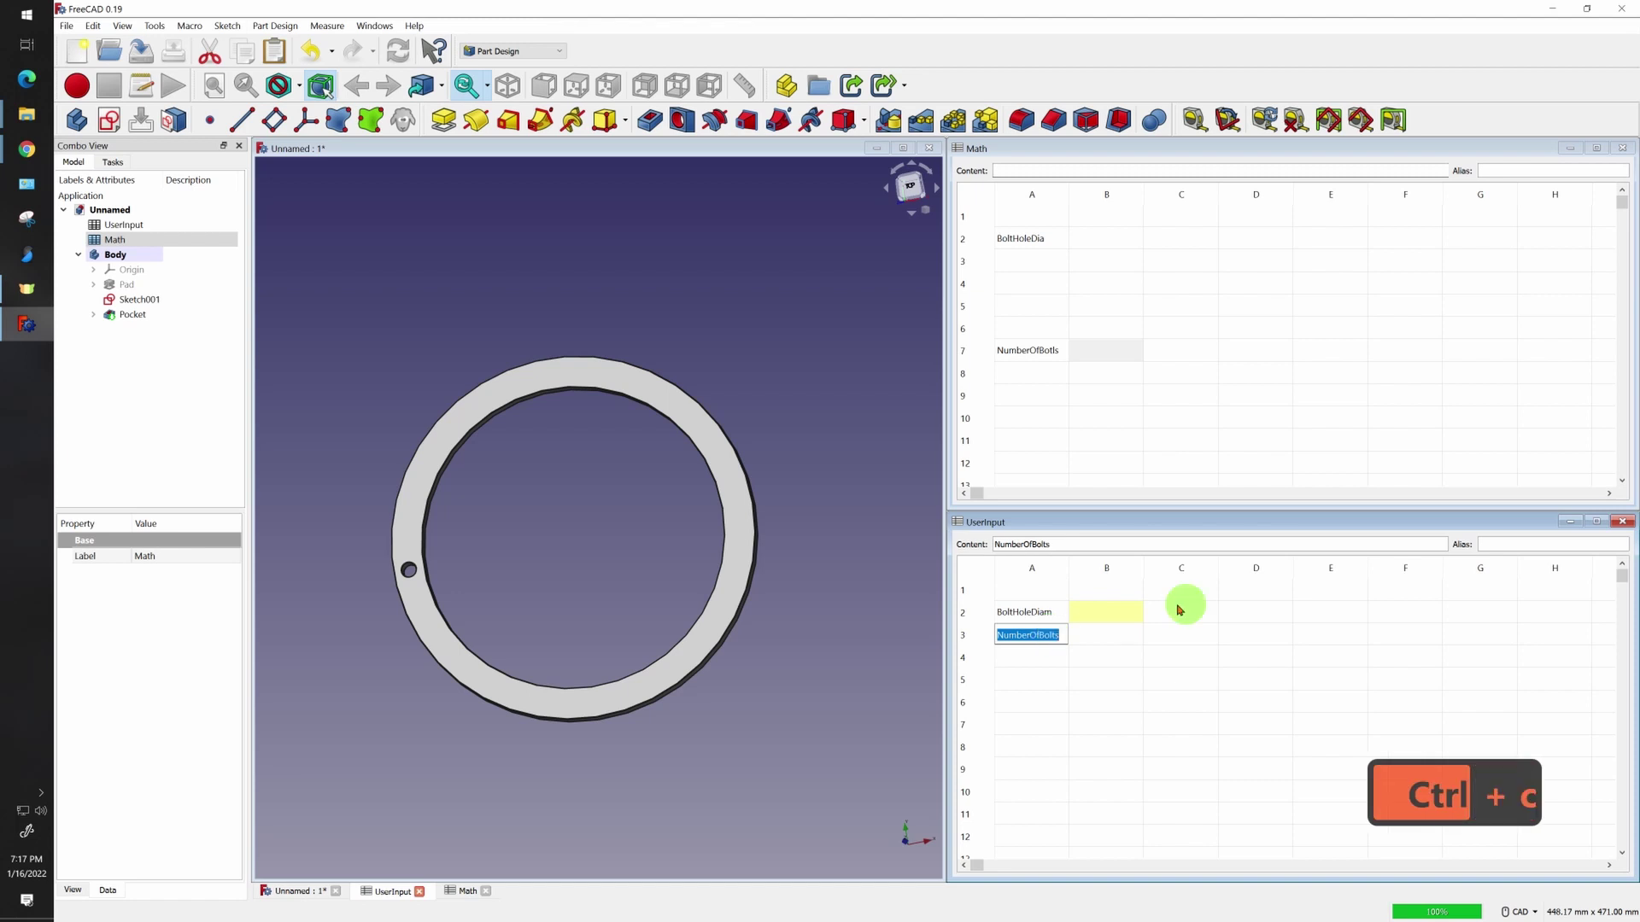
click(1490, 543)
click(1114, 636)
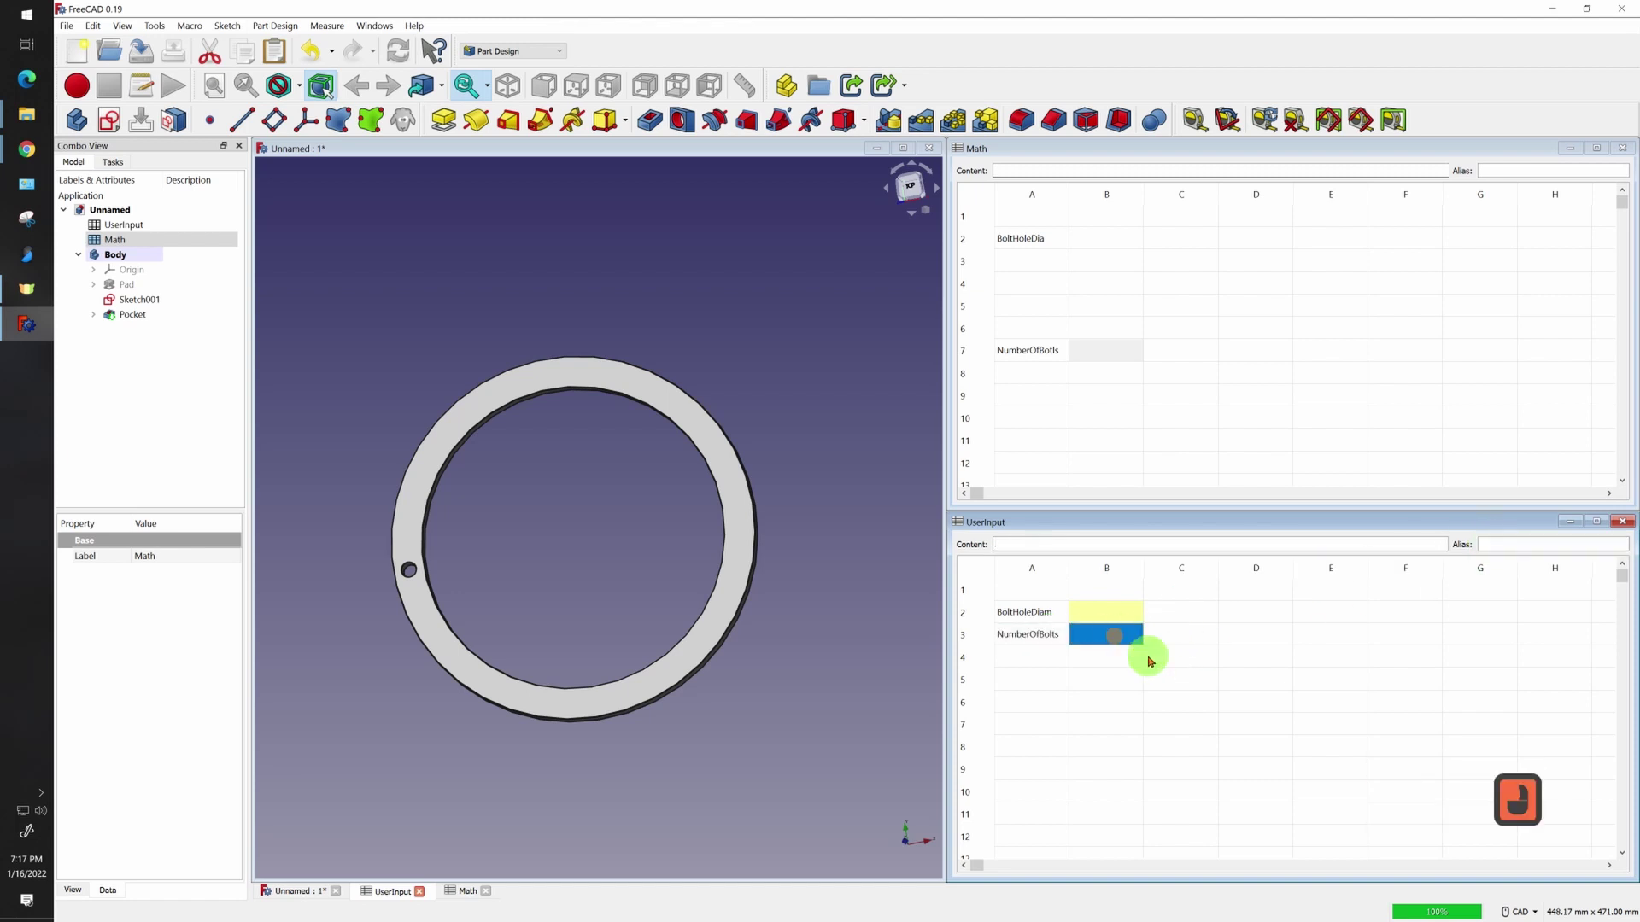
click(1524, 546)
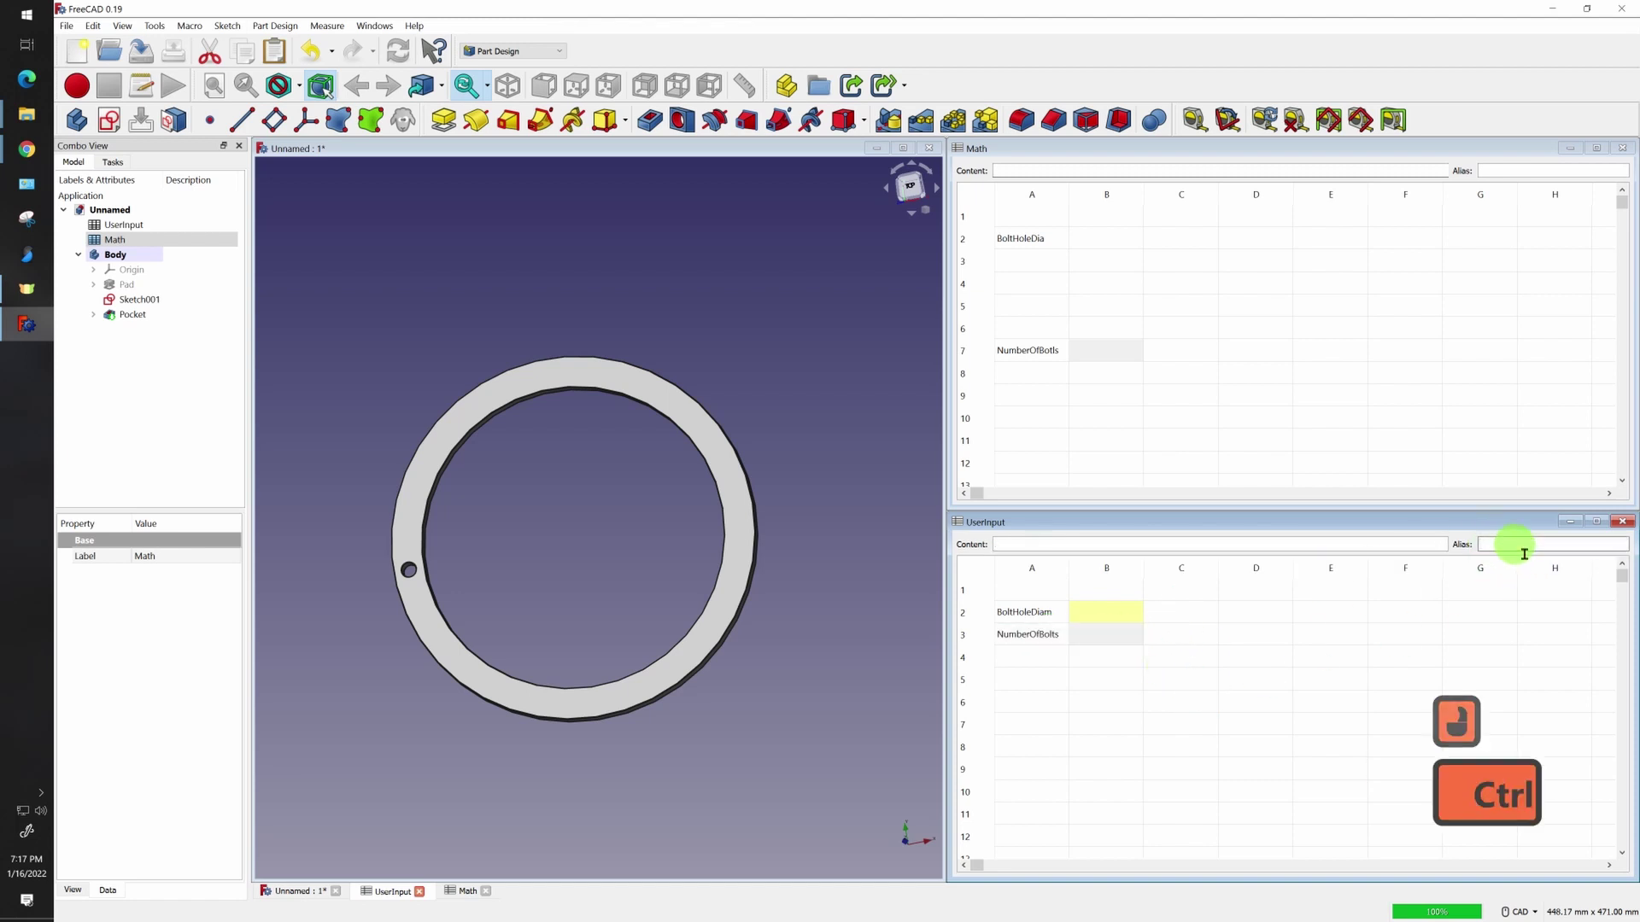
key(ctrl+v)
key(Return)
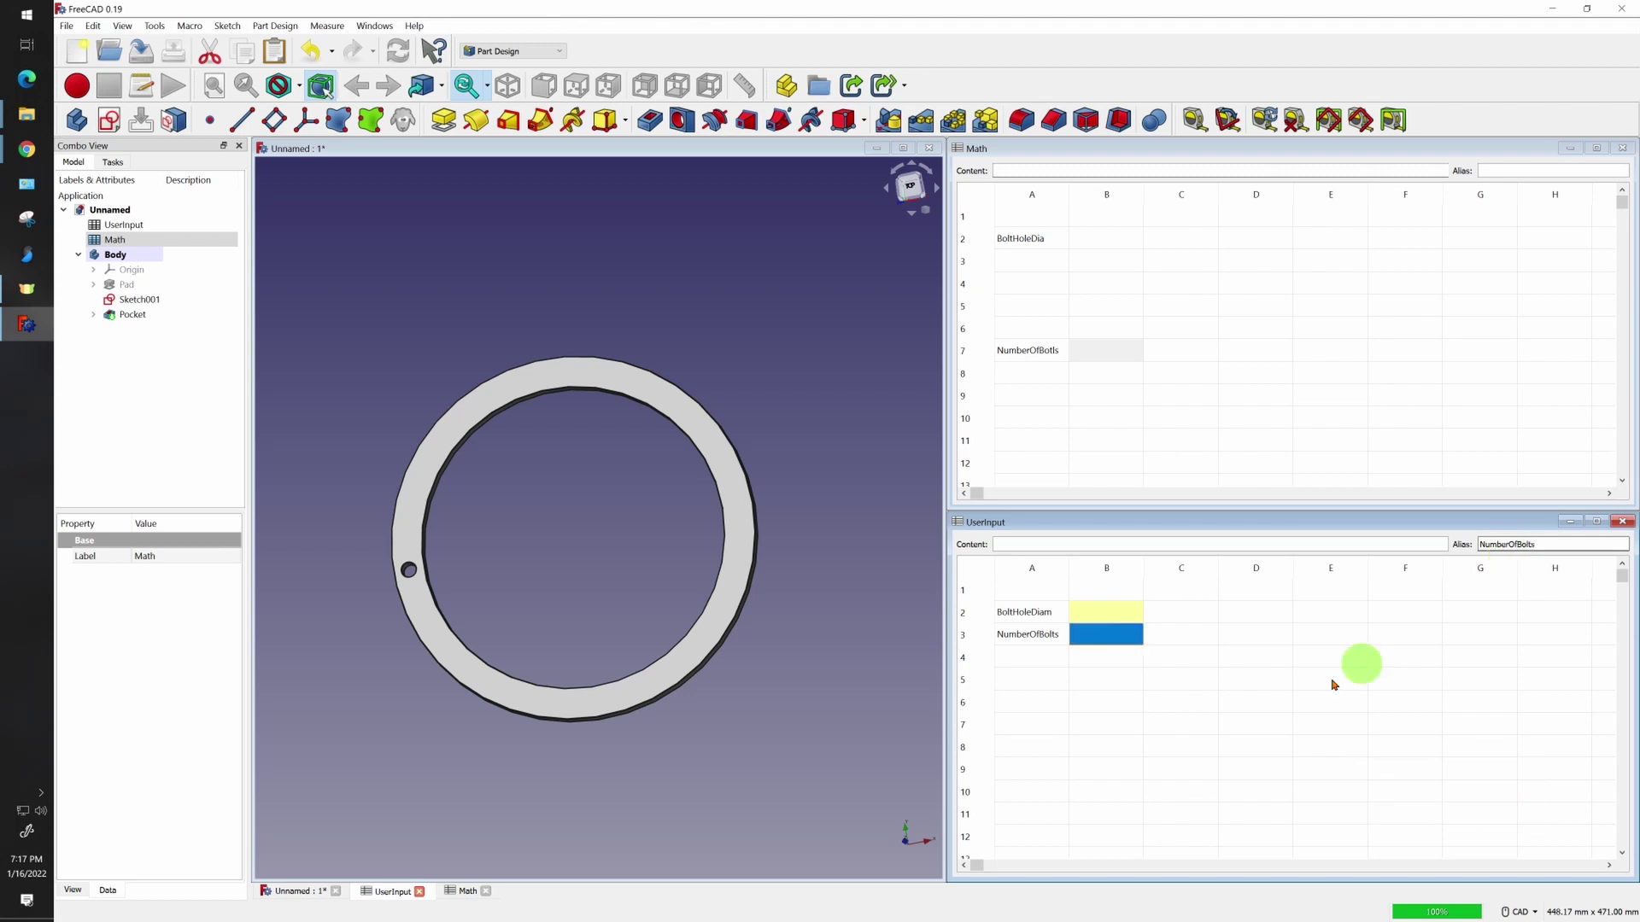
click(1222, 725)
click(1121, 614)
click(1115, 634)
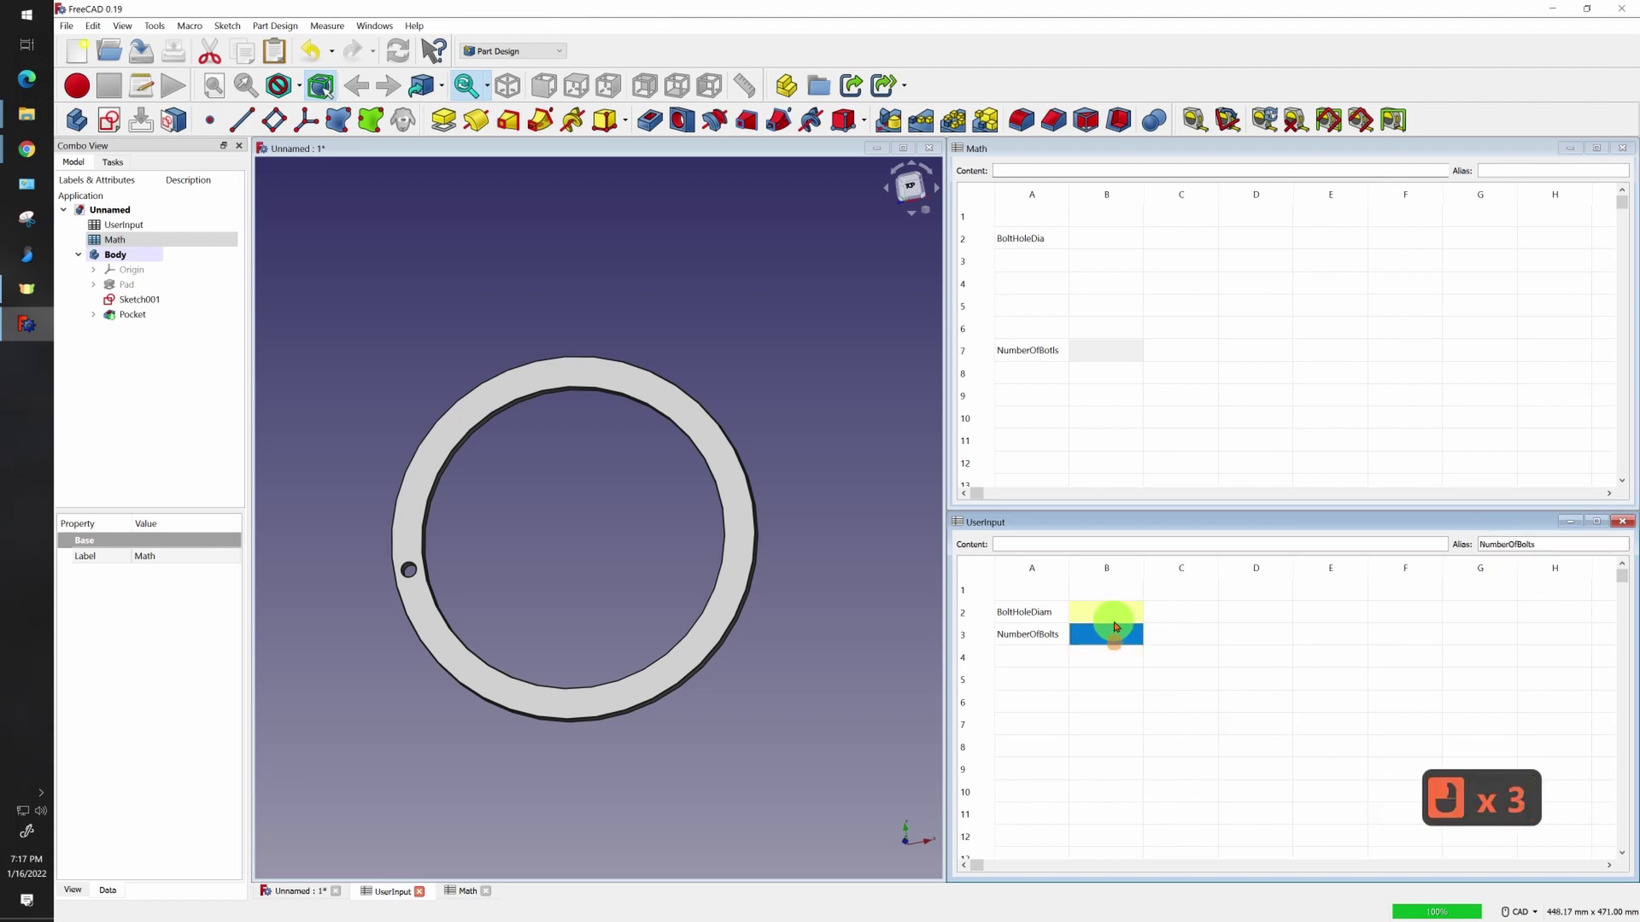
Give Math cell B2 the alias BoltHoleDia, copied from its A2 label
click(1044, 240)
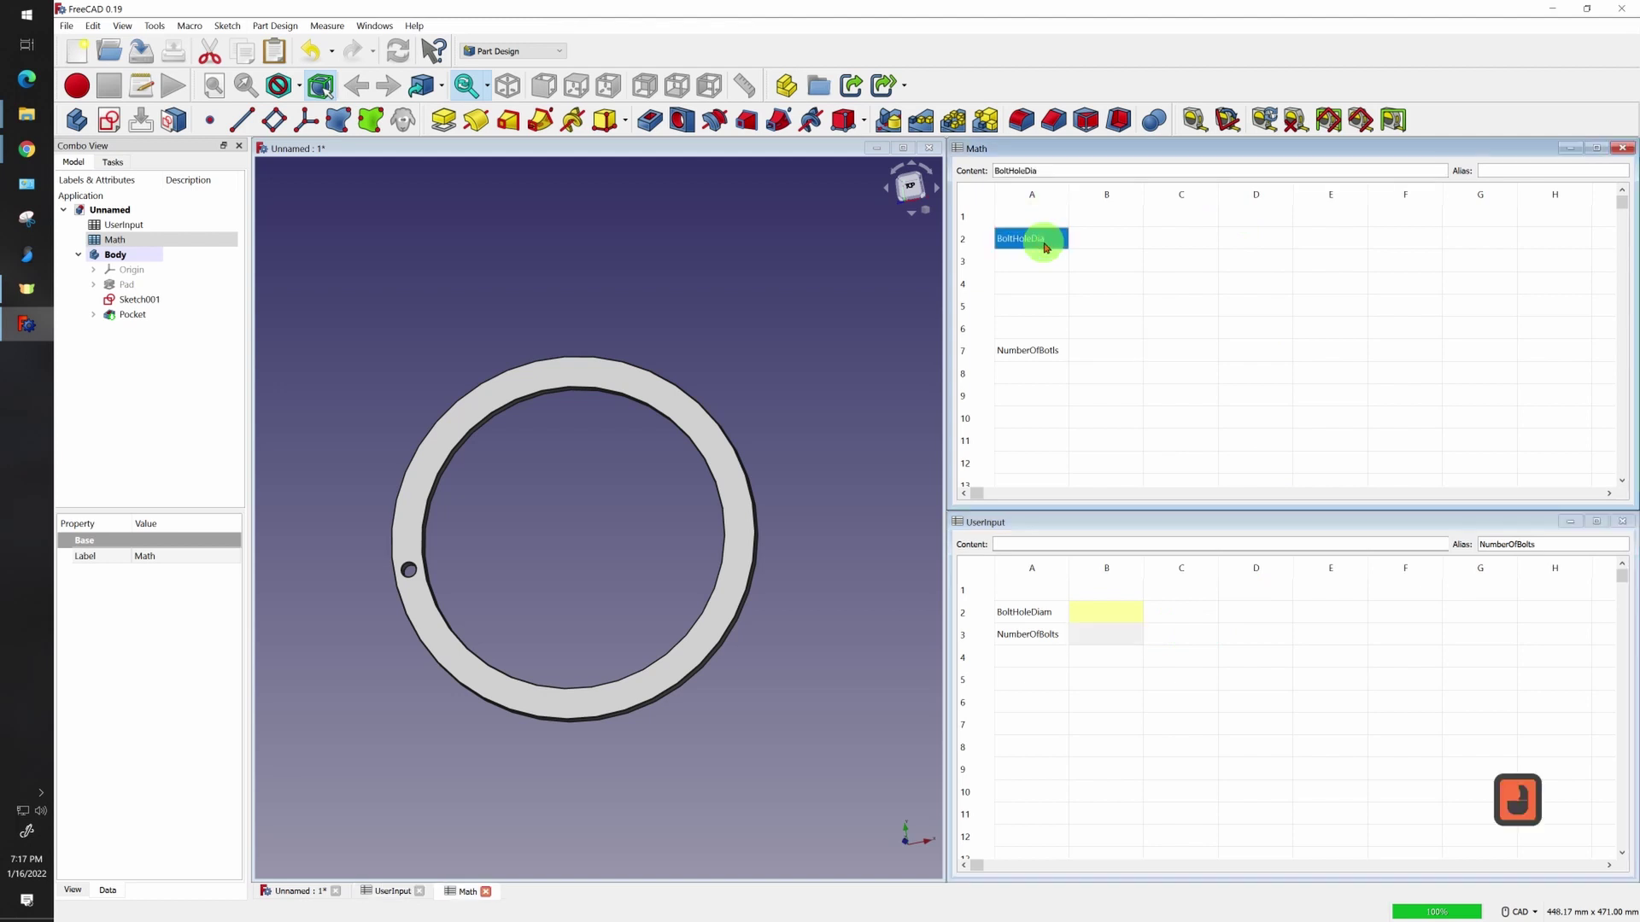
double_click(1038, 247)
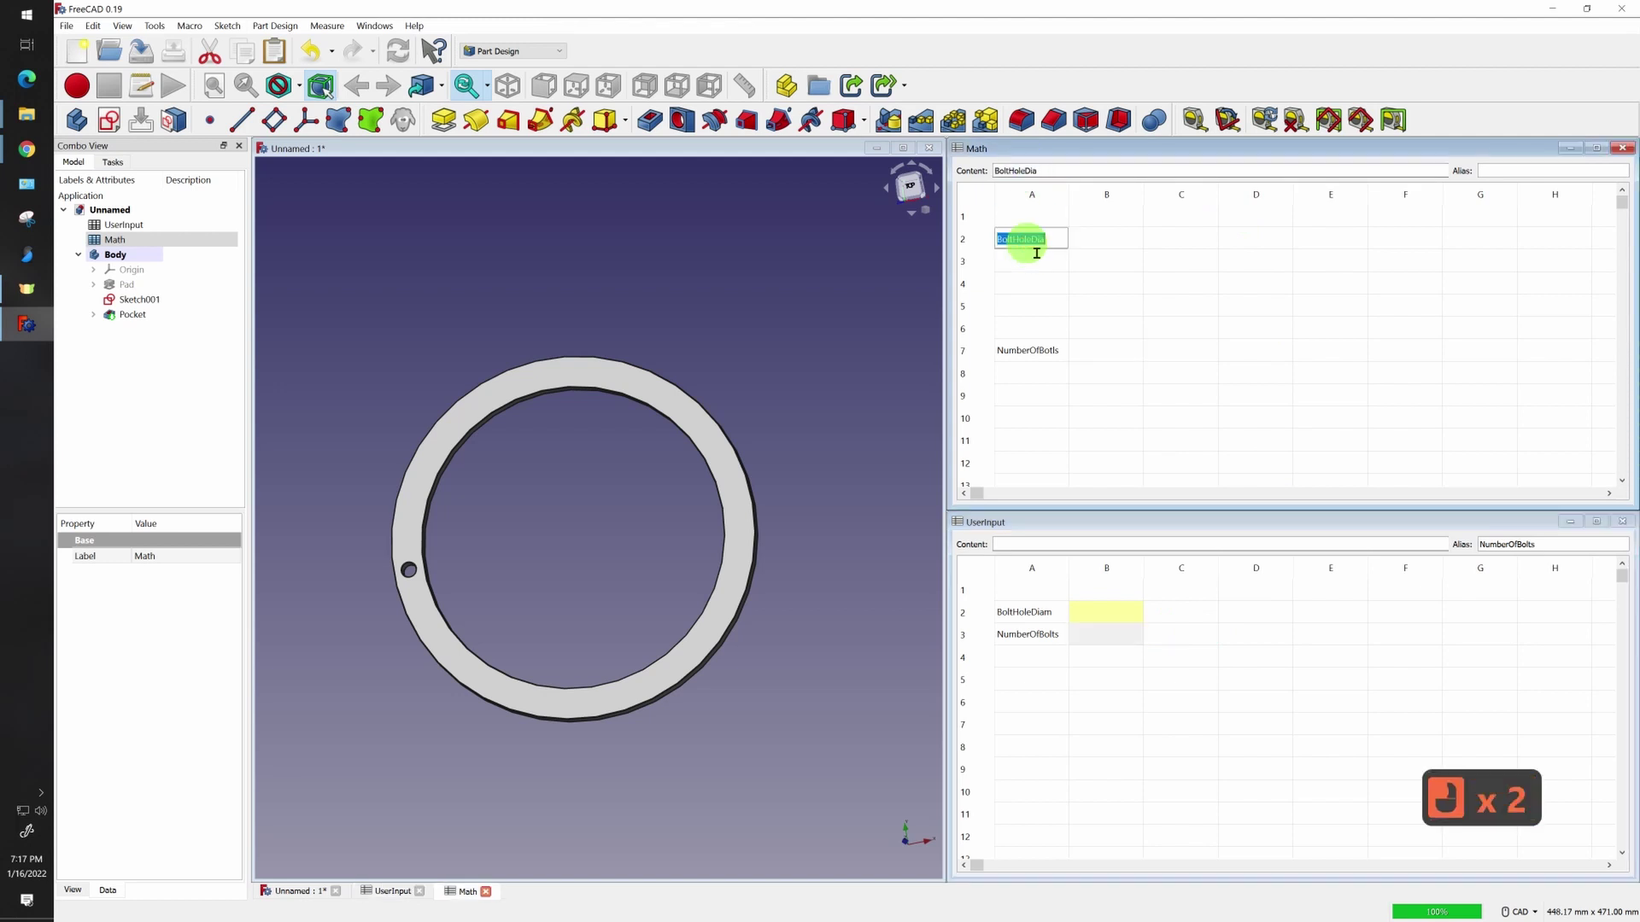
key(ctrl+c)
click(1109, 240)
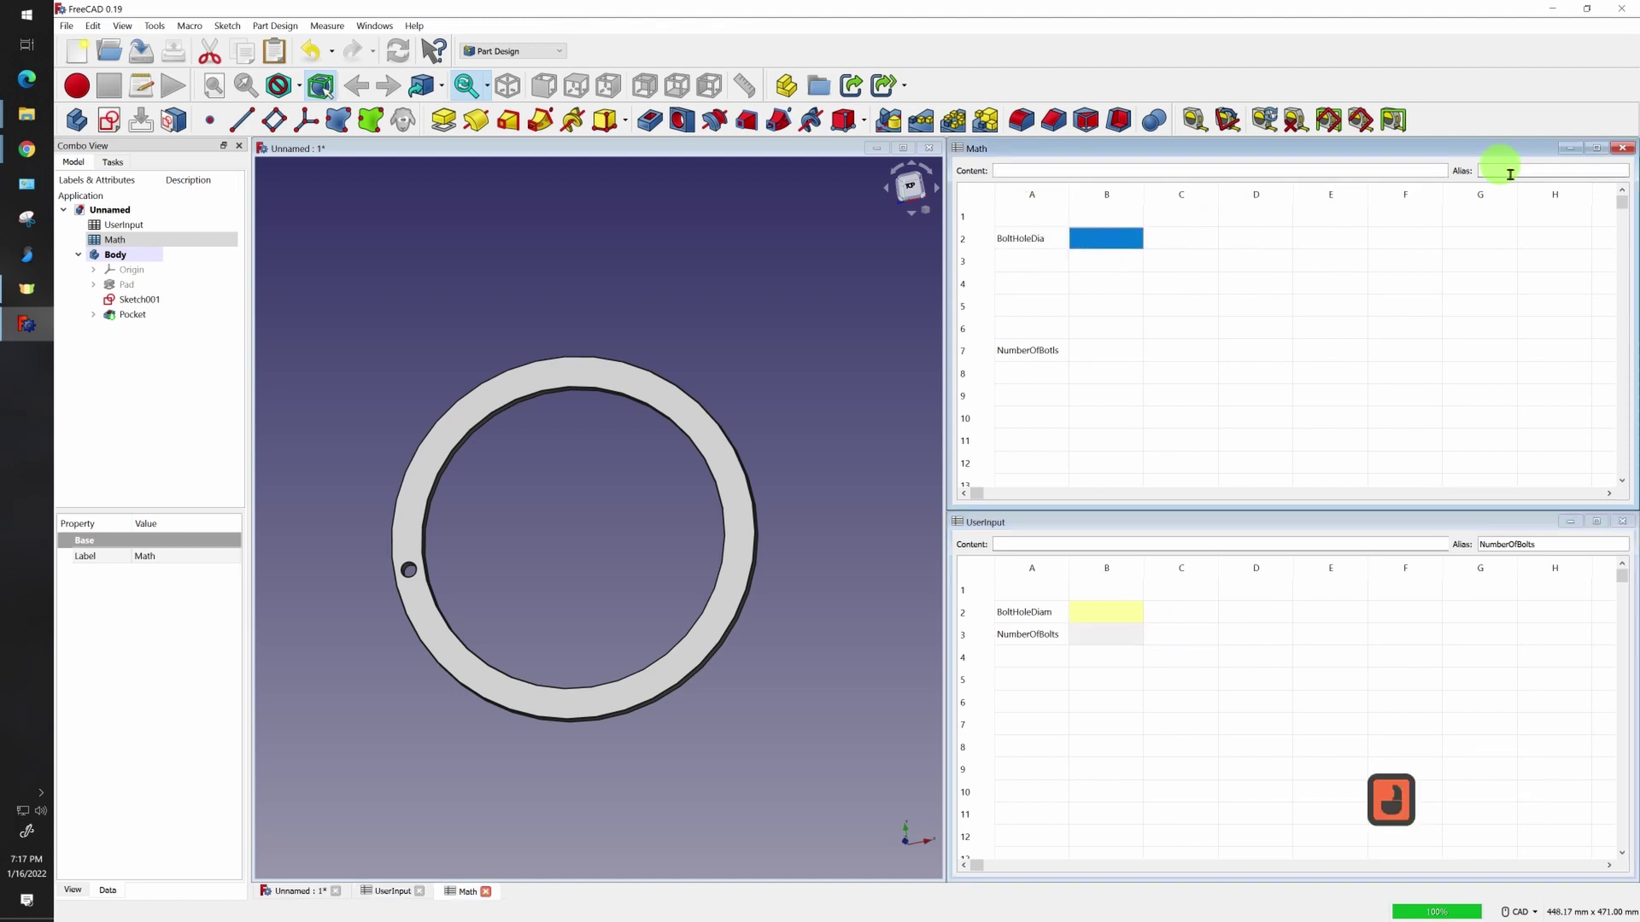
click(1510, 174)
key(ctrl+v)
key(Return)
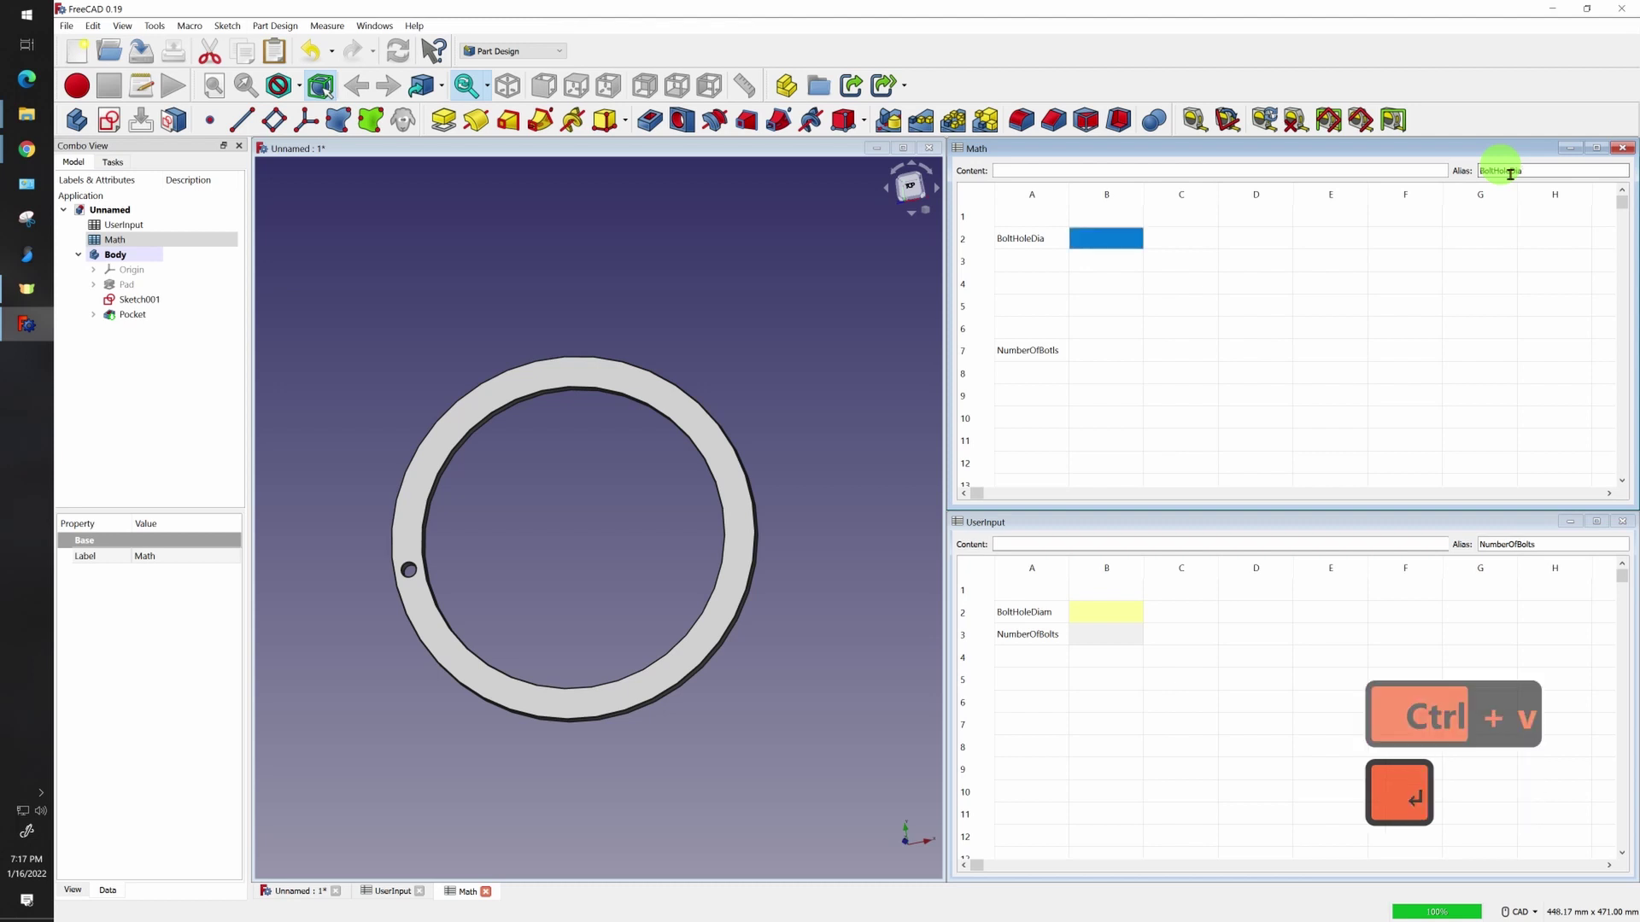
Give Math cell B7 the alias NumberOfBotls, copied from its A7 label
double_click(1016, 359)
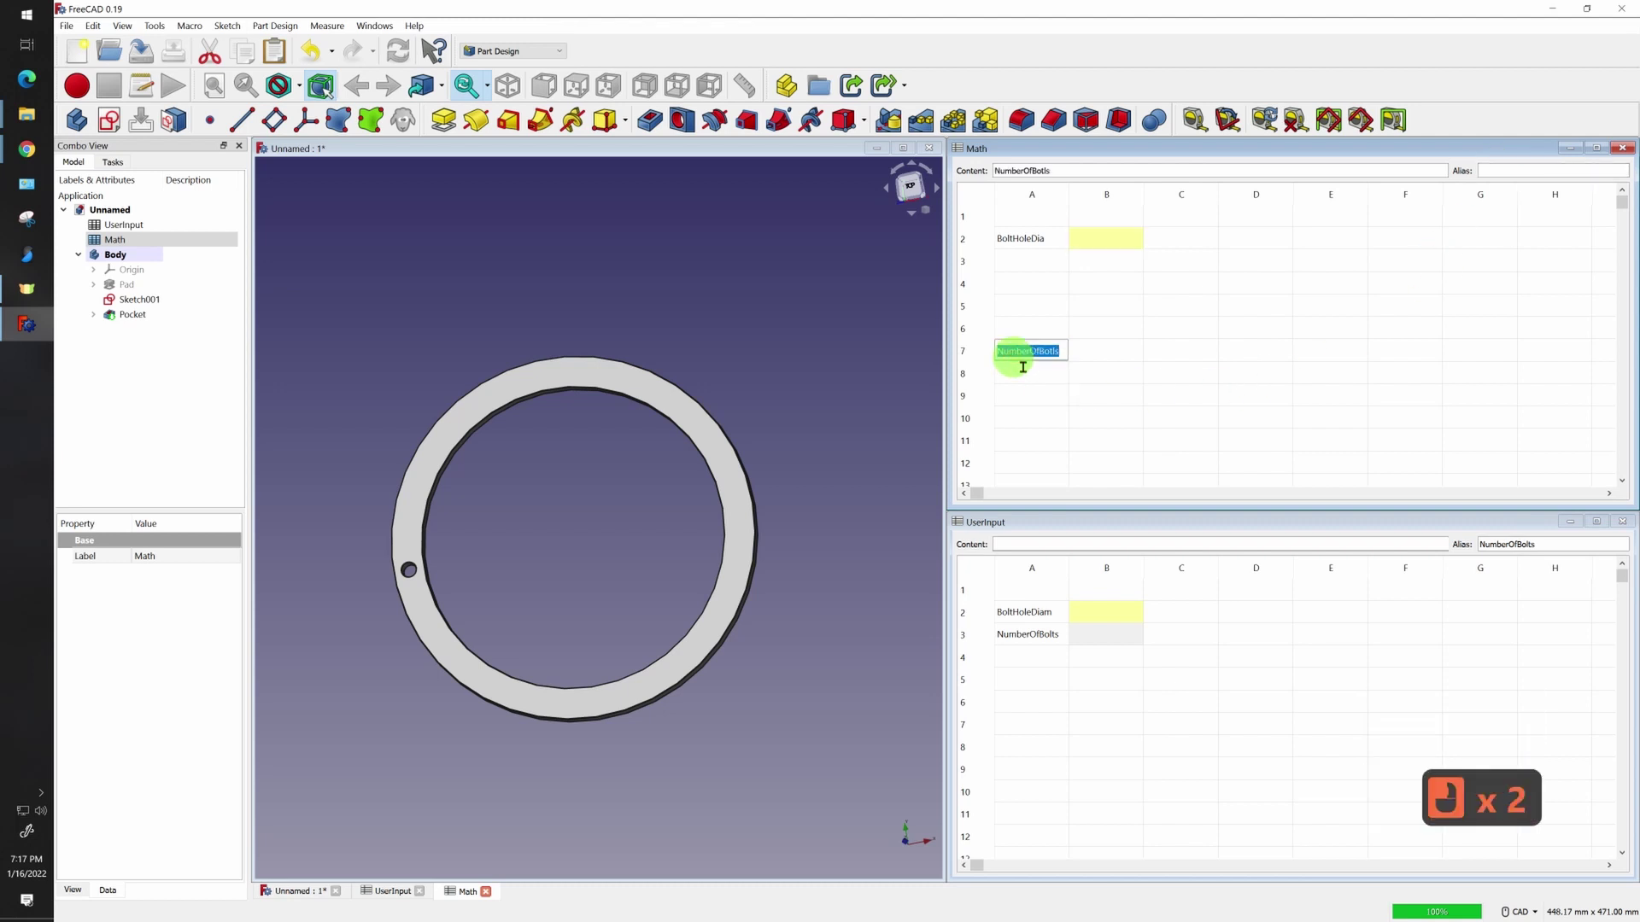
key(ctrl+c)
click(1082, 357)
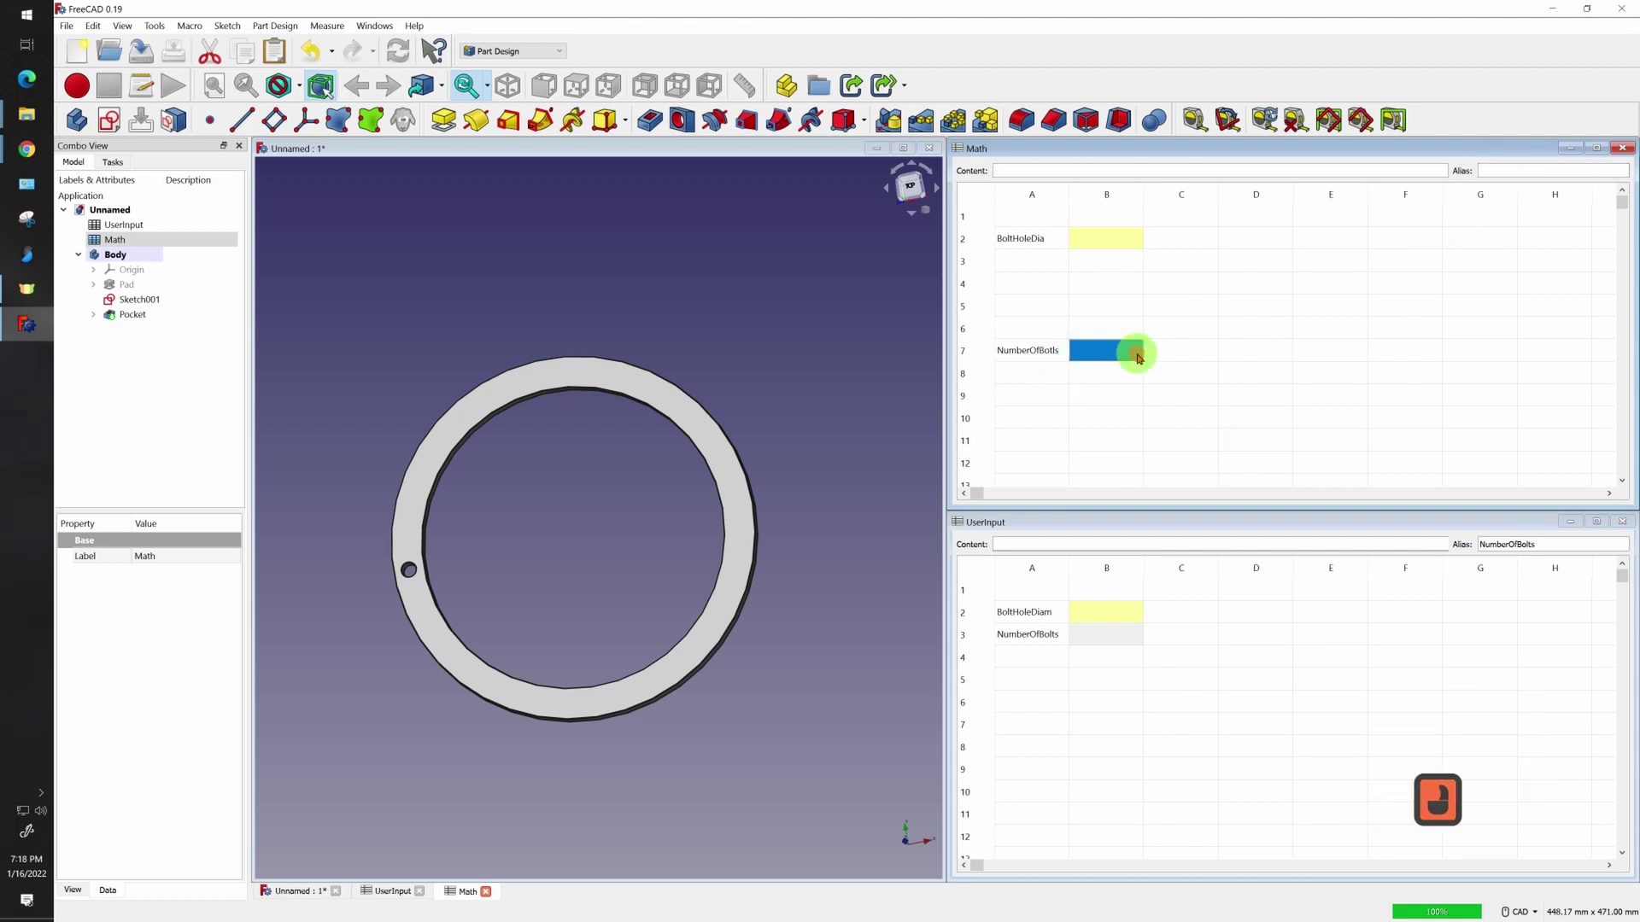
click(1519, 172)
click(1526, 169)
key(ctrl+v)
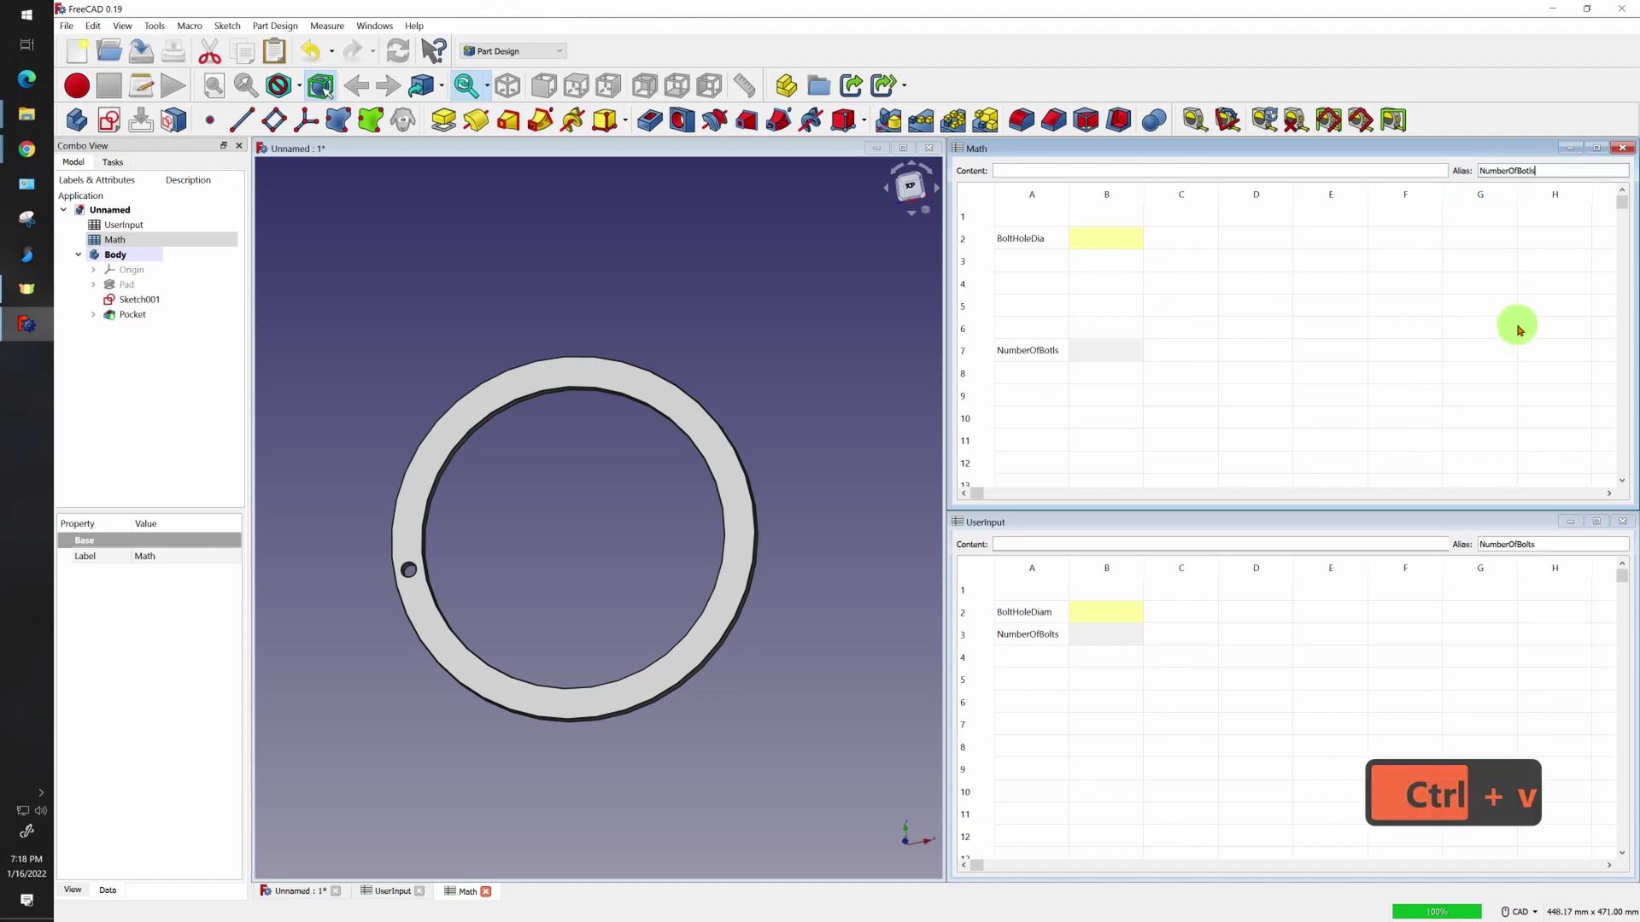
key(Return)
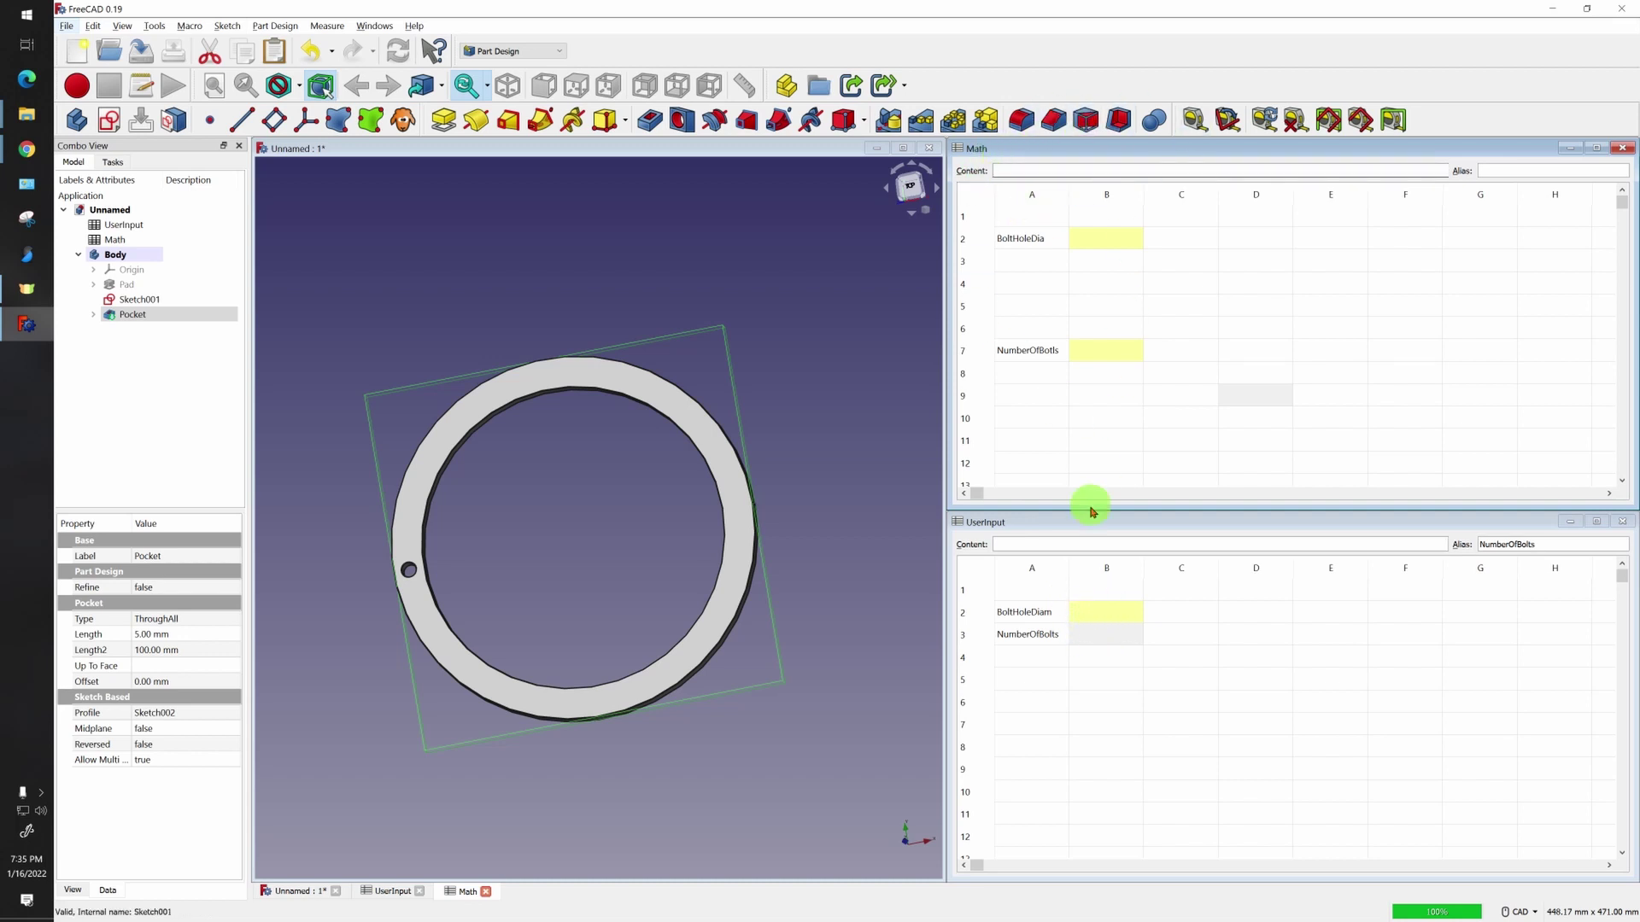
Set Math cell B2 to the formula =<<UserInput>>.BoltHoleDiam
click(1107, 245)
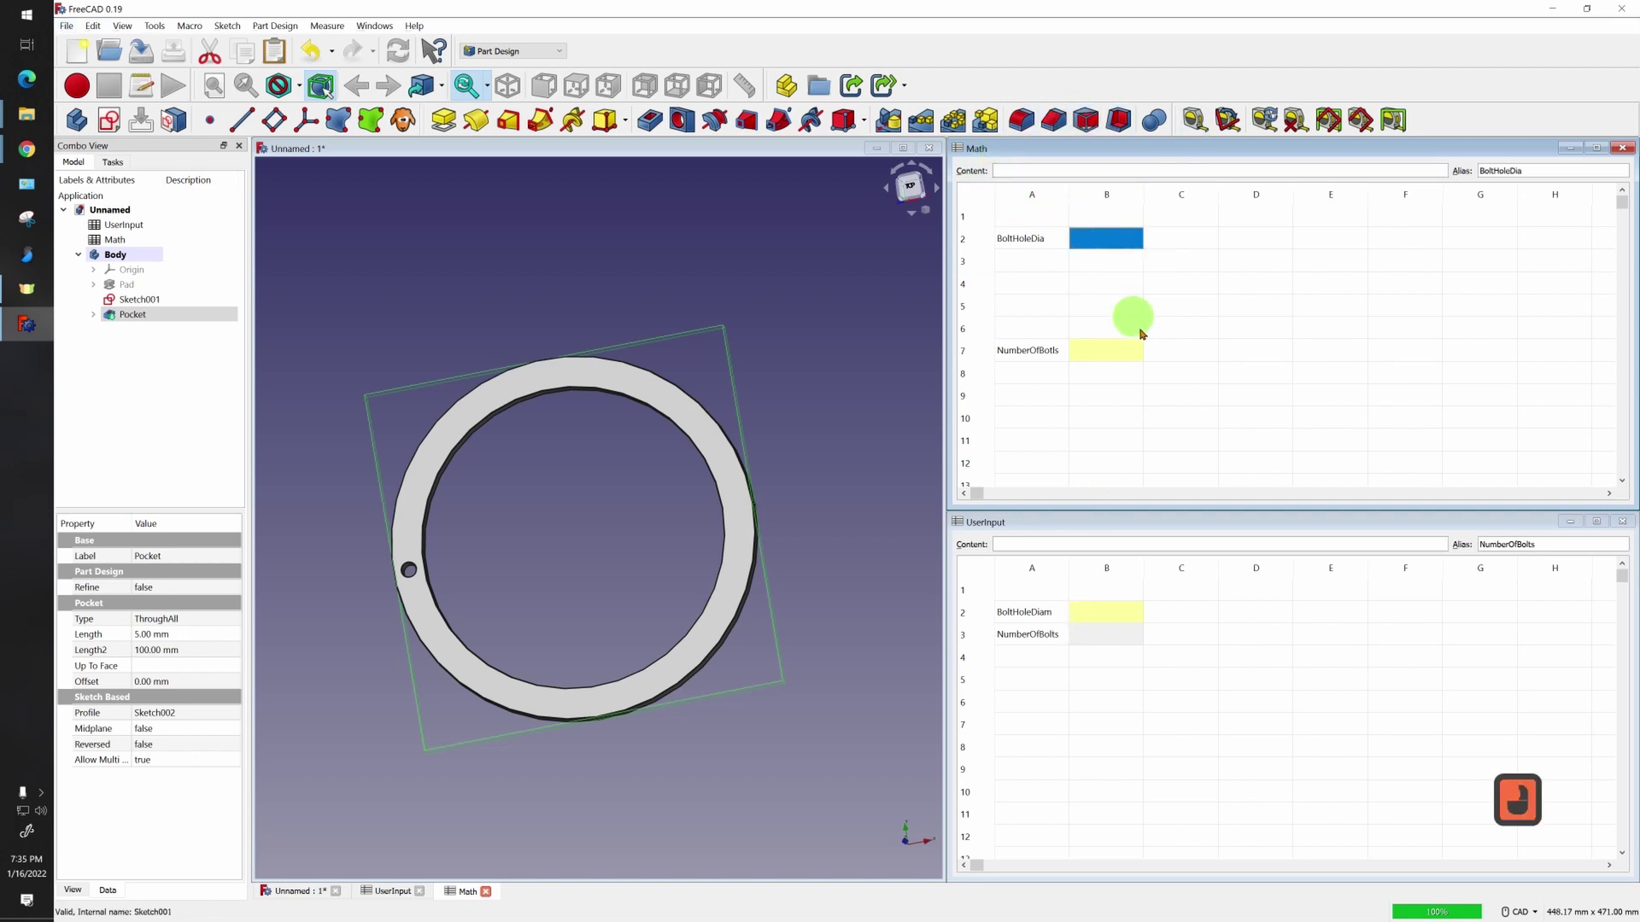
text(=)
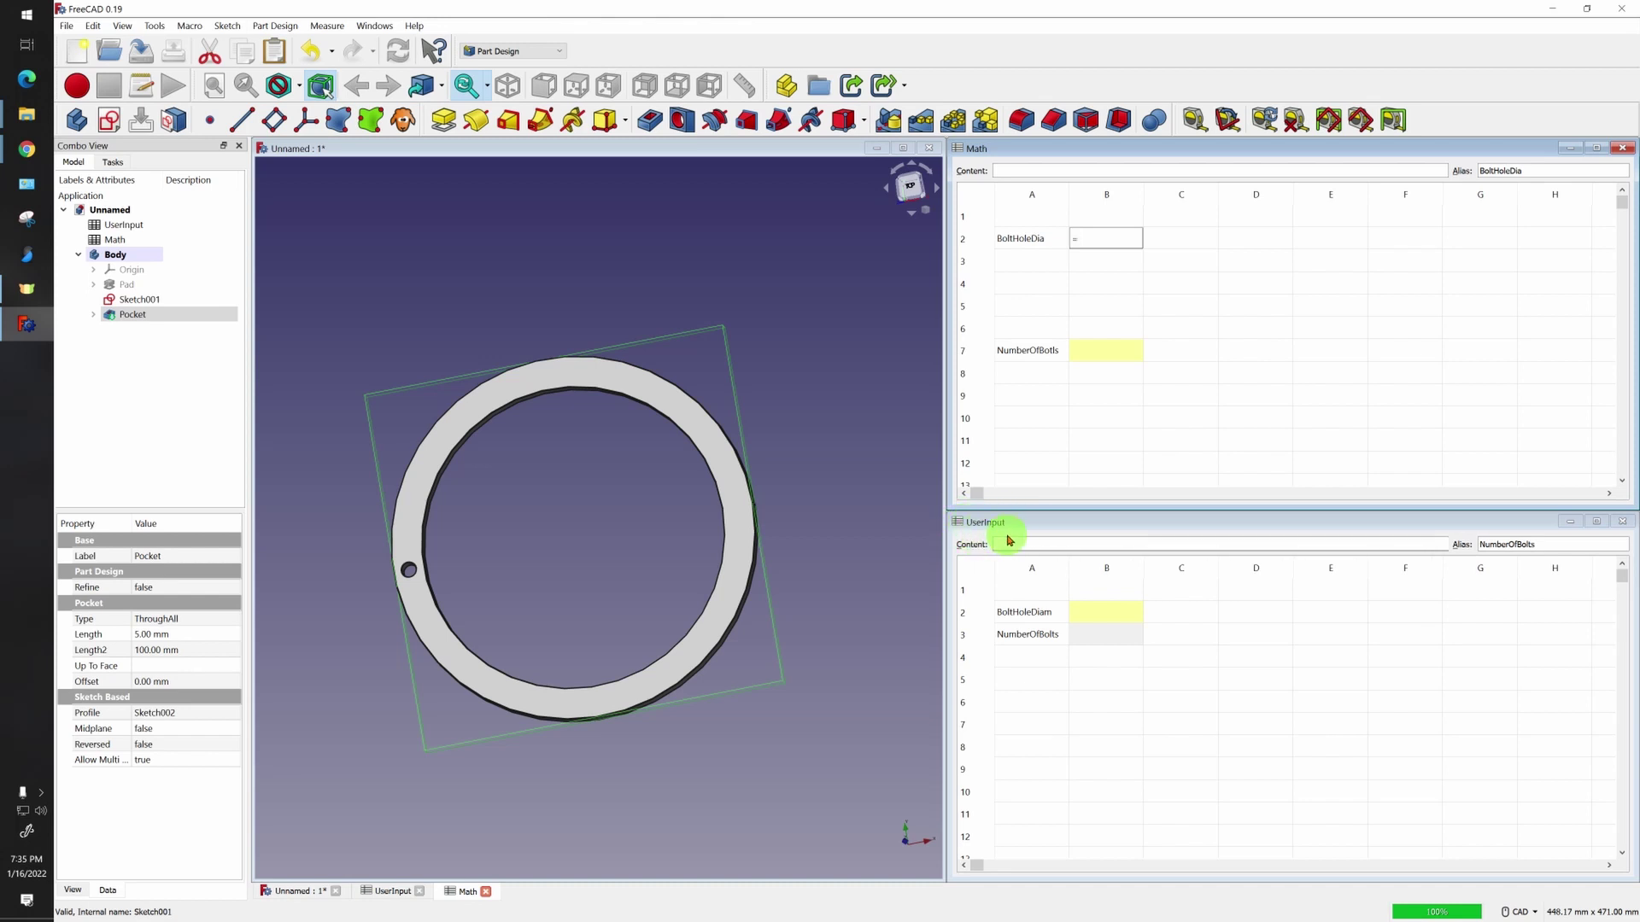
text(us)
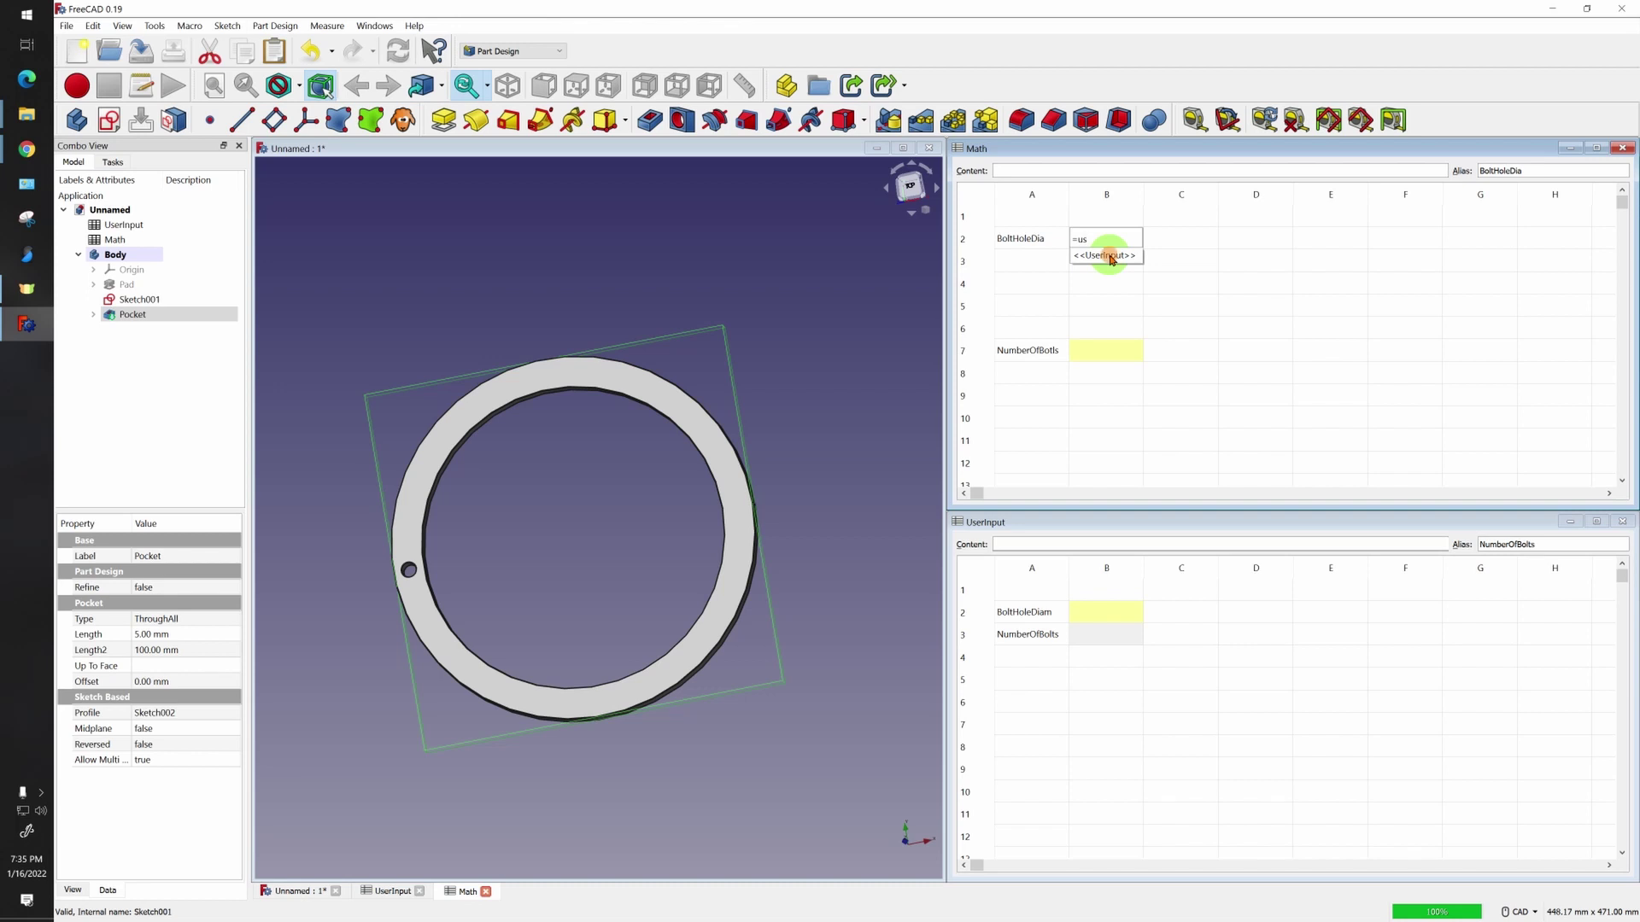
text(B)
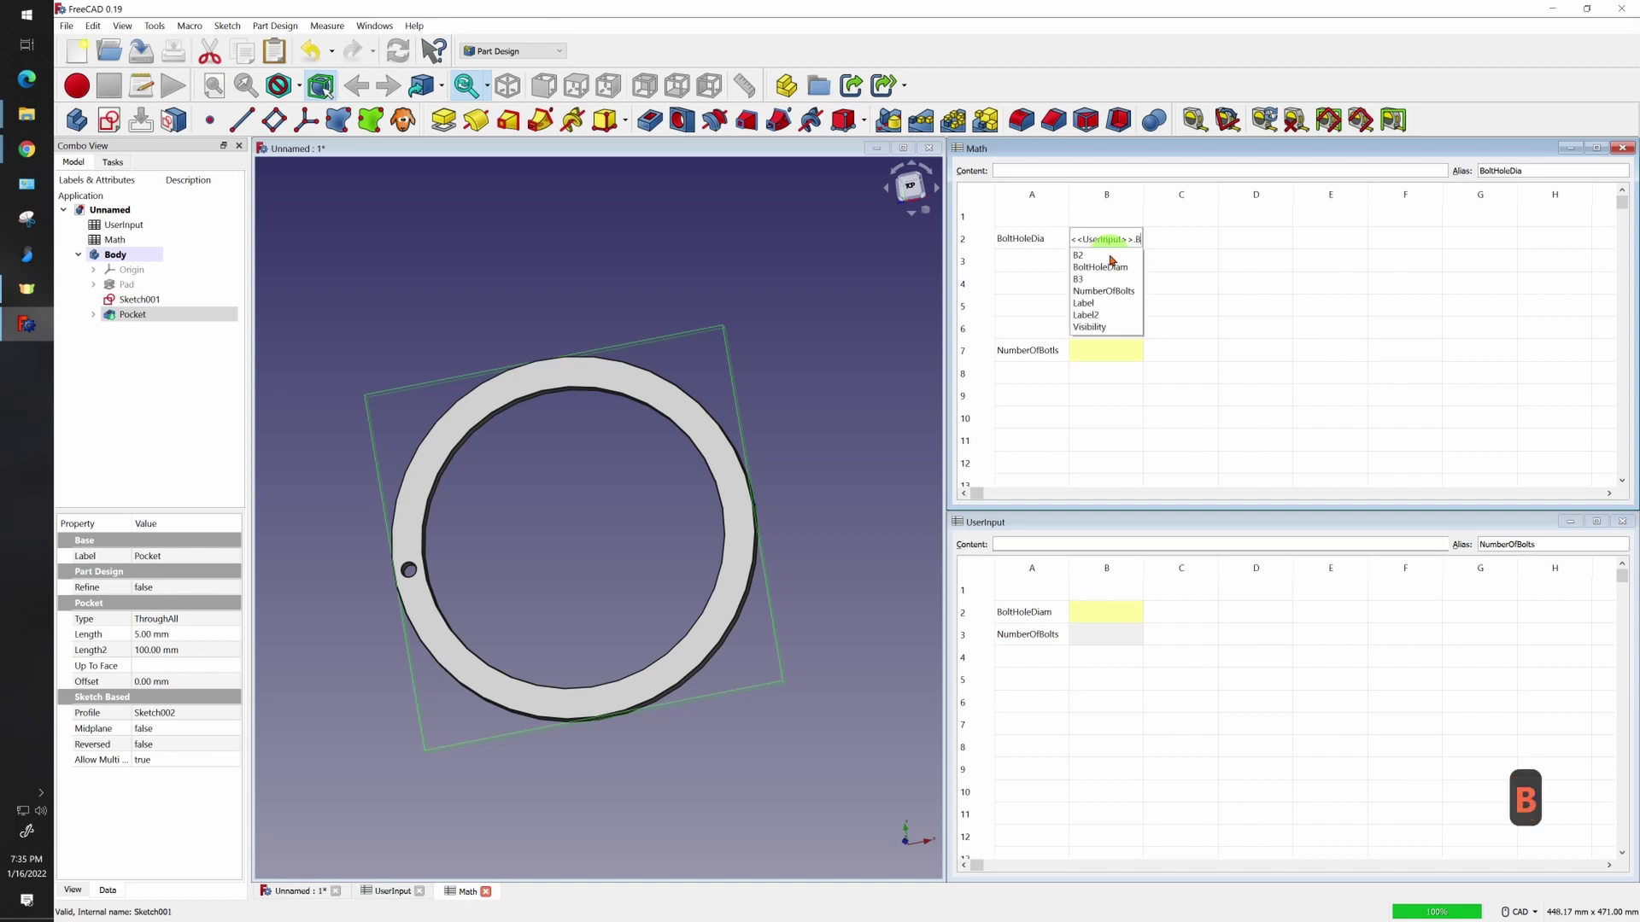
key(Return)
click(1145, 317)
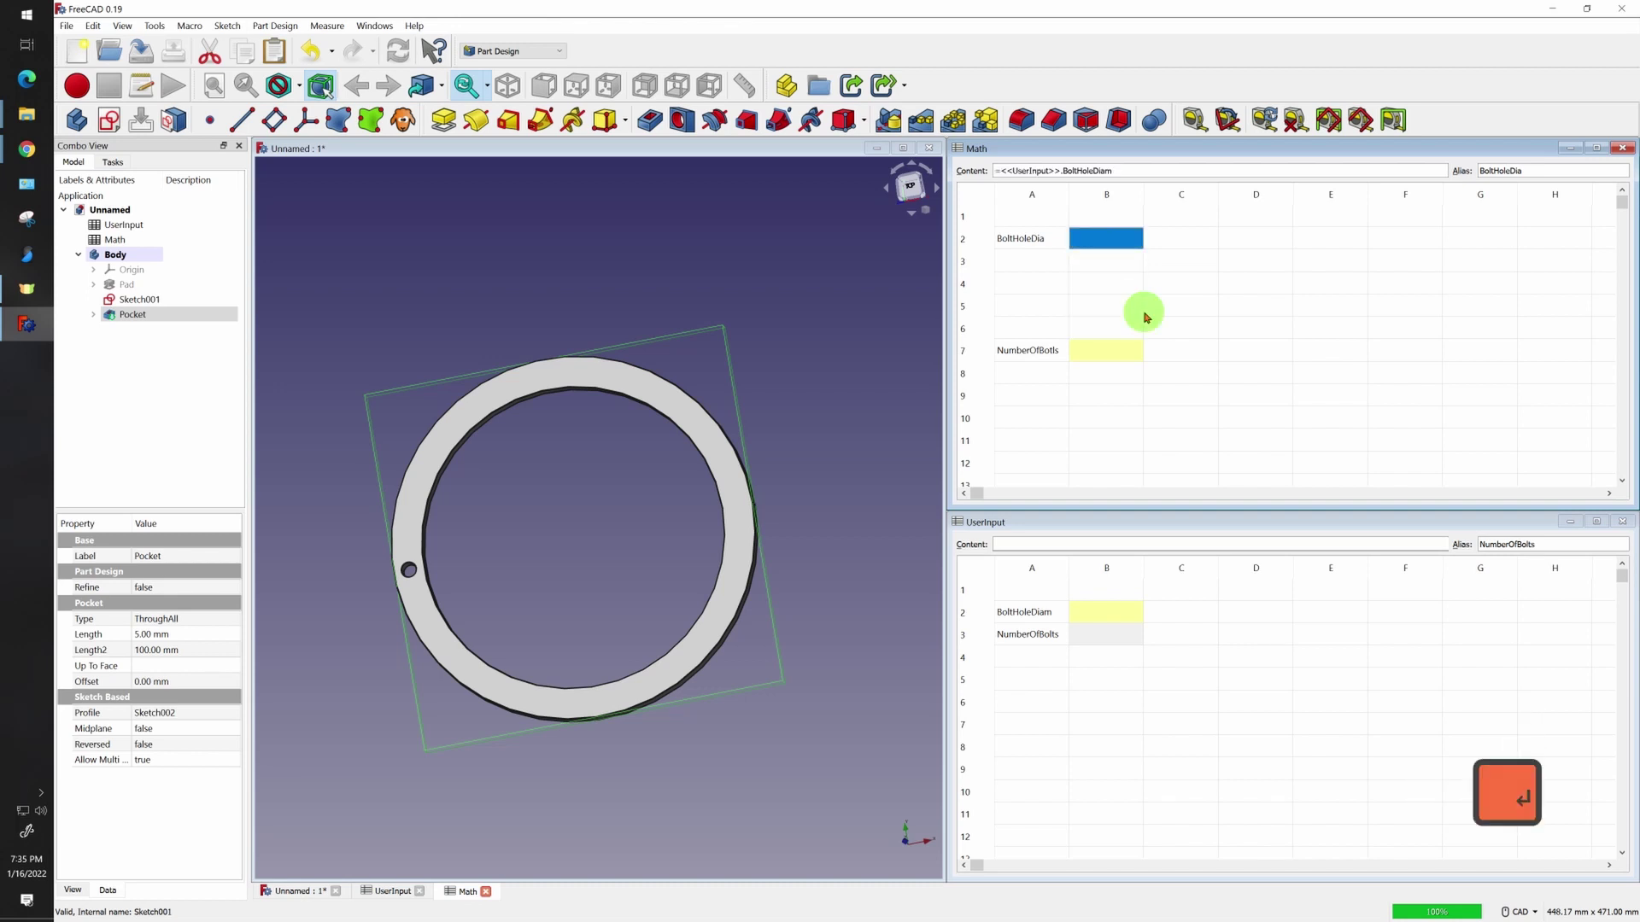
Set Math cell B7 to reference <<UserInput>>.NumberOfBolts
click(1101, 354)
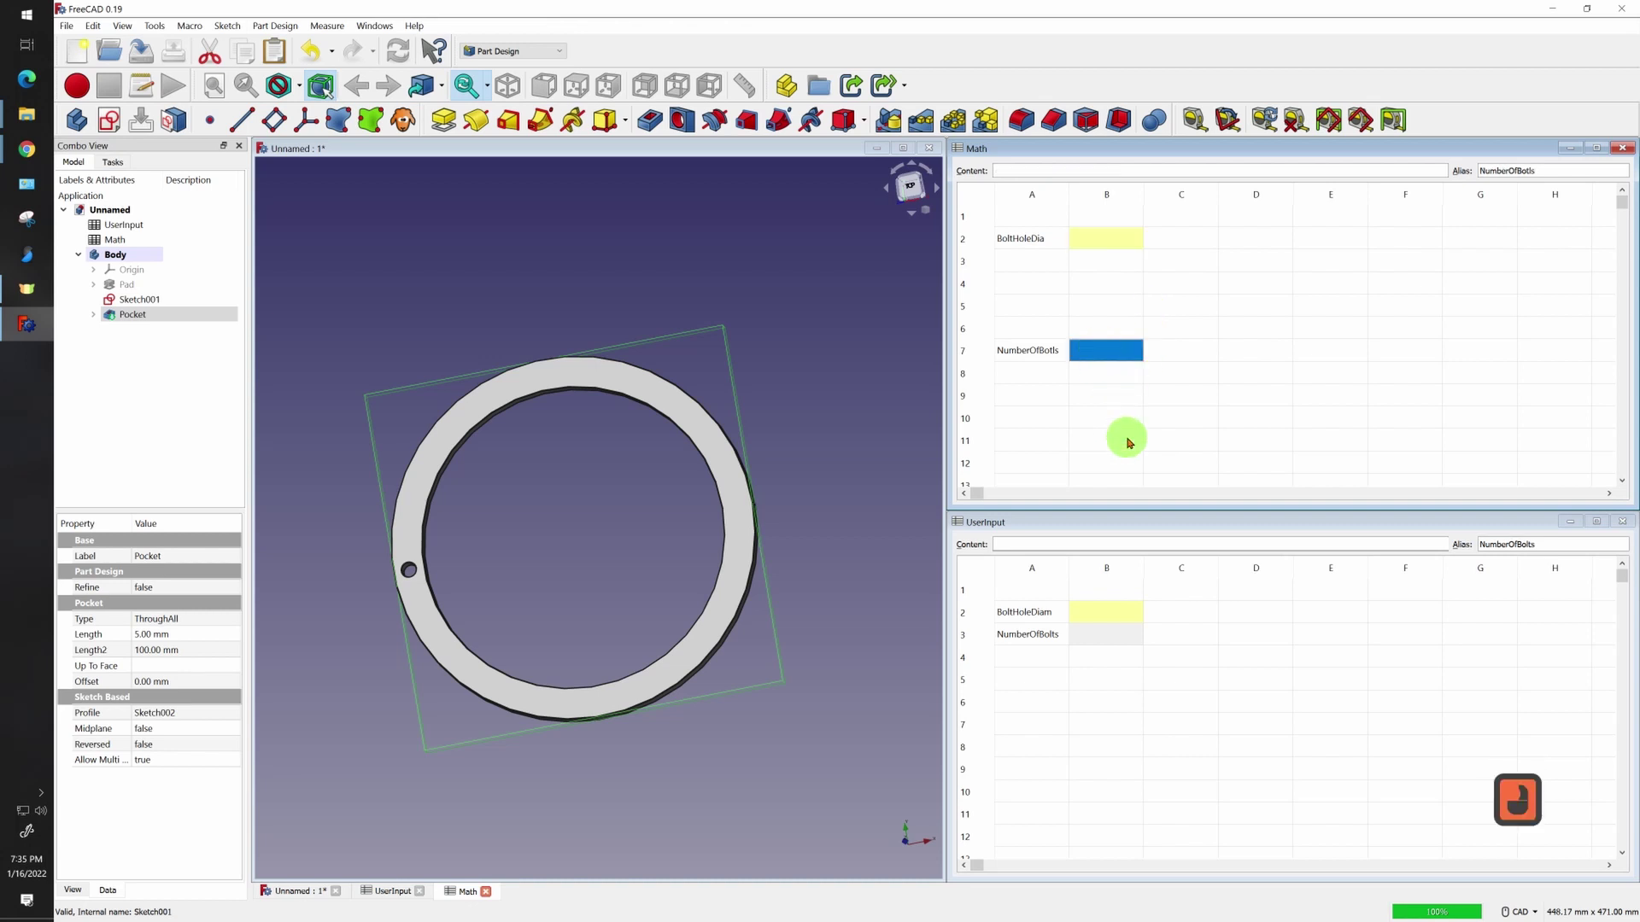
double_click(1101, 354)
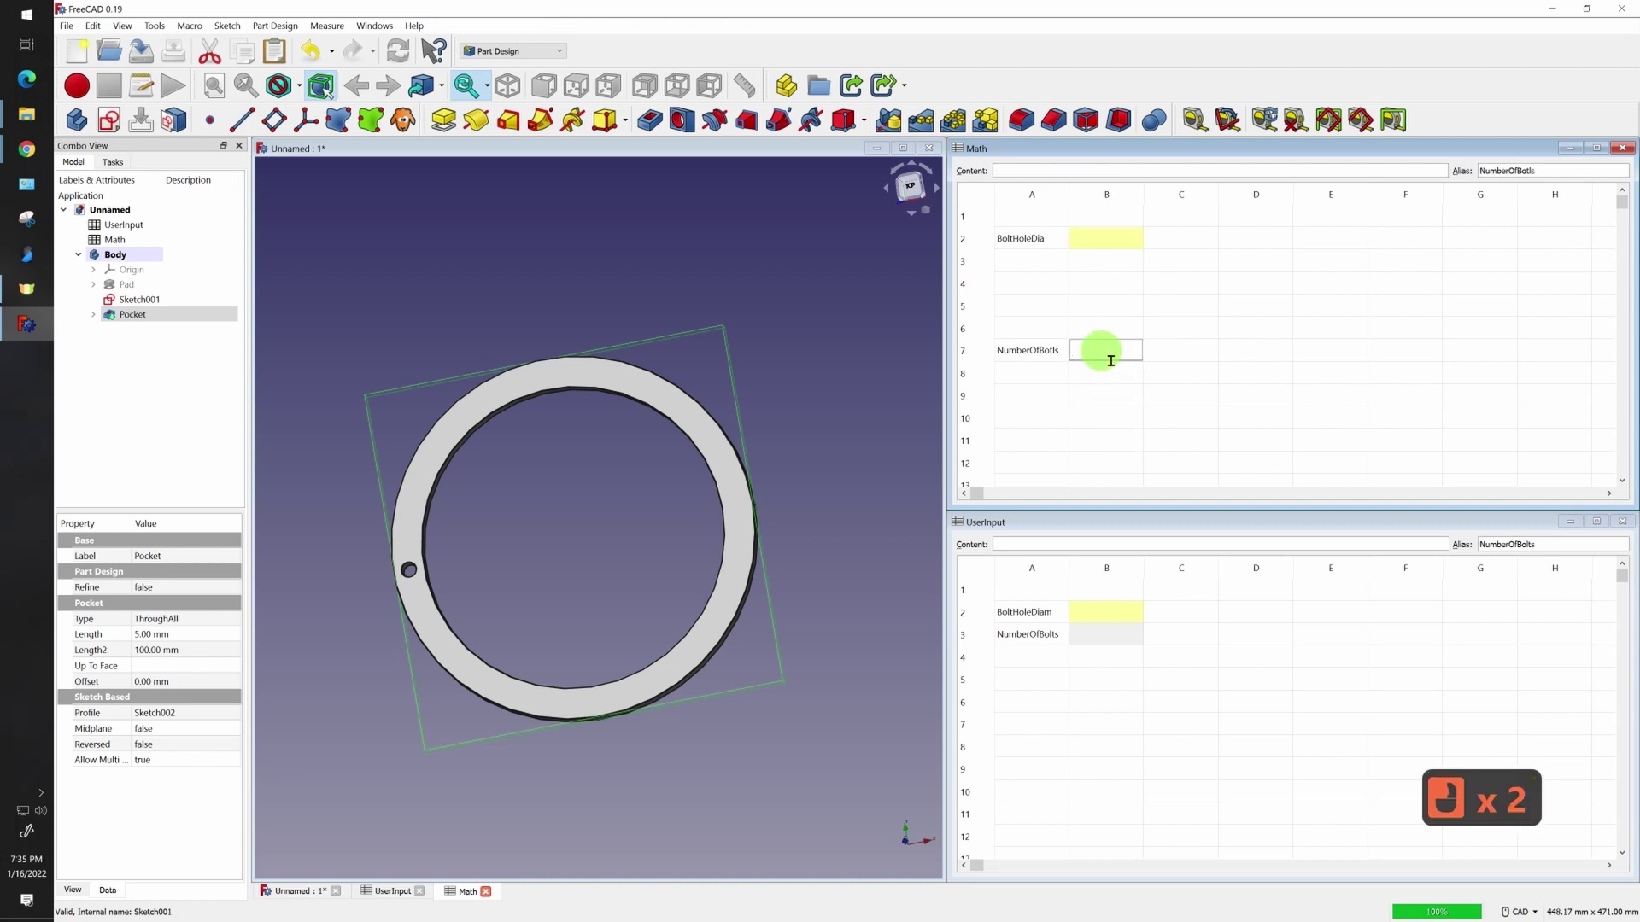
text(=user)
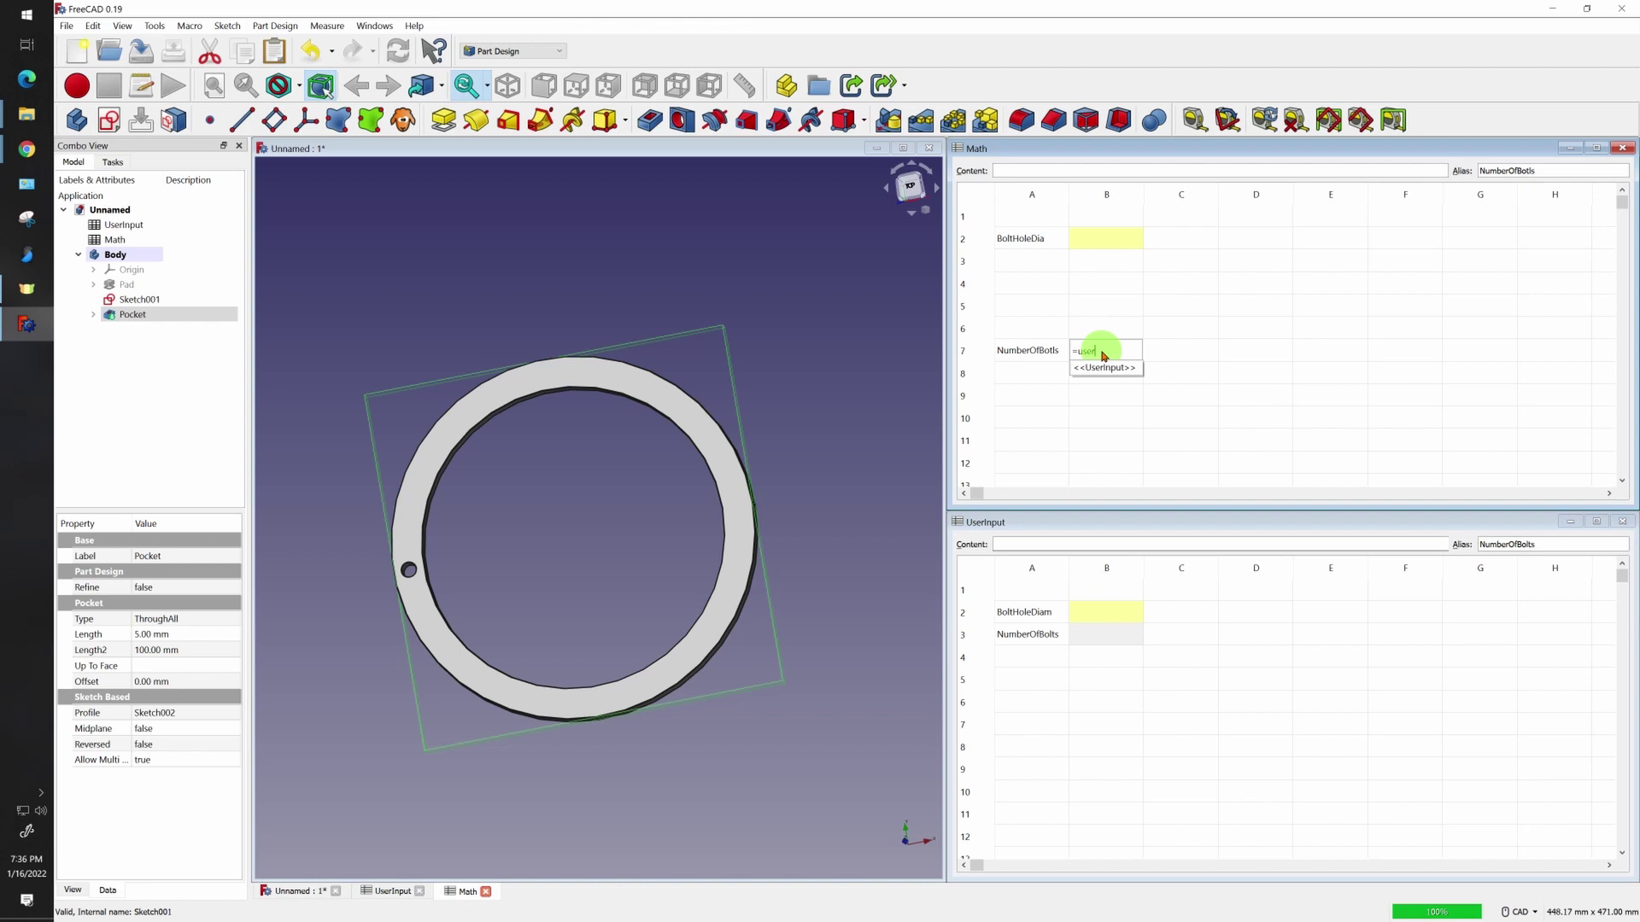
click(1094, 368)
text(b)
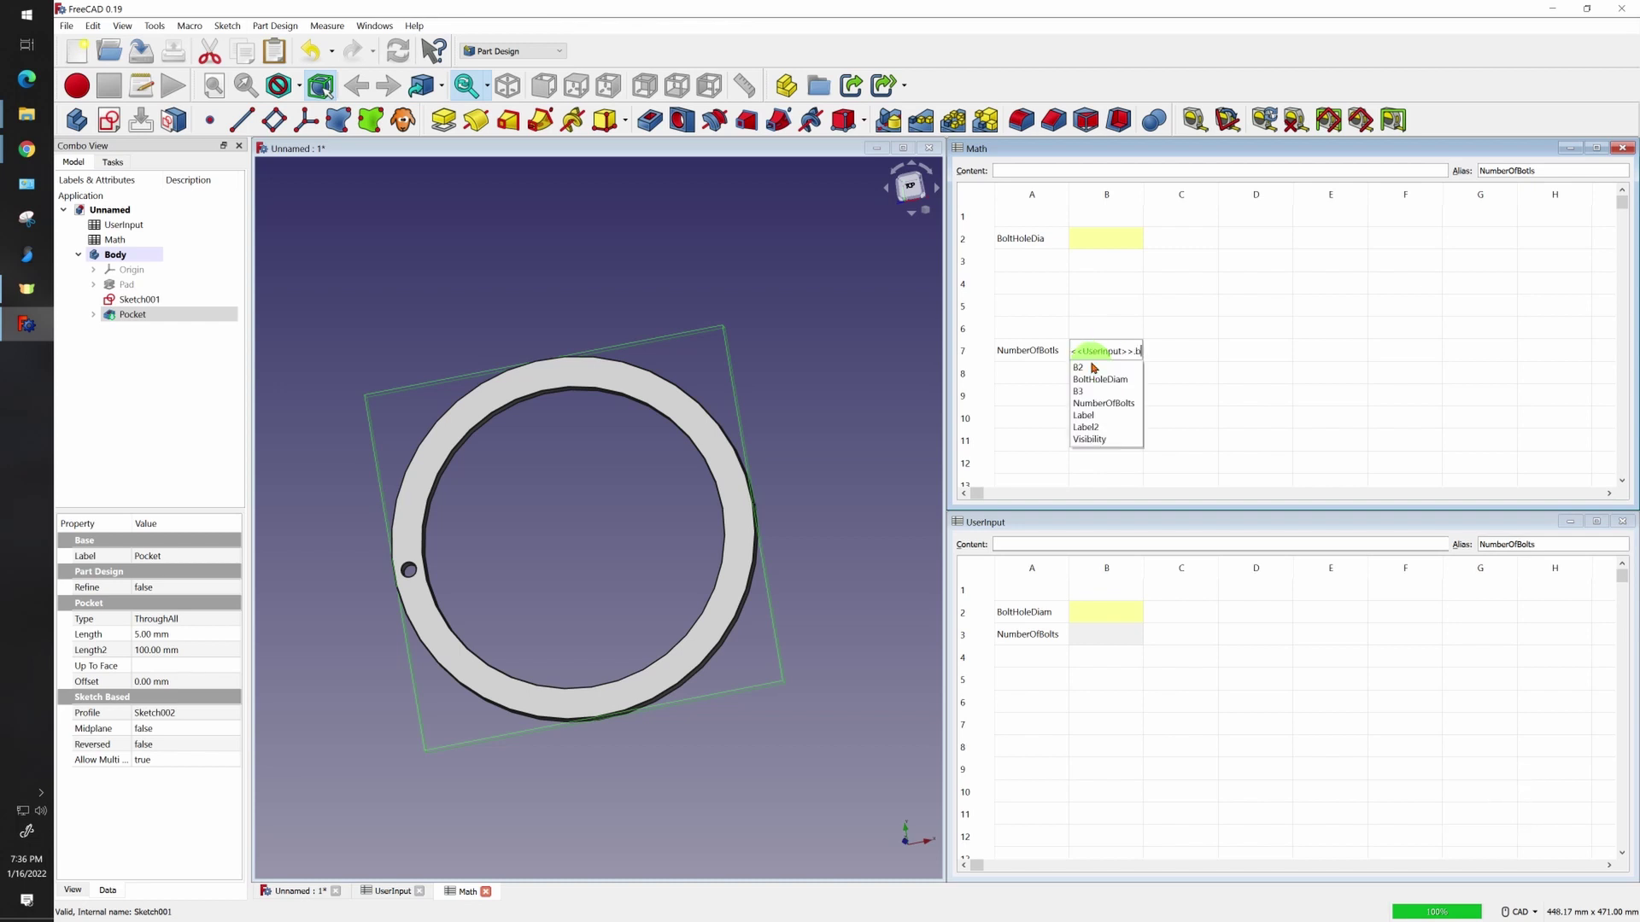
click(1092, 403)
key(Return)
click(1089, 397)
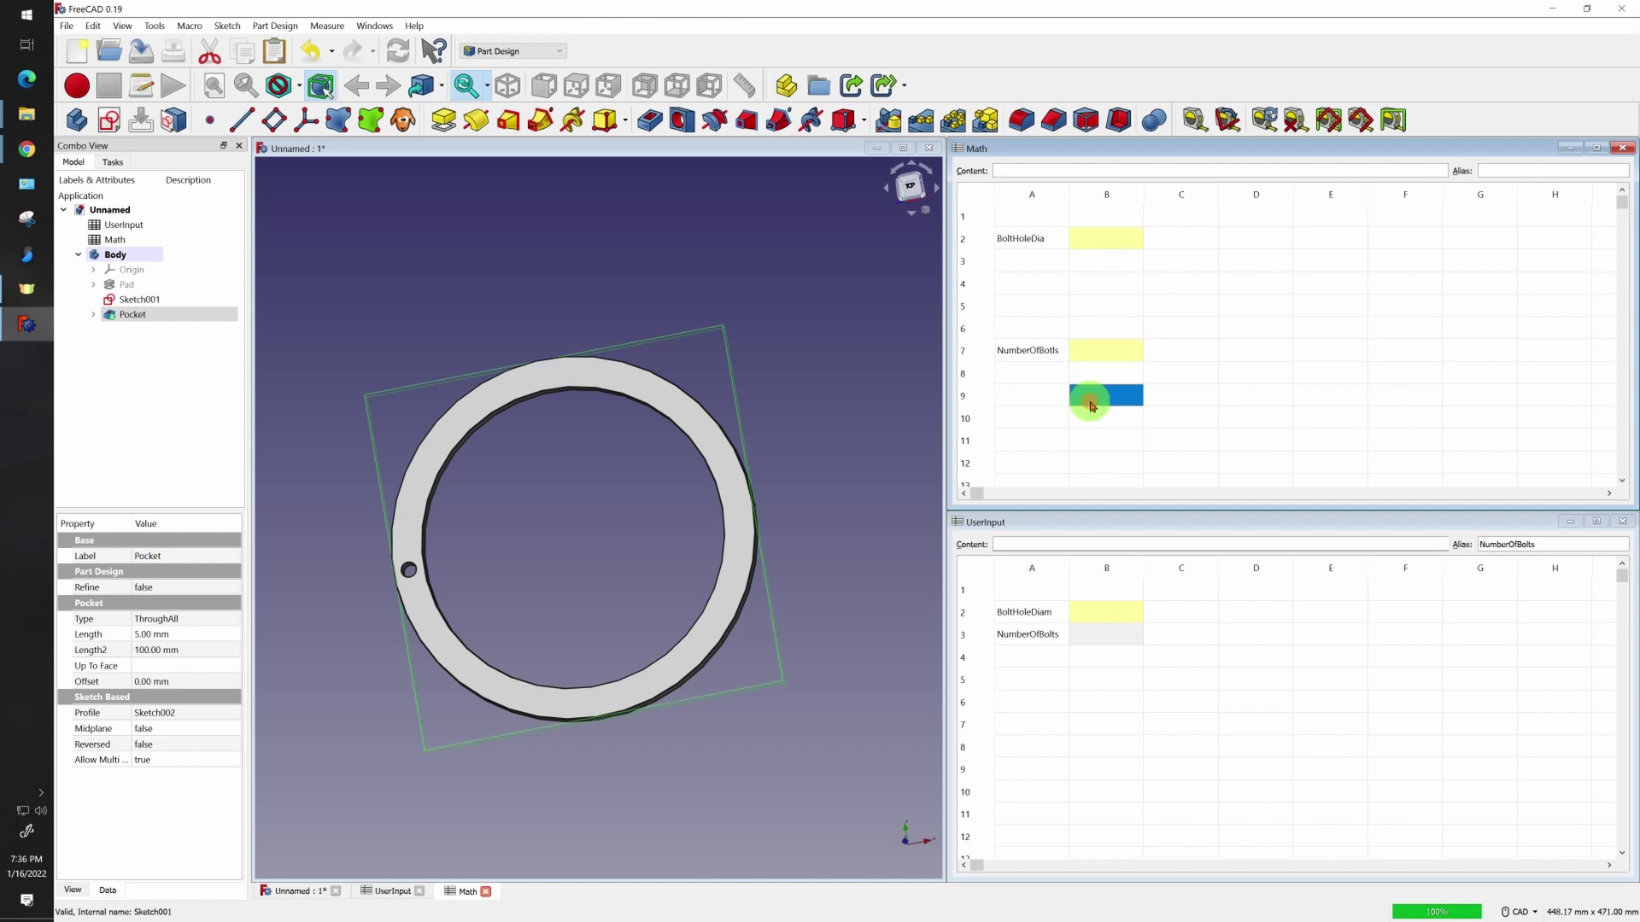
Enter 5mm as the bolt hole diameter in B2 and 4 bolts in B3 of UserInput
double_click(1101, 611)
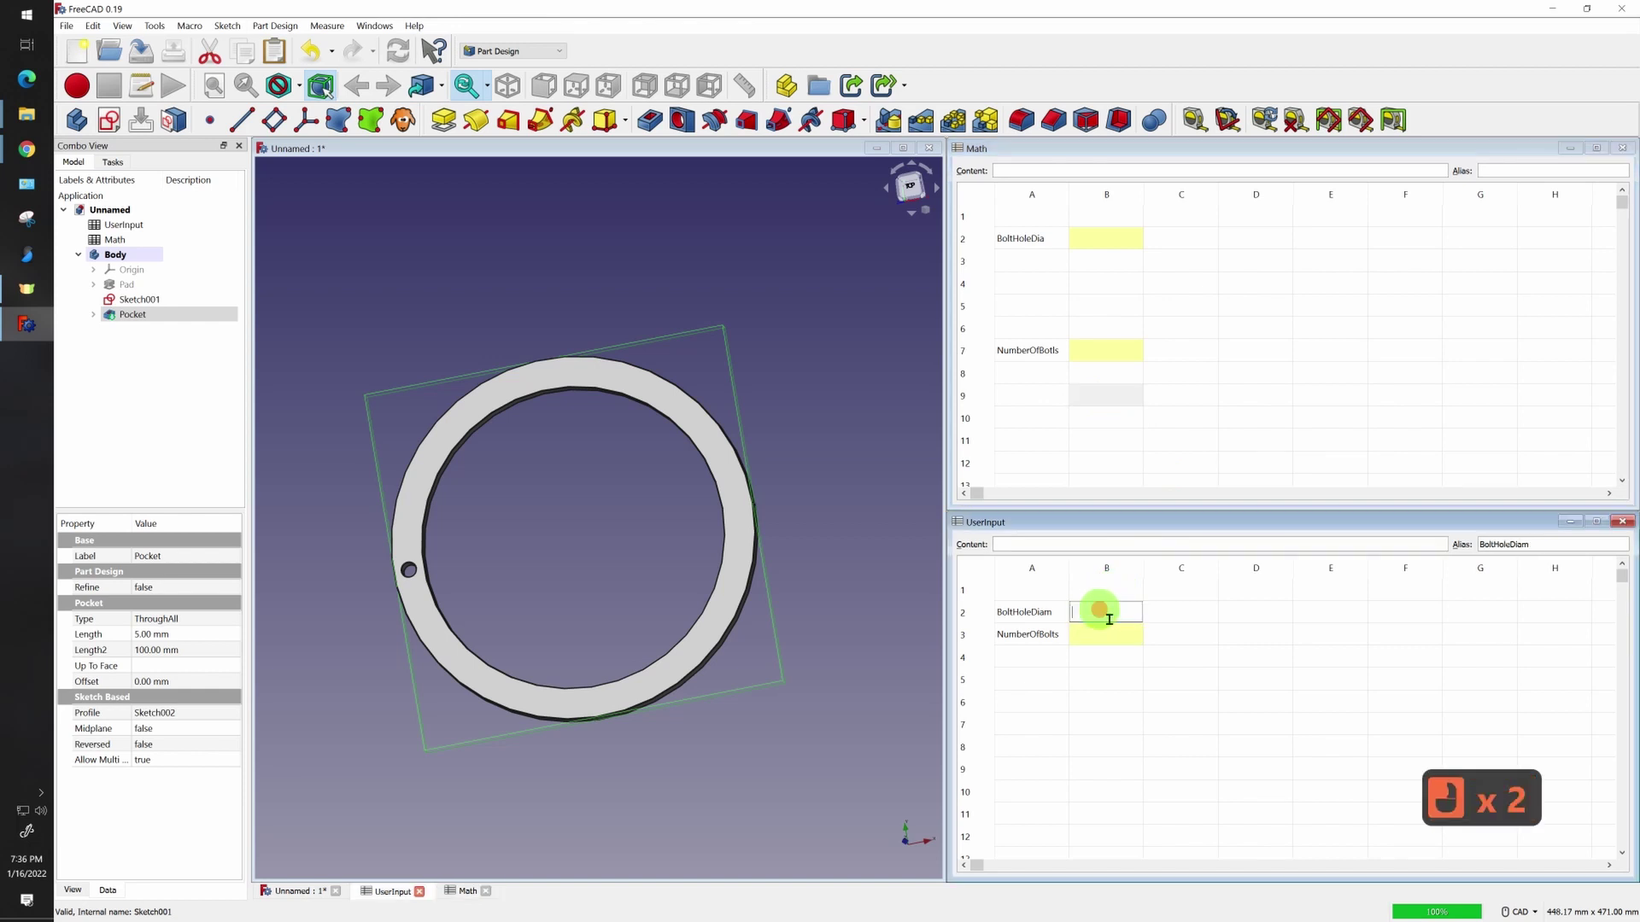
text(5mm)
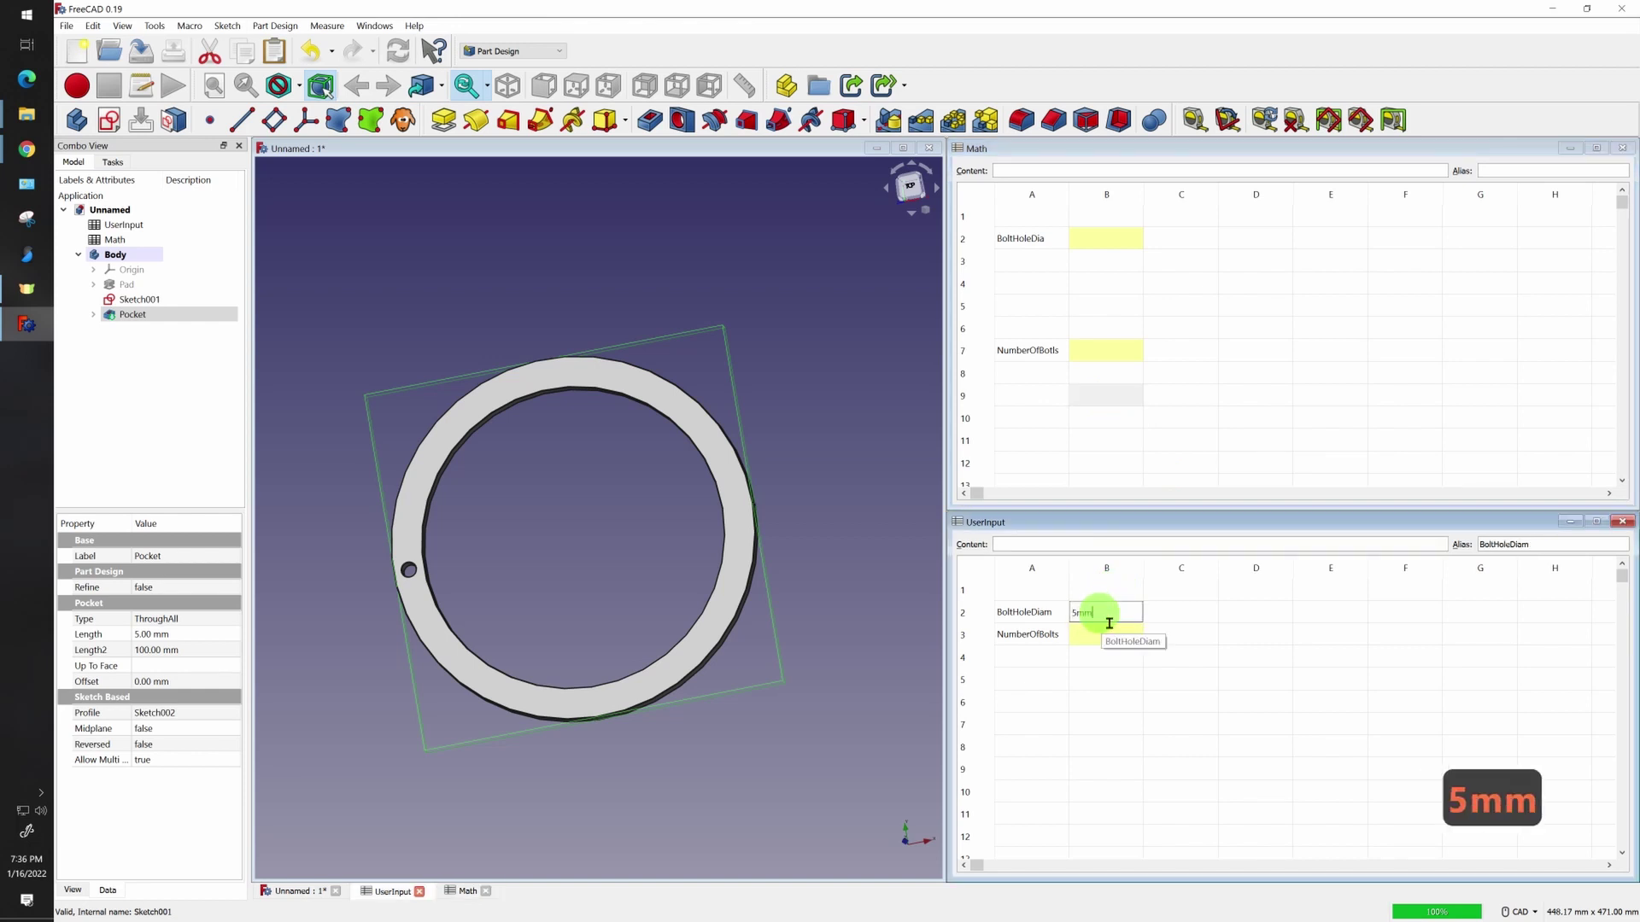
key(Return)
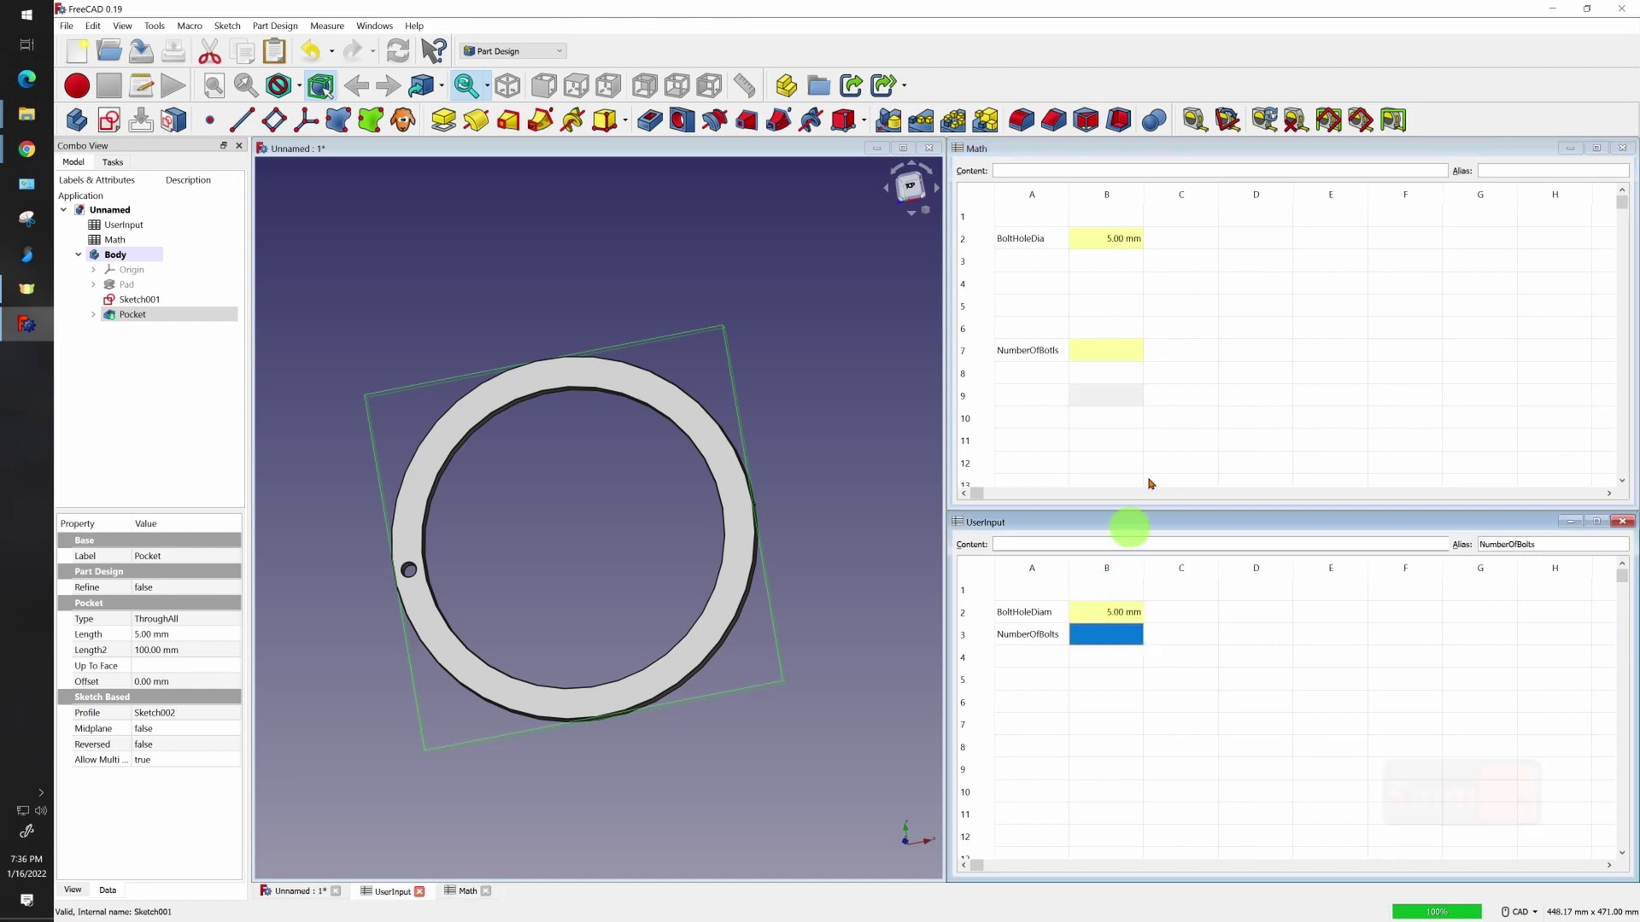
double_click(1098, 634)
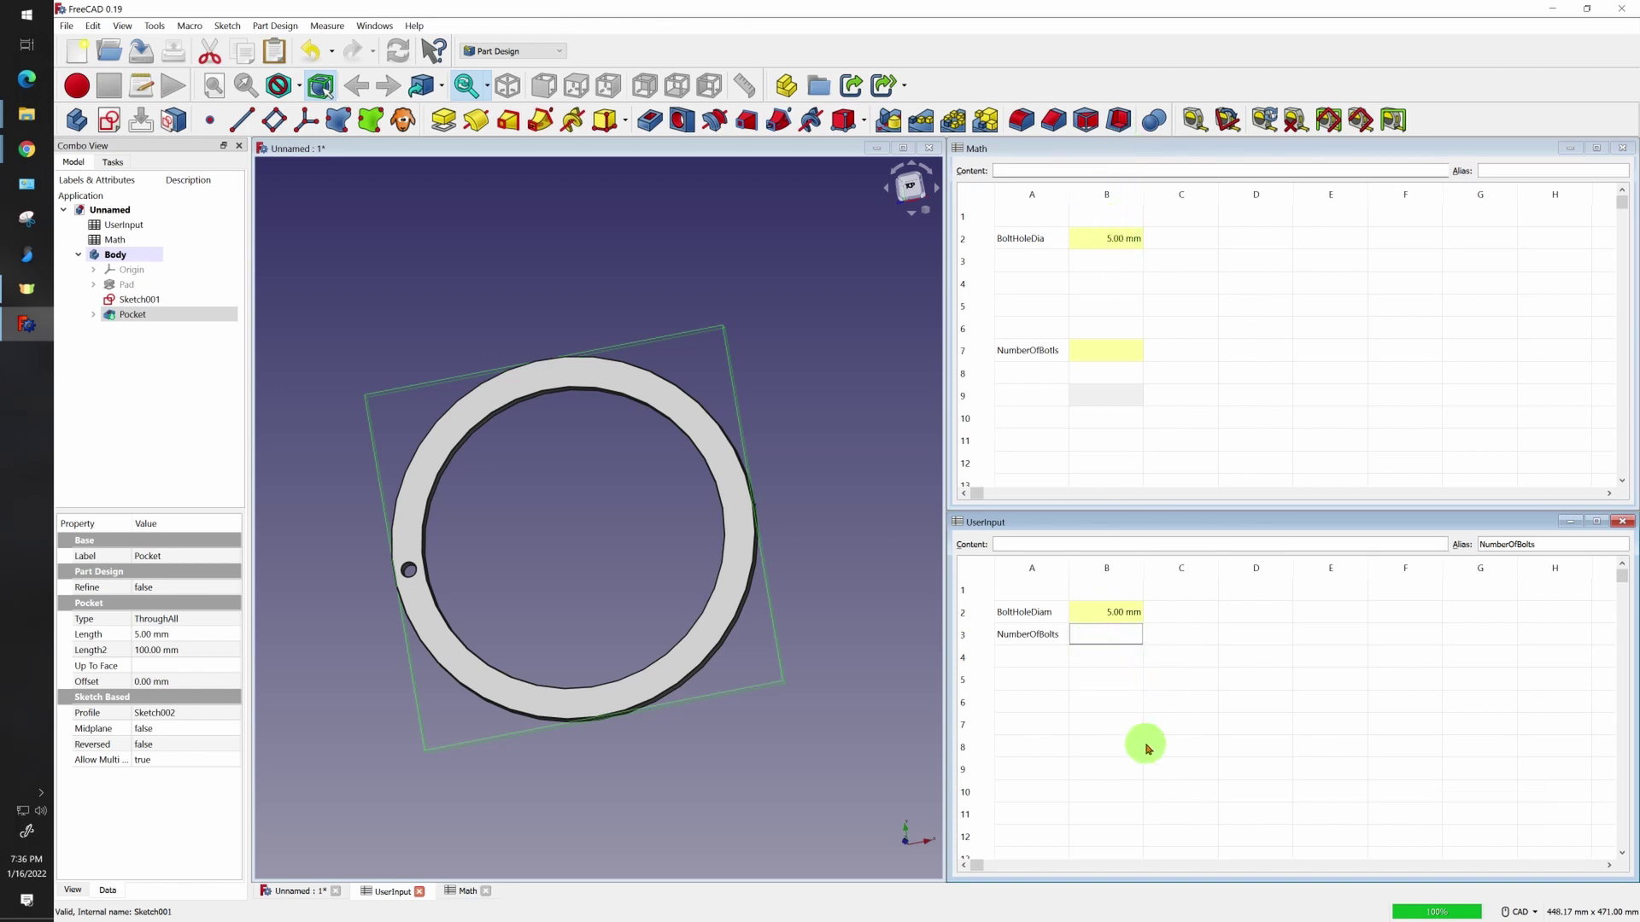
text(4)
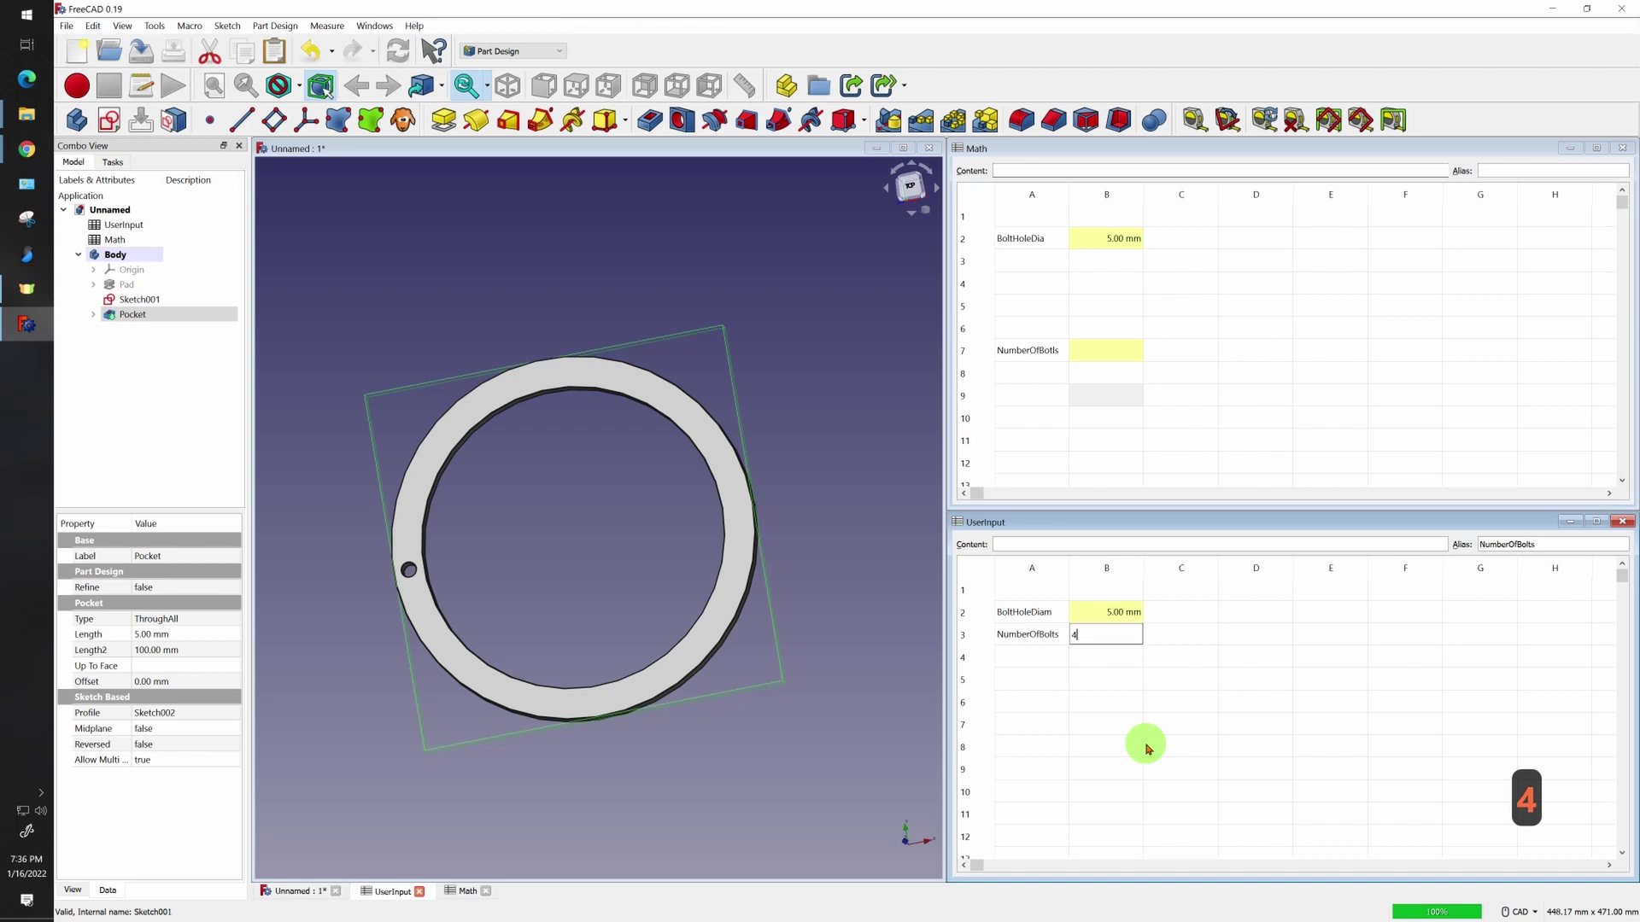
key(Return)
Expand the Pocket feature and open Sketch002 for editing
click(94, 314)
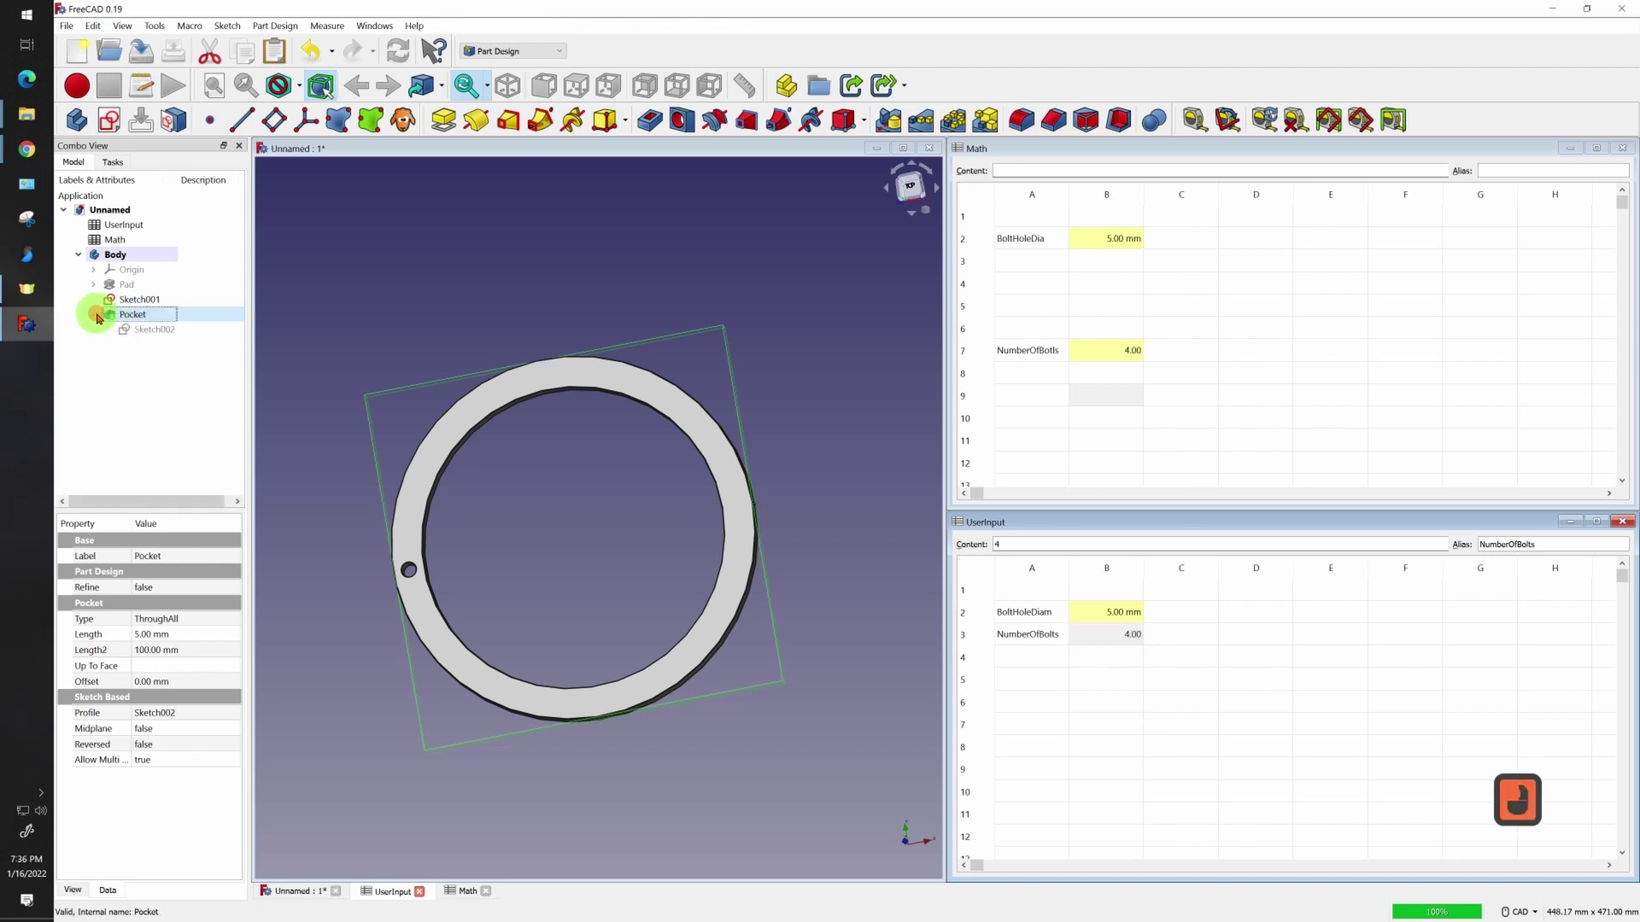
right_click(152, 329)
click(194, 341)
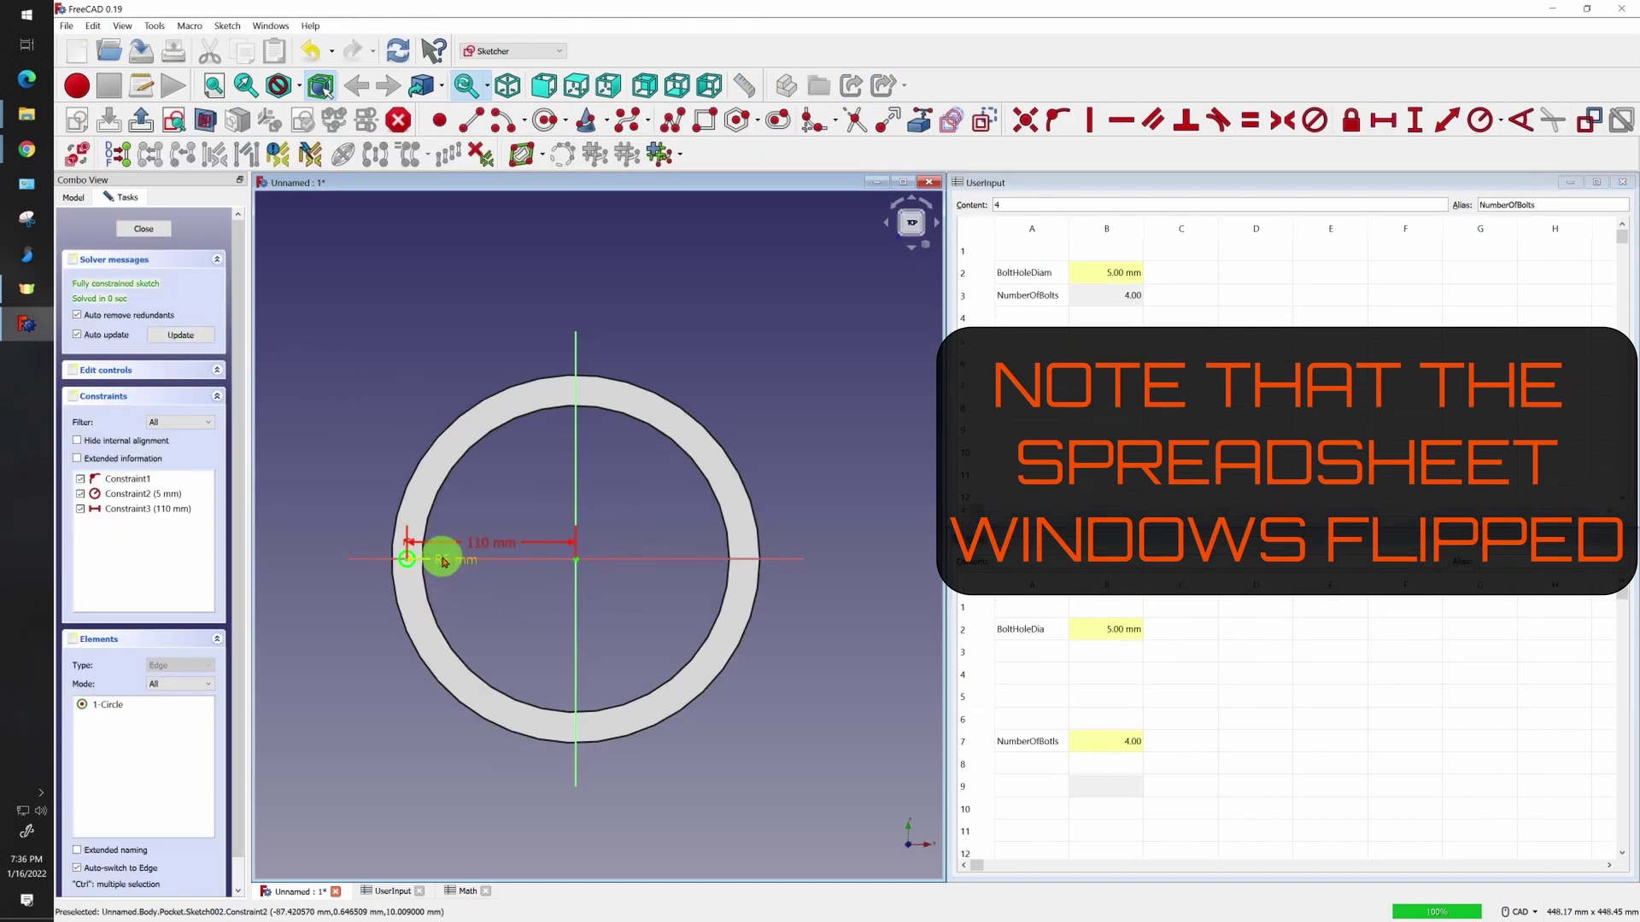
Delete the bolt hole's fixed 5 mm diameter constraint in Sketch002
scroll(434, 590, down, 3)
scroll(433, 587, up, 10)
scroll(513, 615, up, 3)
click(545, 629)
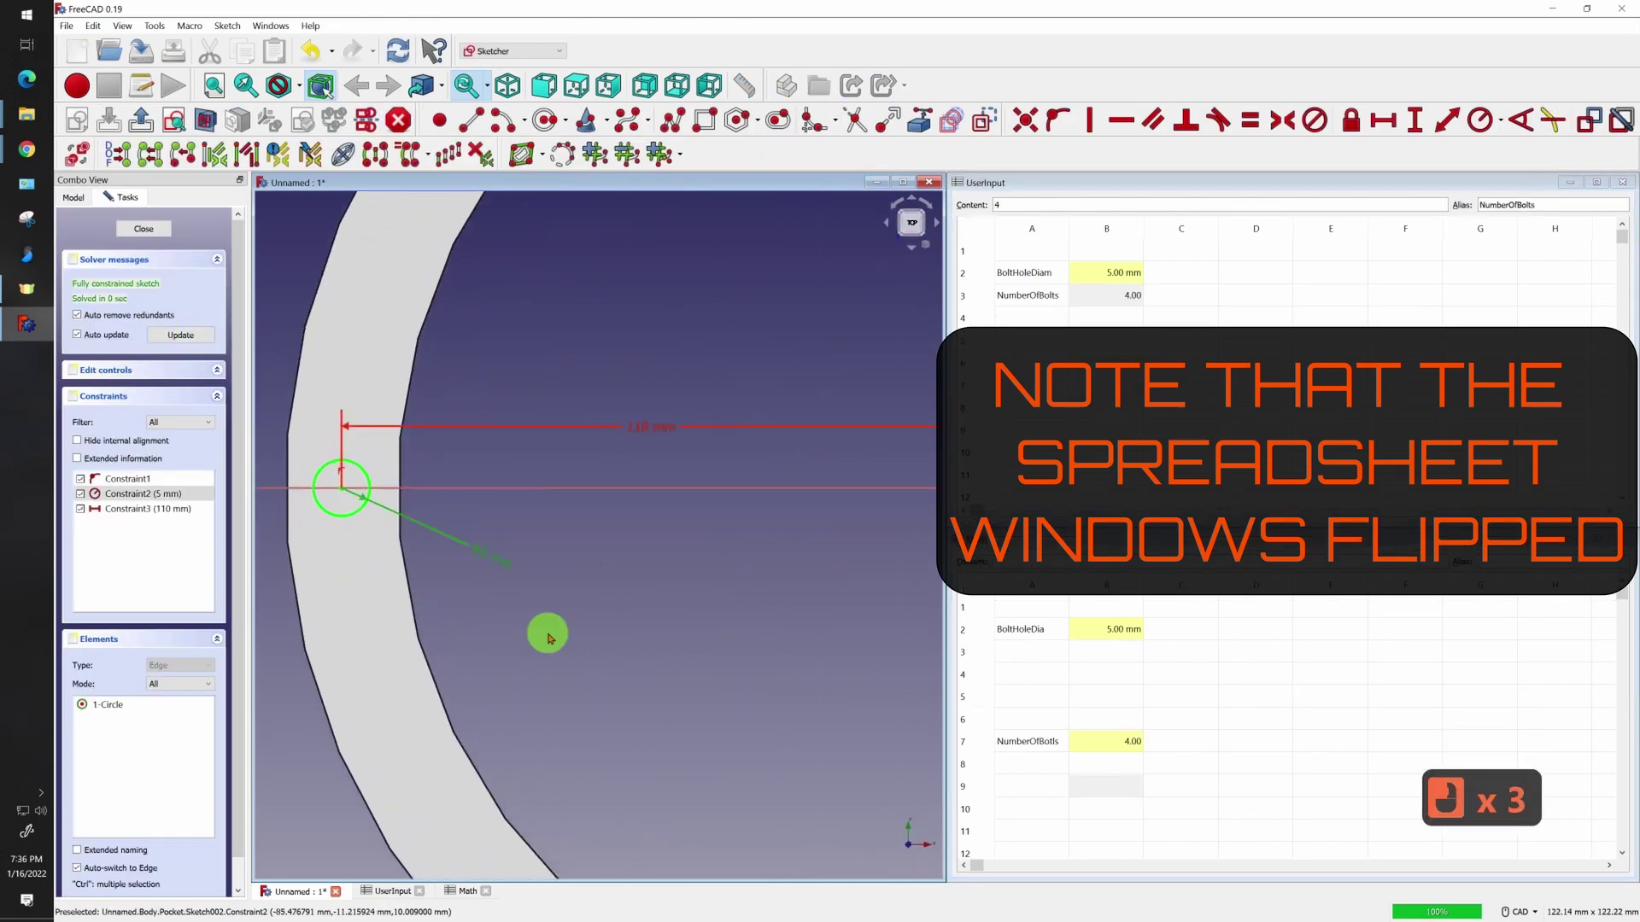
key(Delete)
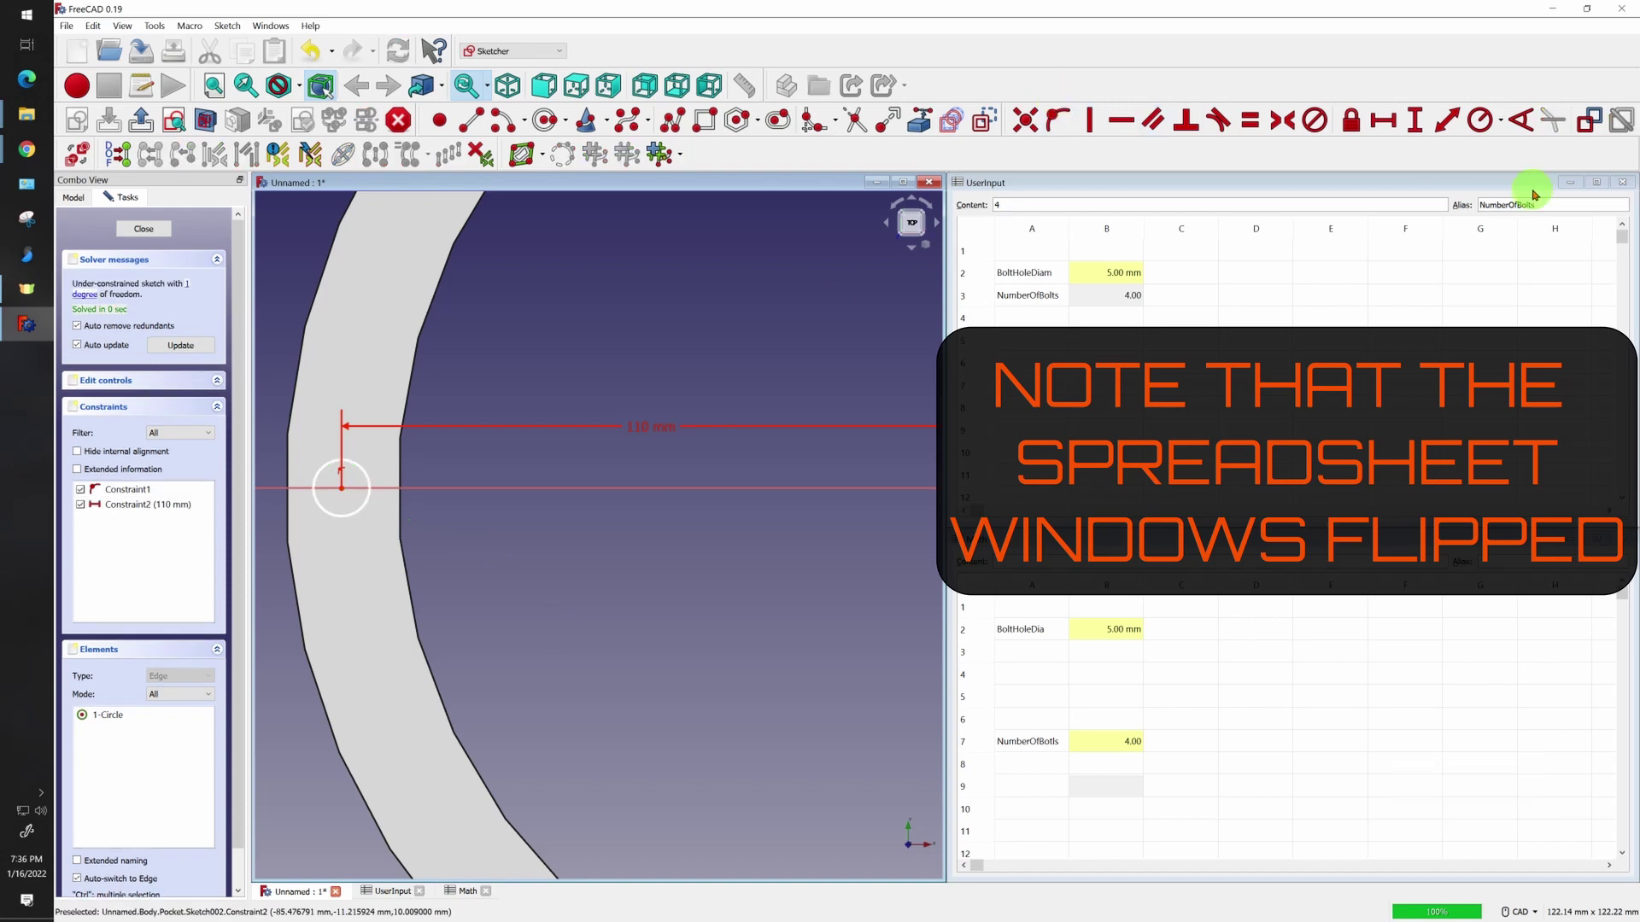
Add a diameter constraint on the bolt hole using formula <<Math>>.BoltHoleDia, then close the sketch
click(1500, 121)
click(1503, 157)
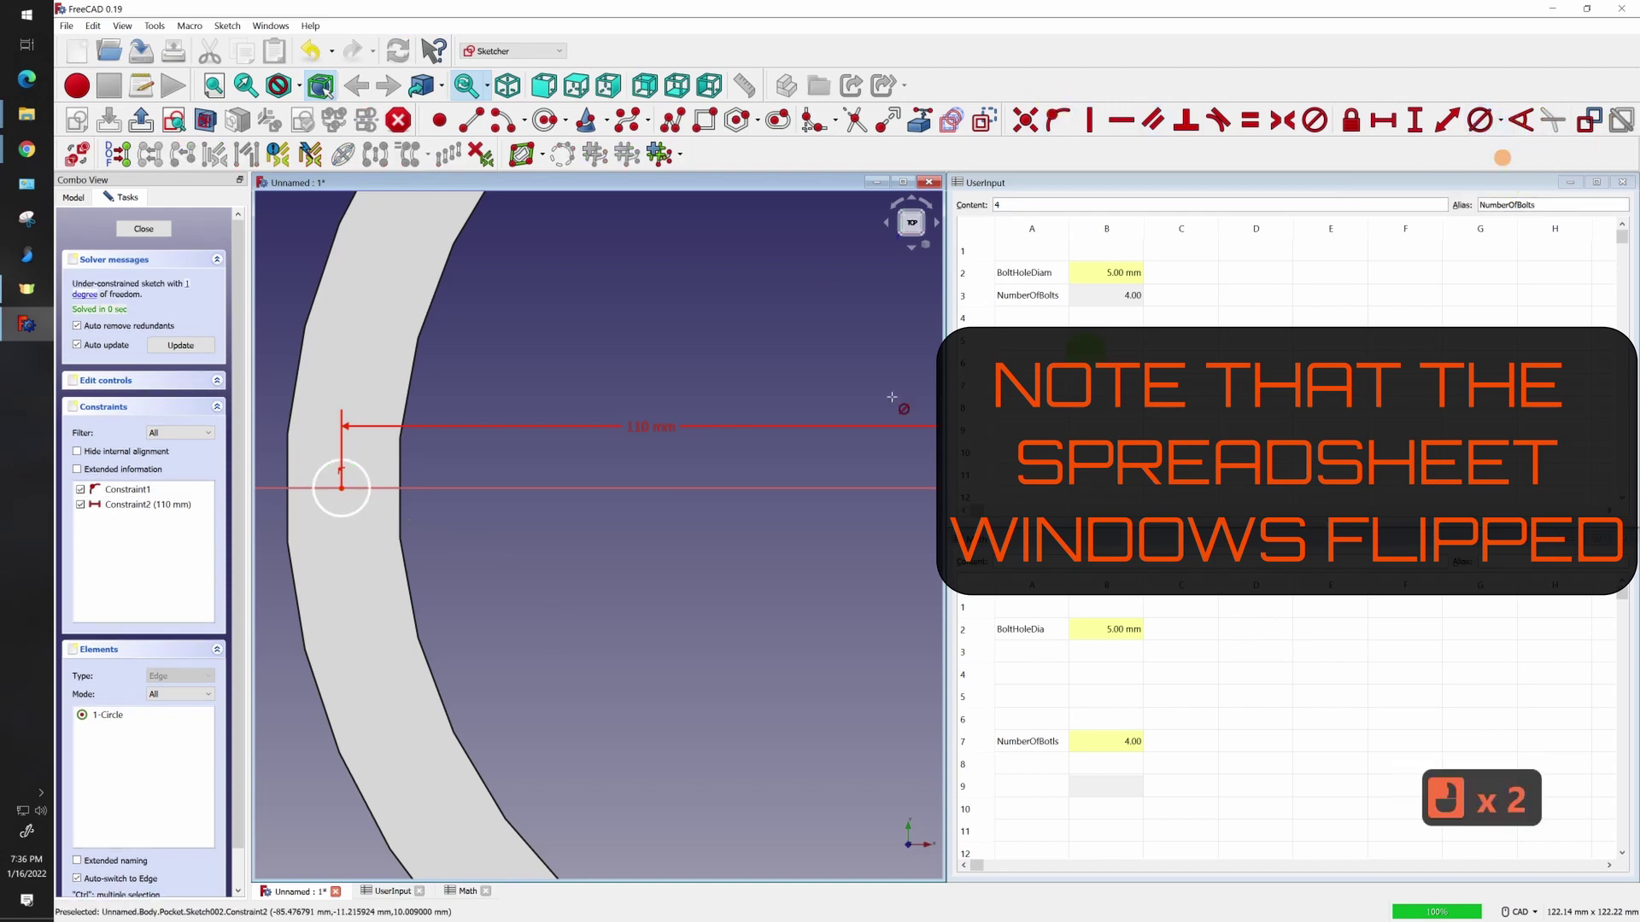
click(358, 506)
click(520, 527)
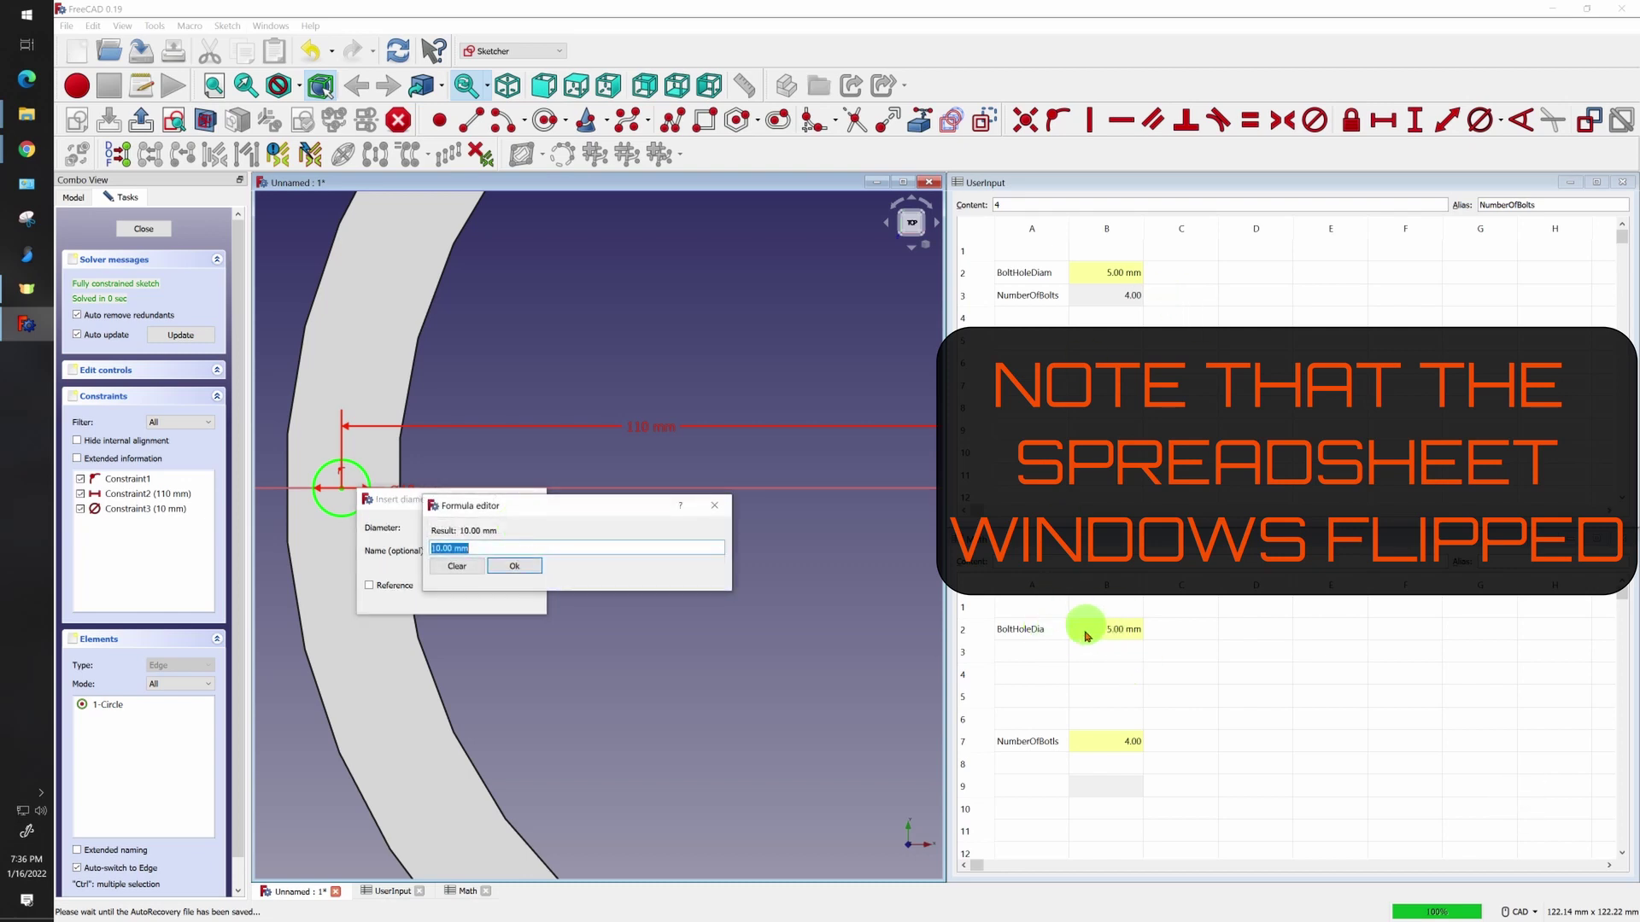
text(<<Math>>)
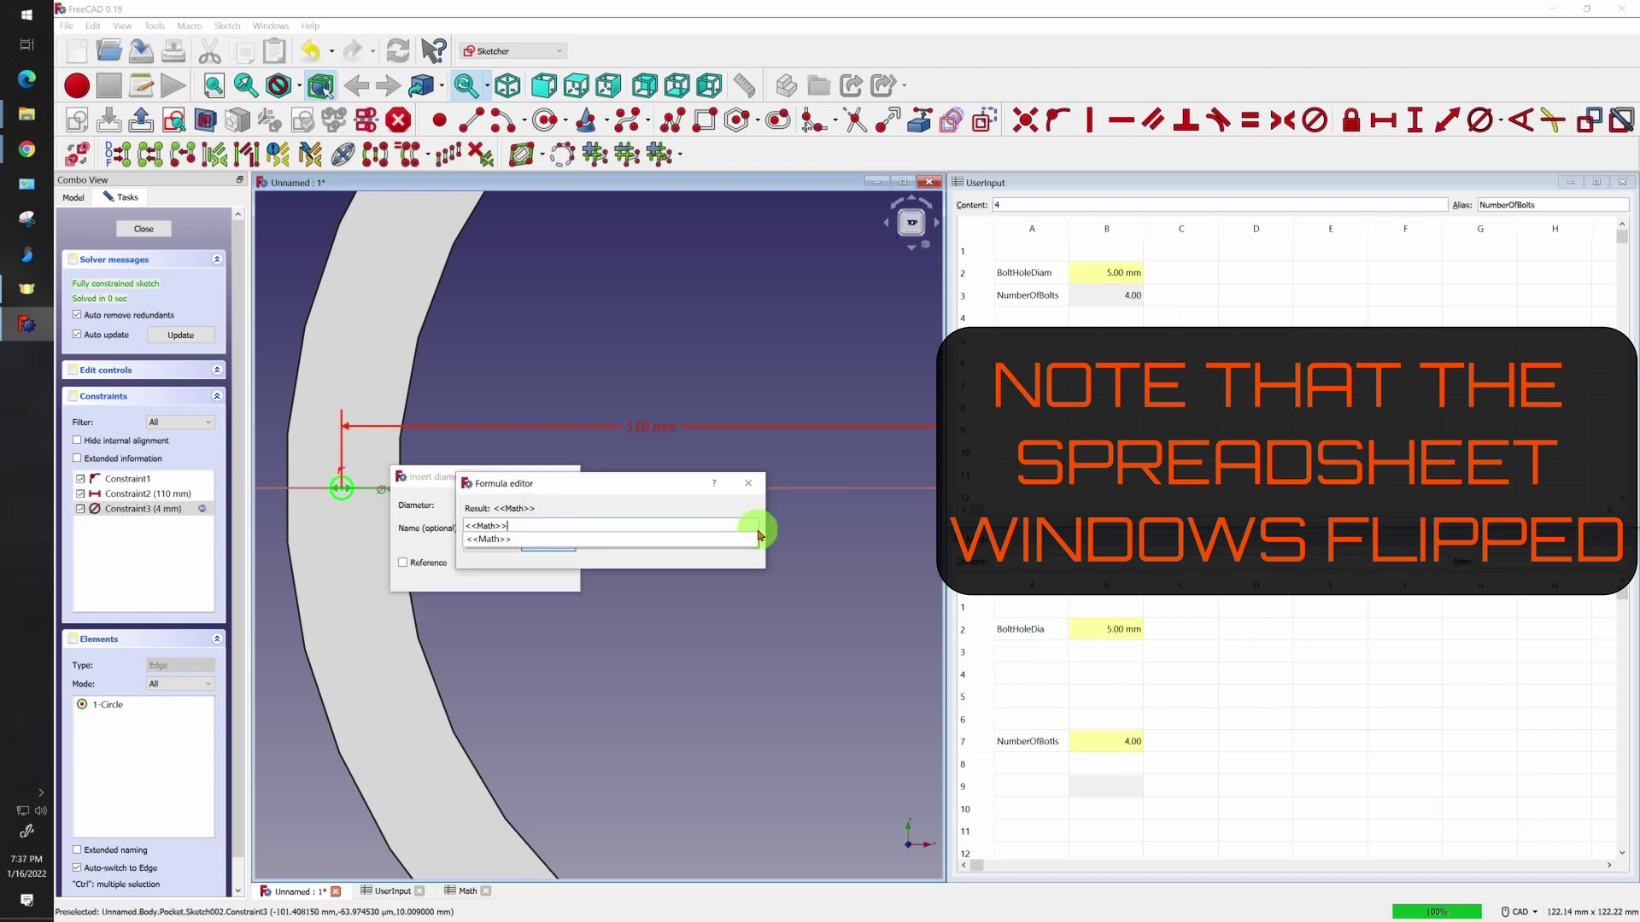
text(.bo)
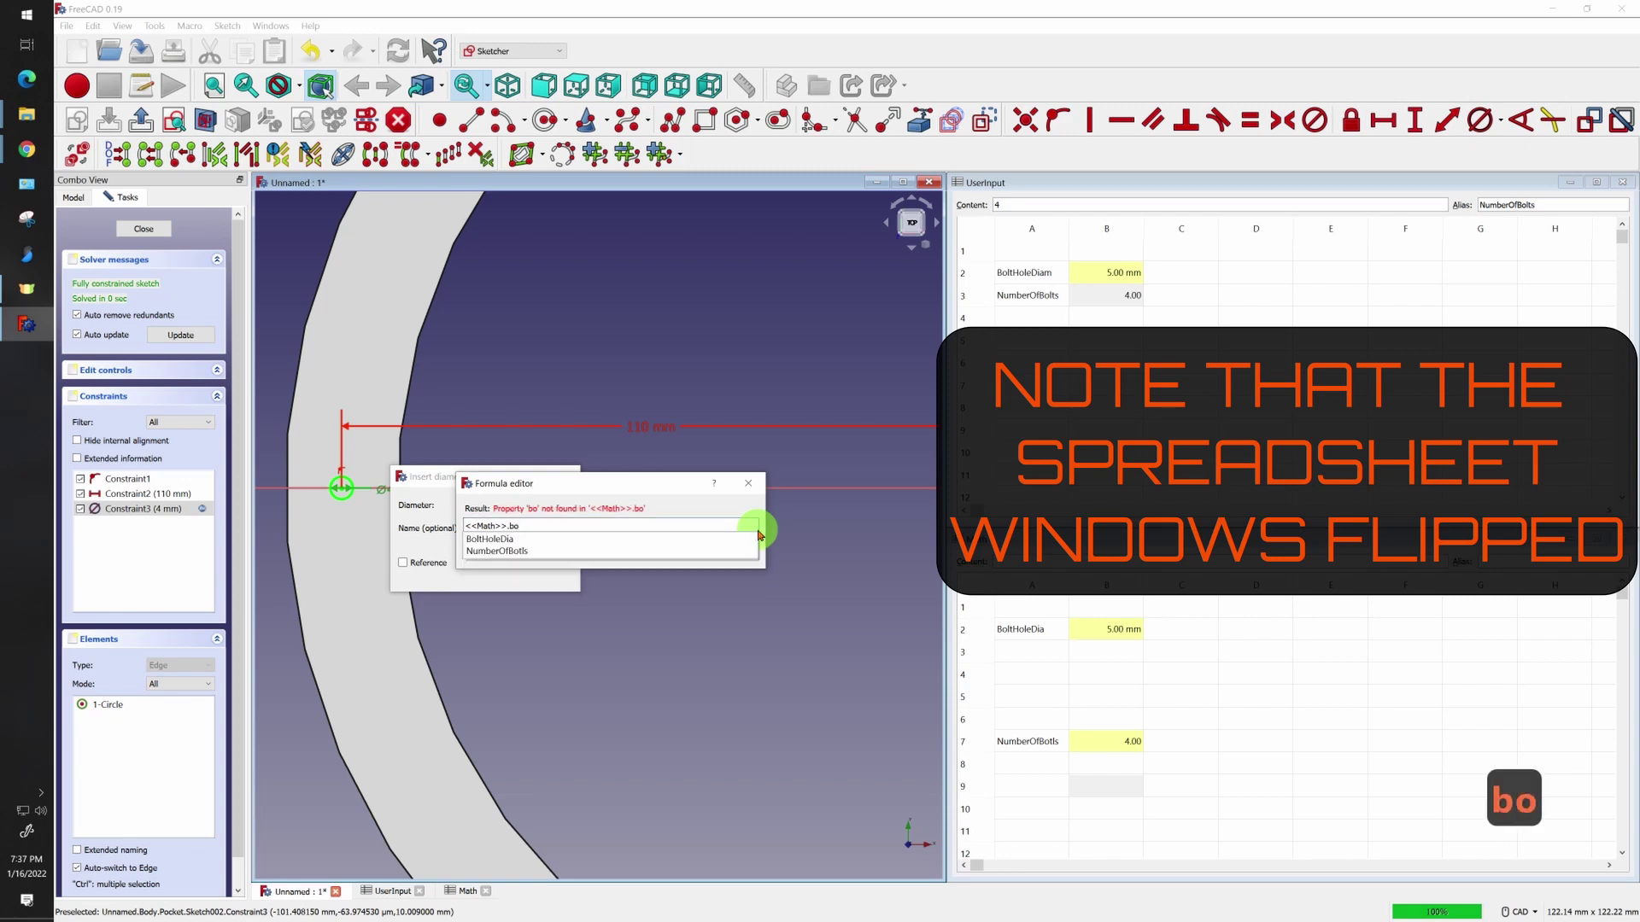
click(507, 542)
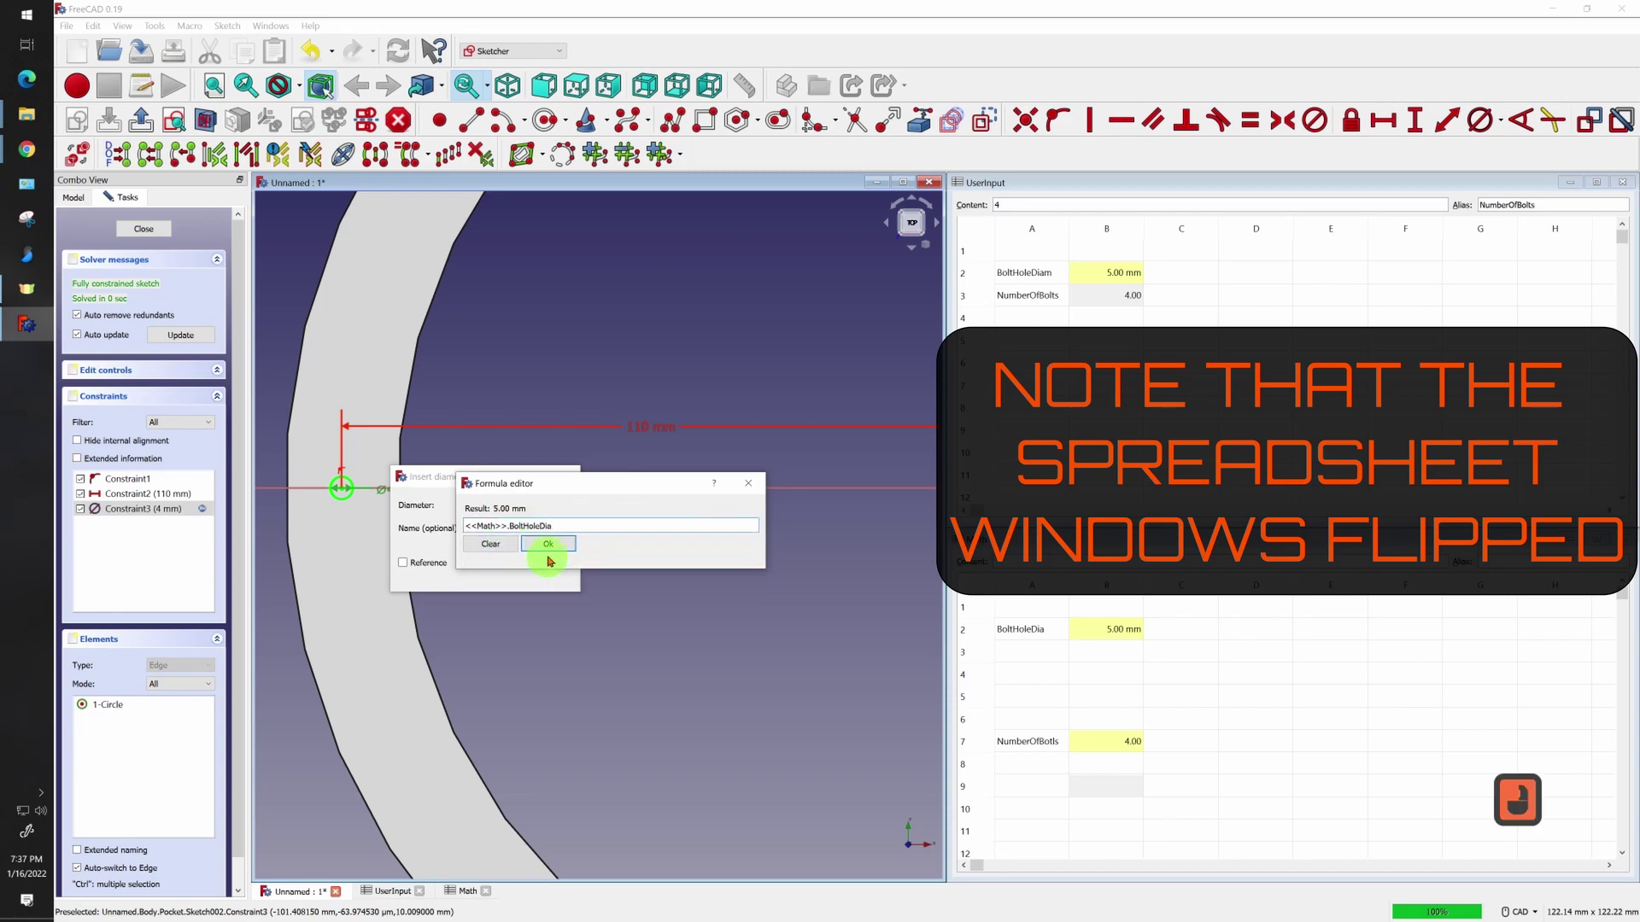
click(549, 557)
click(512, 574)
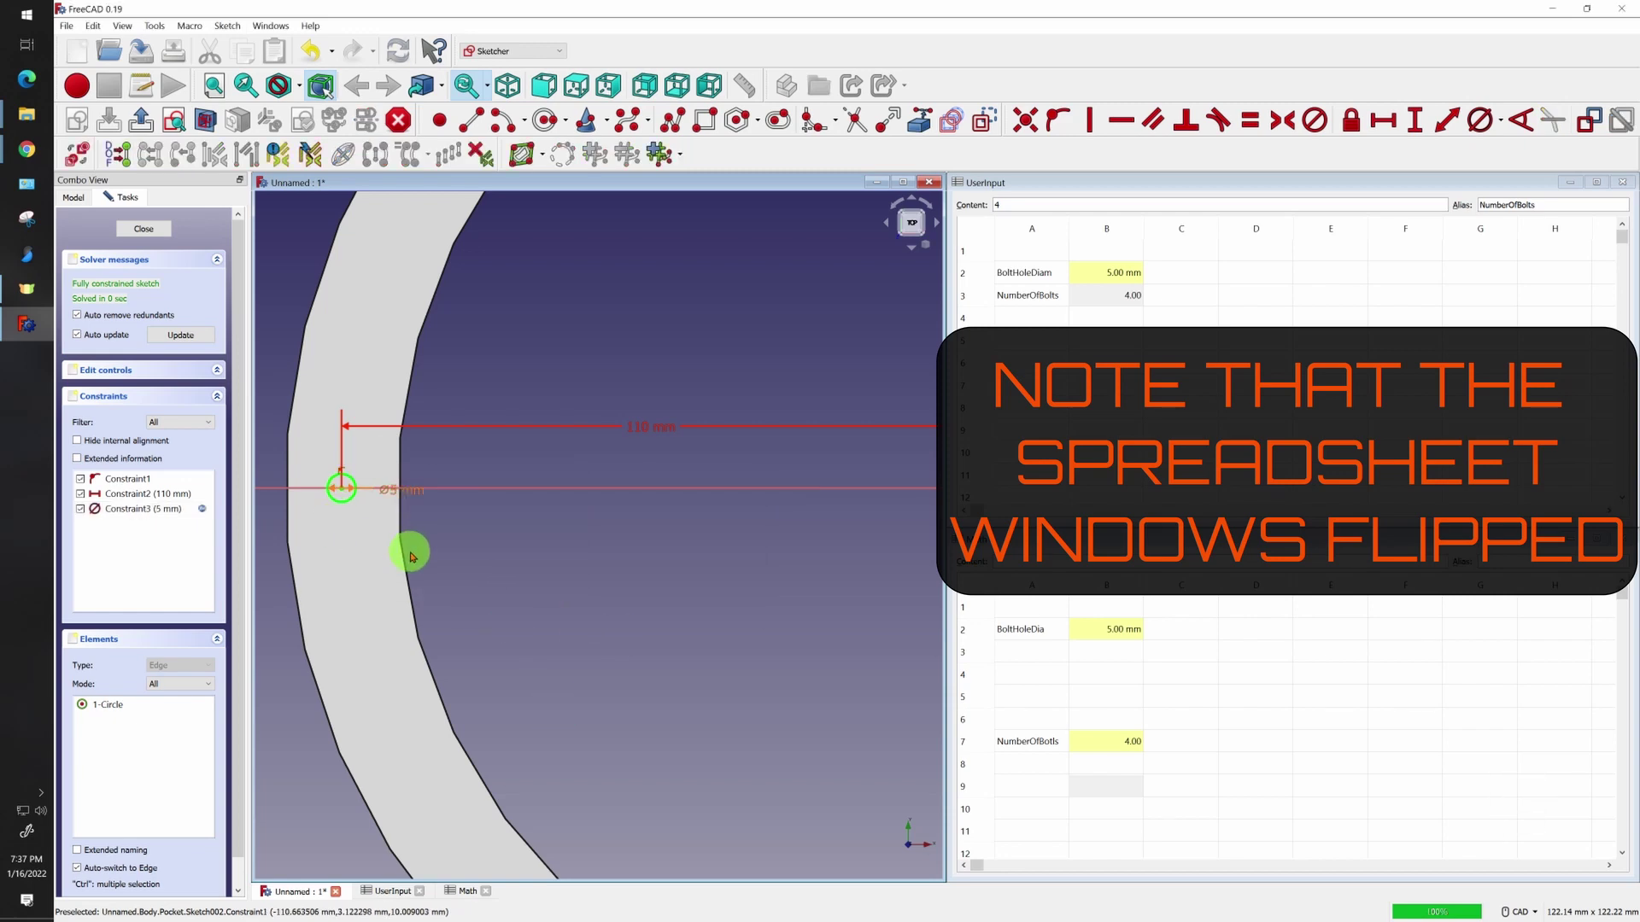
click(147, 229)
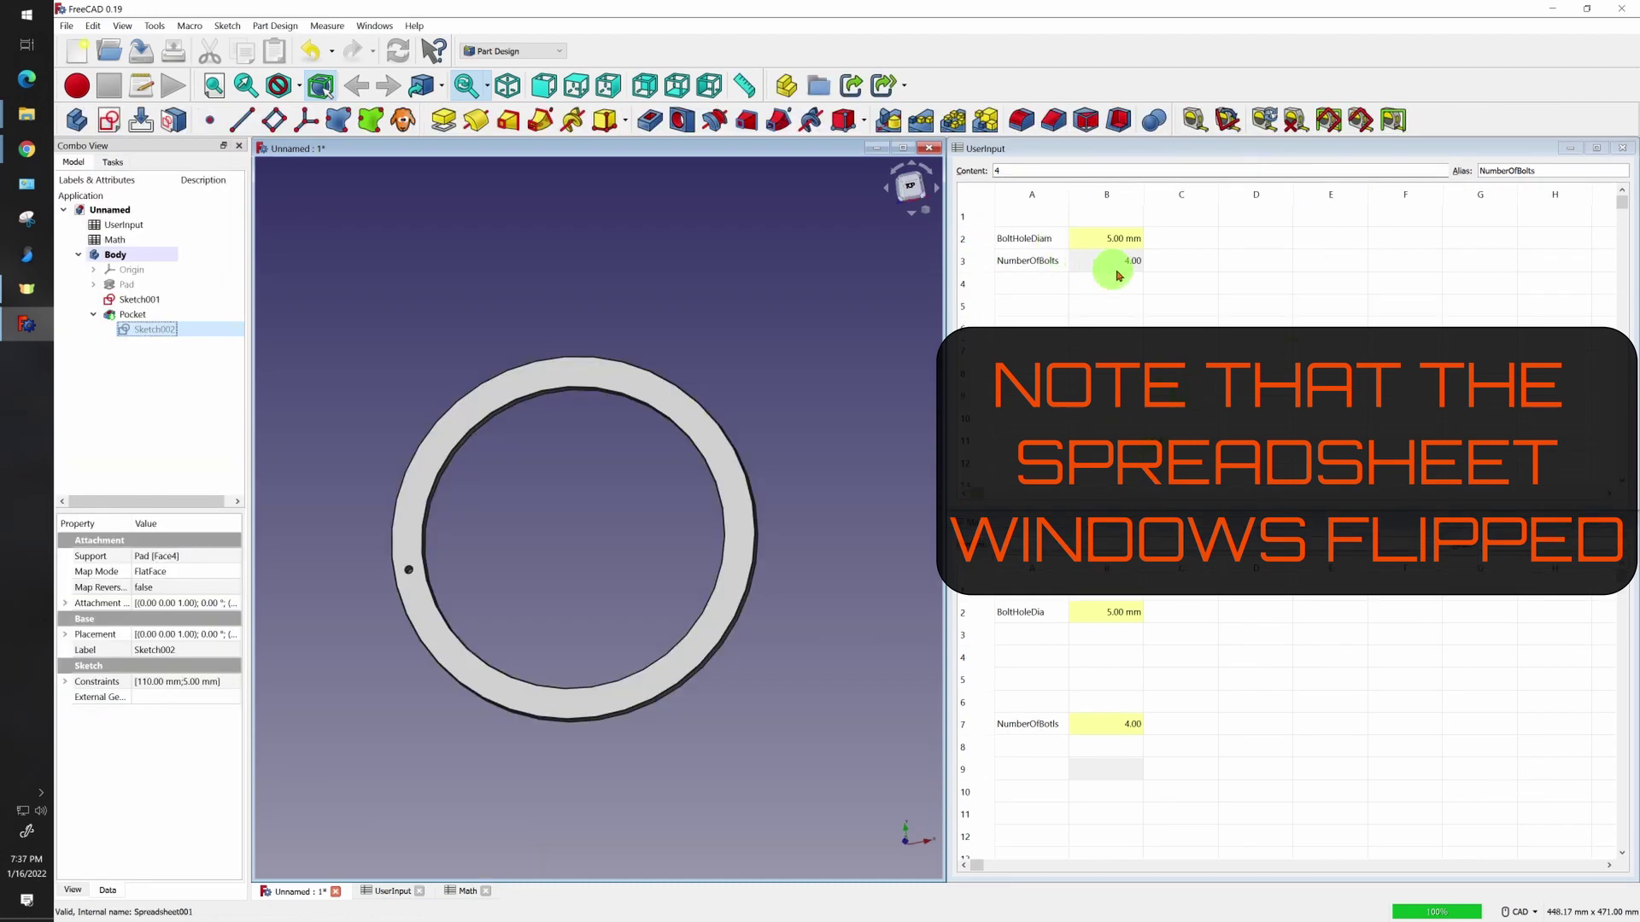
Enter 10mm in UserInput cell B2 to enlarge the ring's bolt hole
double_click(1106, 240)
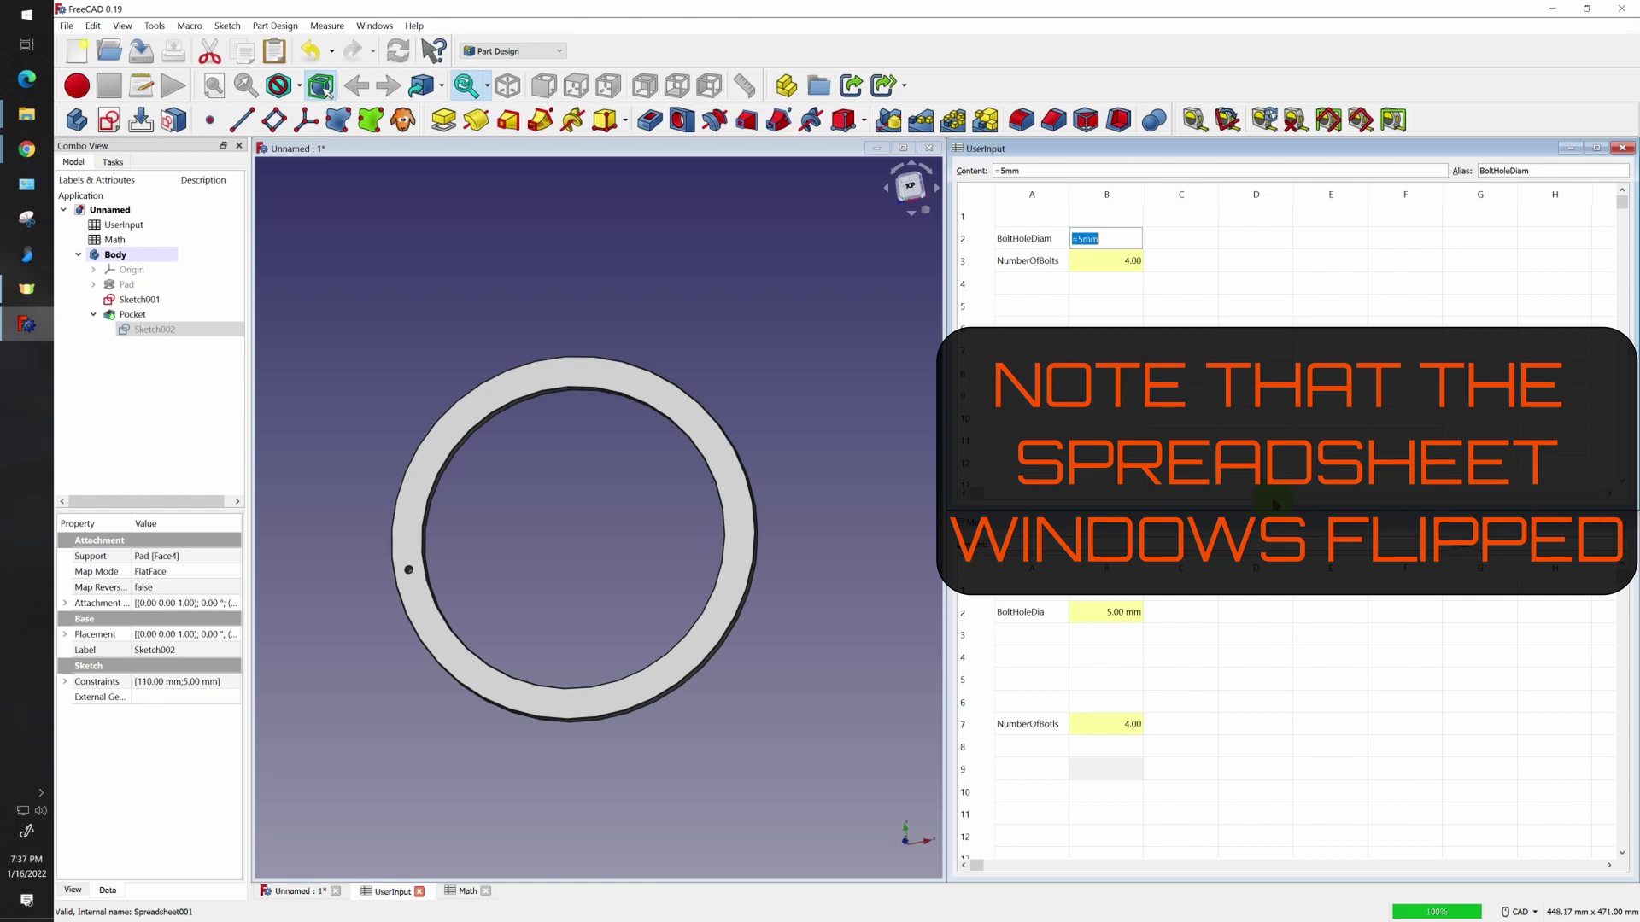
text(10mm)
key(Return)
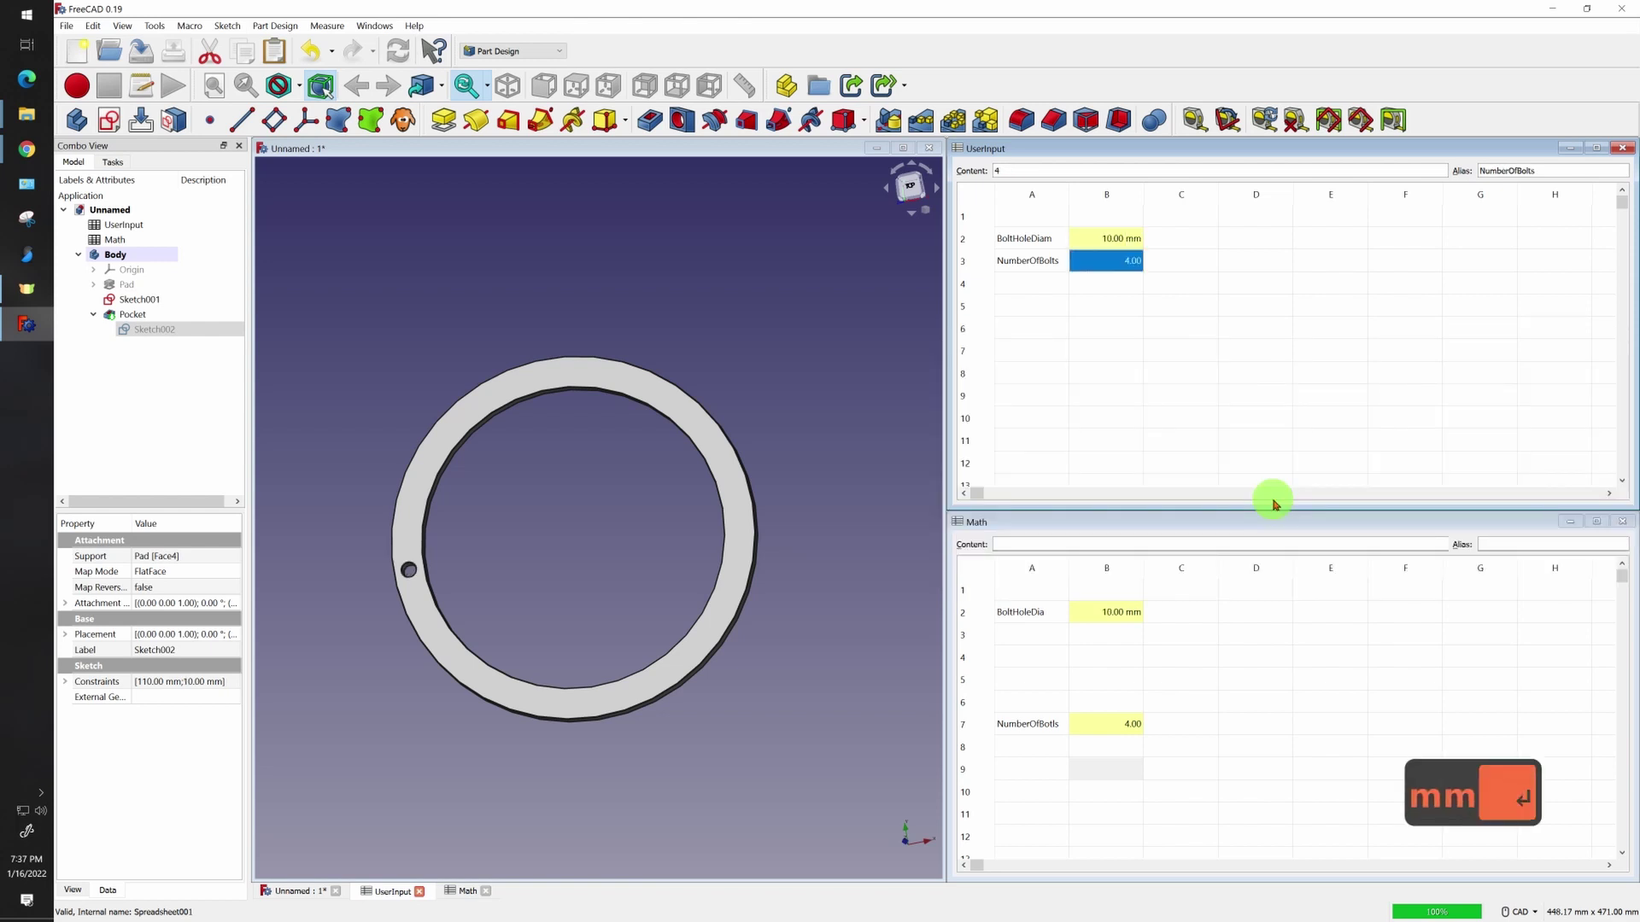
double_click(1132, 241)
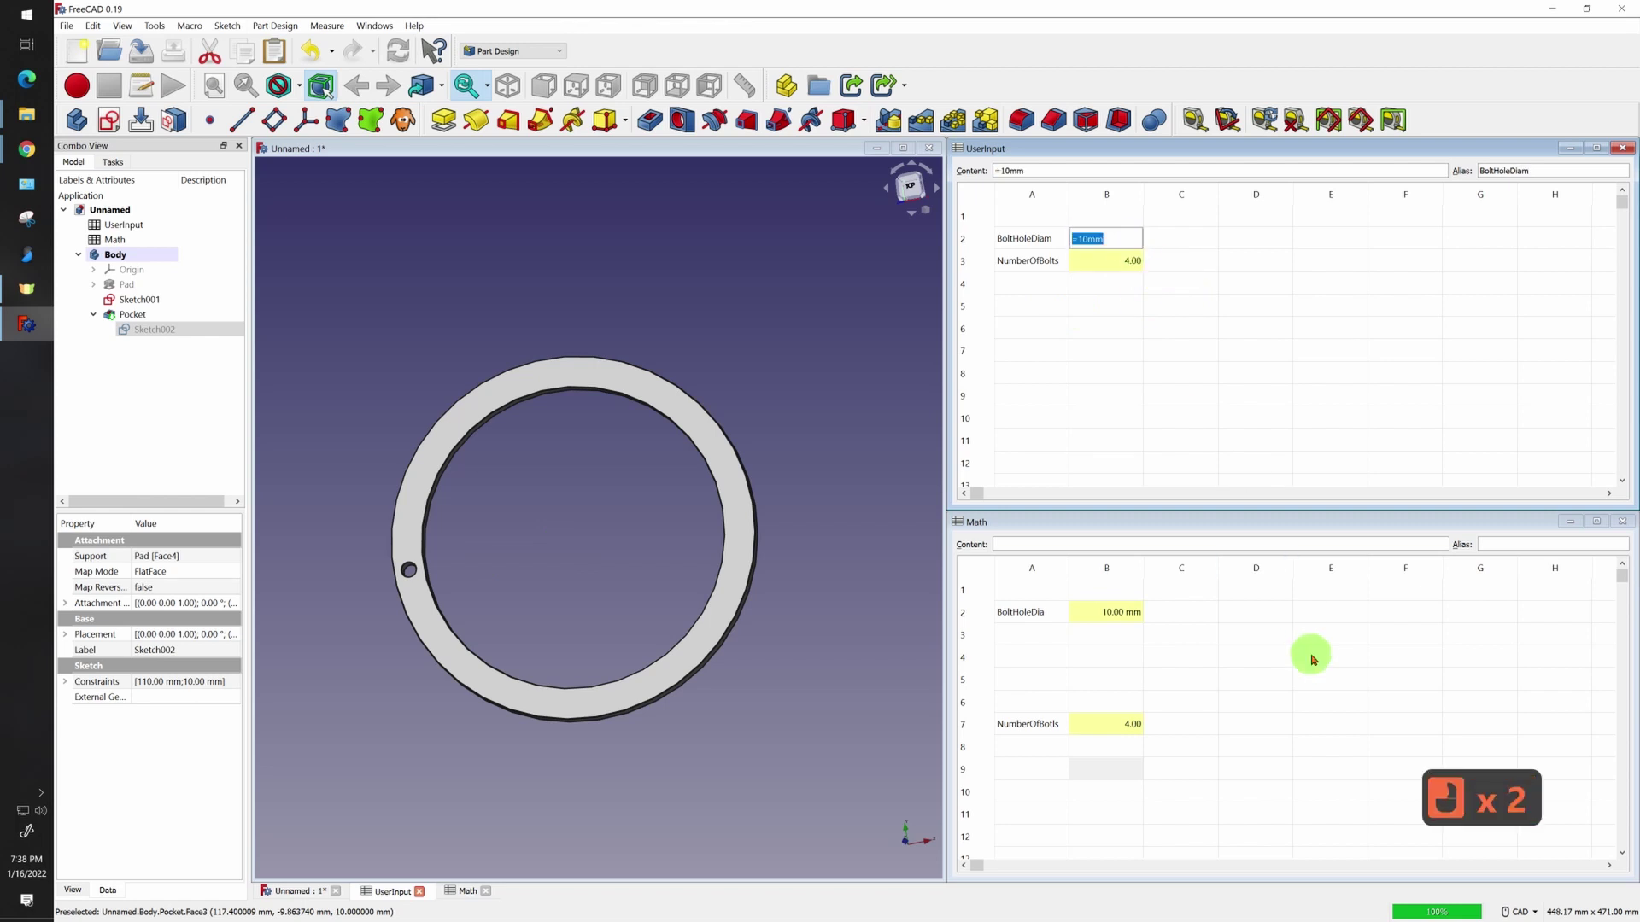
Change the bolt hole diameter in B2 to -1 and check Sketch002's solver failure
text(-1)
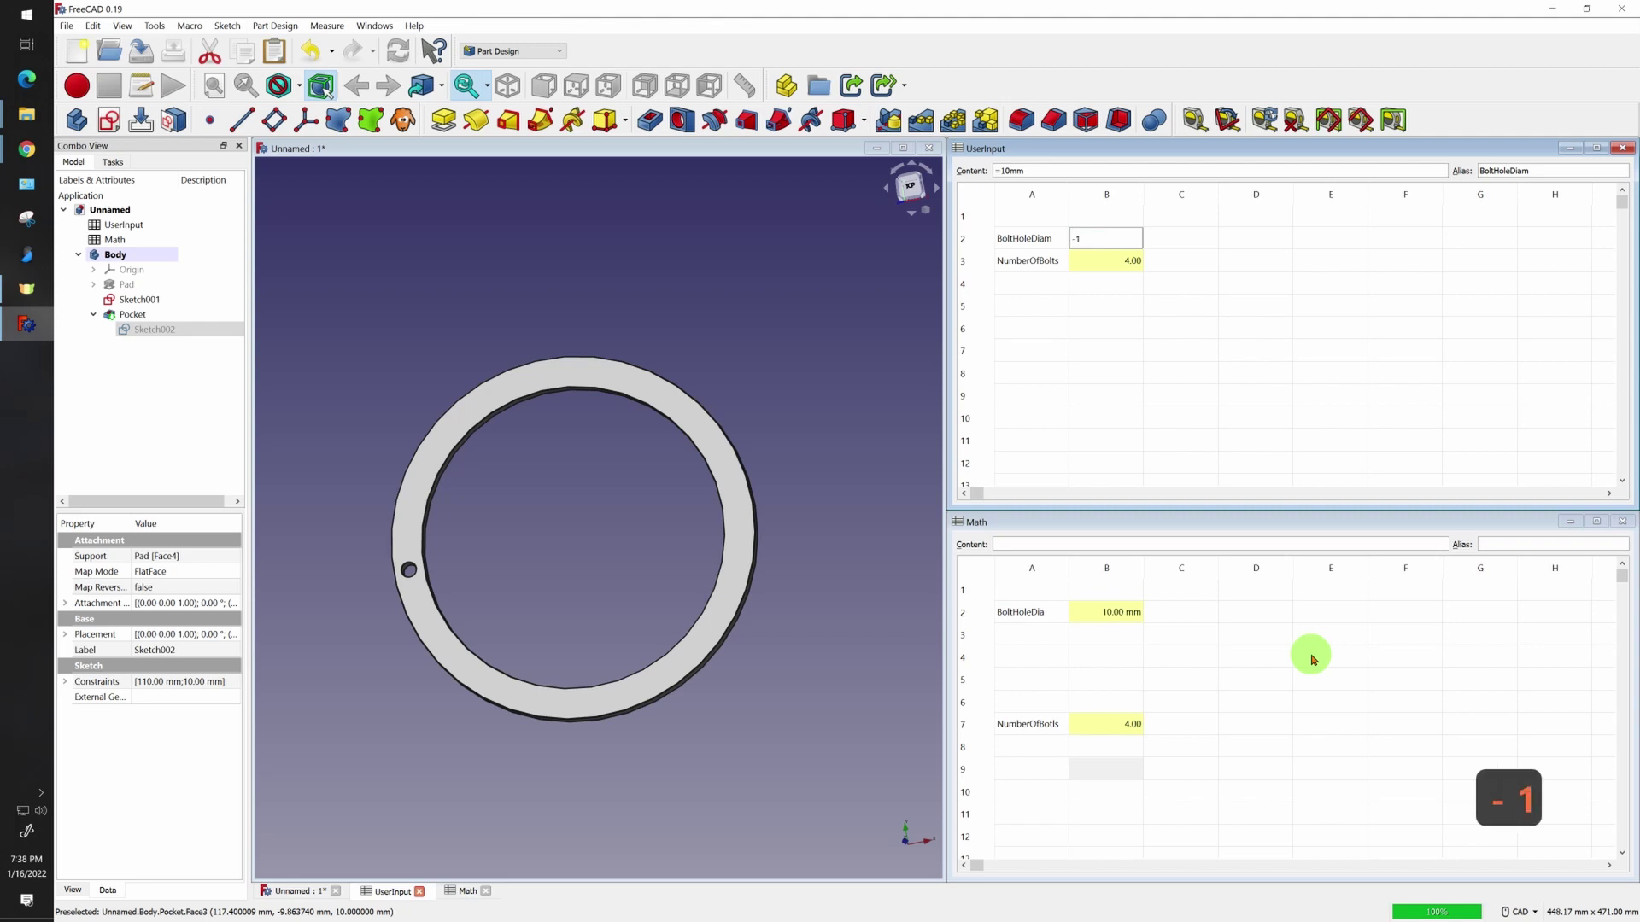
text(mm)
key(Return)
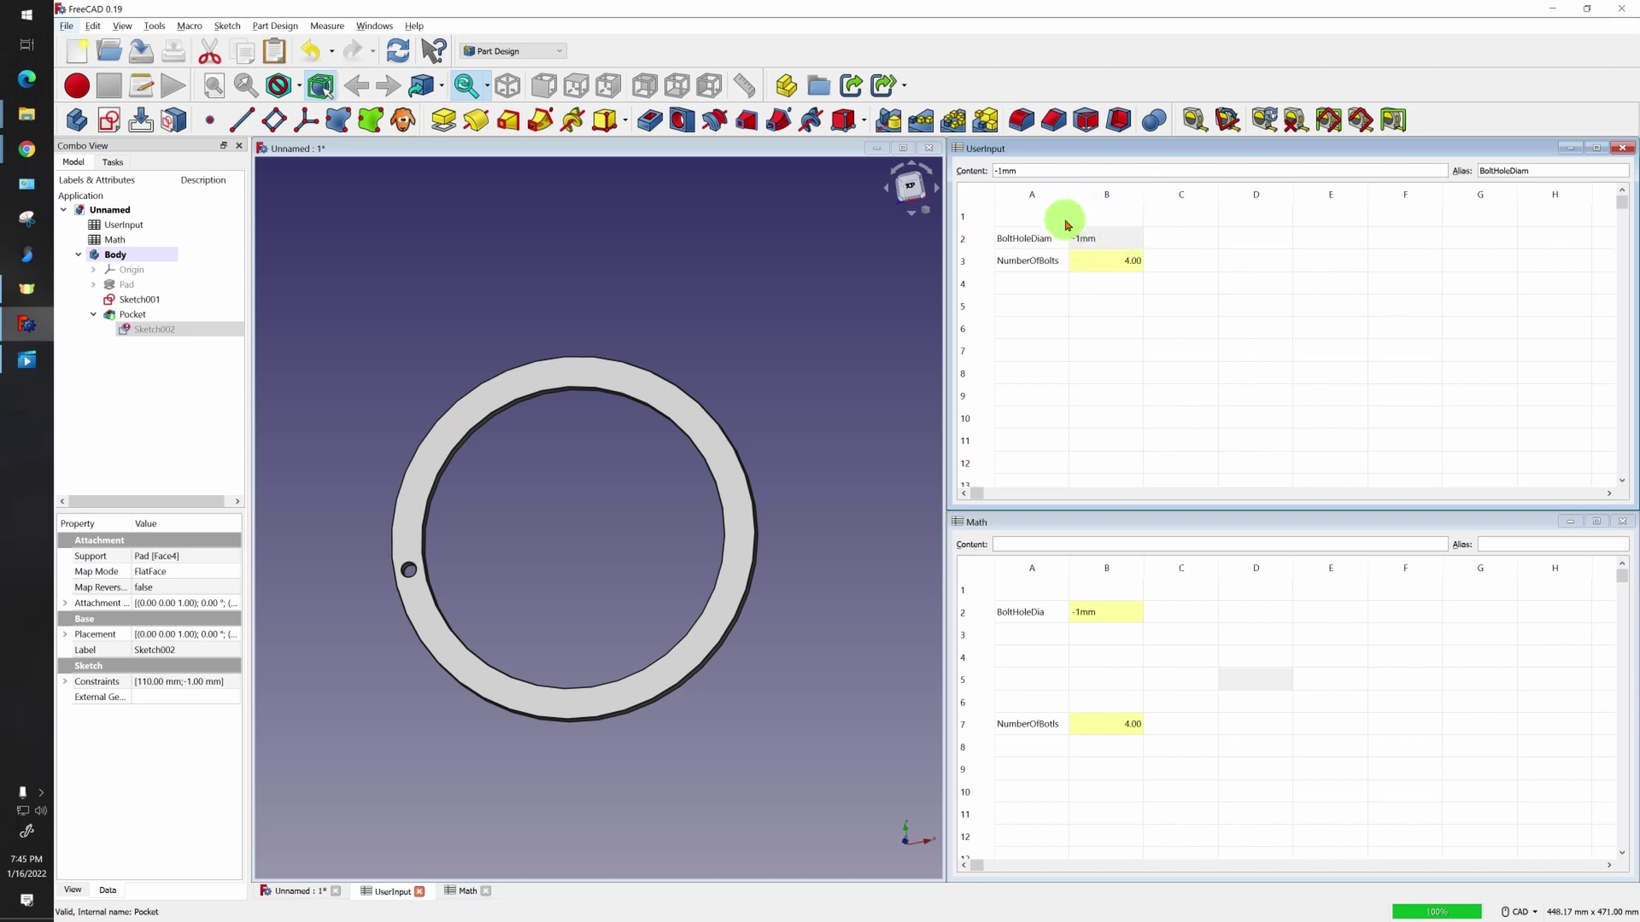
double_click(1119, 244)
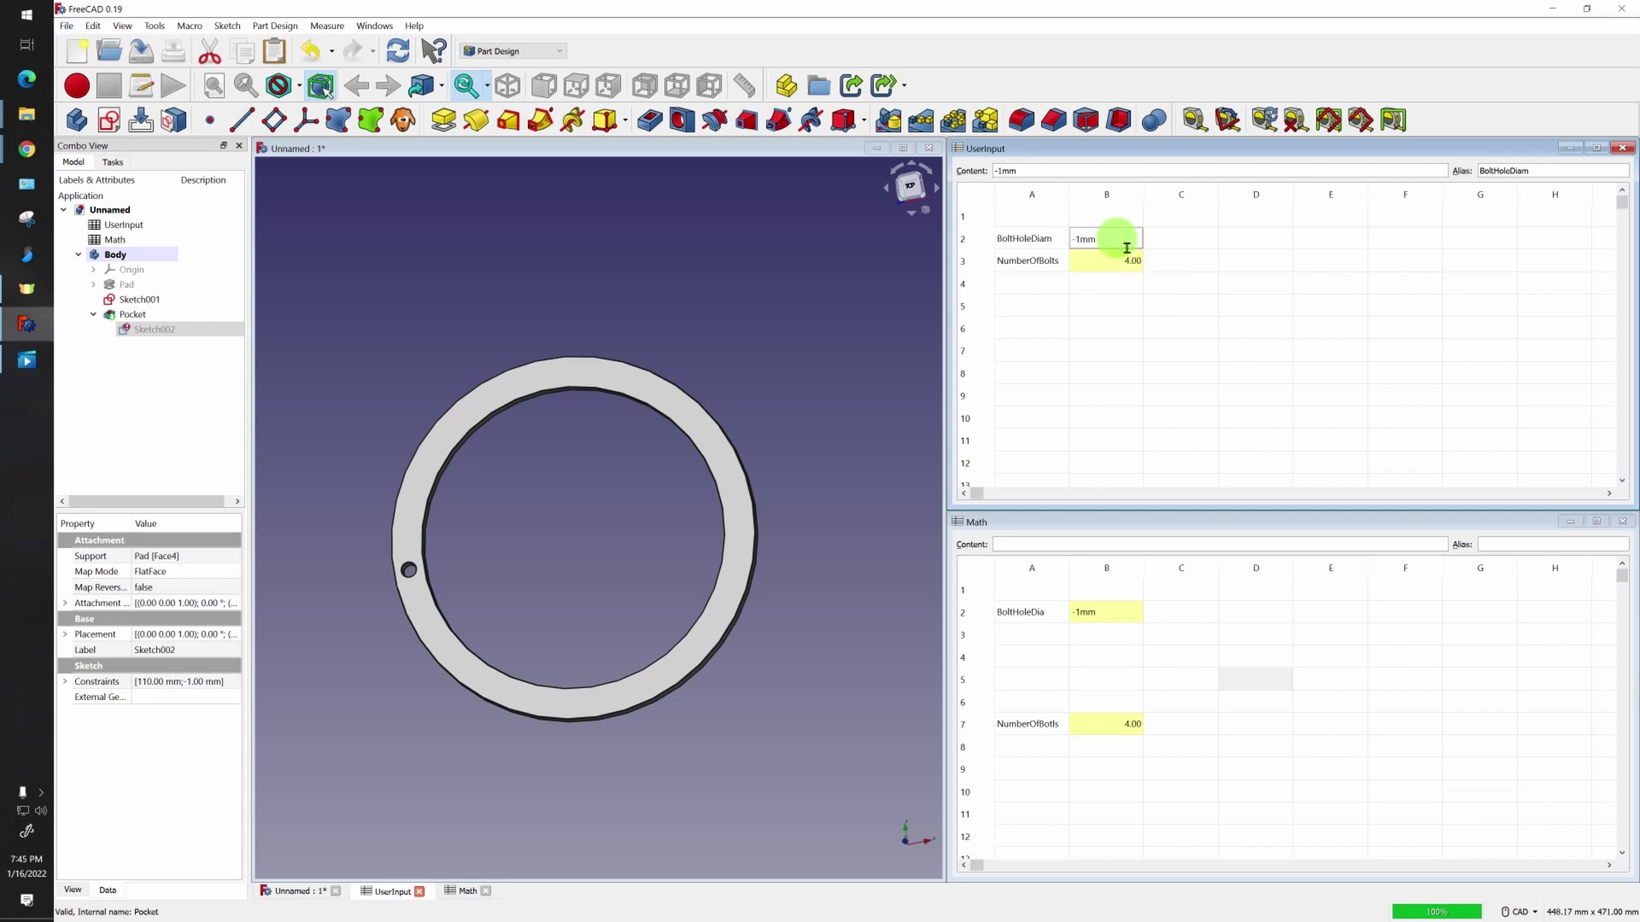
key(BackSpace)
key(BackSpace)
key(Return)
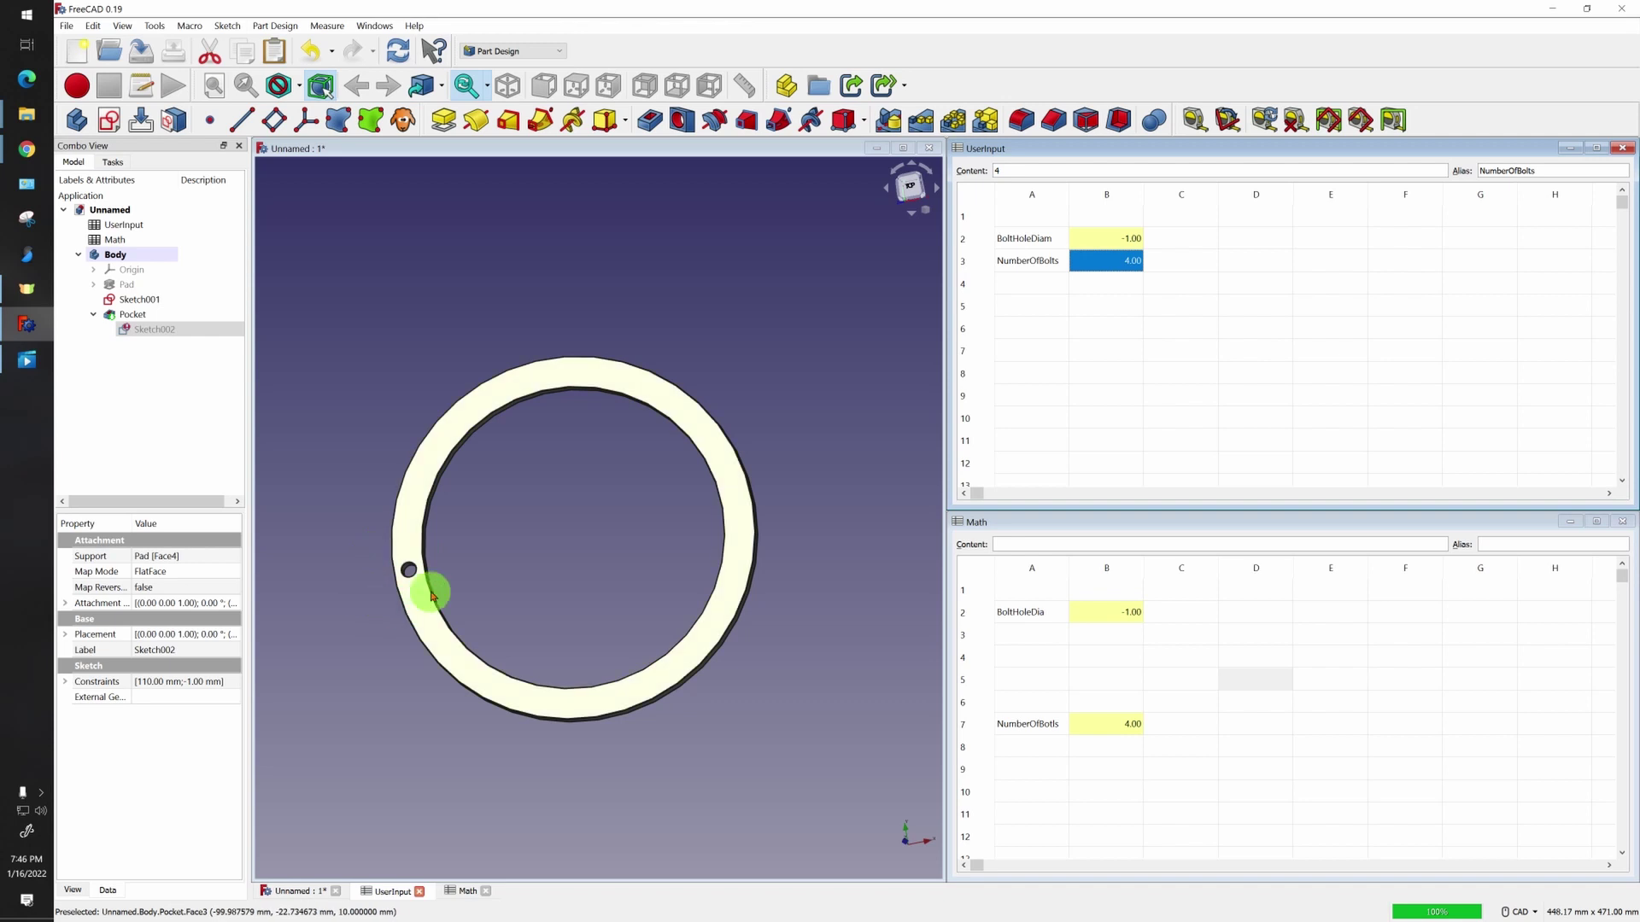
click(170, 331)
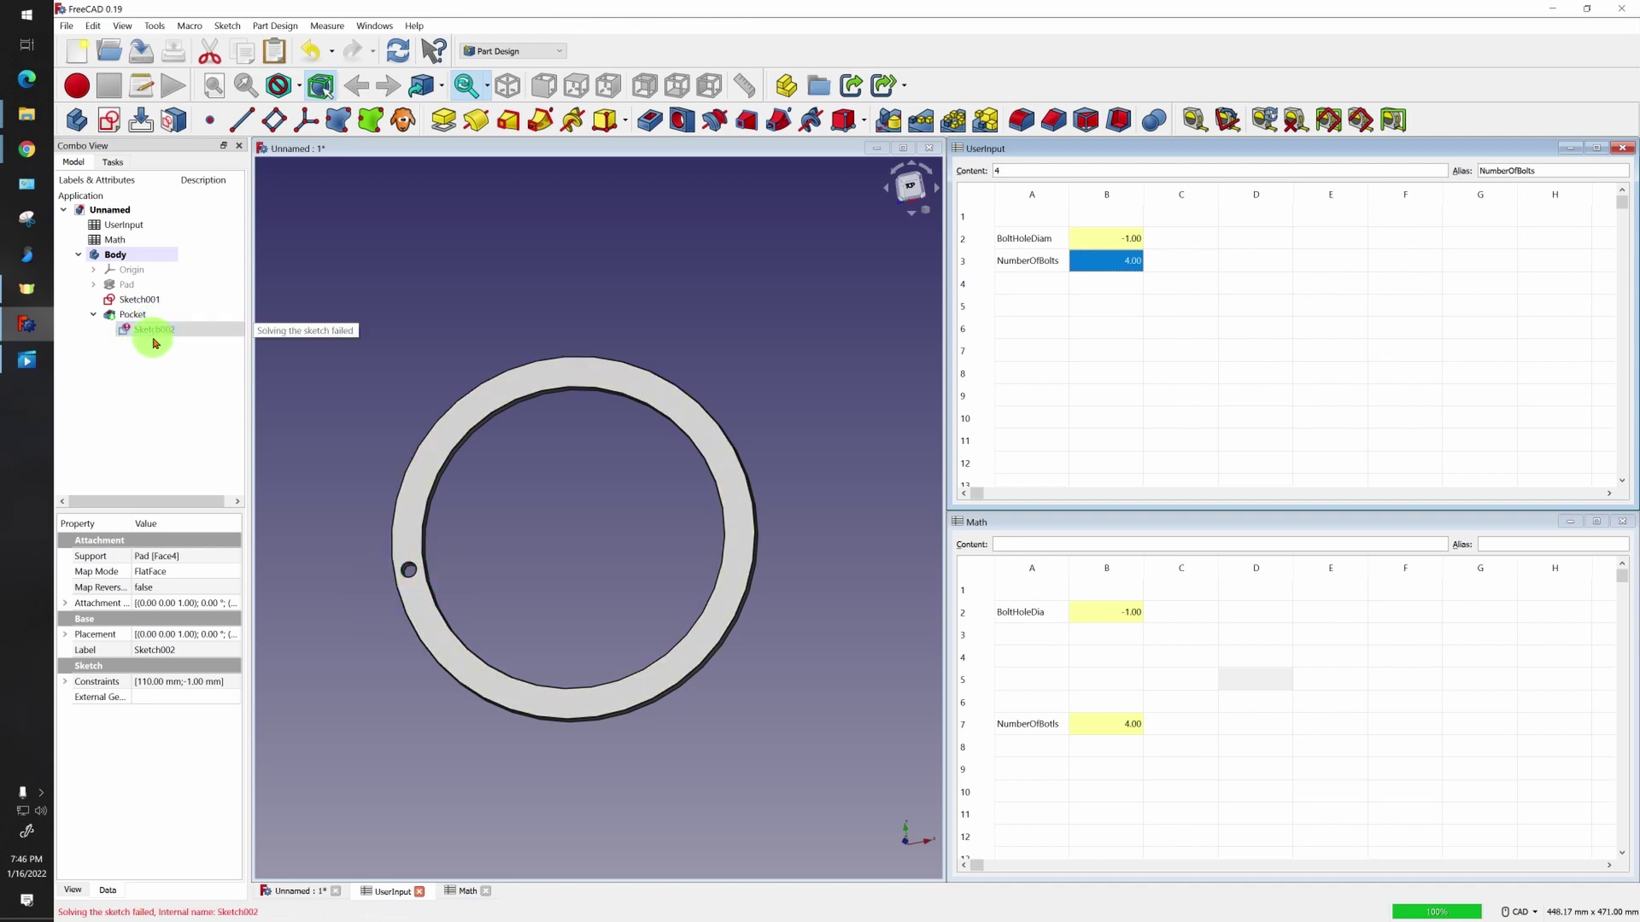
click(1032, 635)
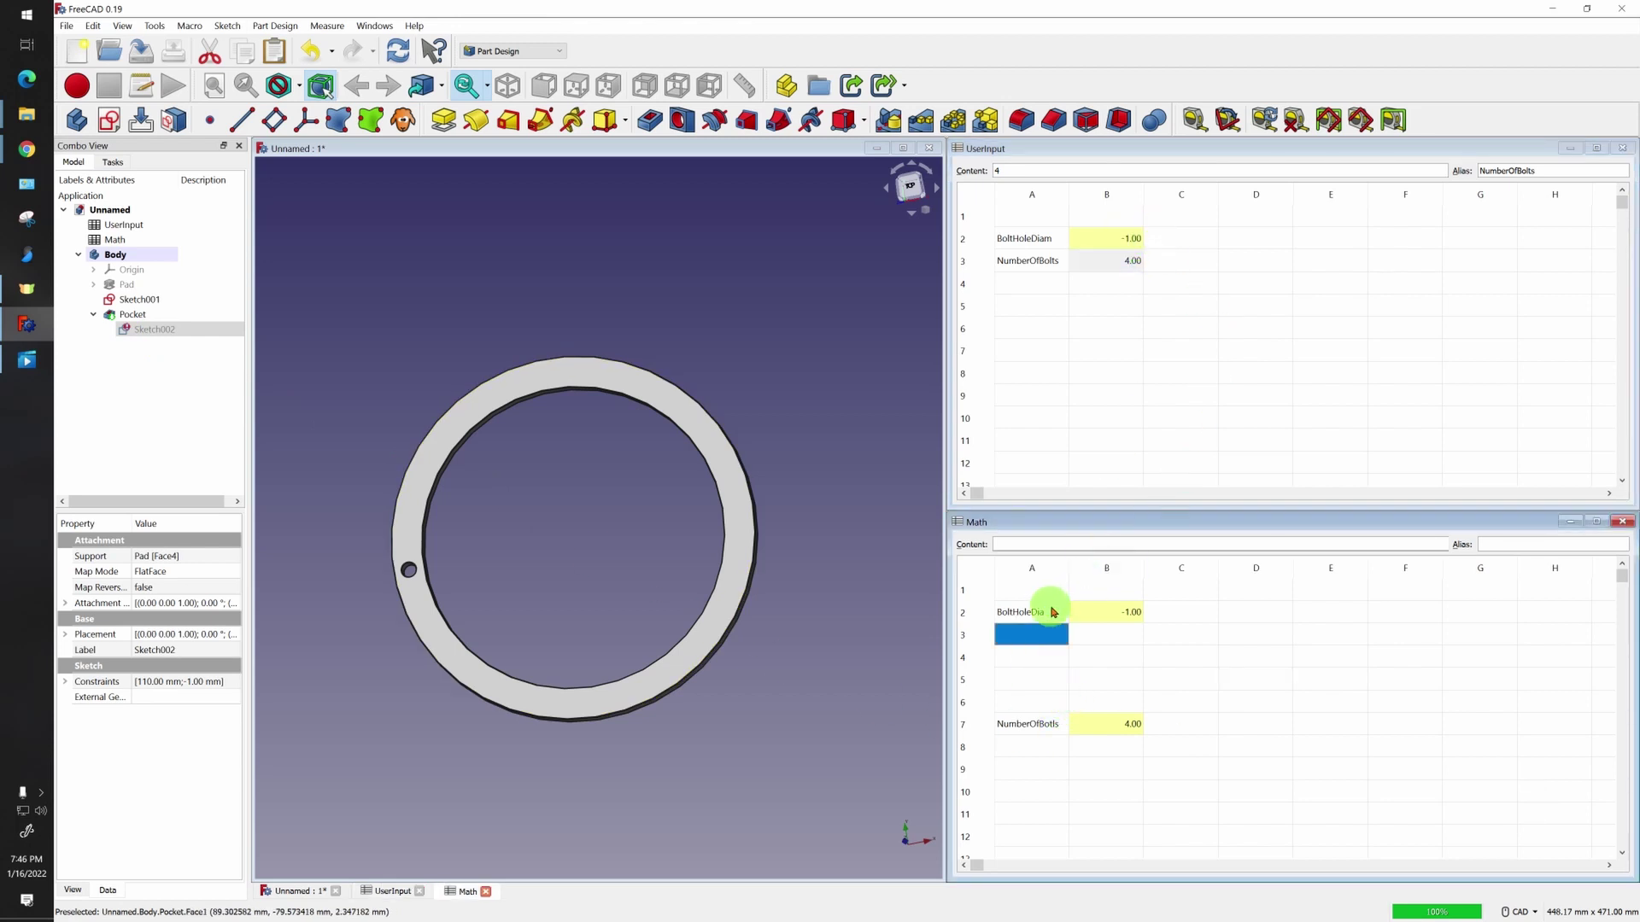
Enter =<<UserInput>>.BoltHoleDiam in Math cell A3, which shows -1.00
click(1047, 634)
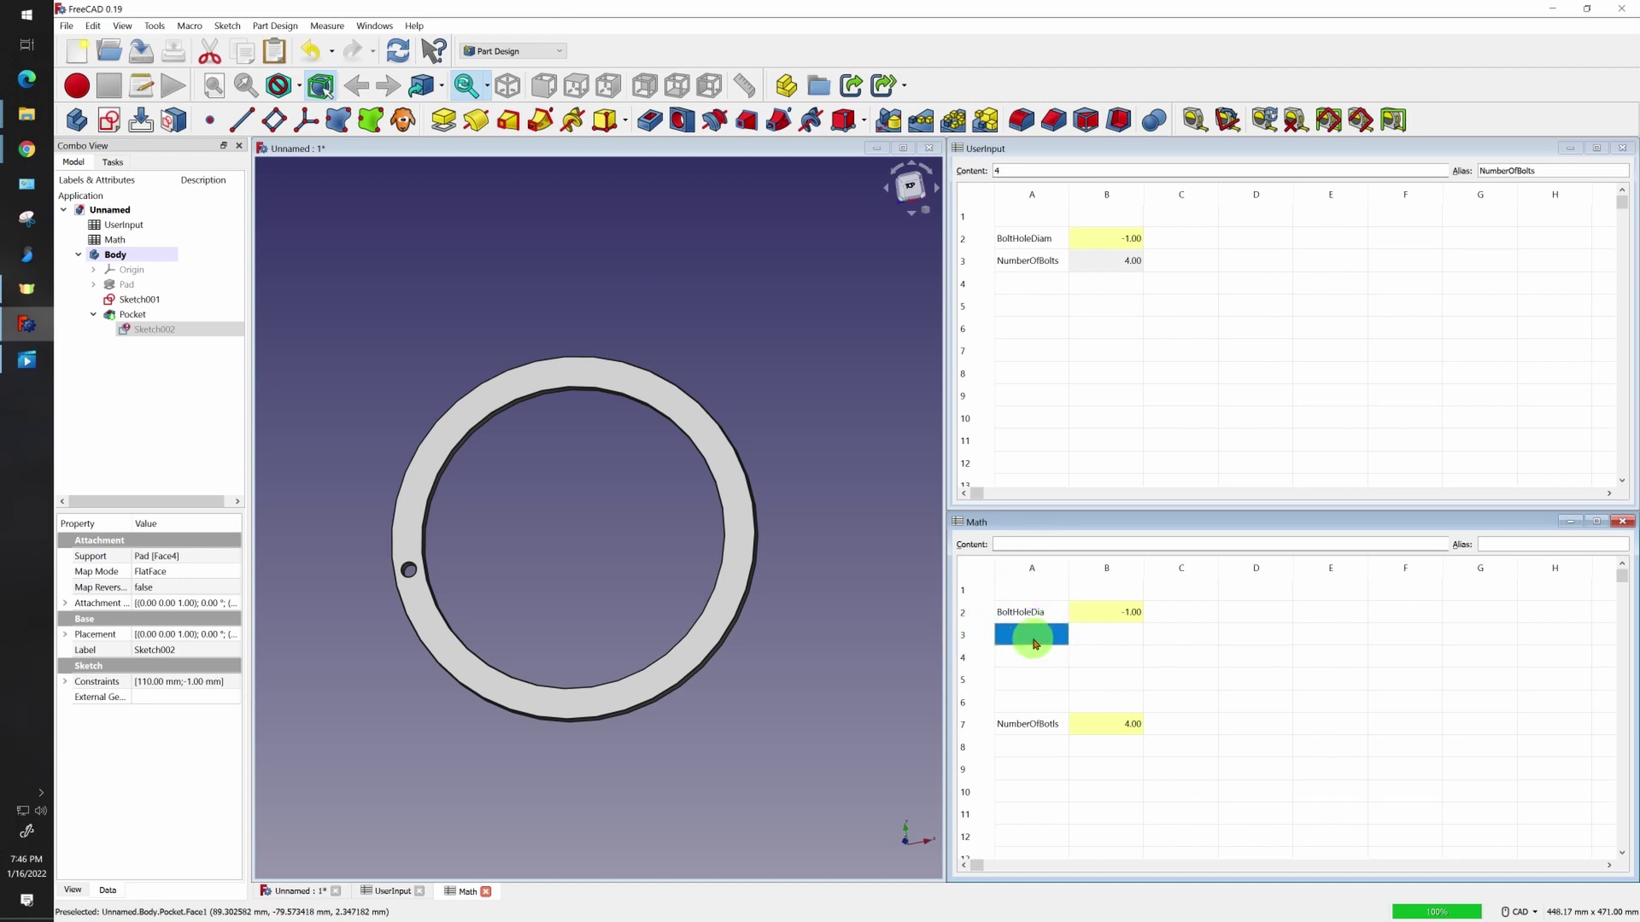
double_click(1034, 644)
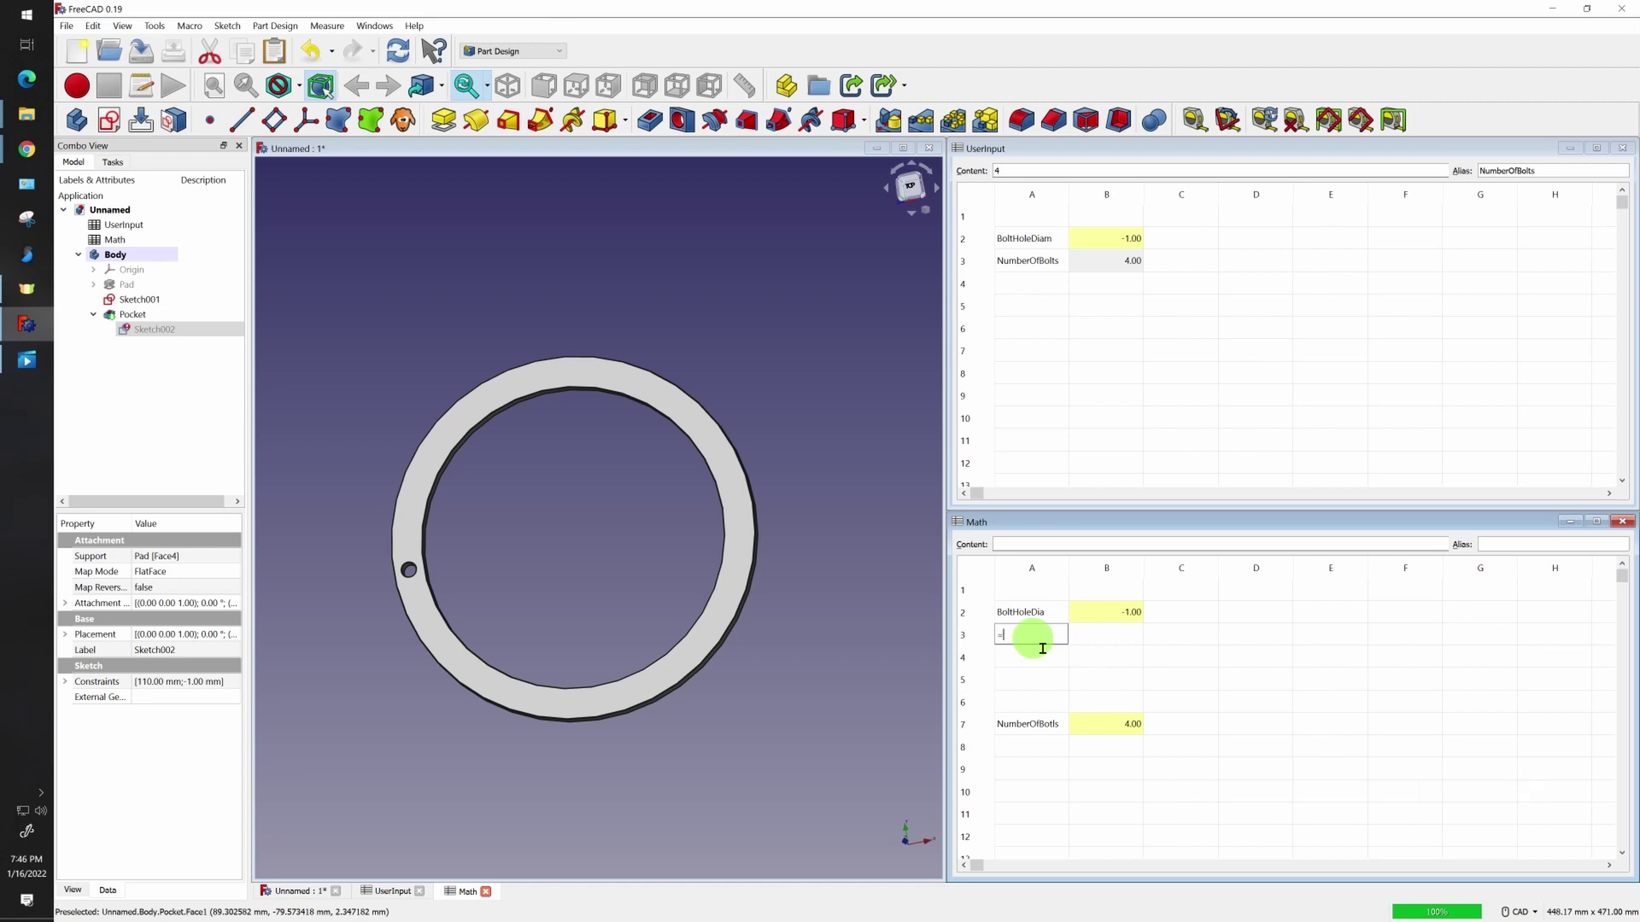
text(=user)
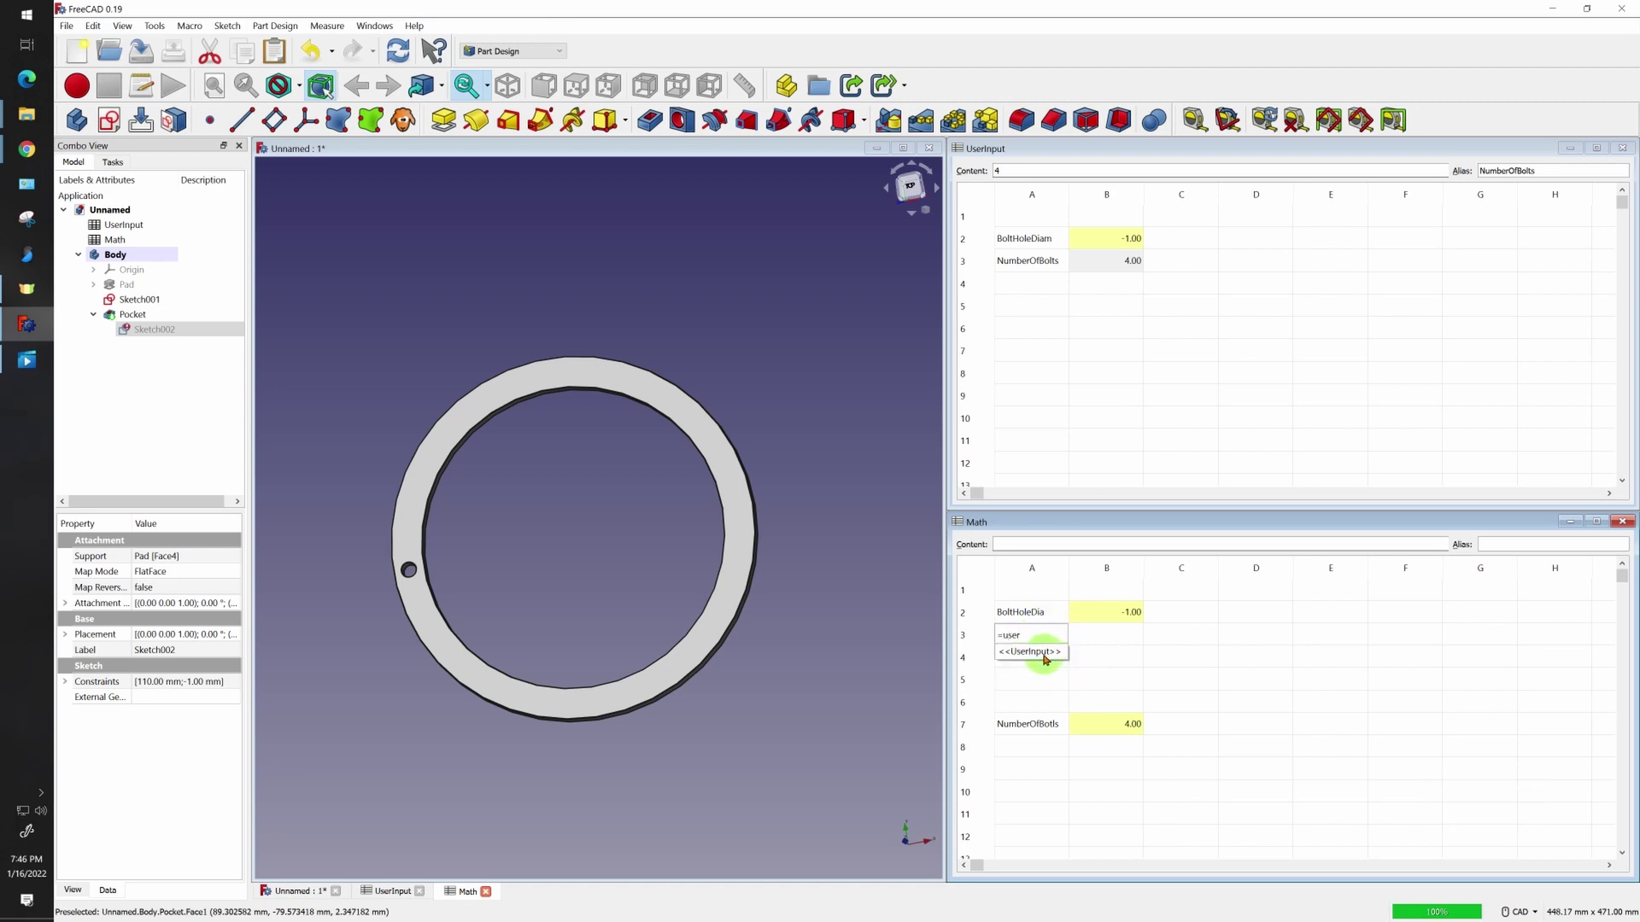
click(1019, 654)
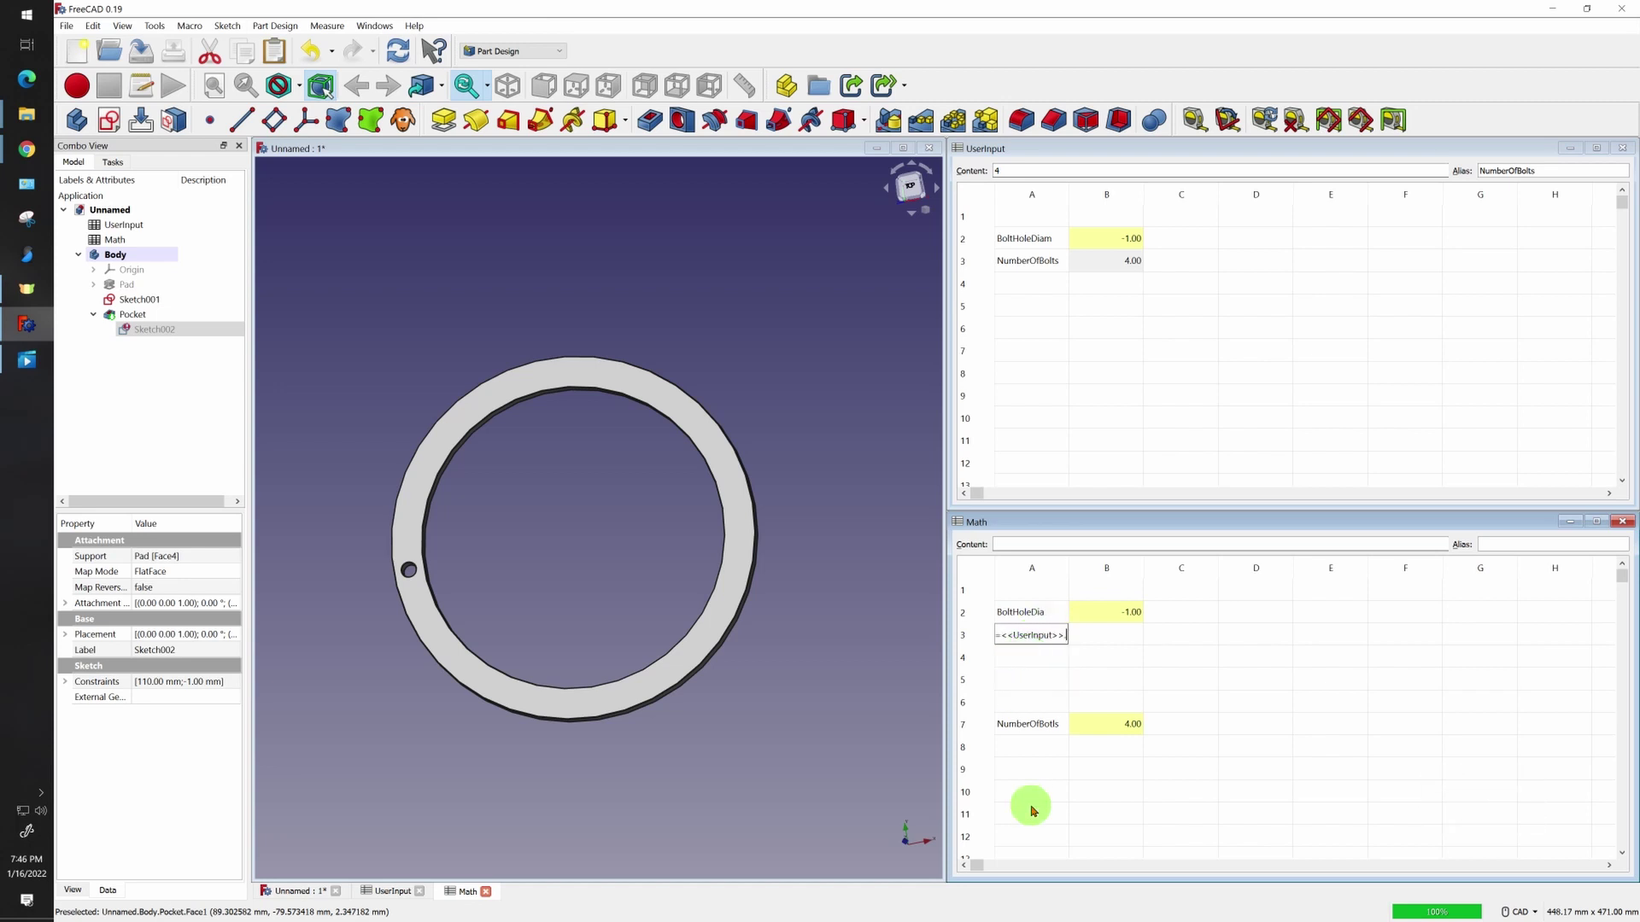
text(bol)
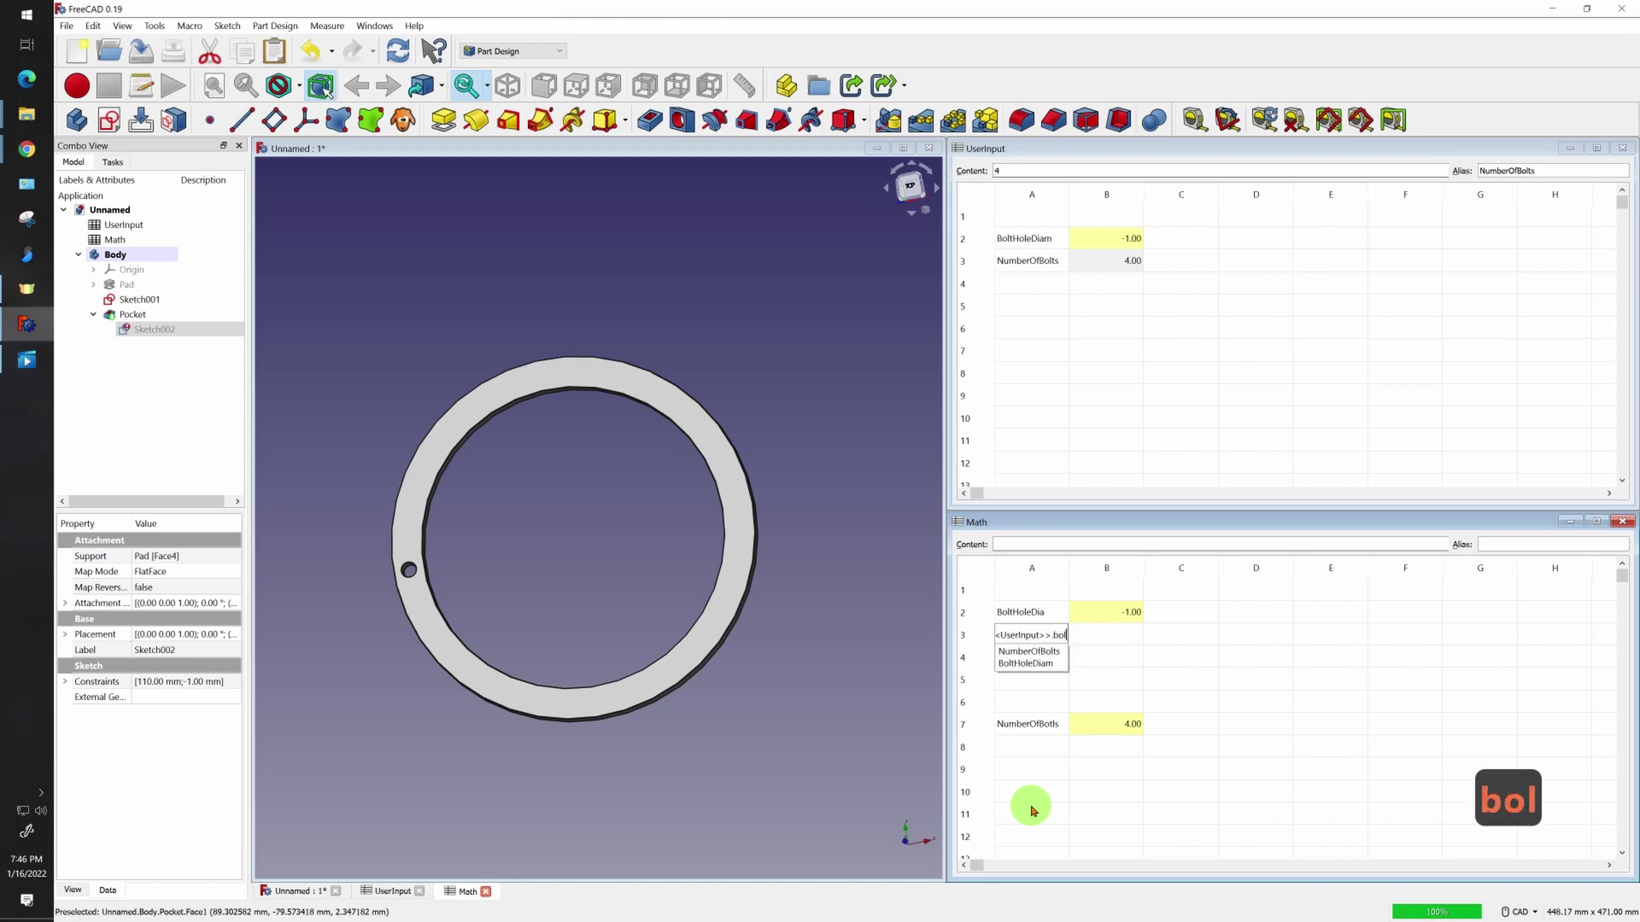
click(1034, 665)
key(Return)
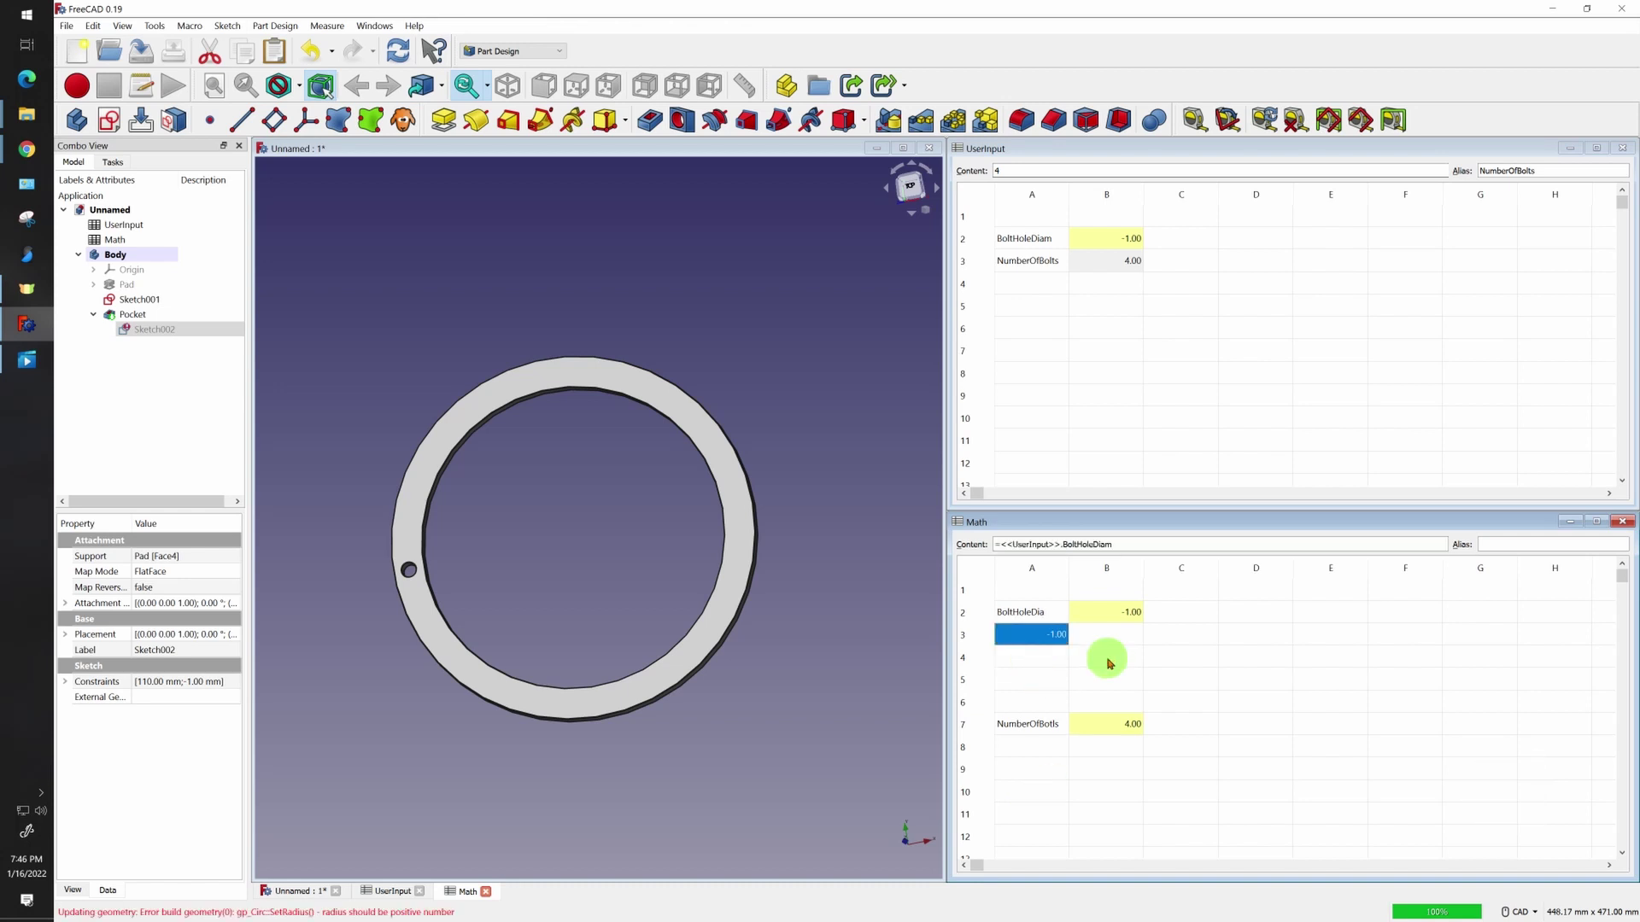
key(ctrl+Tab)
key(Up)
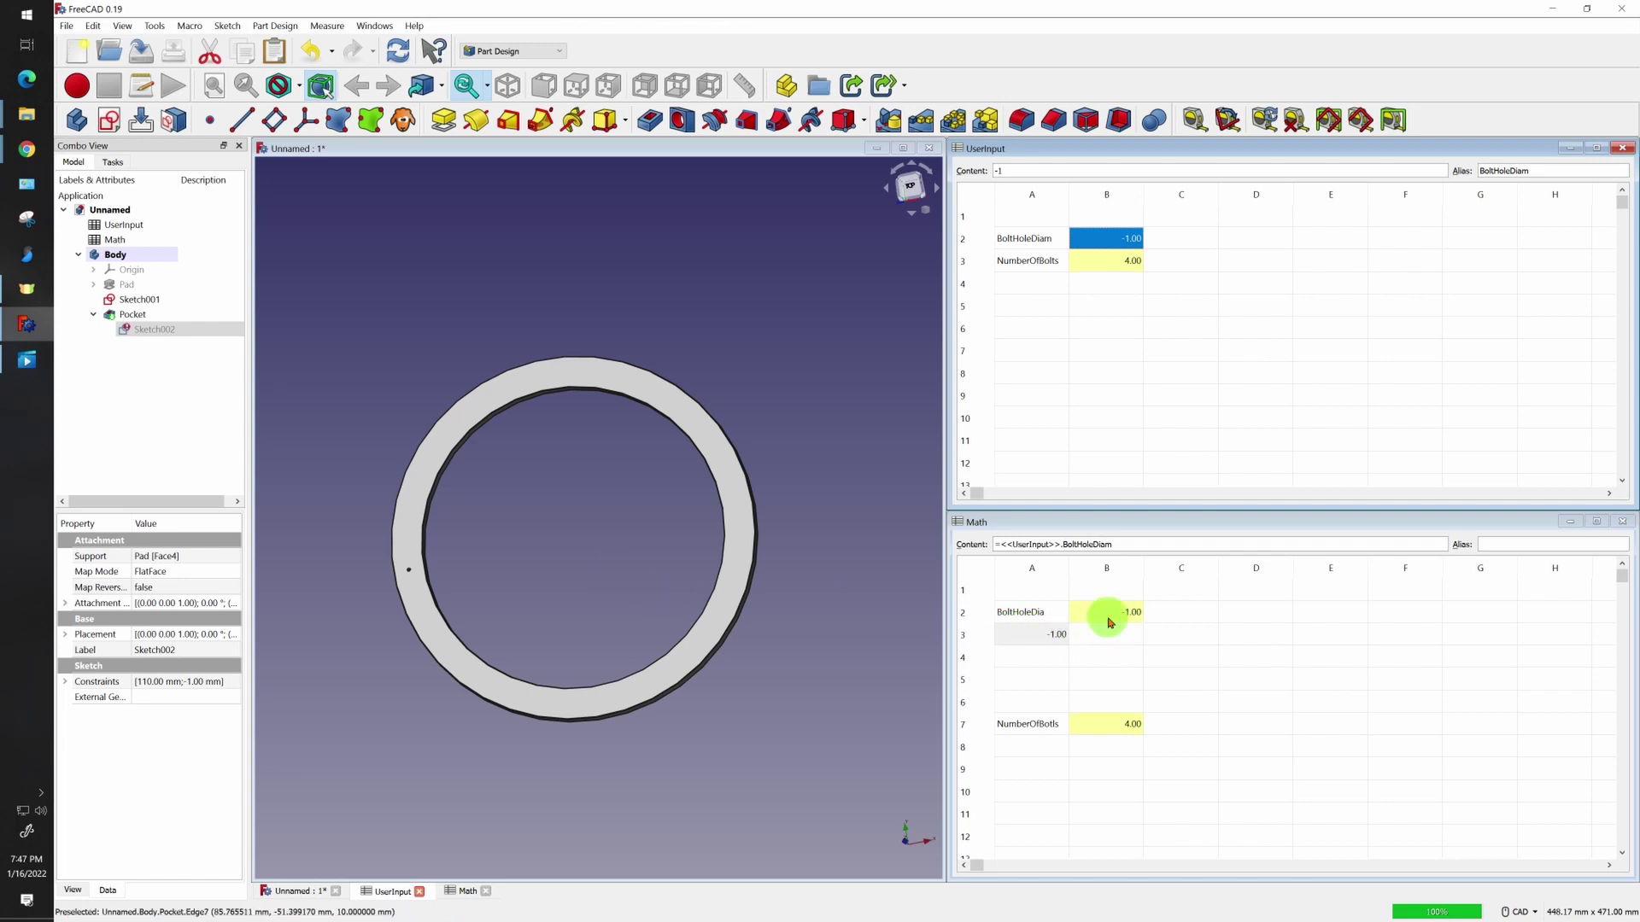
double_click(1095, 641)
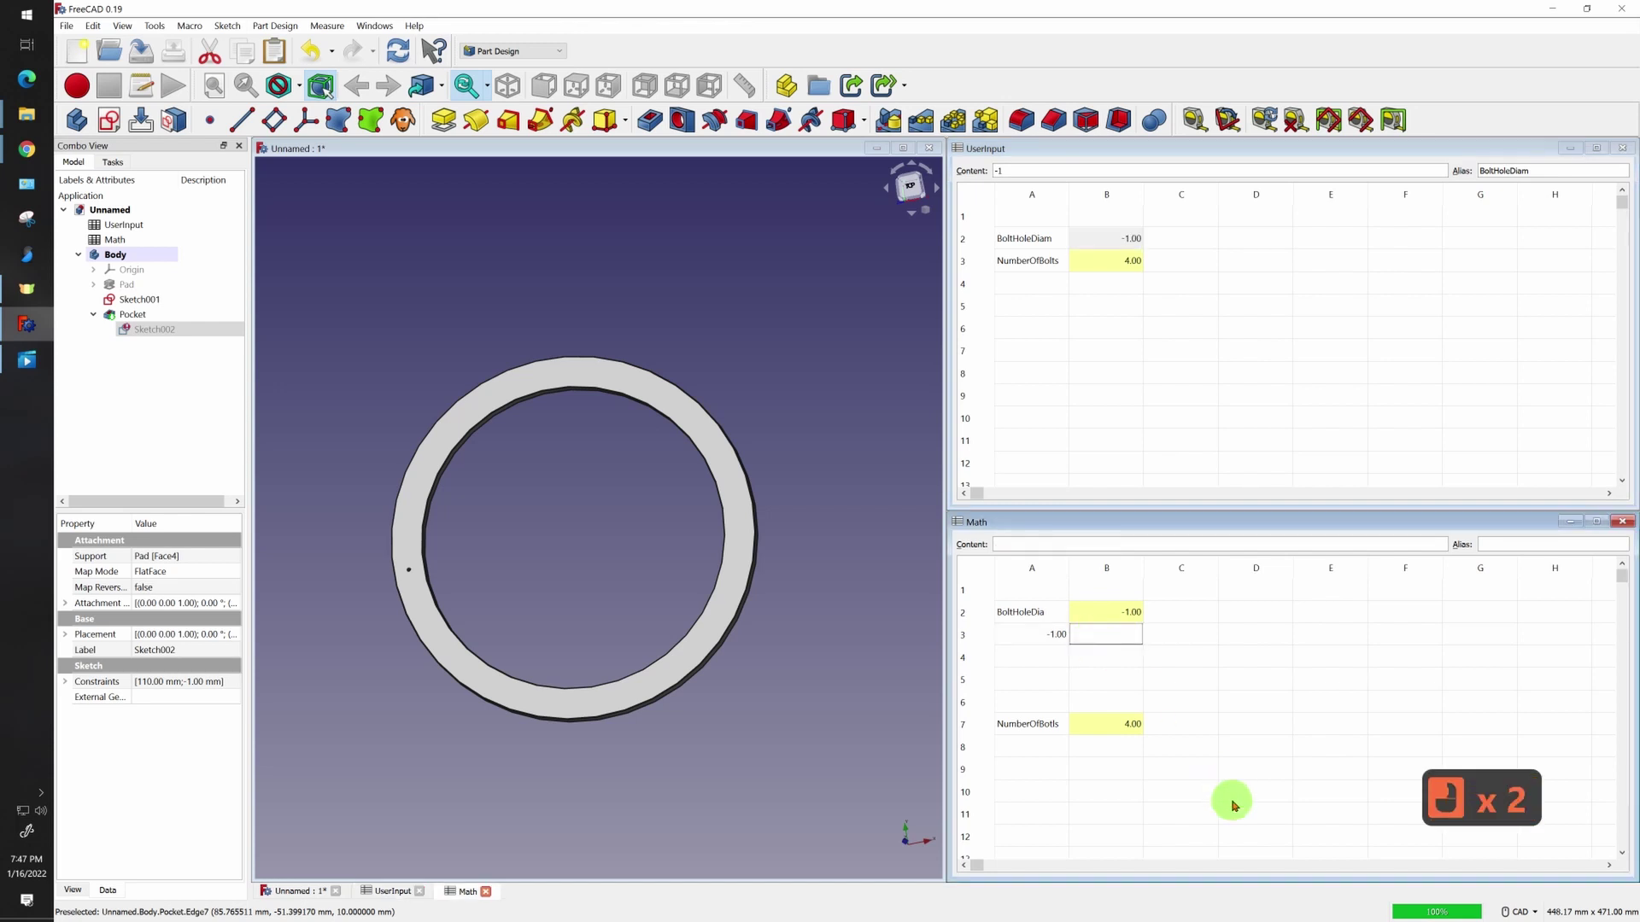
Put the clamping formula =A3 > 0 ? A3 : 1 in Math cell B3, showing 1.00
text(=A3)
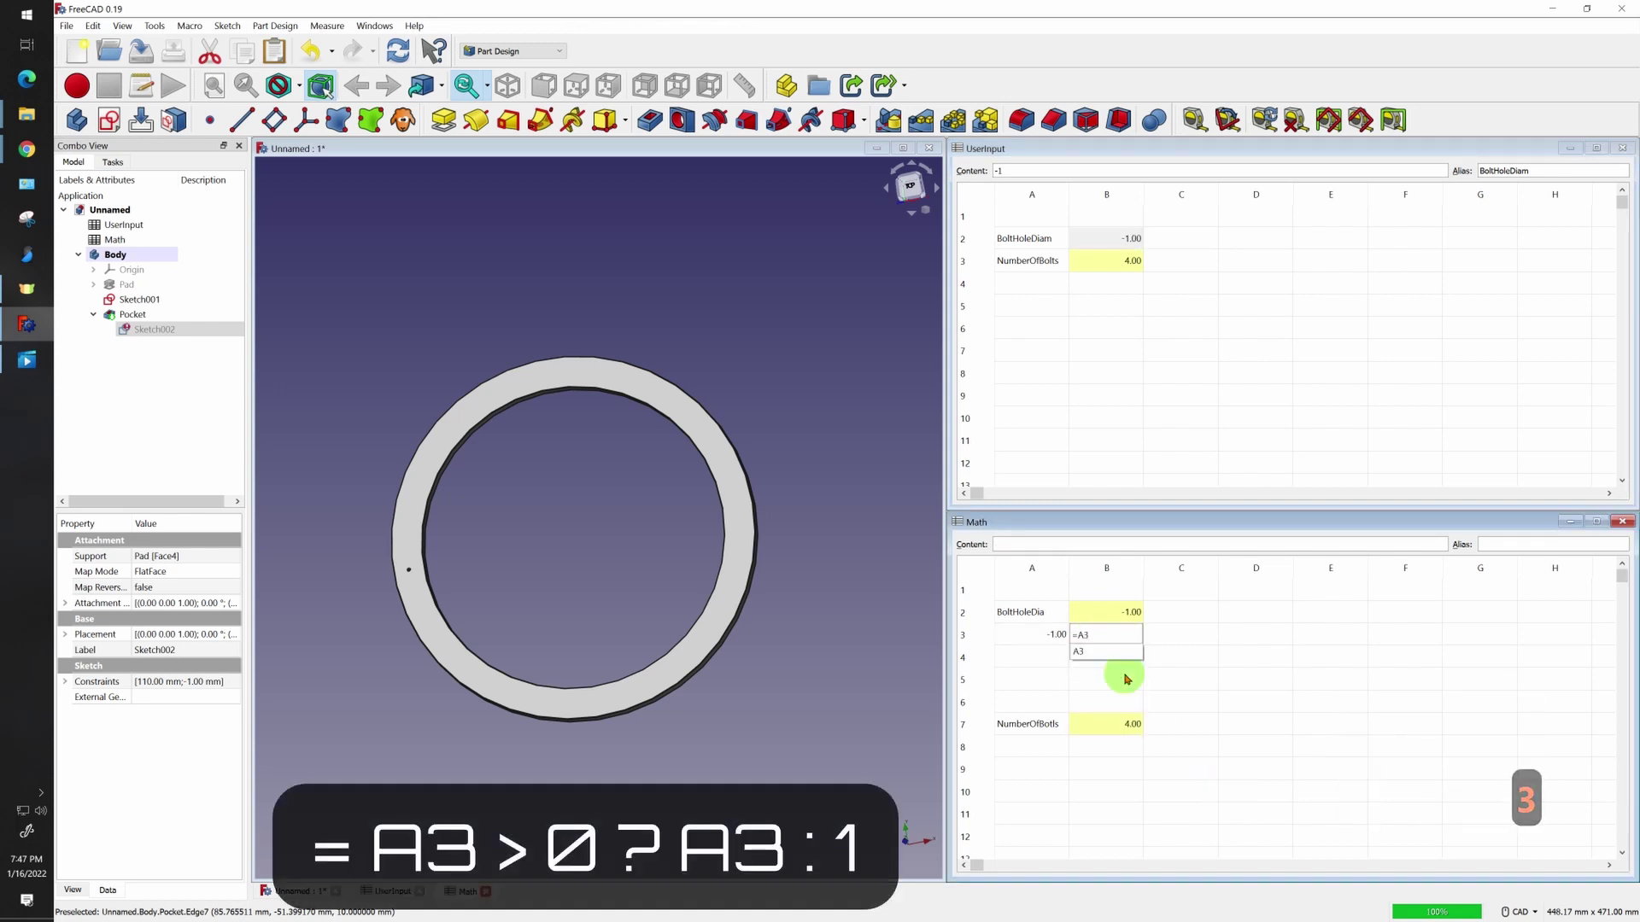
text(>)
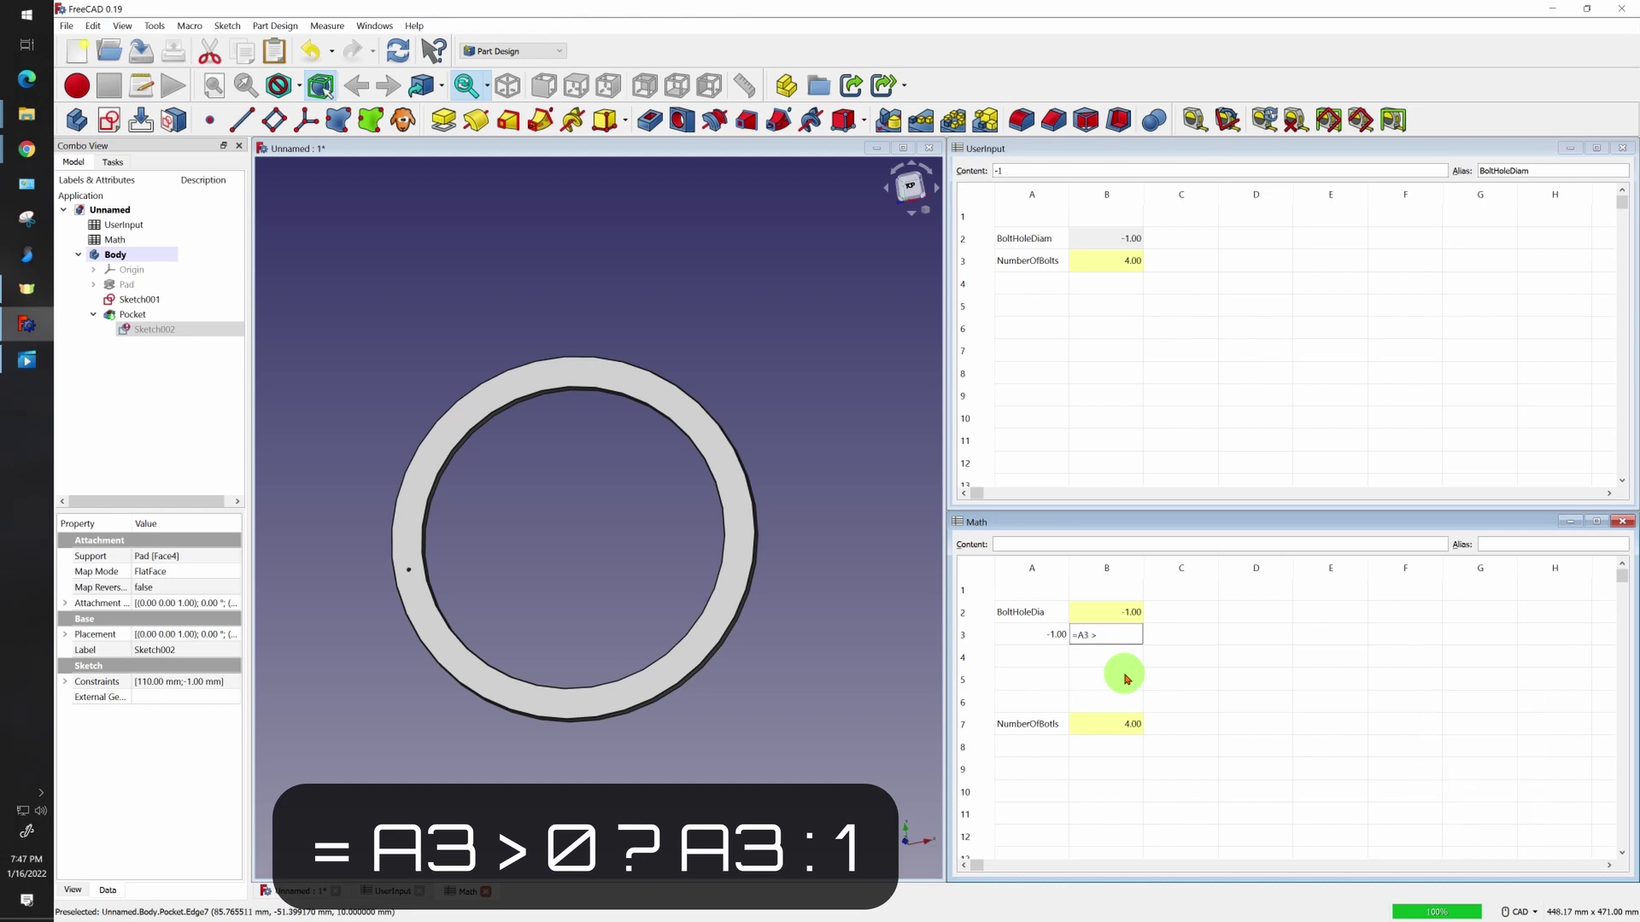
text( 0 ?)
text(A3)
key(shift)
text(1)
key(Return)
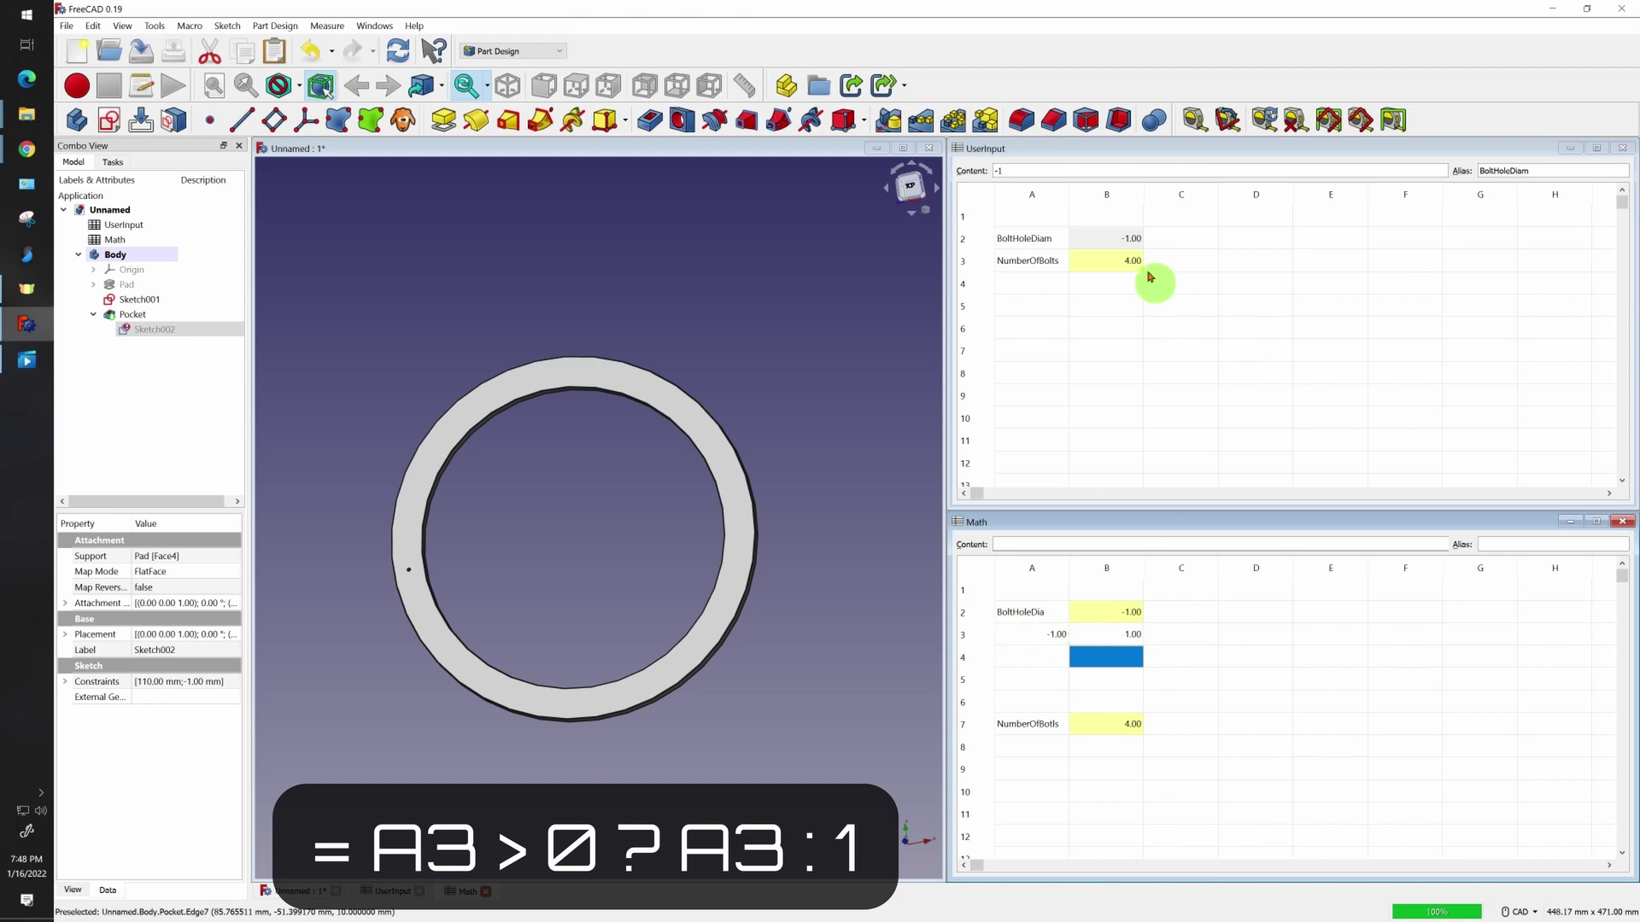
Try a bolt hole diameter of 4 in UserInput B2 and inspect Math B3
double_click(1111, 241)
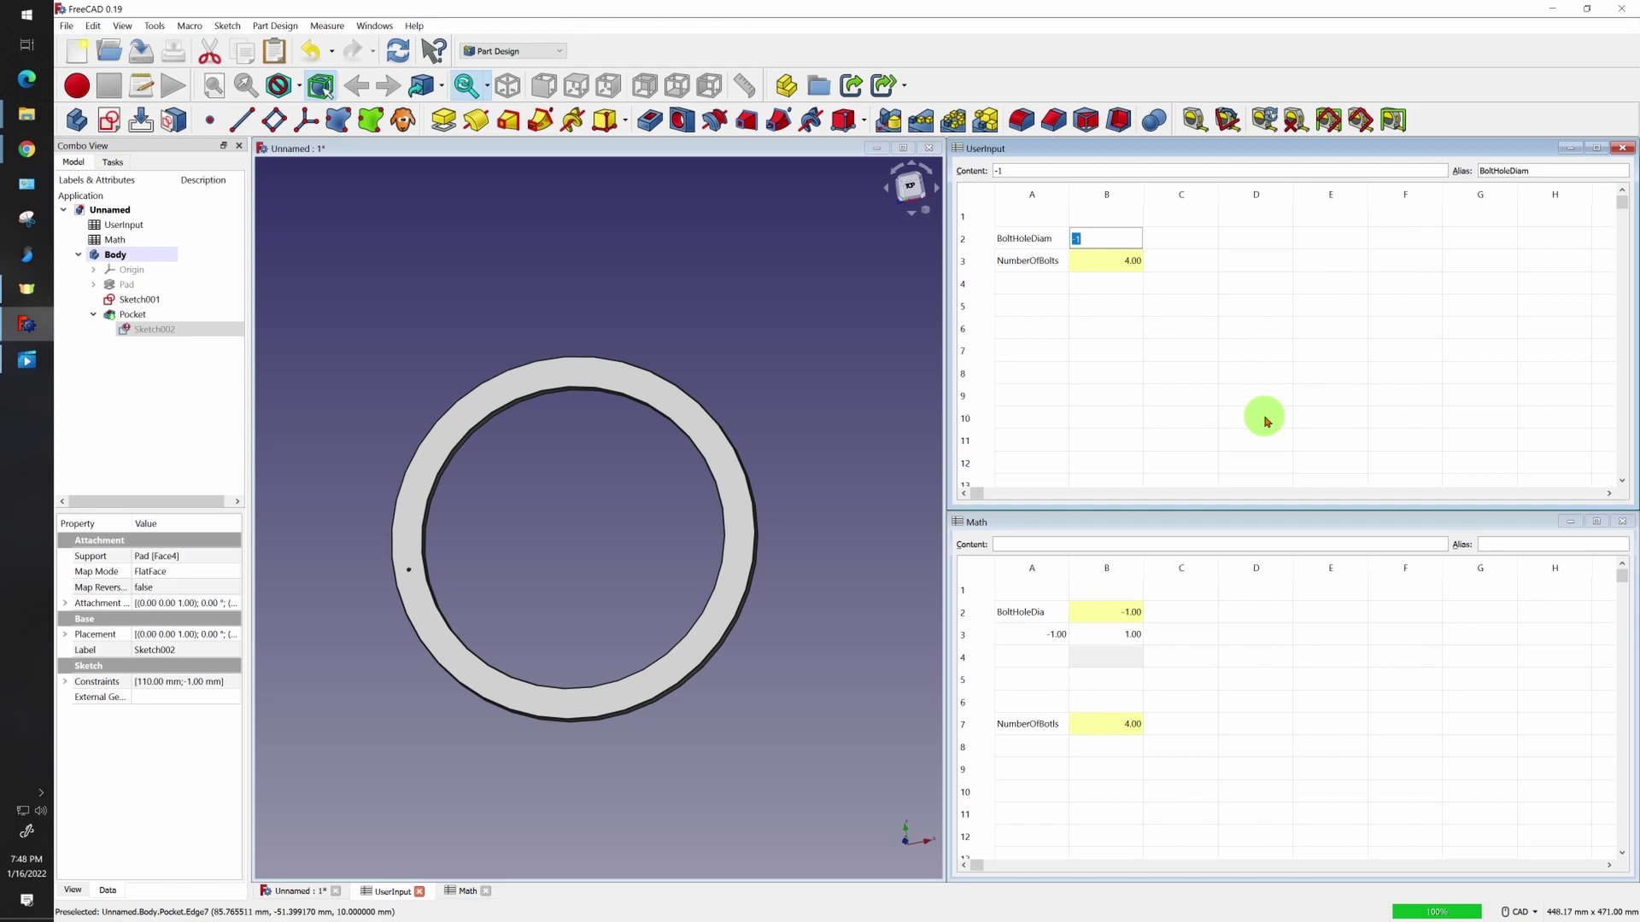
text(4)
key(Return)
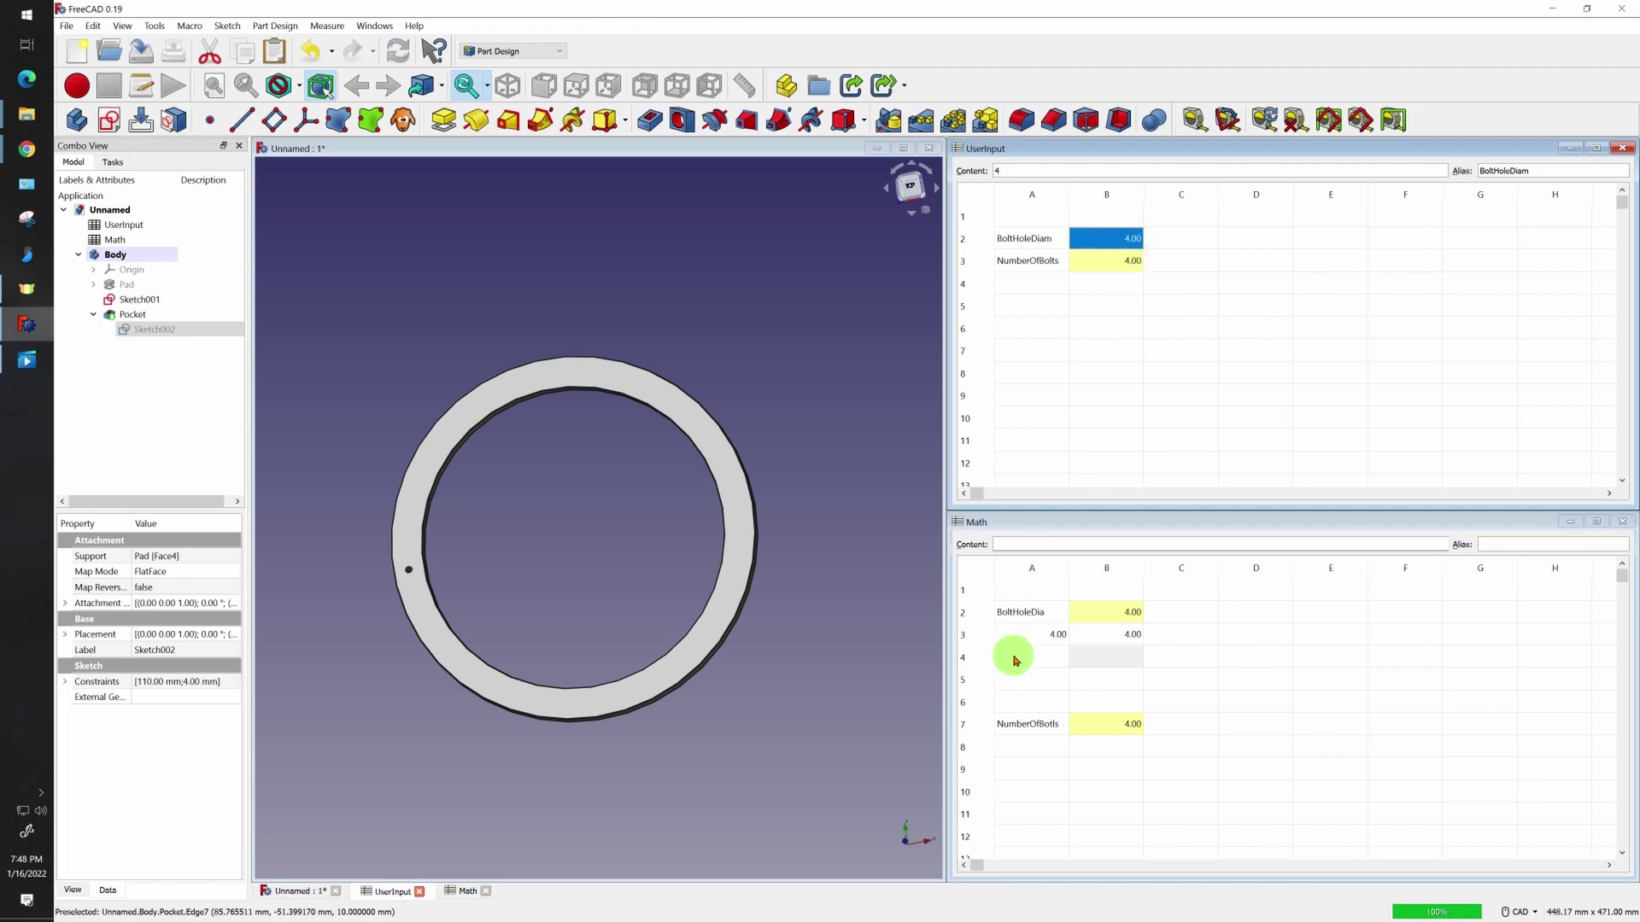
click(1117, 642)
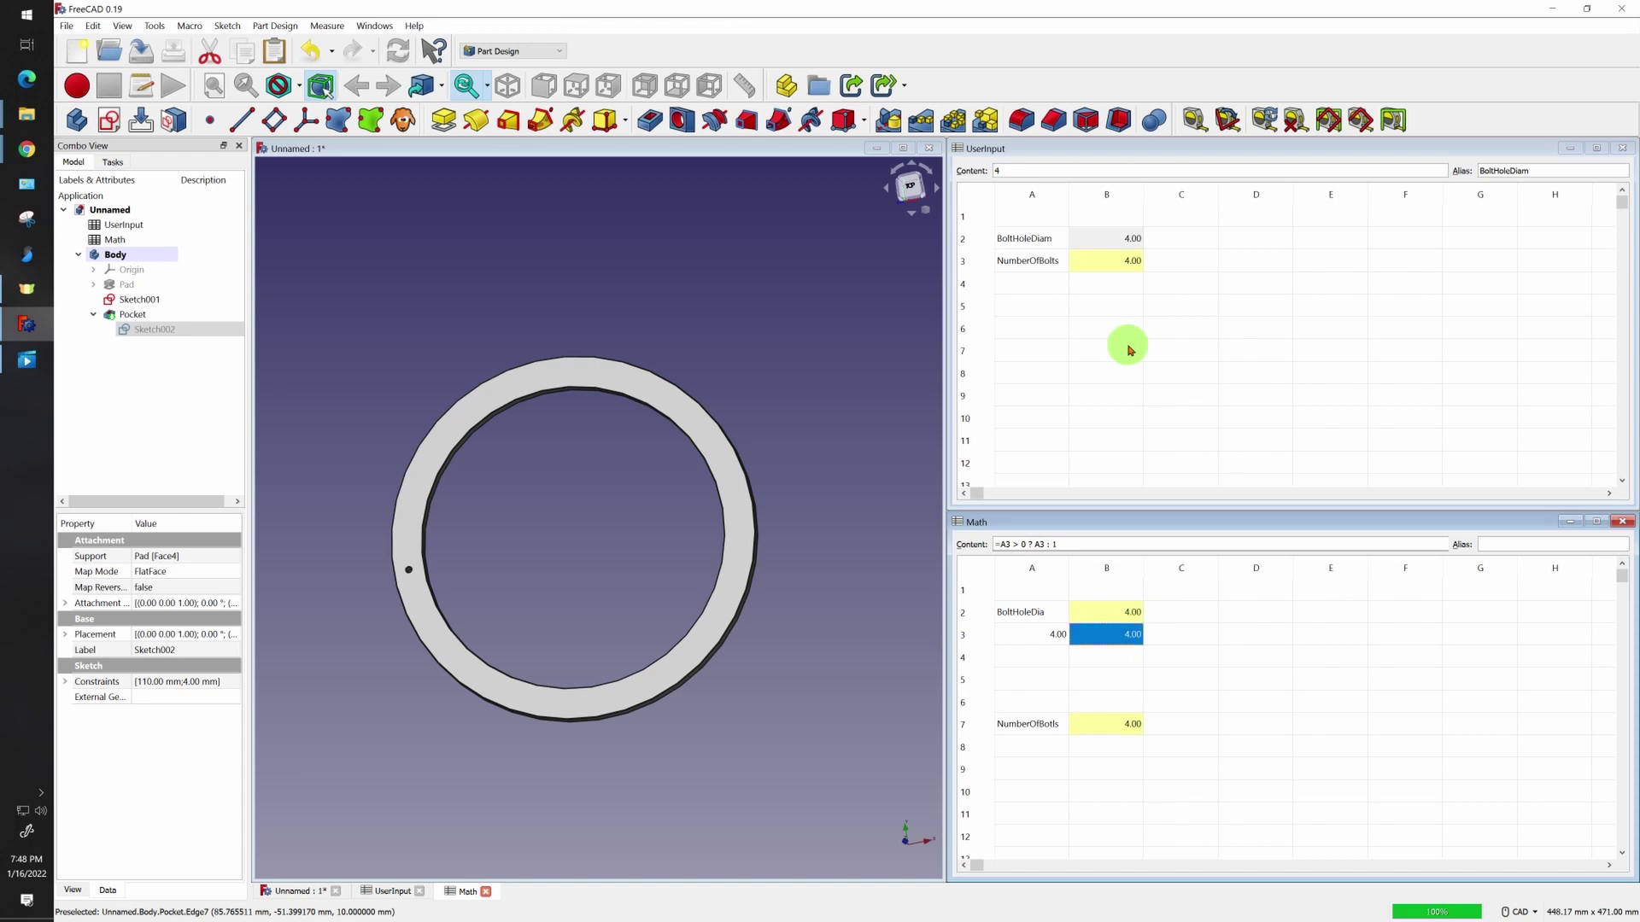
Set the bolt hole diameter to 40 and check Math B3's formula now yields 40.00
double_click(1112, 238)
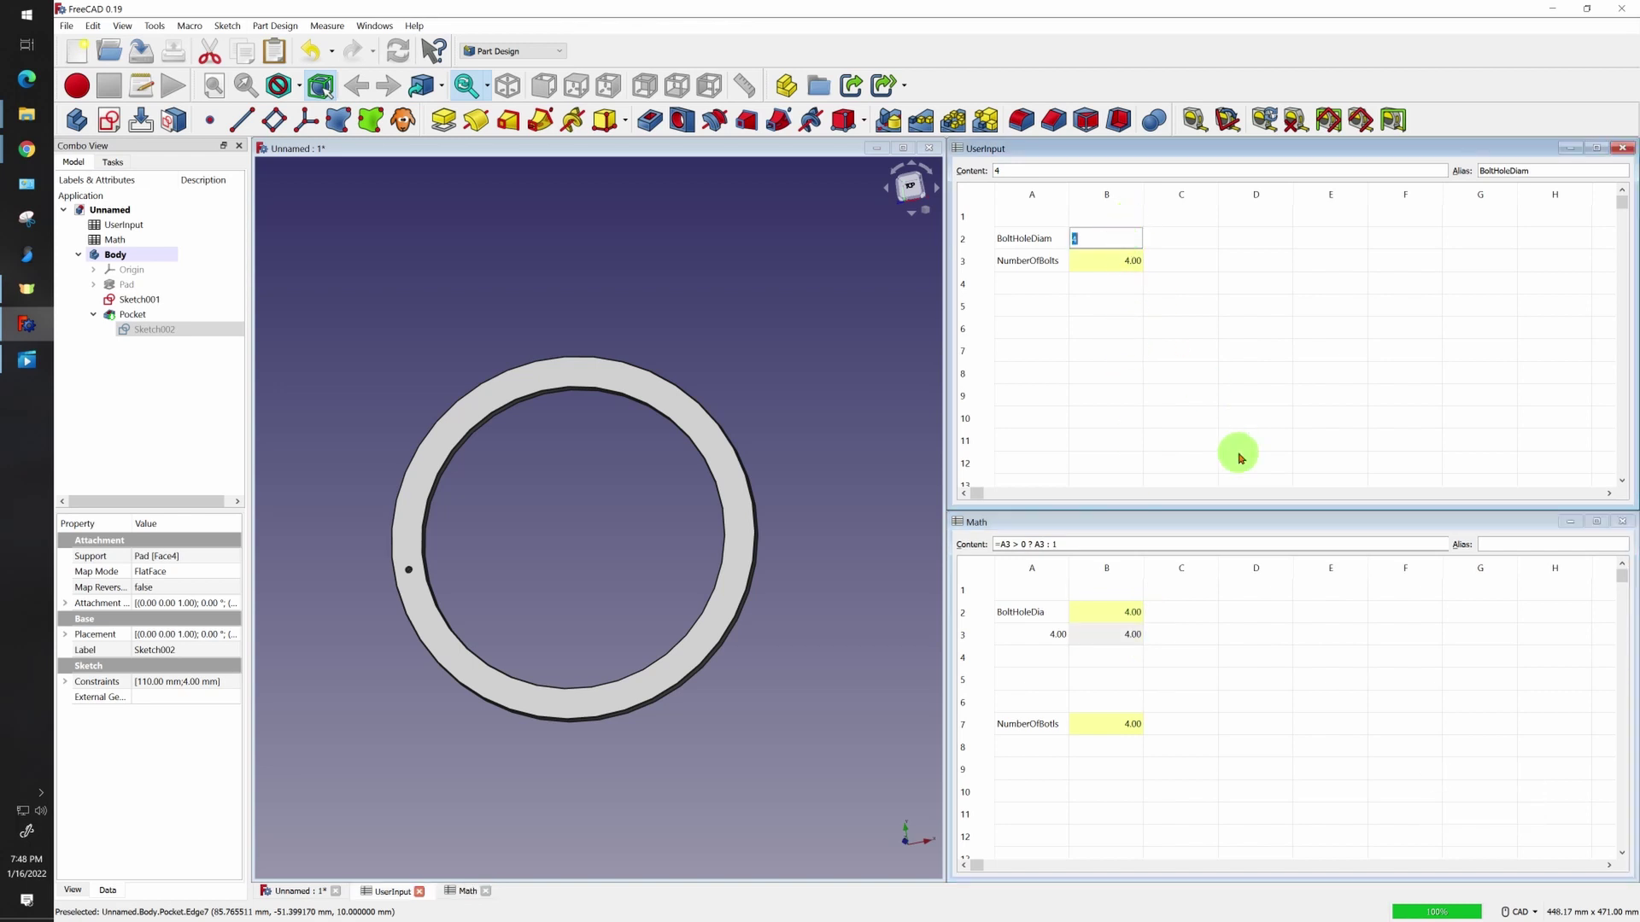
text(40)
key(Return)
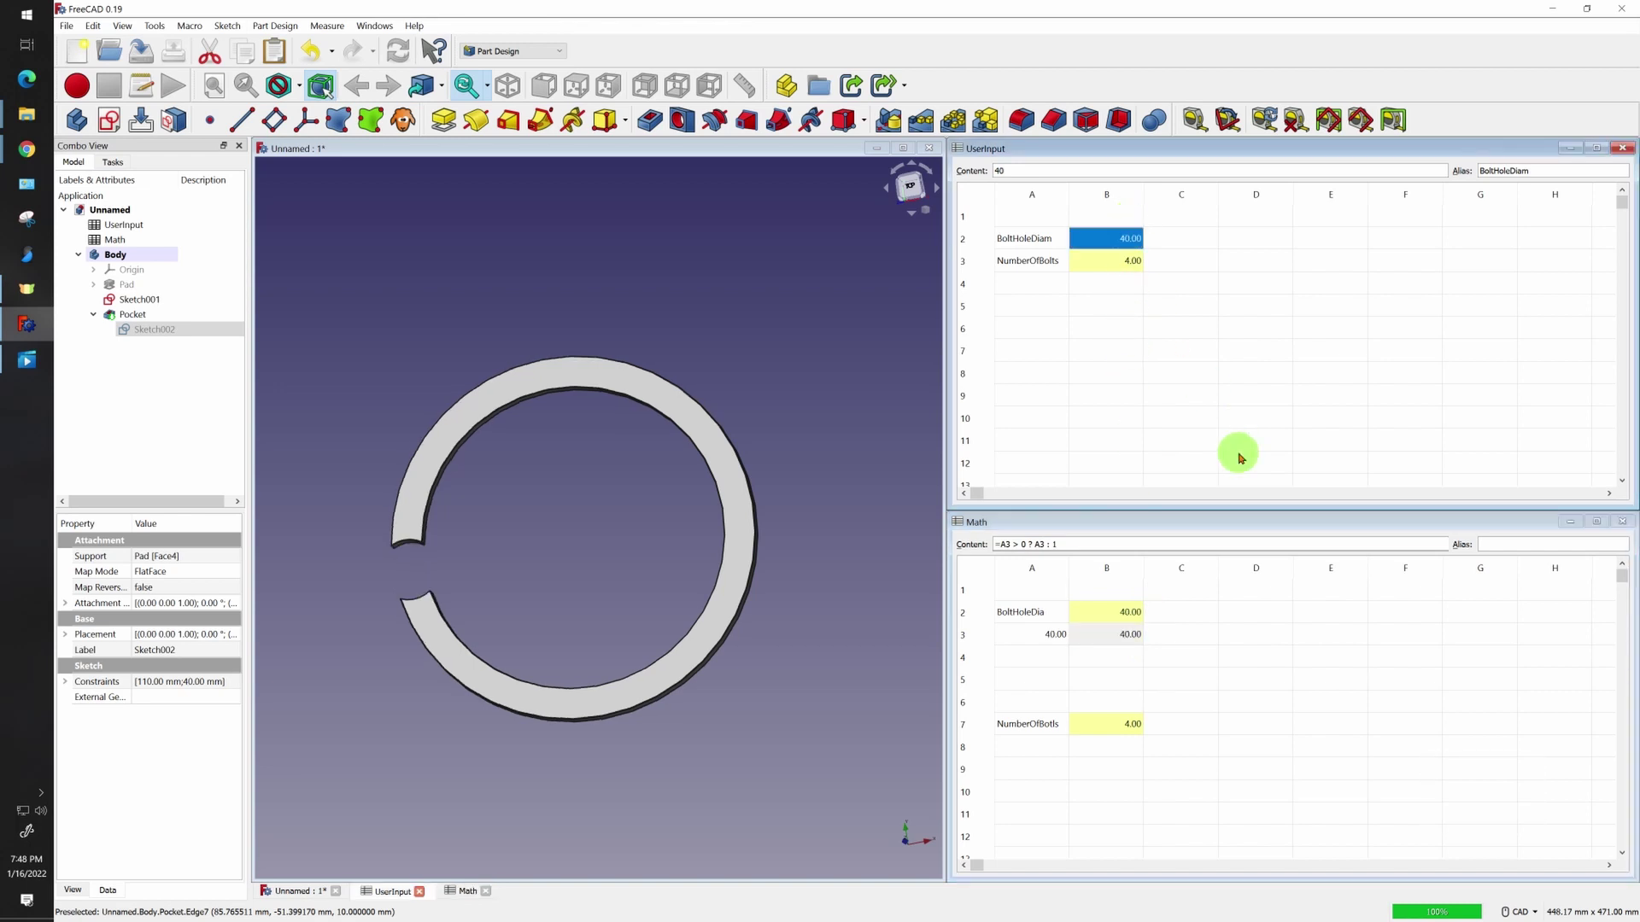
click(1157, 723)
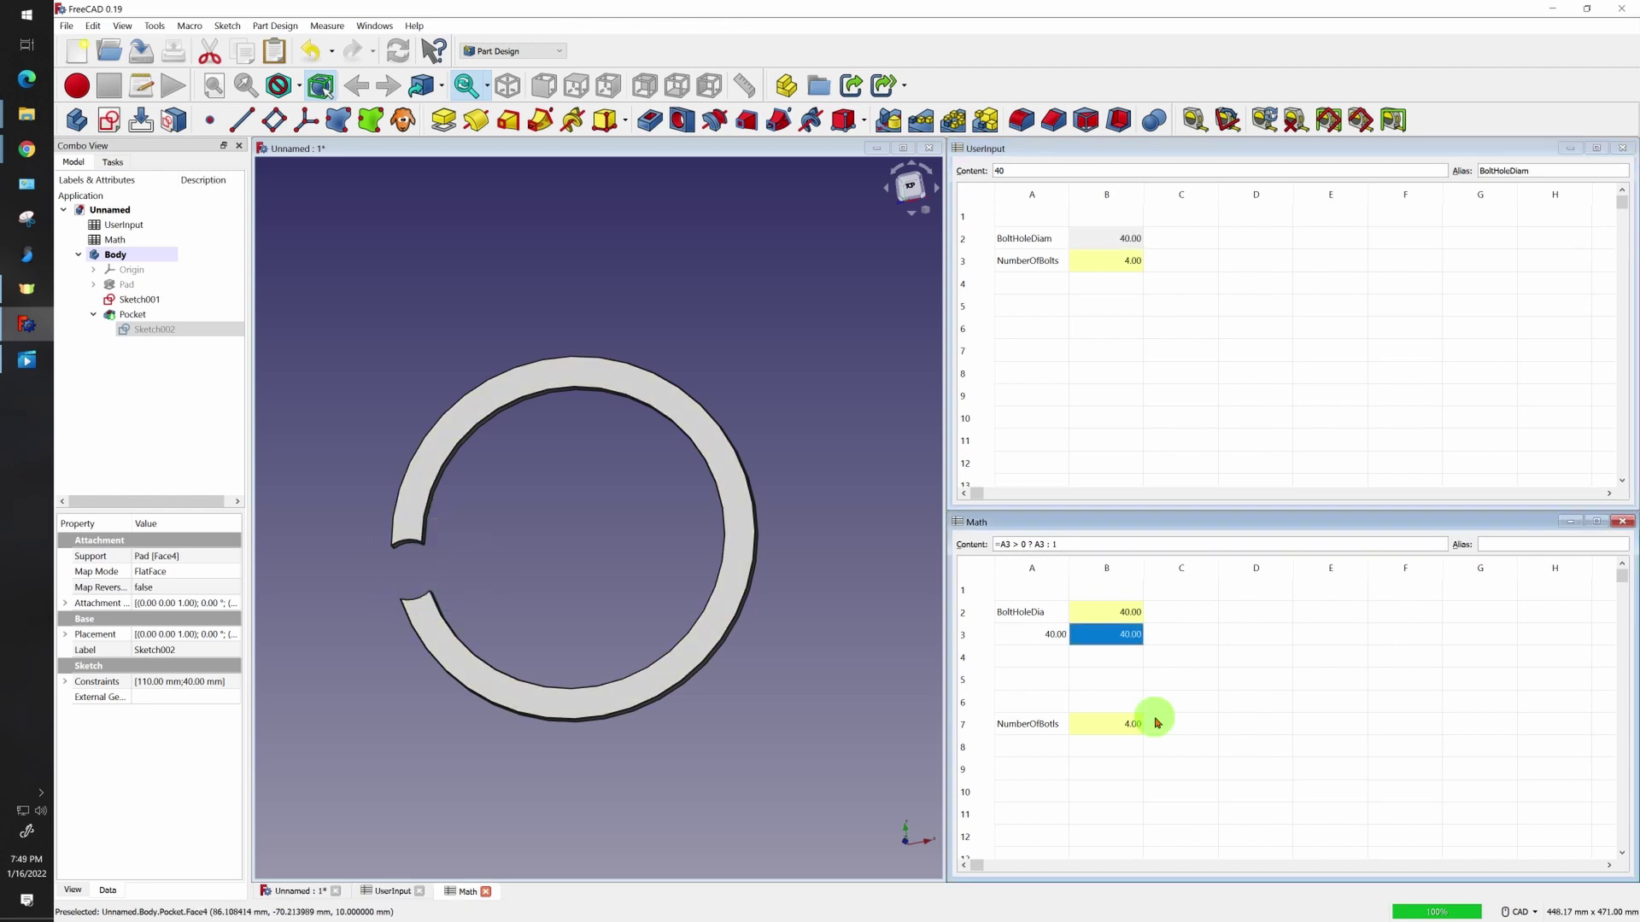
click(996, 544)
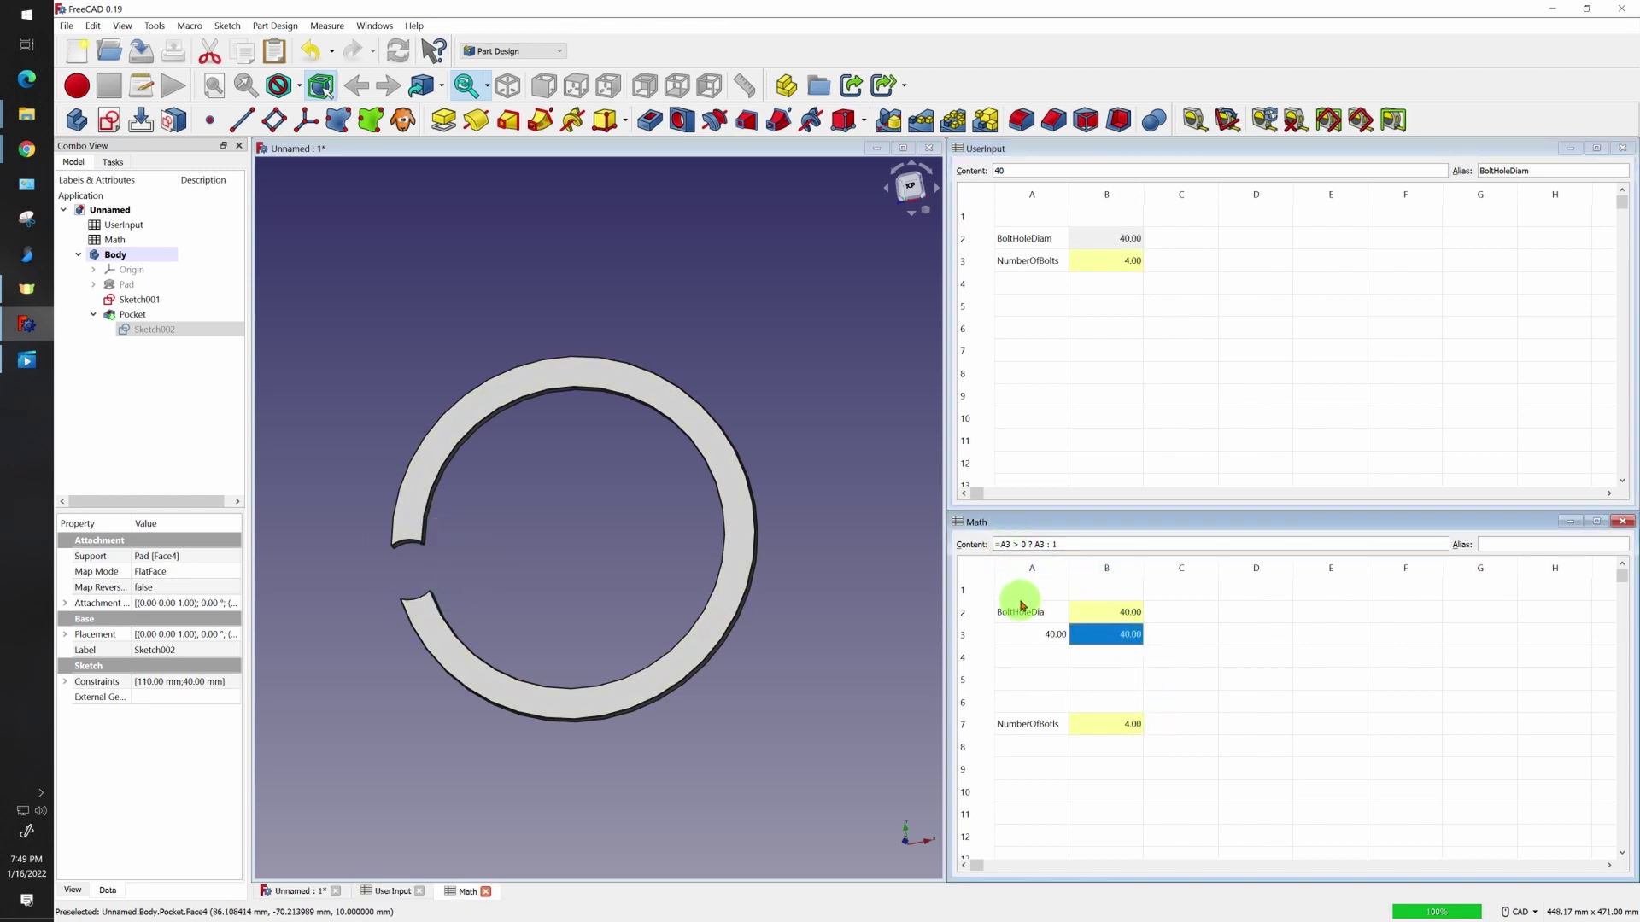
click(1012, 547)
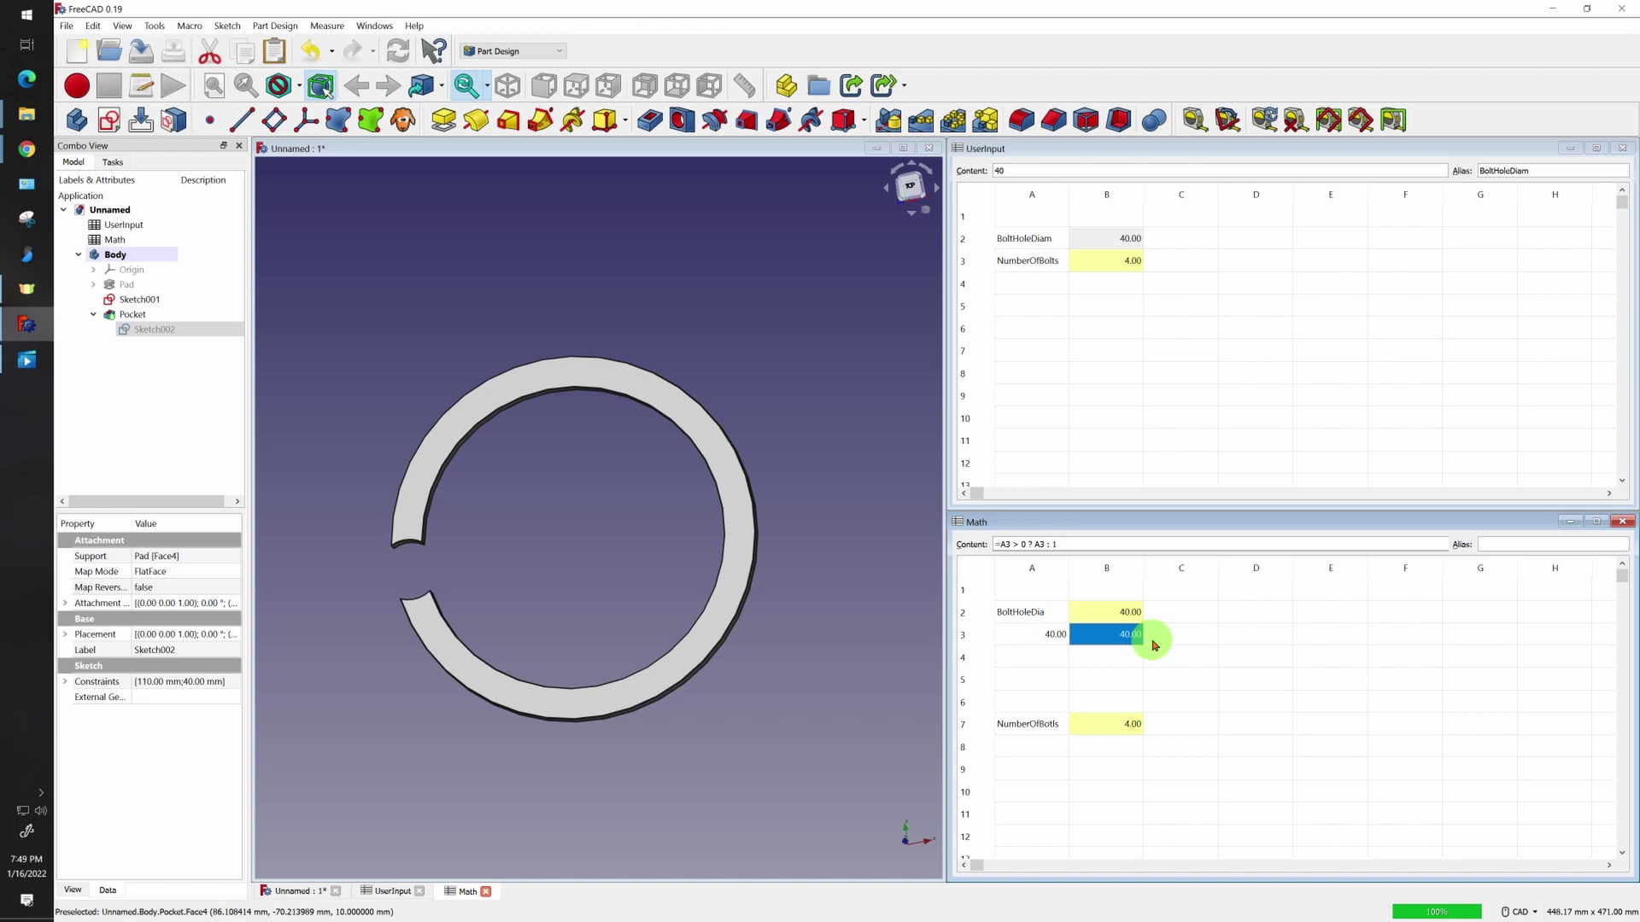
click(1182, 635)
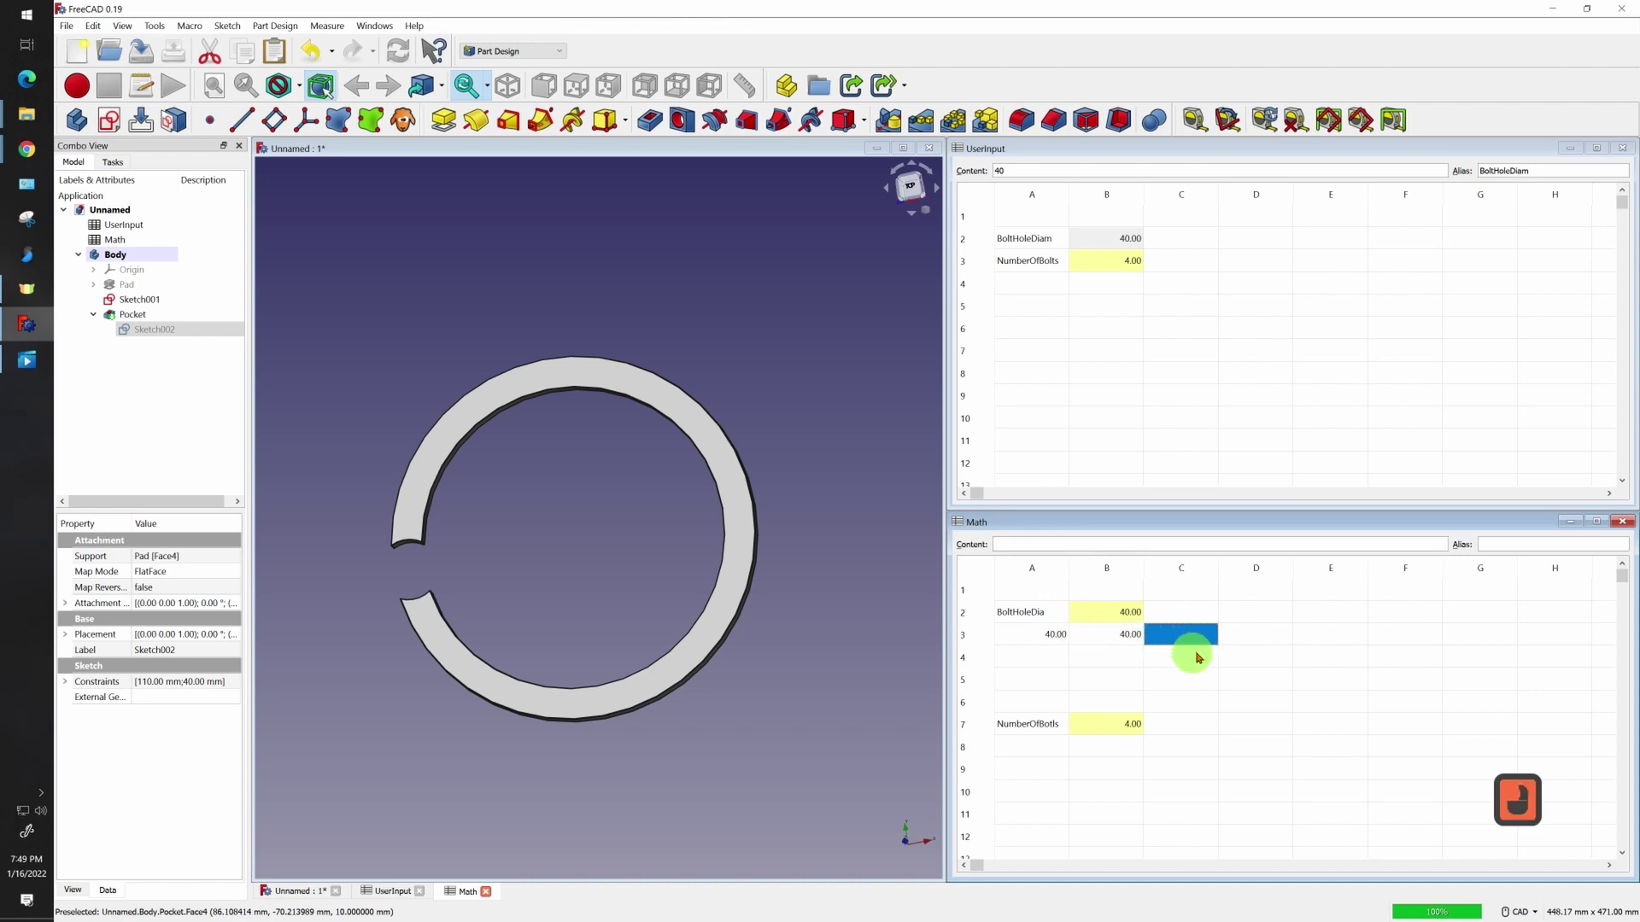
click(1110, 634)
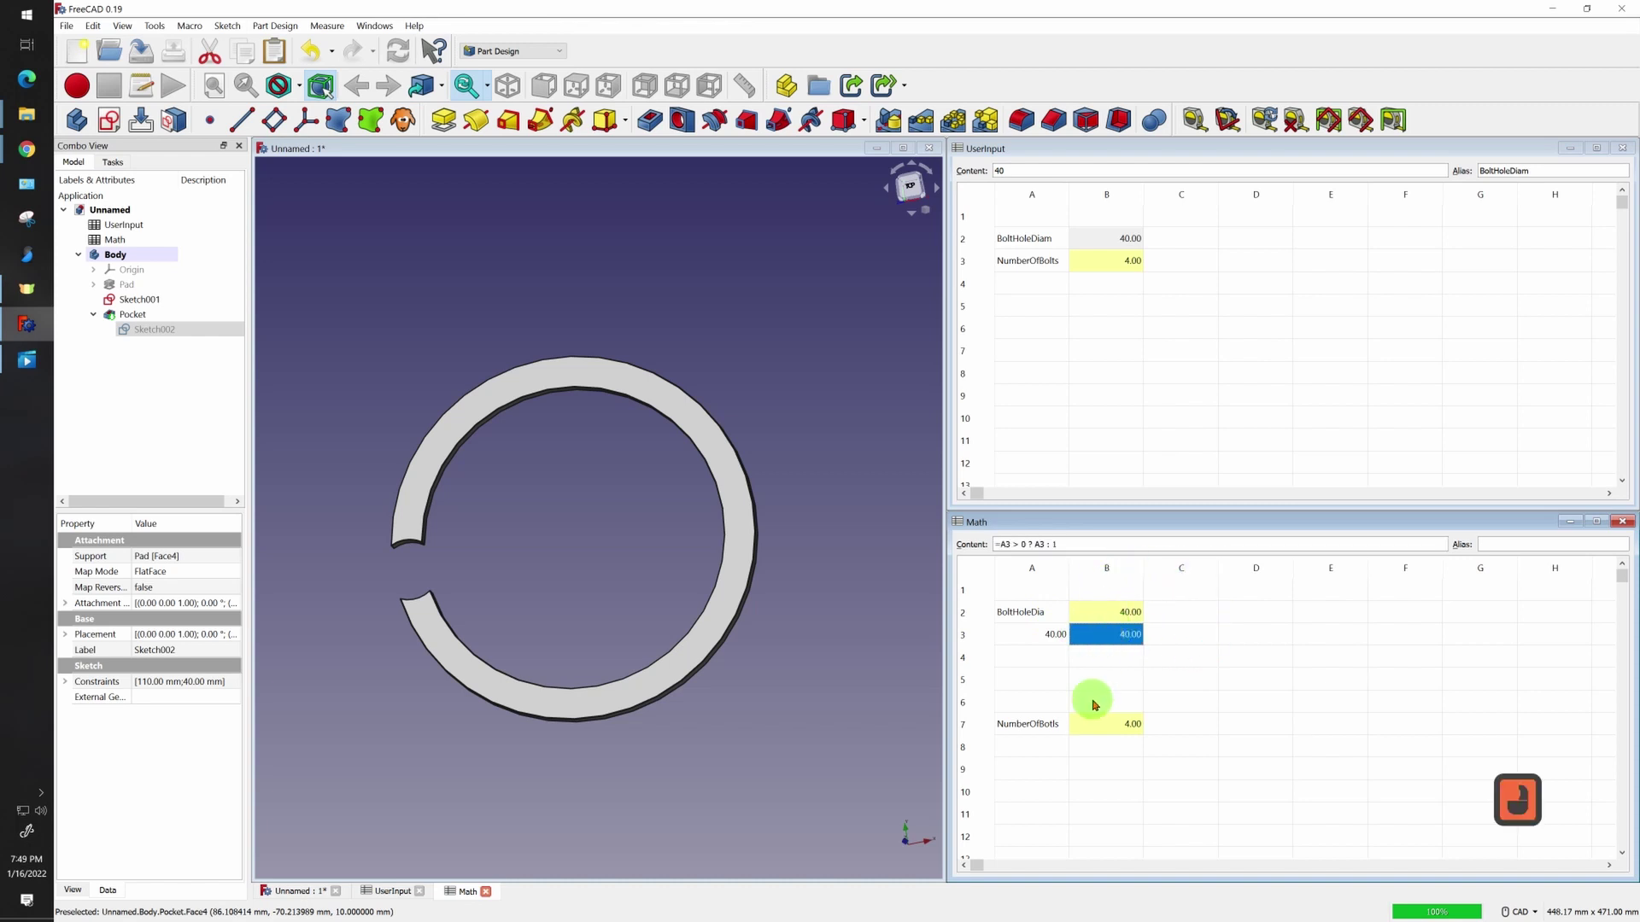
click(1053, 544)
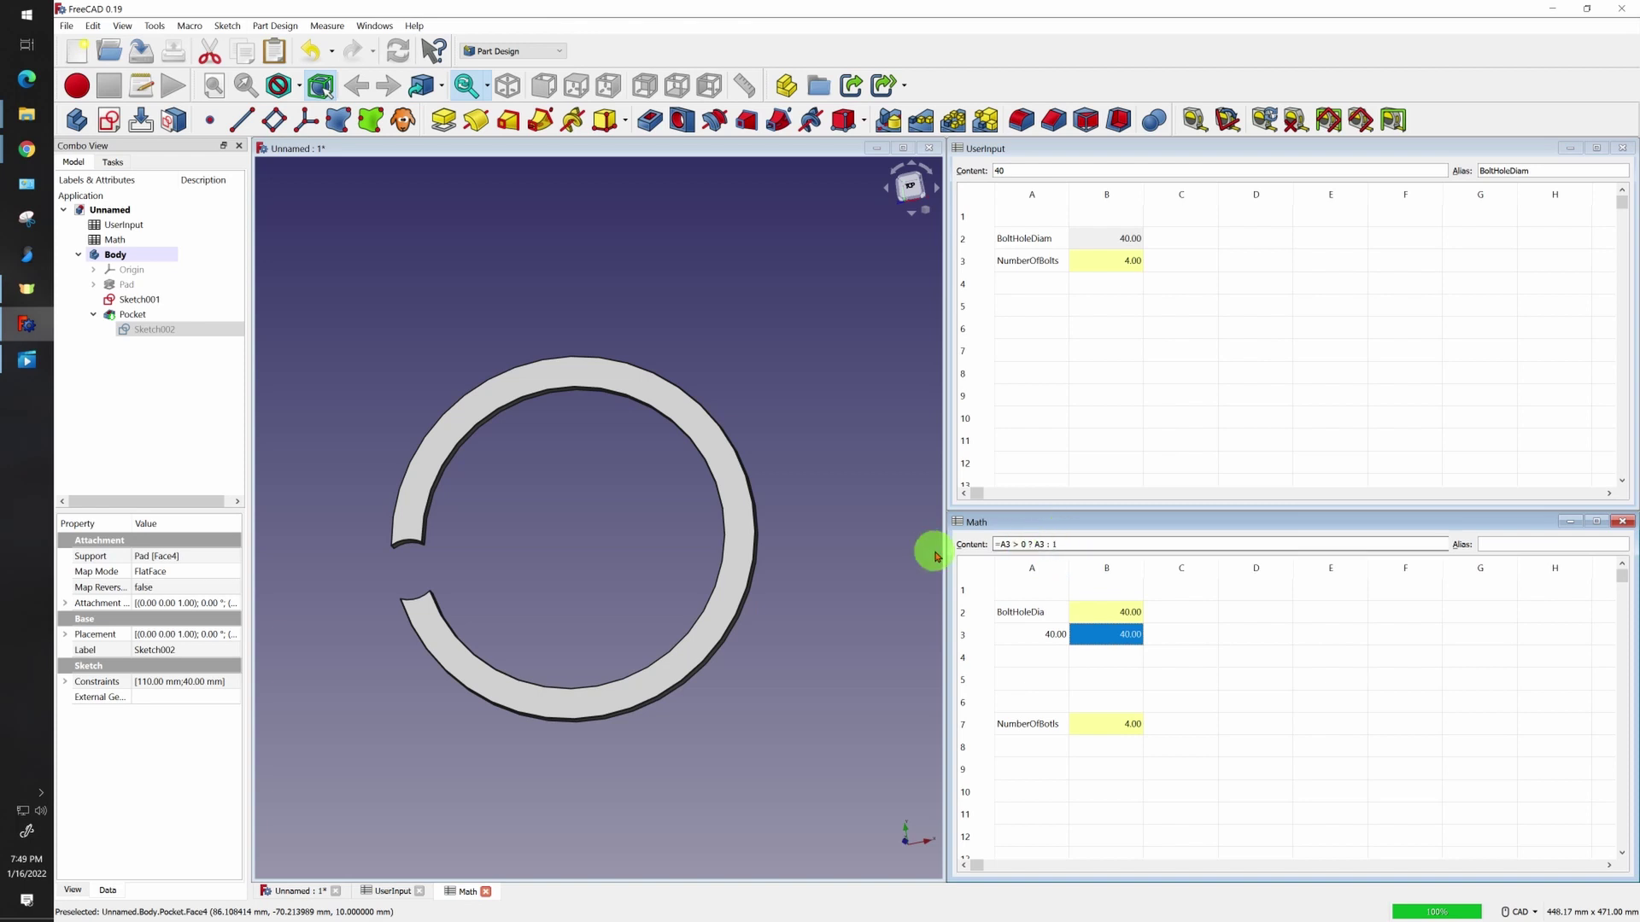
Enter =B3 <= 10 ? B3 : 10 in Math C3 so it shows 10.00 for a 40 input
double_click(1176, 639)
text(=)
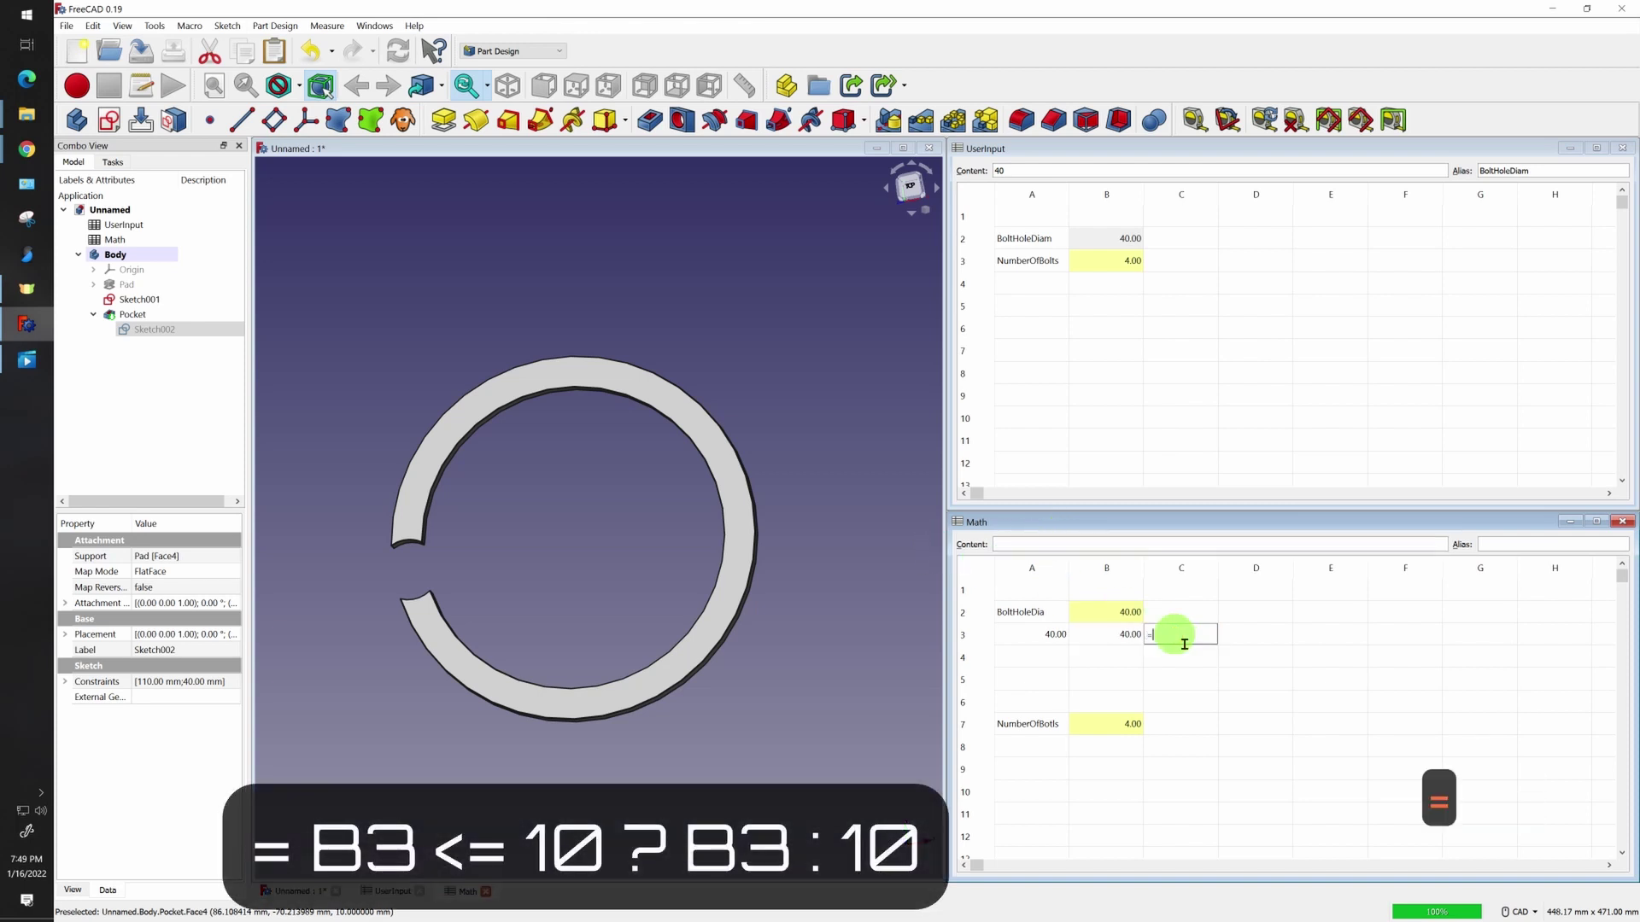
text(B)
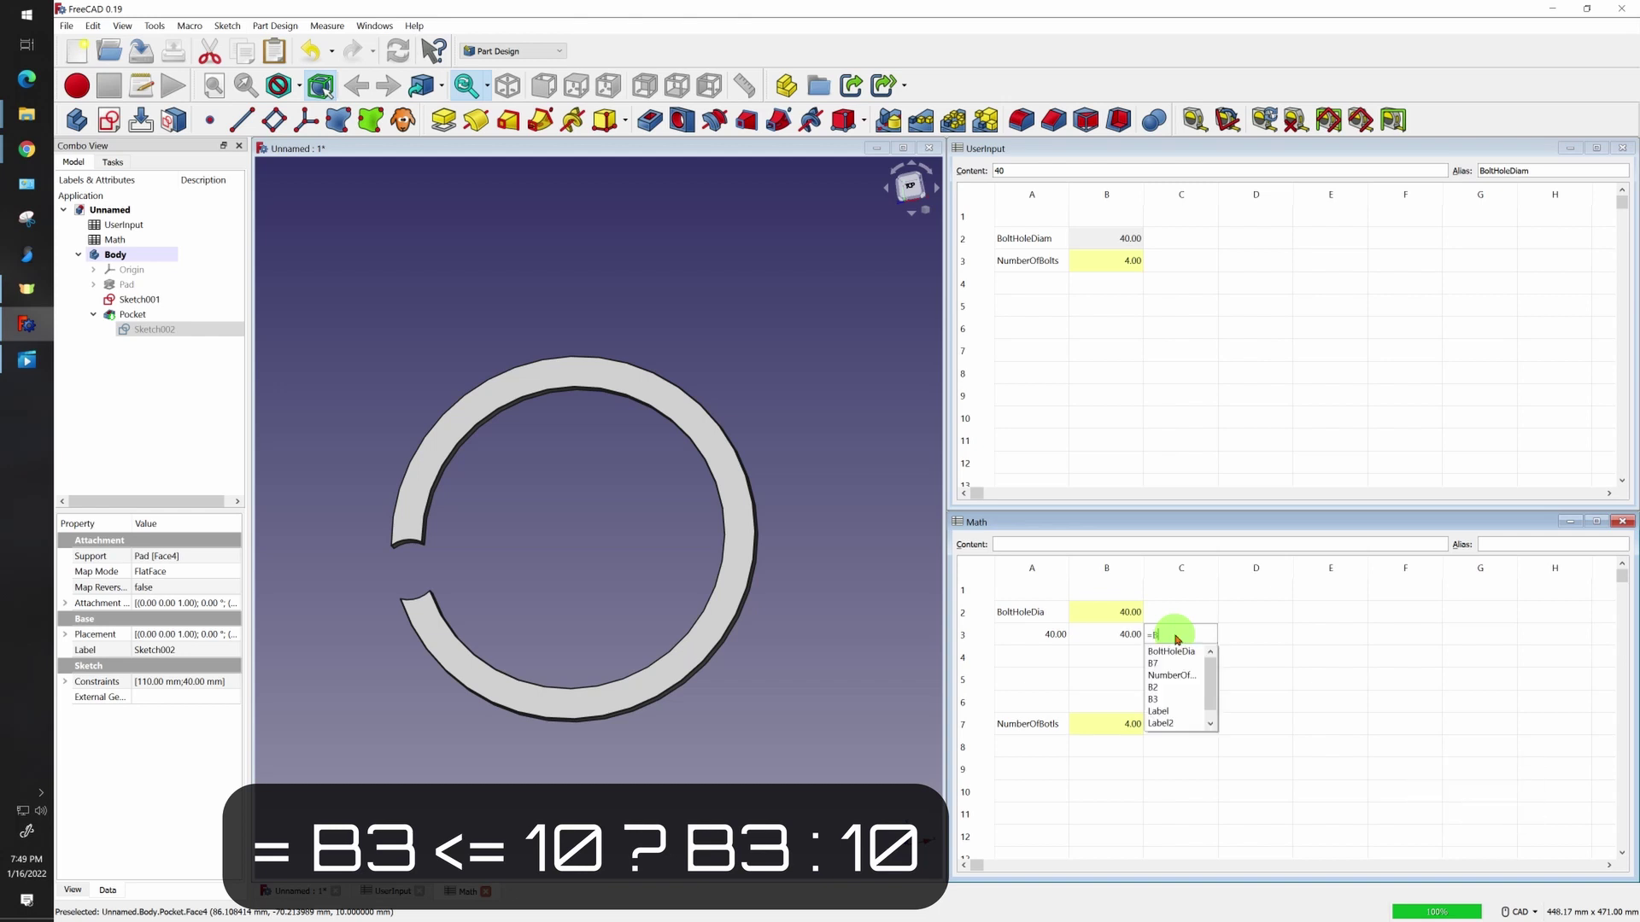
text(3 <)
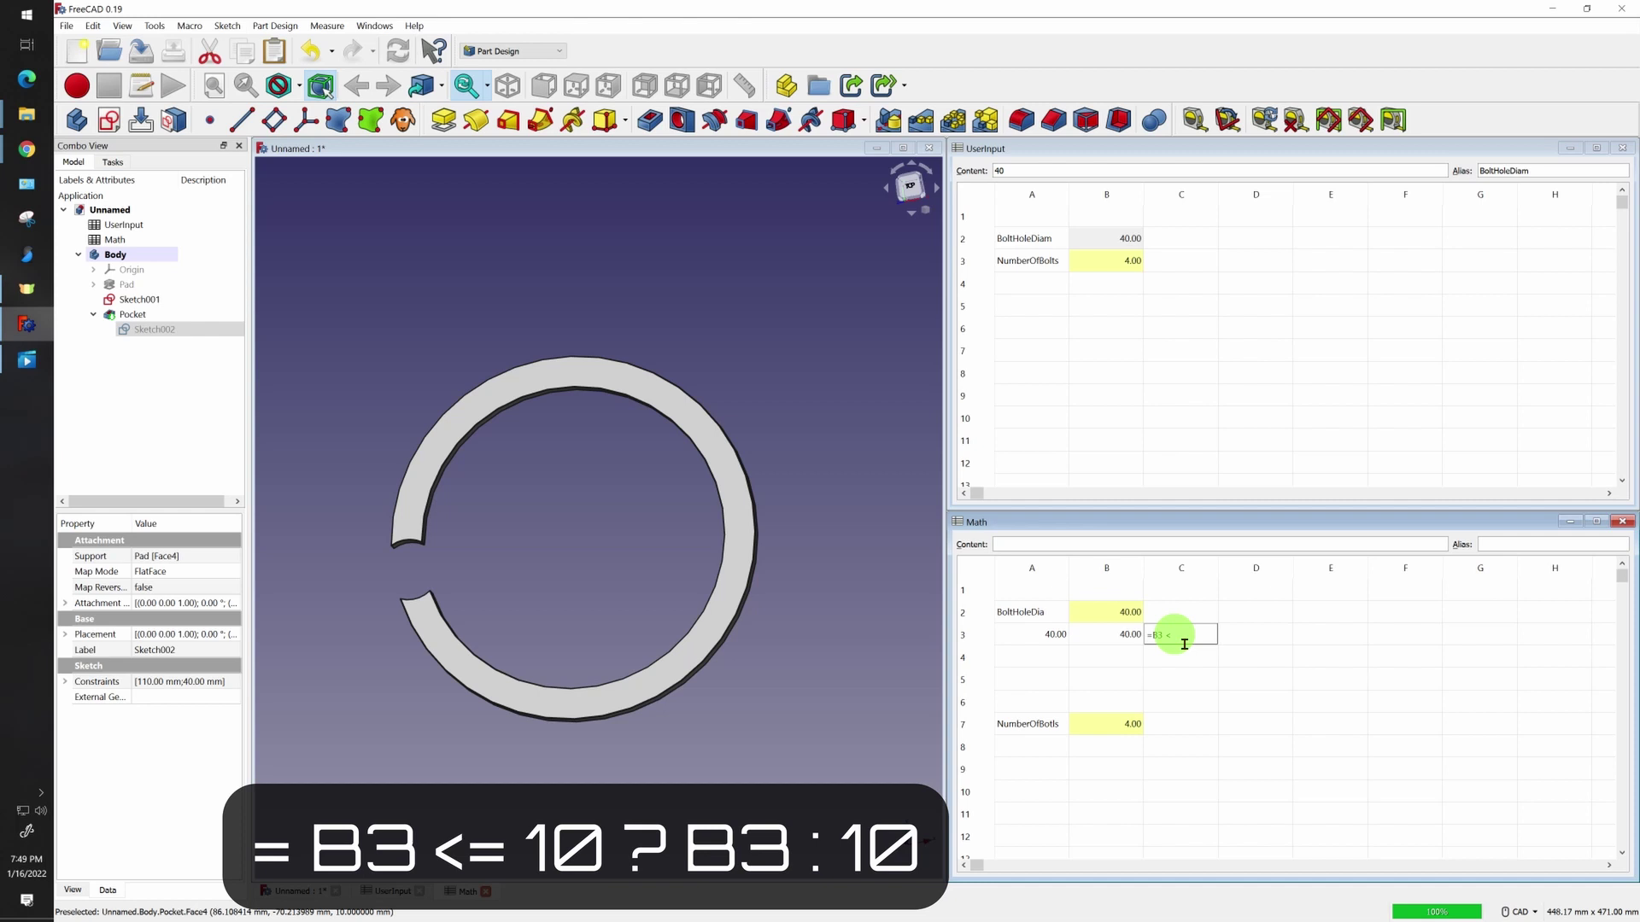
text(=)
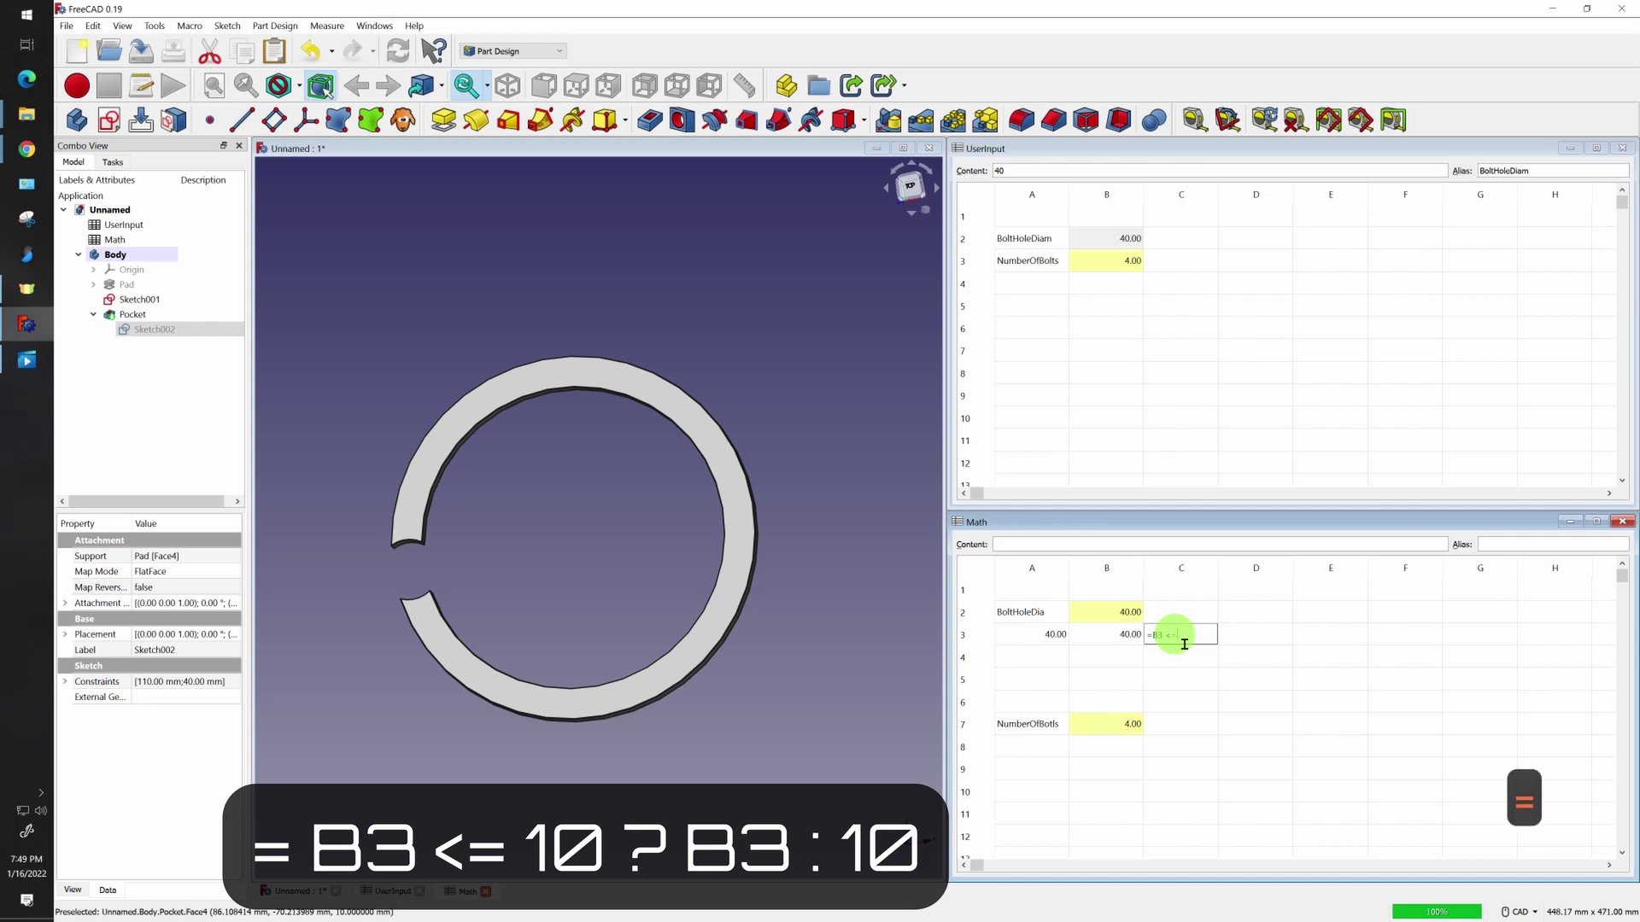
text( 10 ? )
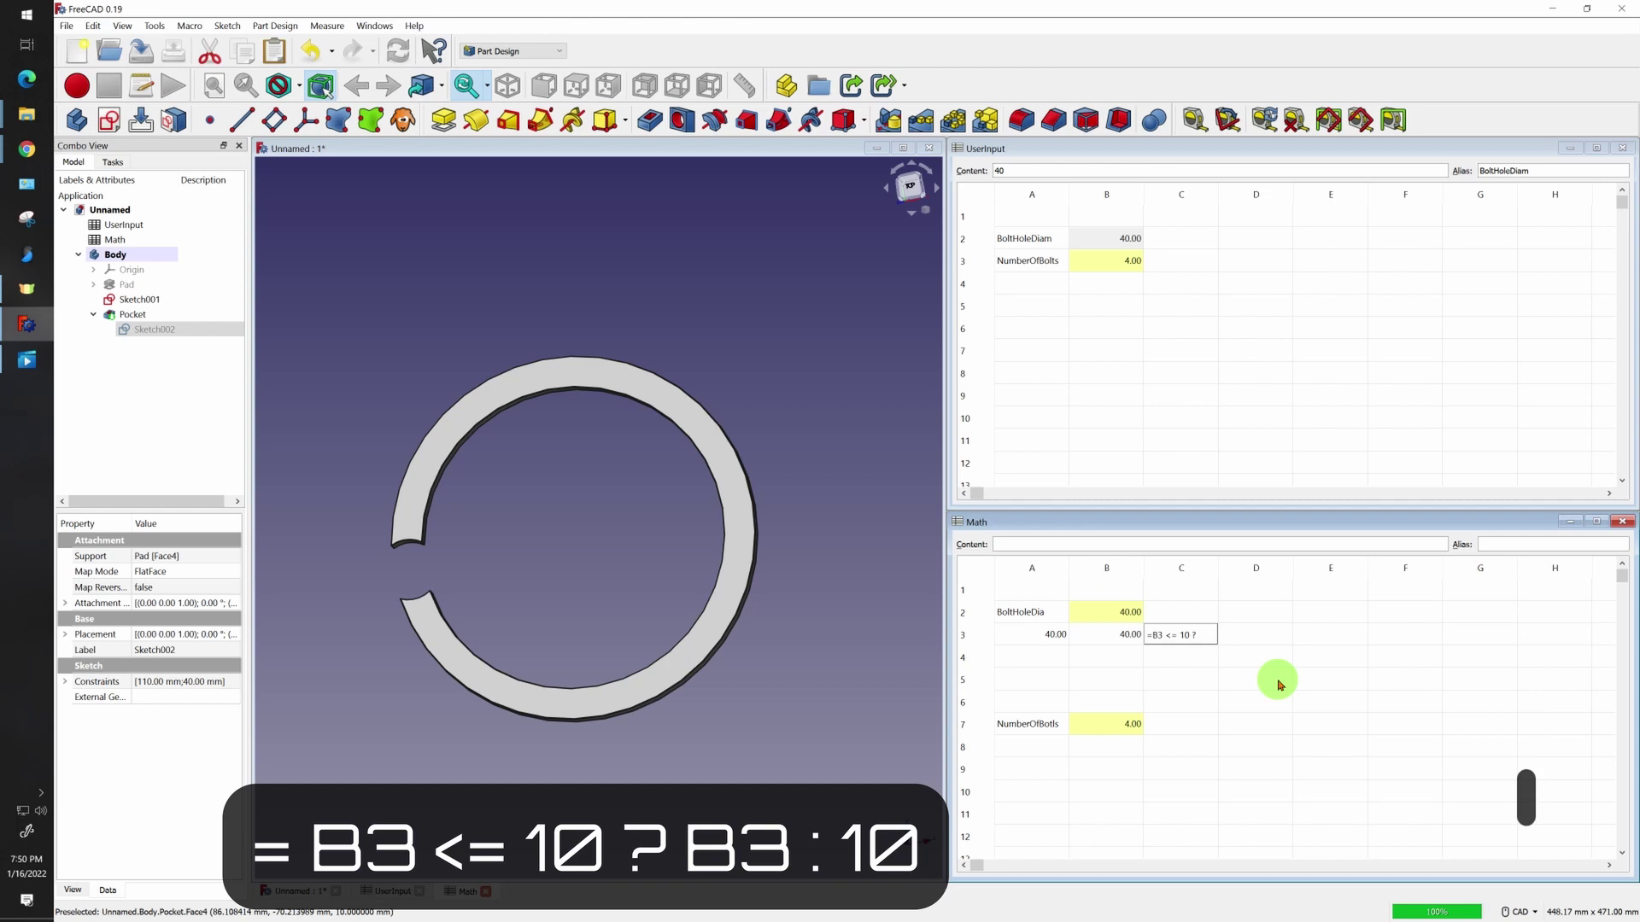
text(B)
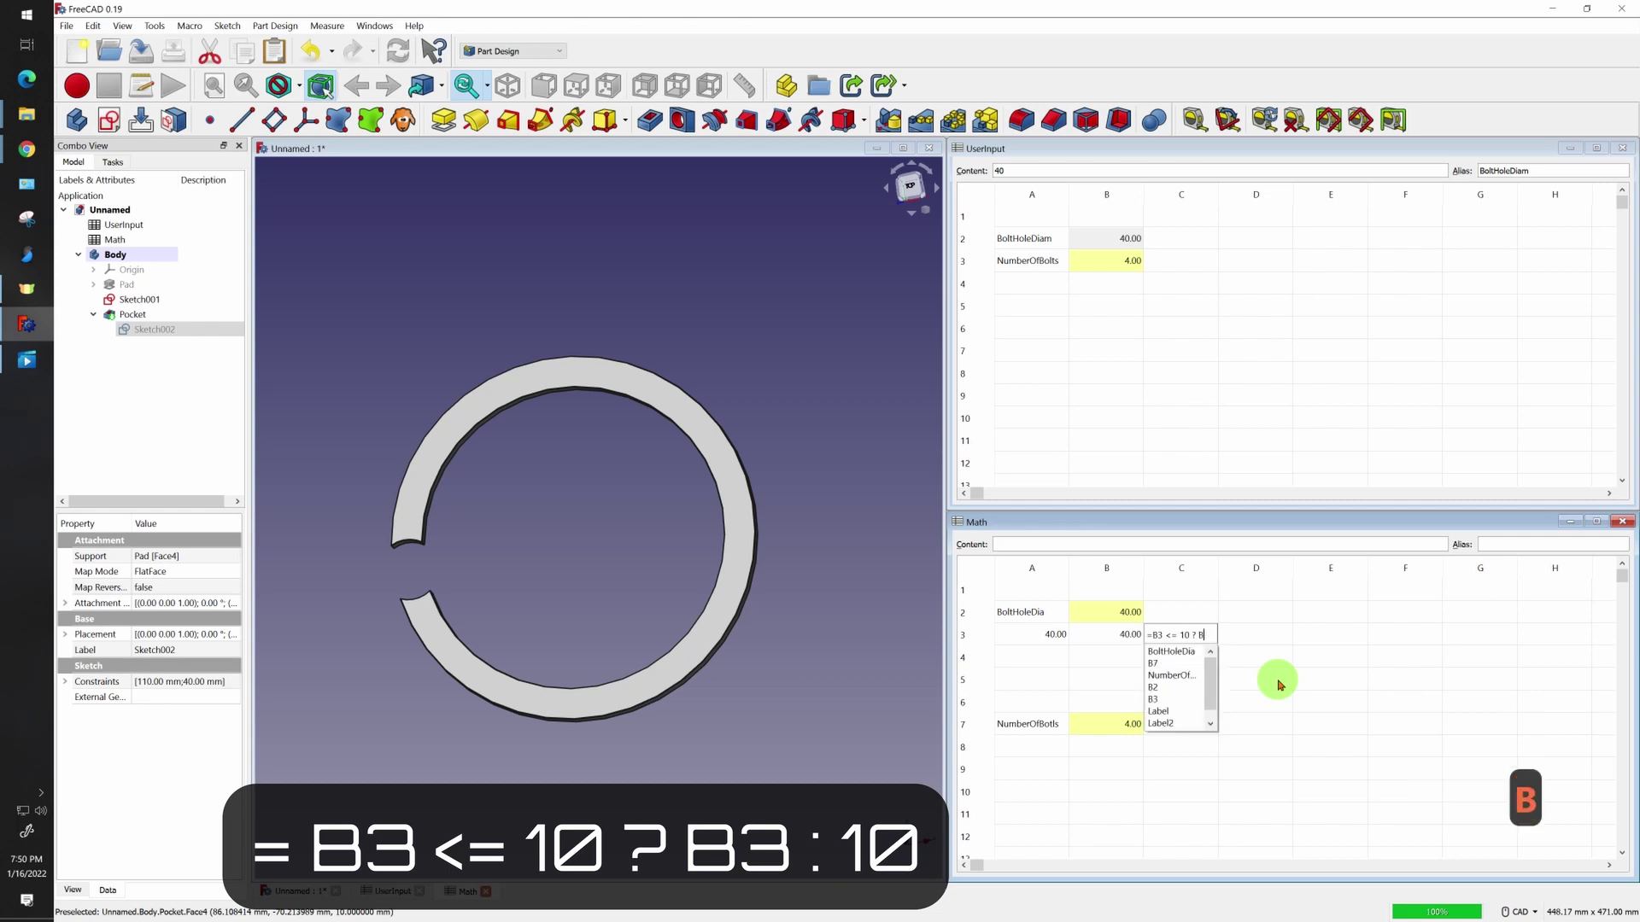
text(3)
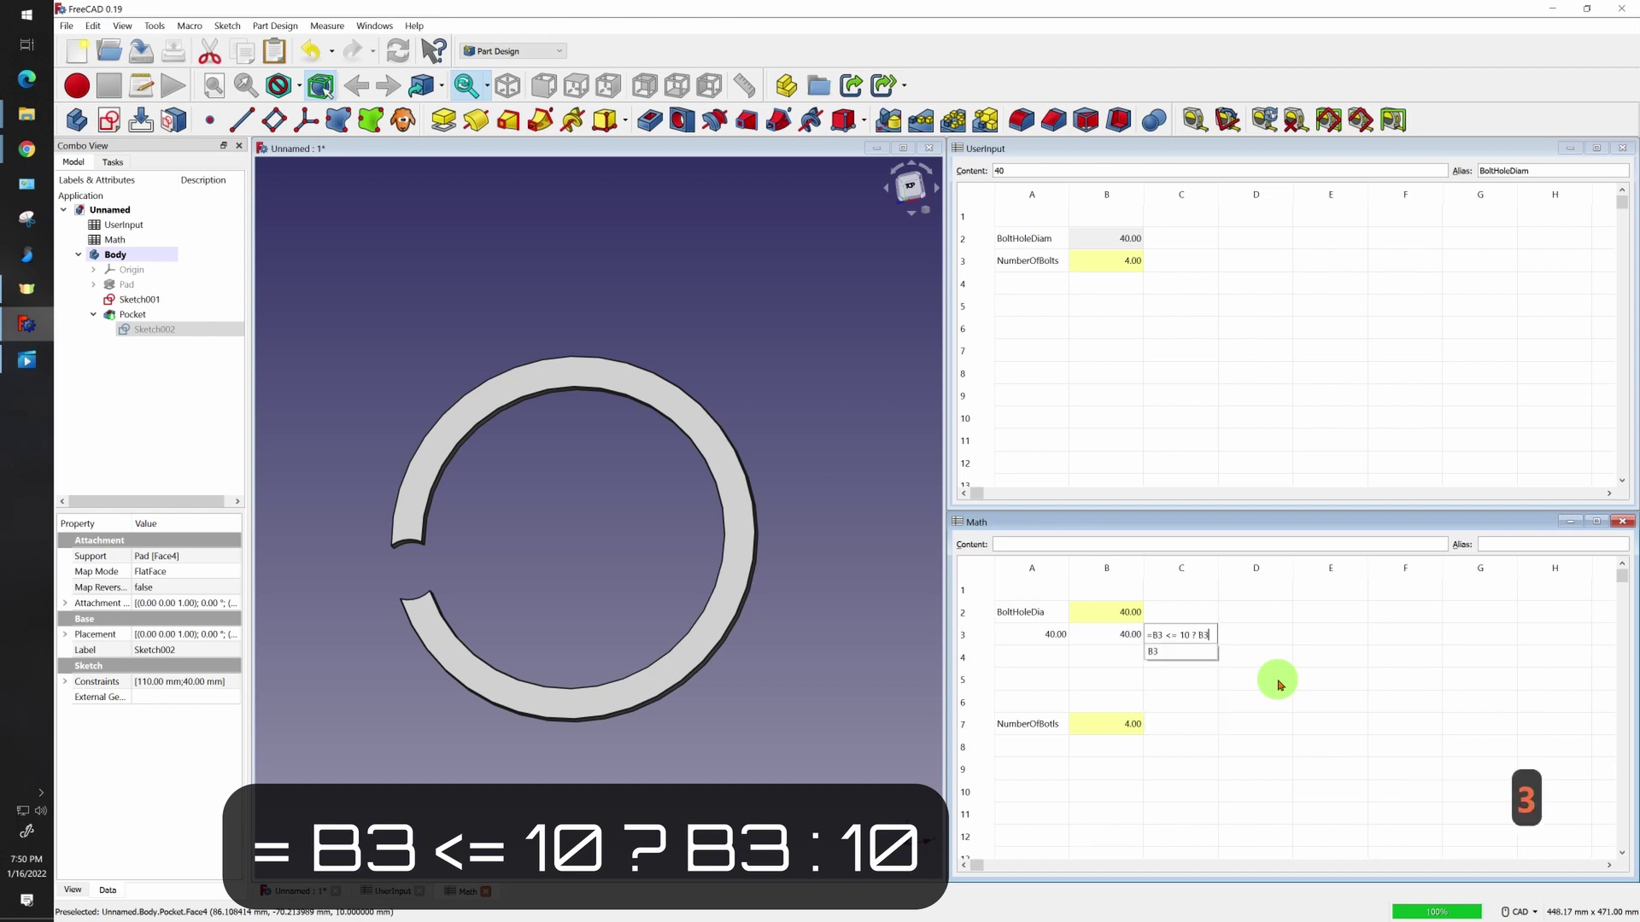
text( :)
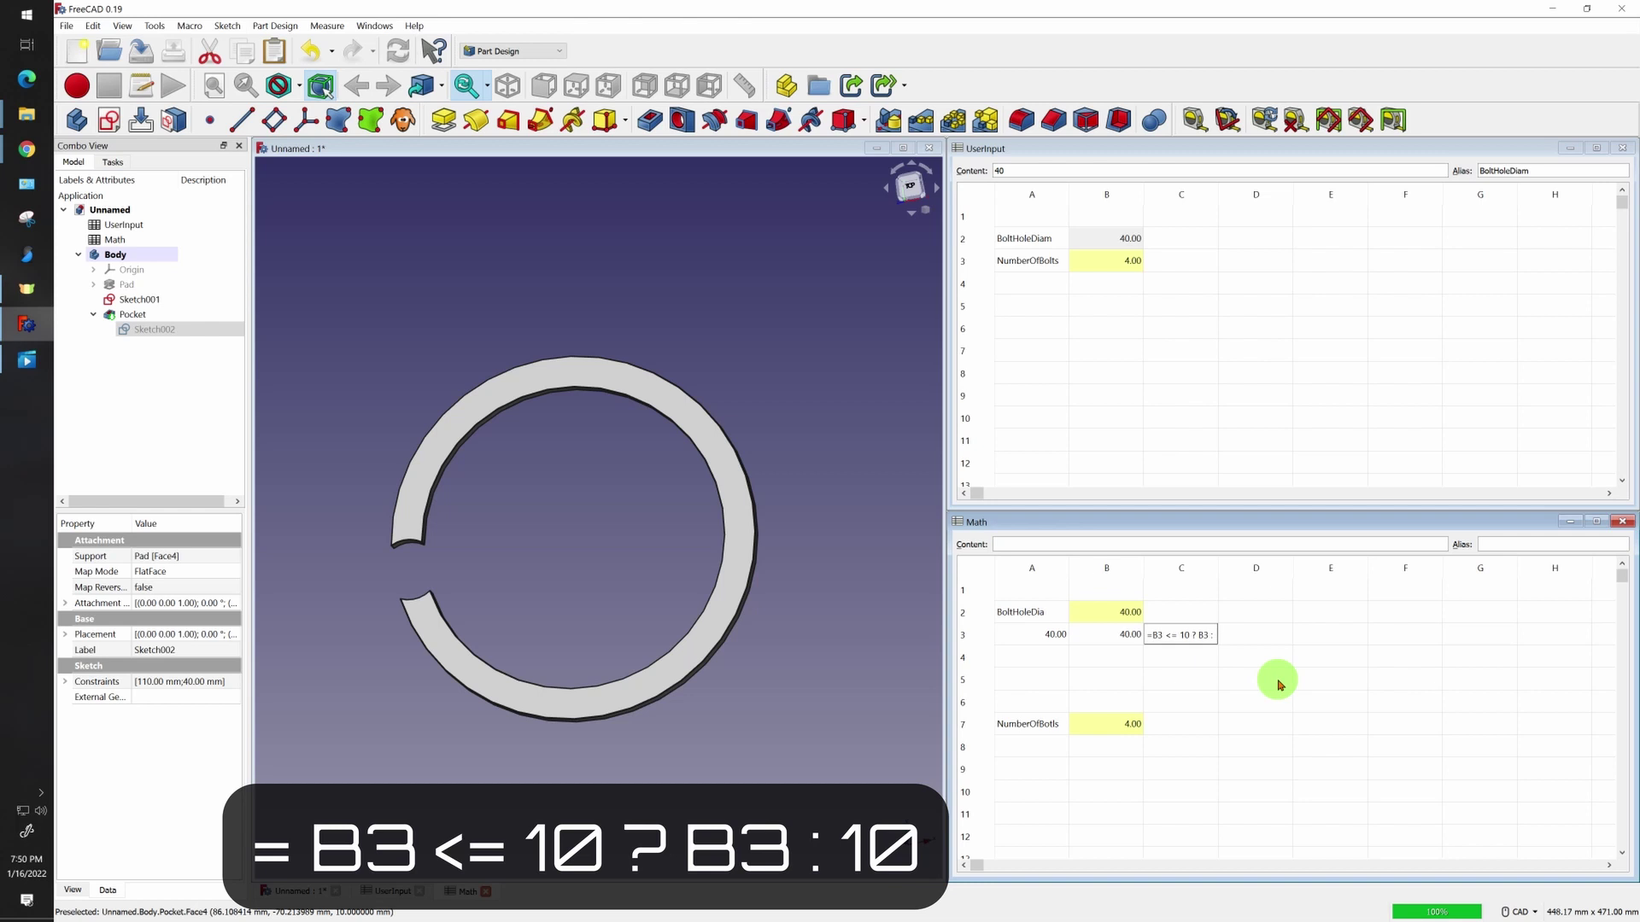
text(10)
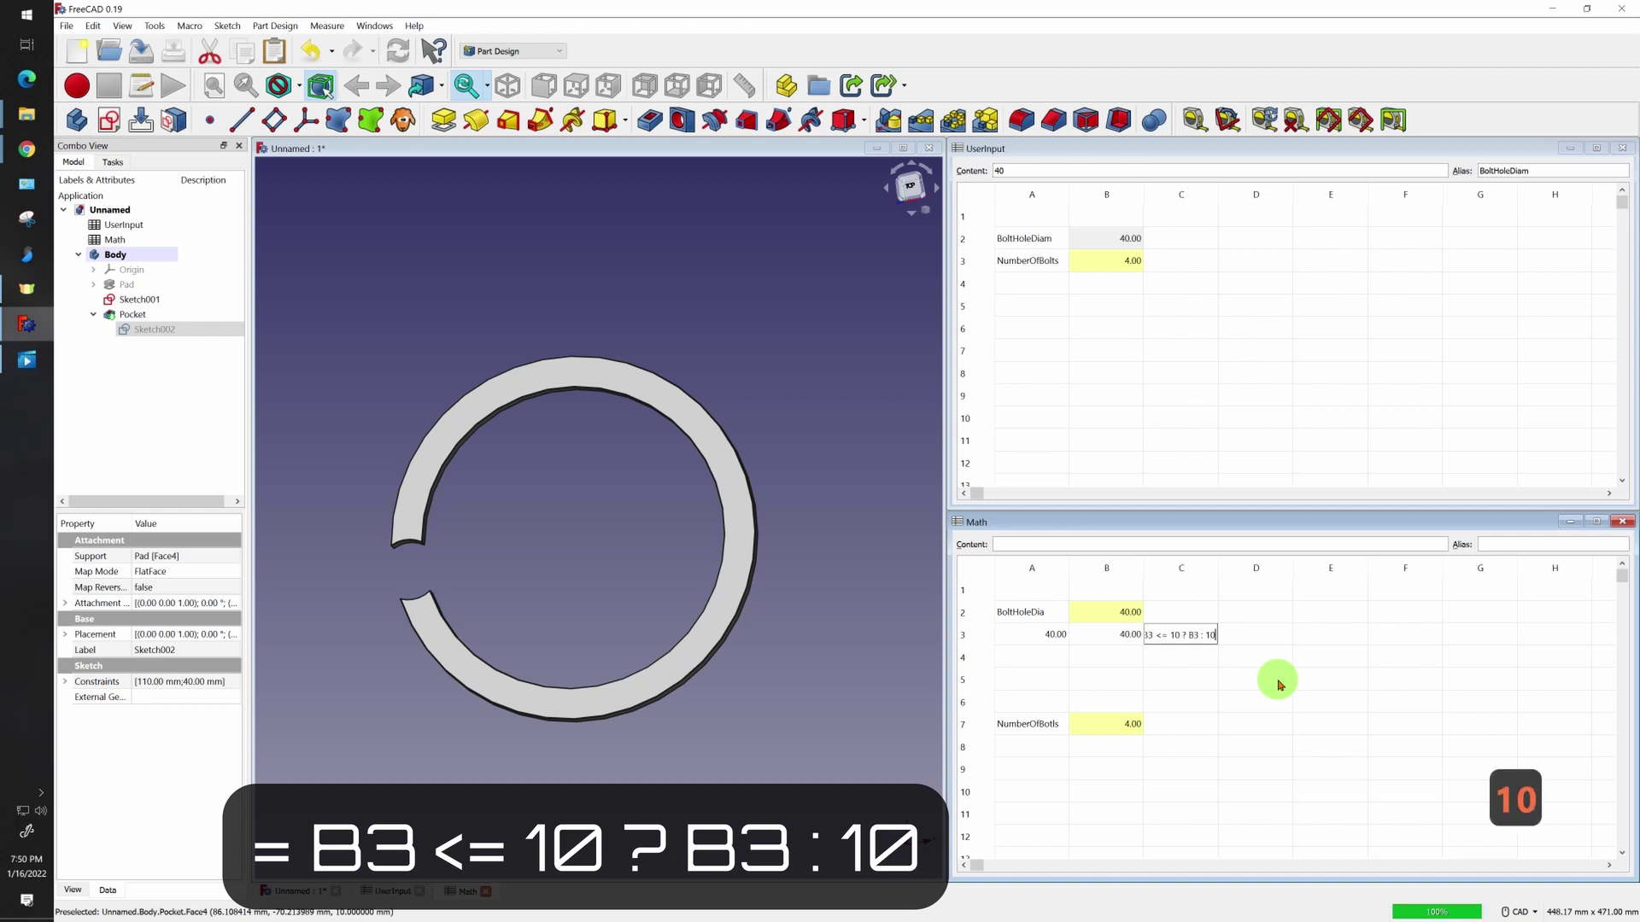
key(Return)
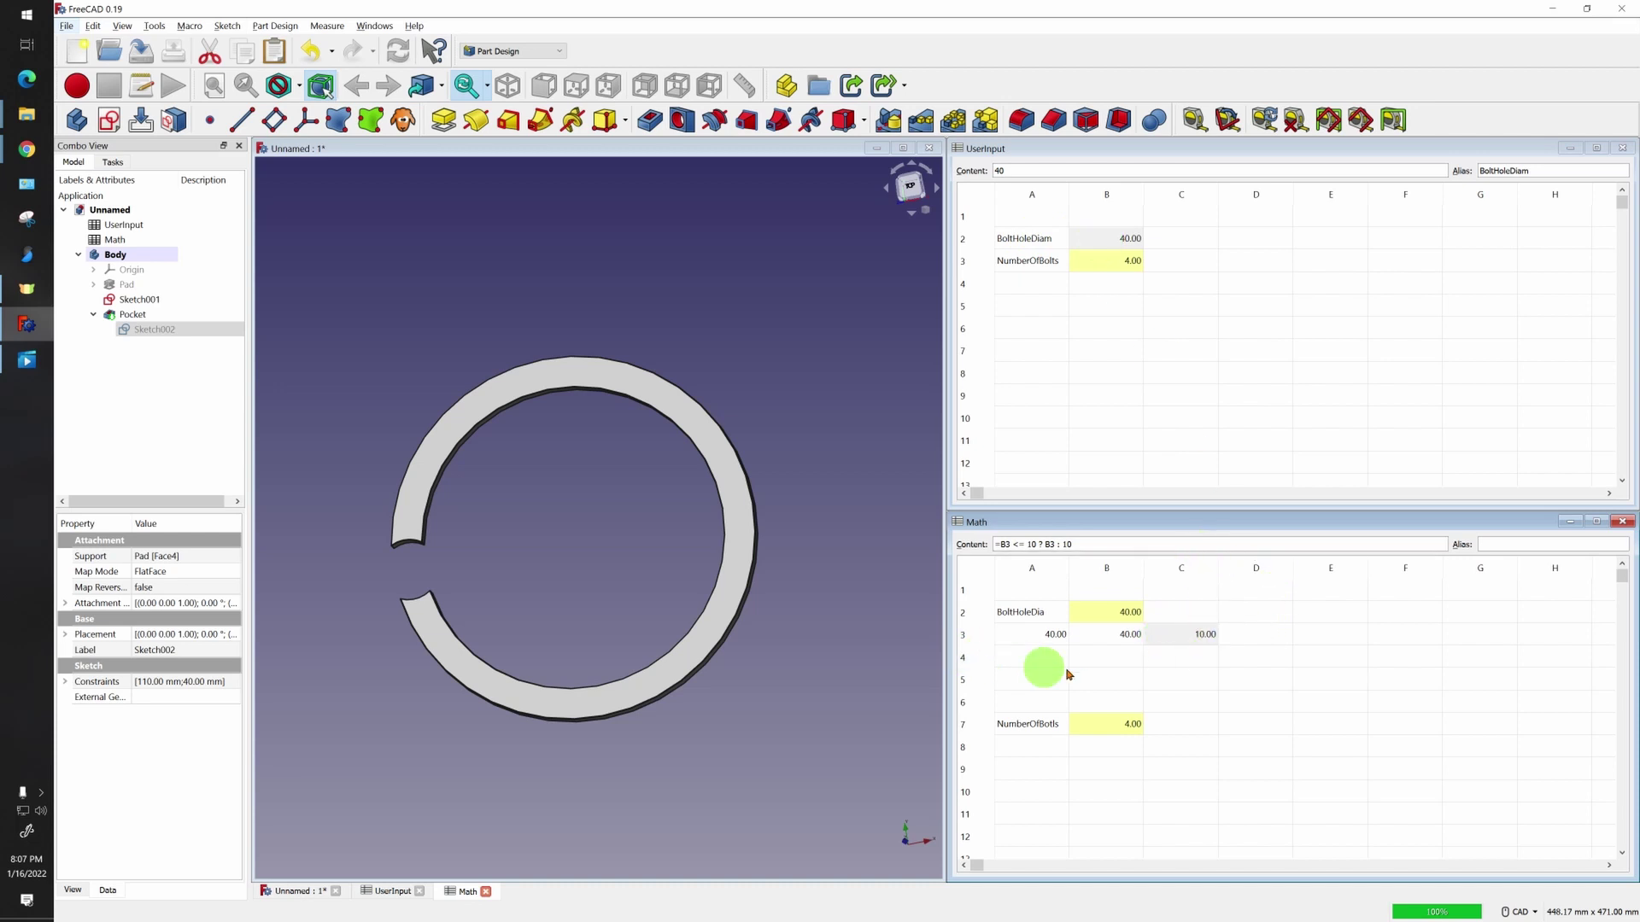
double_click(1106, 238)
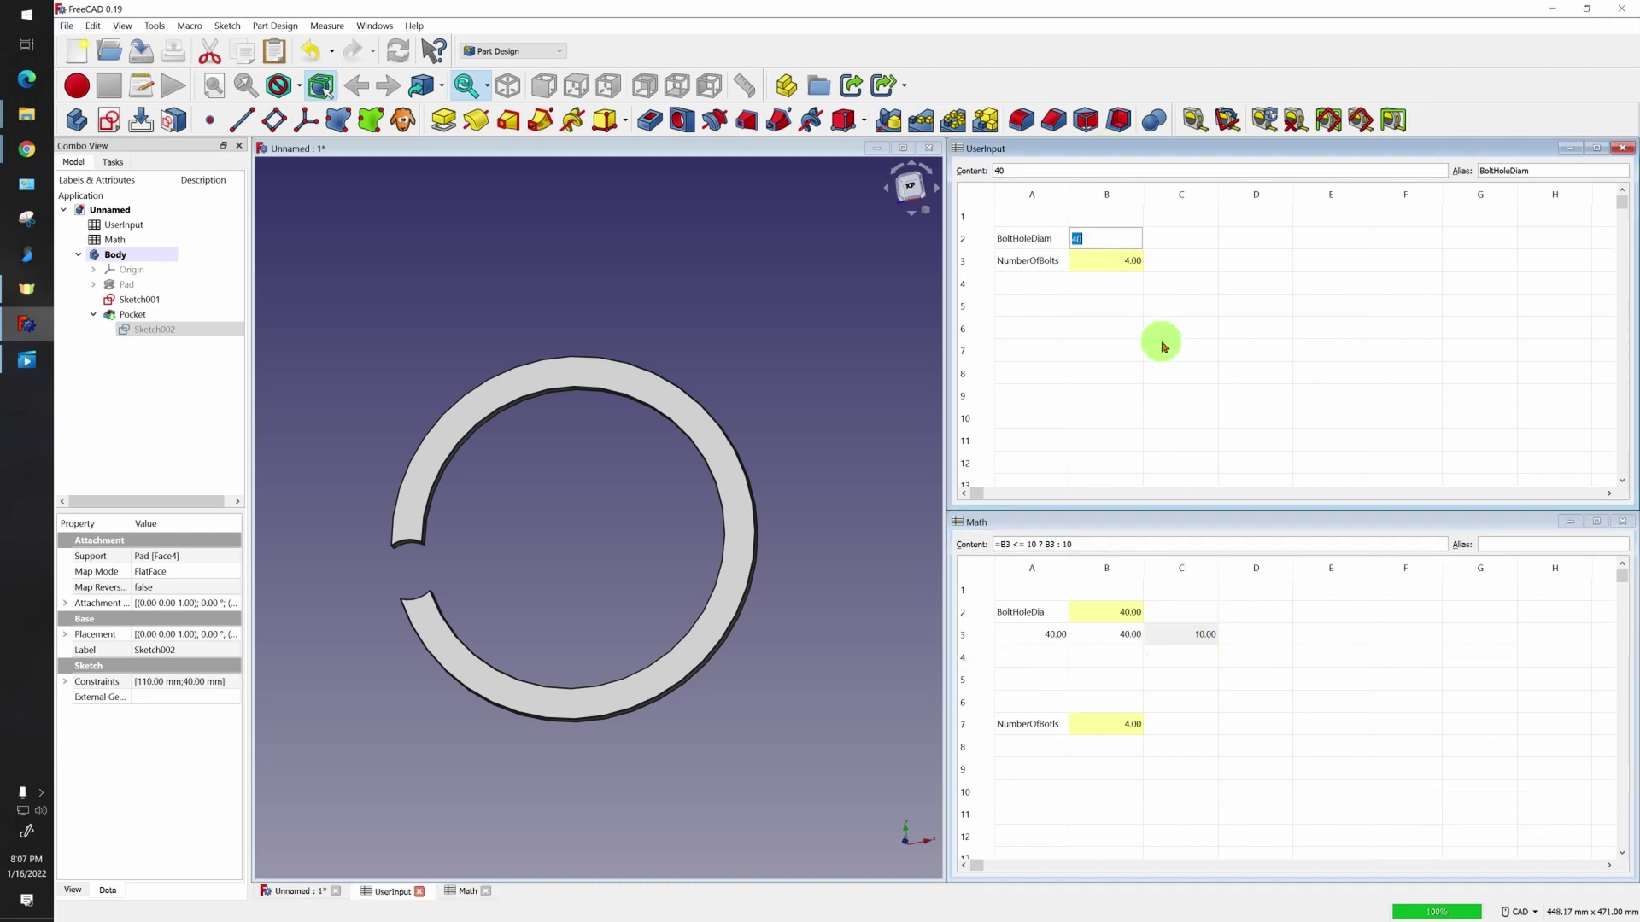
Try bolt-hole diameters of -2 and then 11, checking Math C3 caps it at 10.00
text(-2)
key(Return)
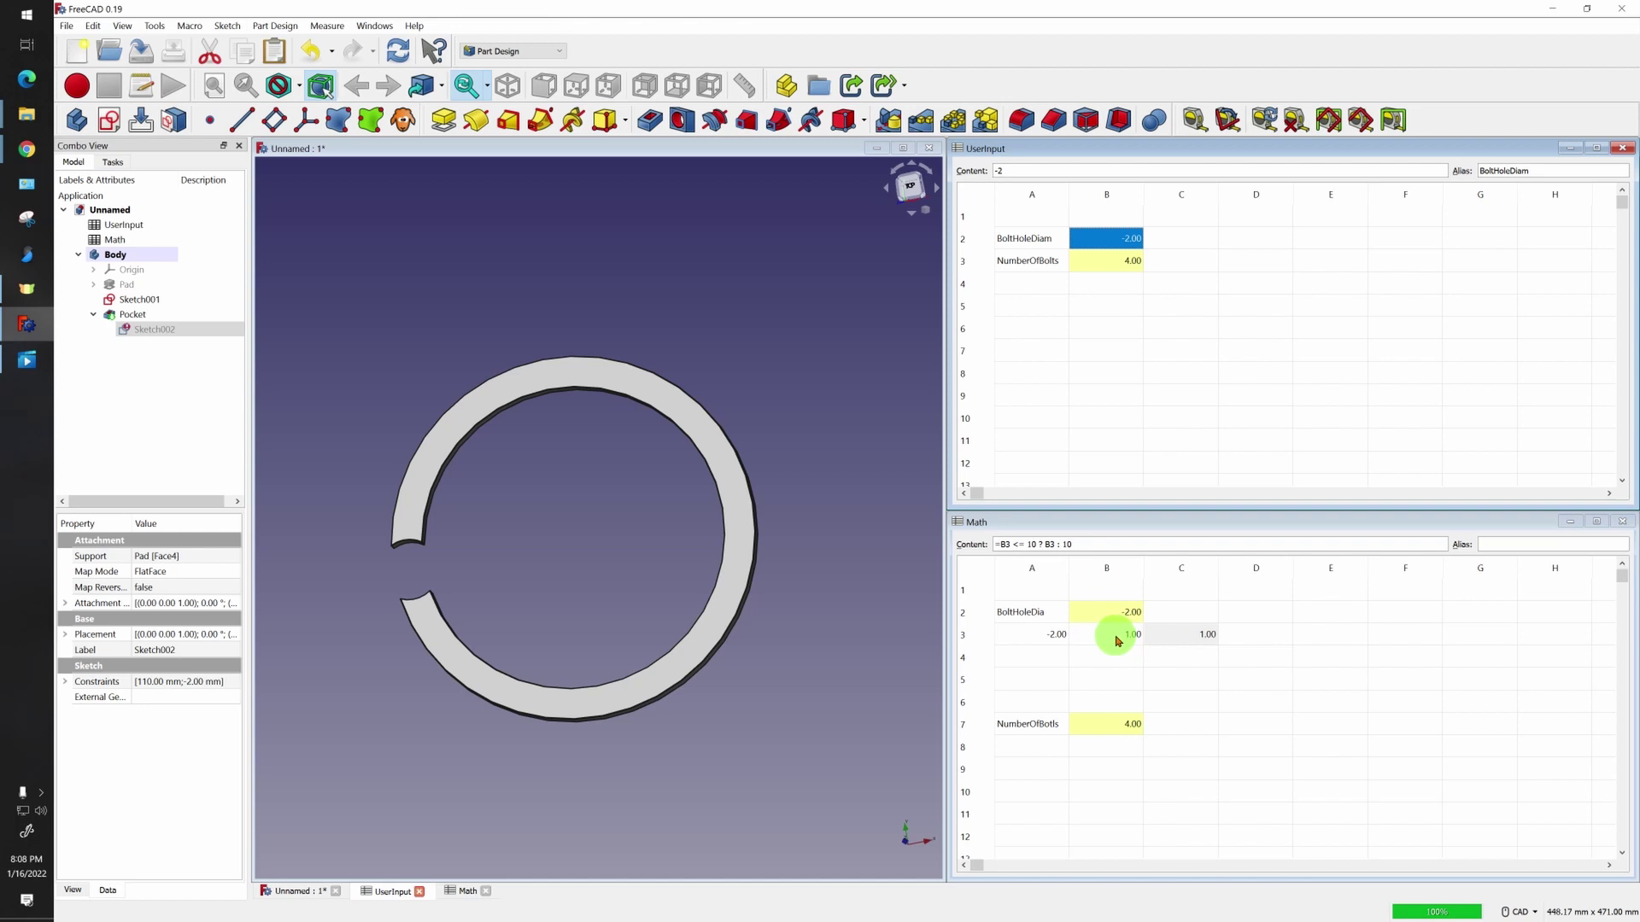
double_click(1096, 239)
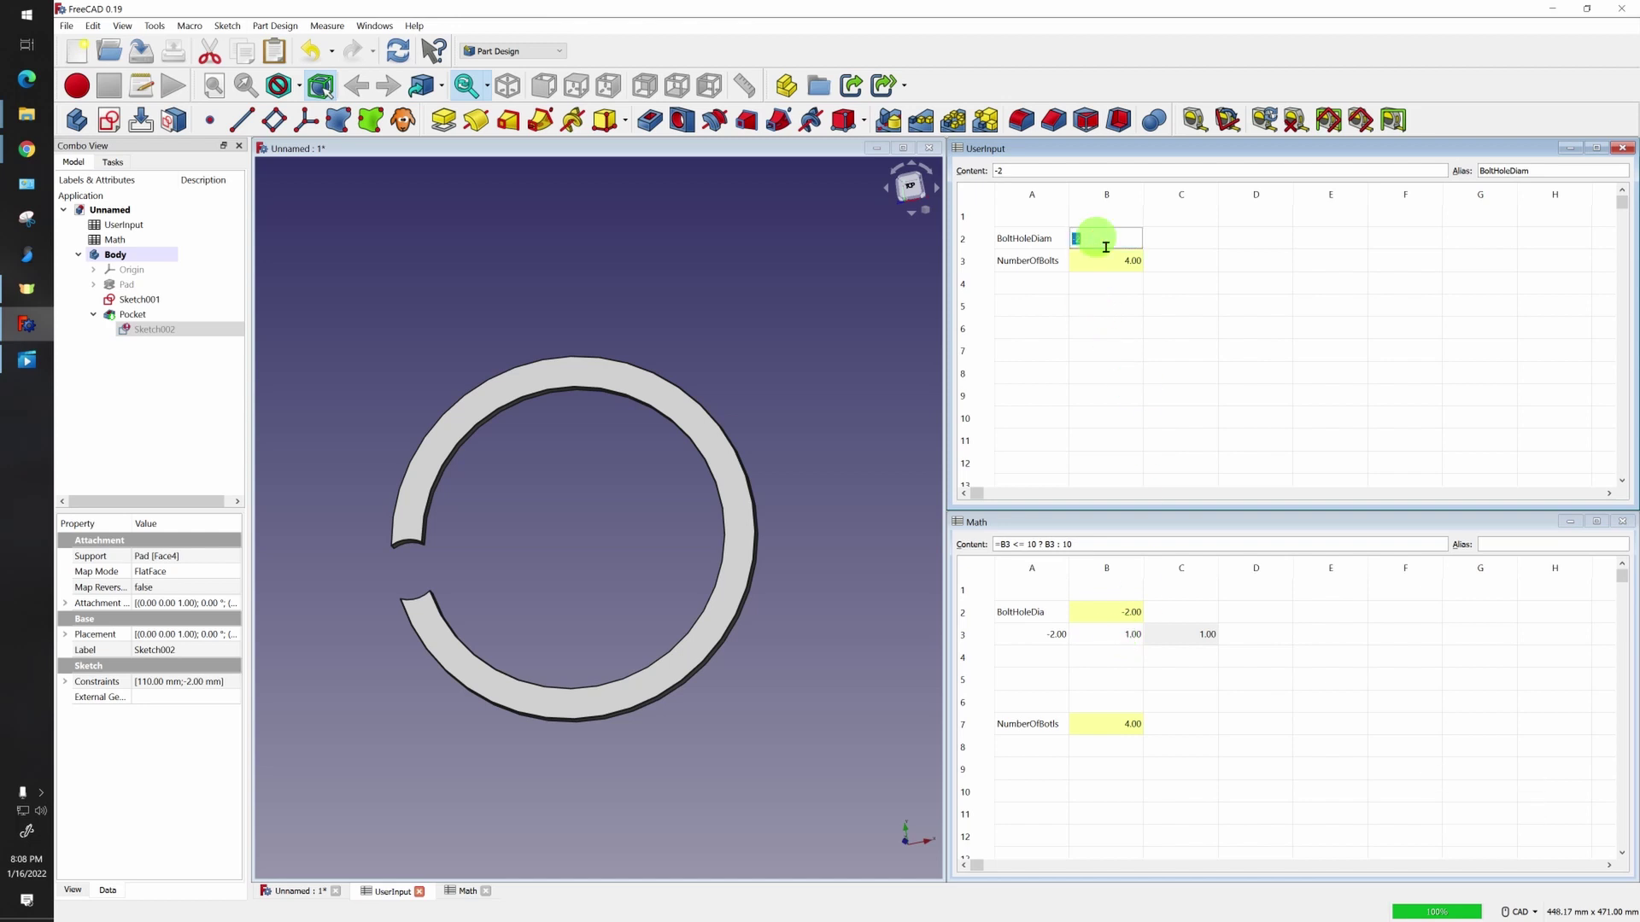
text(11)
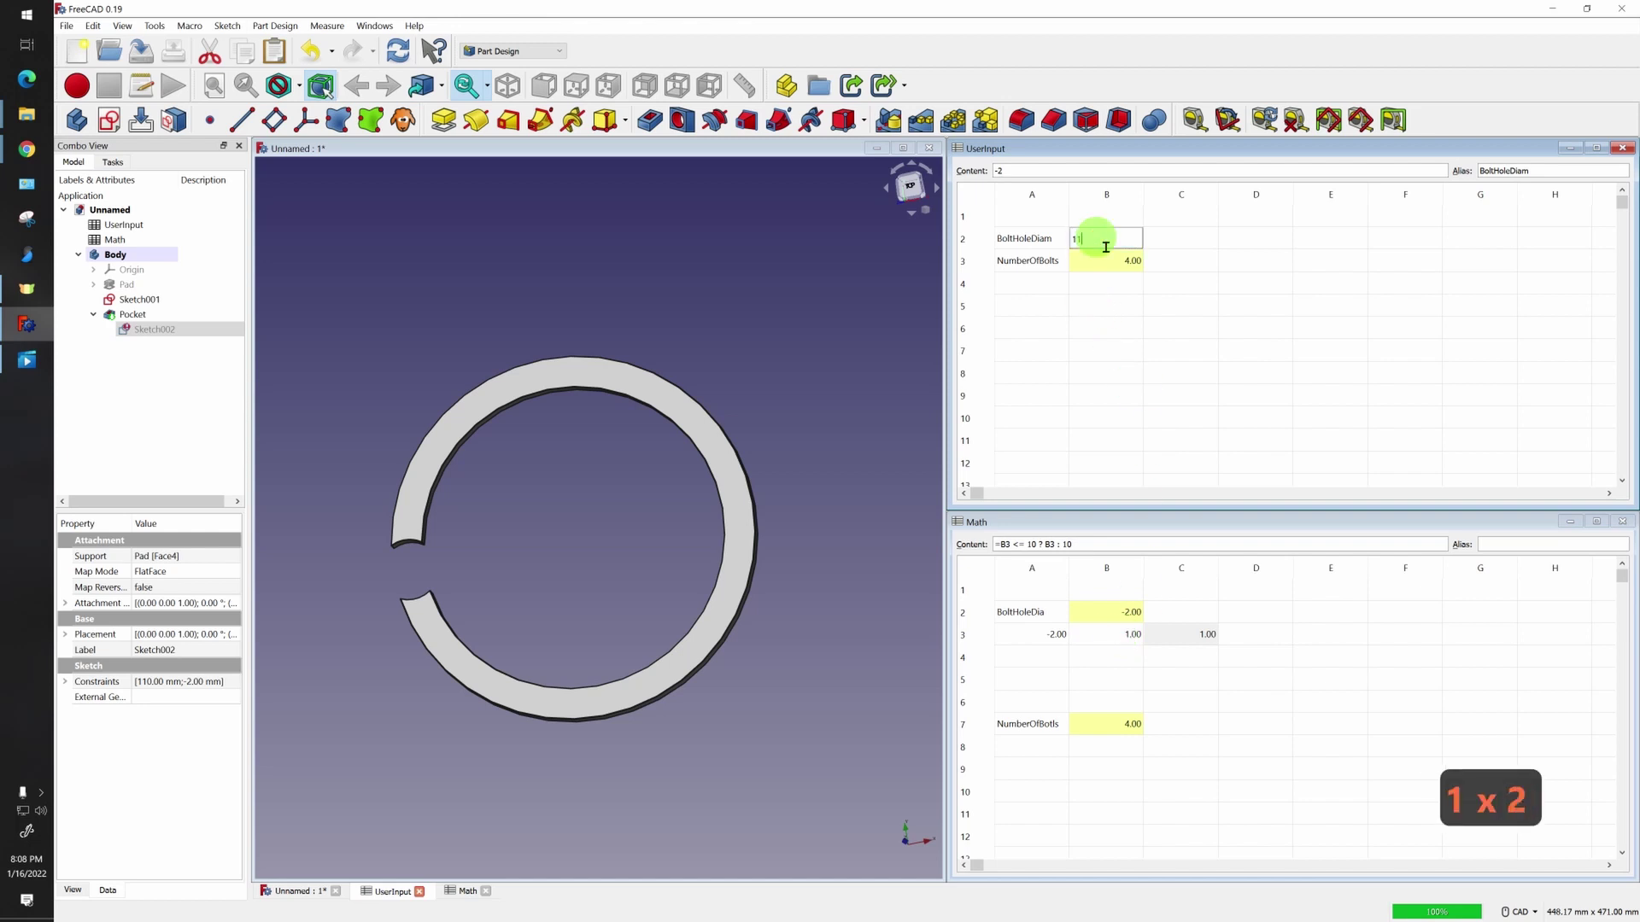
key(Return)
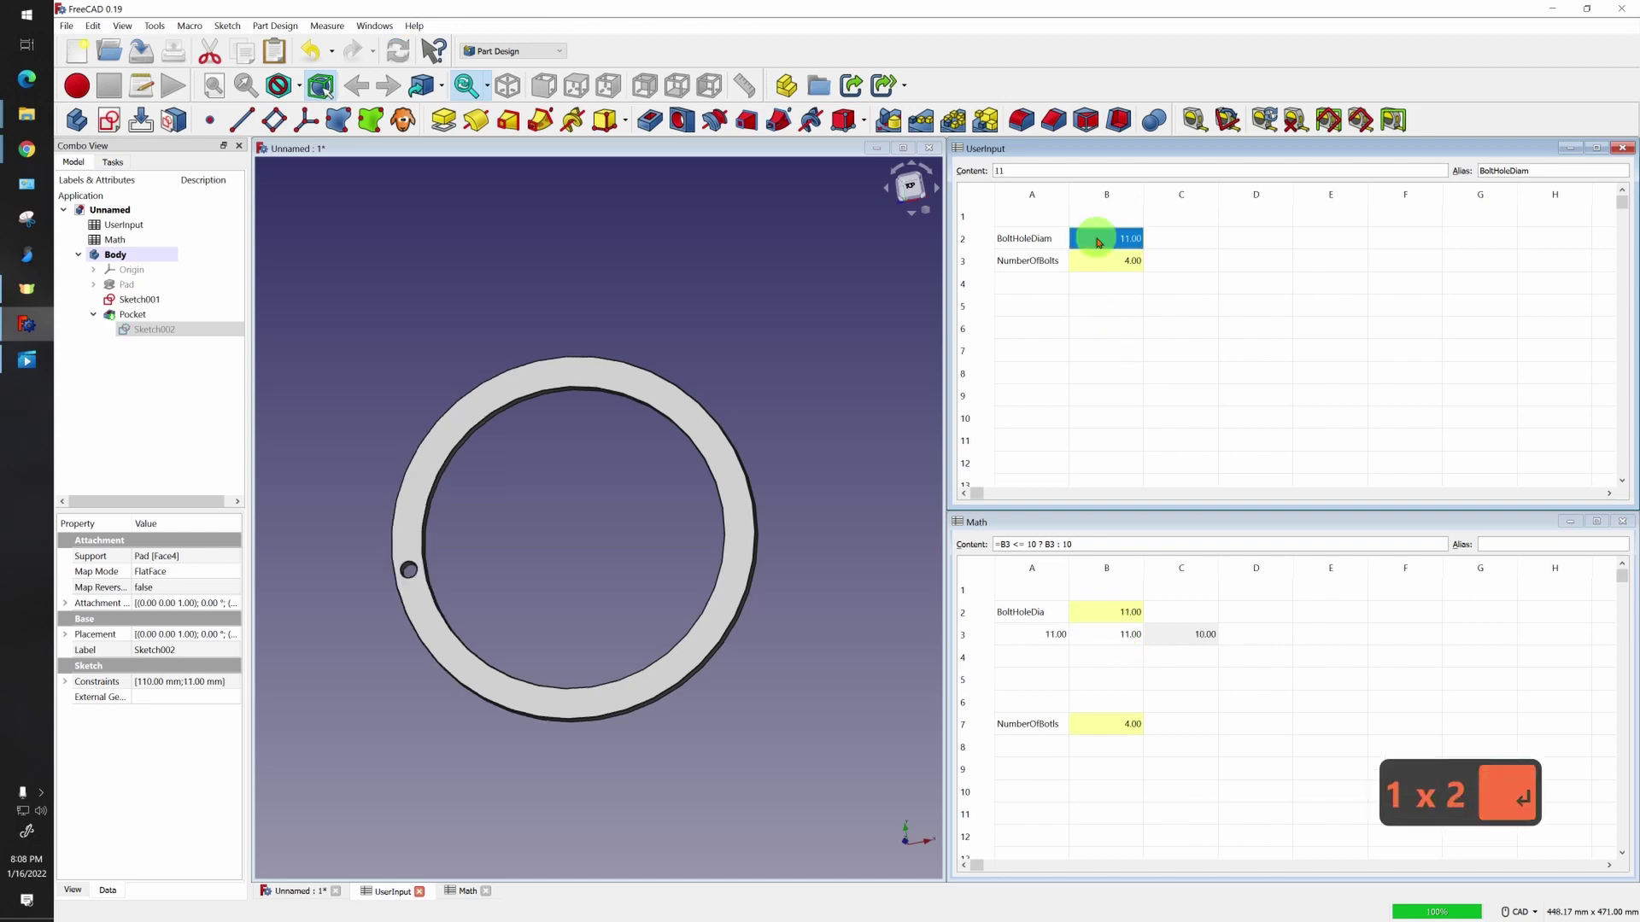
click(1187, 640)
click(1115, 678)
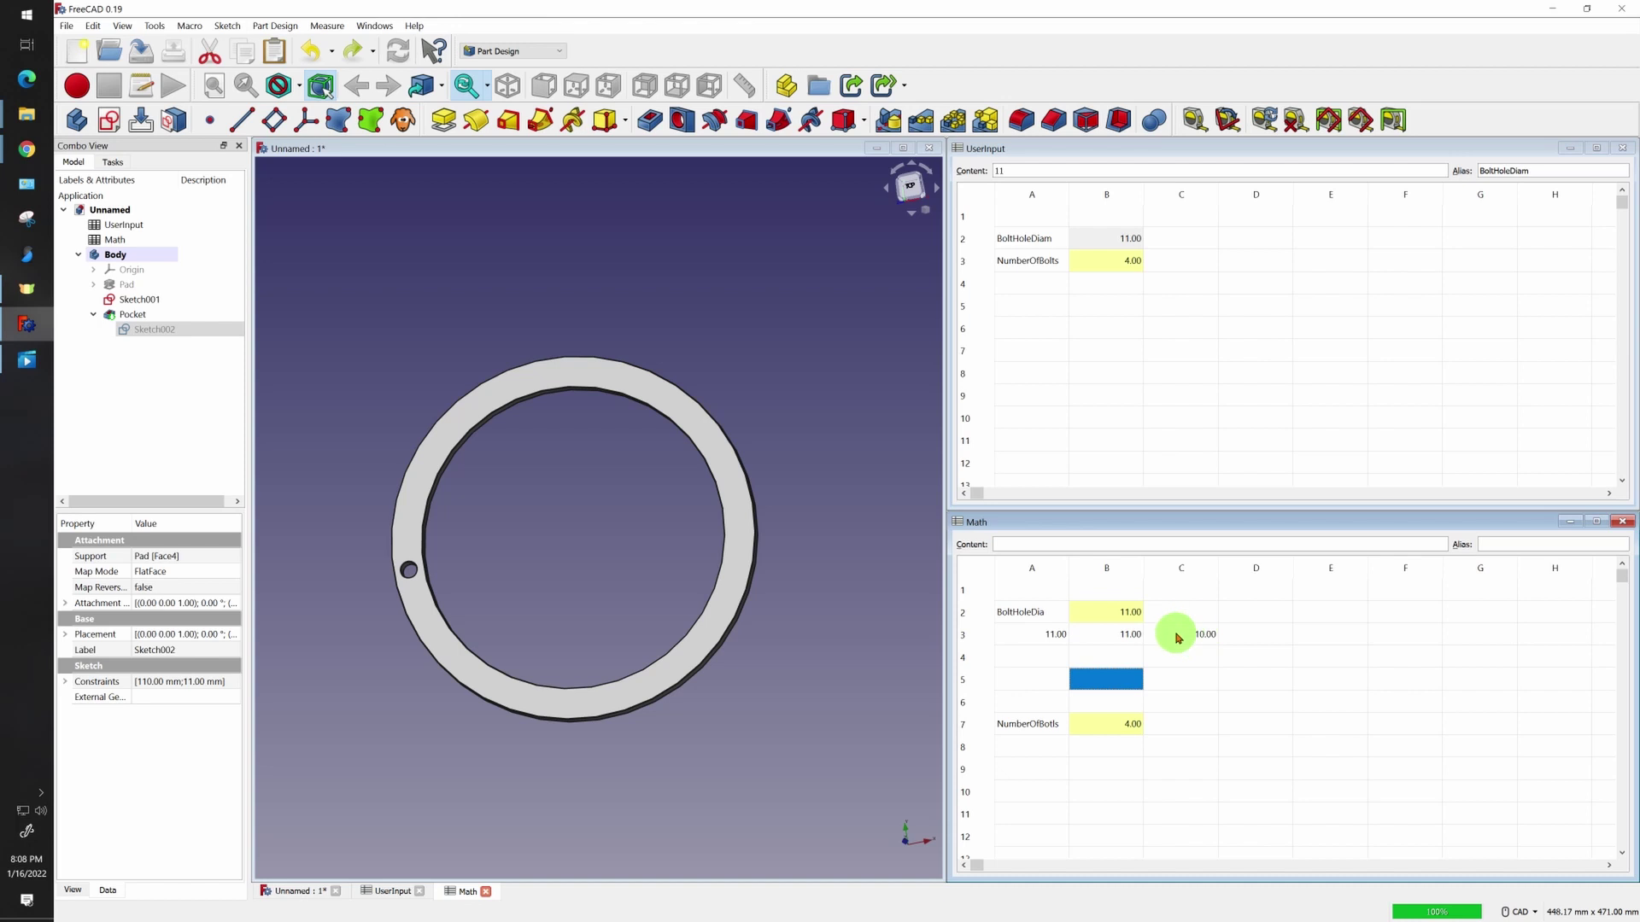
Link Math B2 (BoltHoleDia) to the capped value with the formula =C3
click(1124, 613)
text(=)
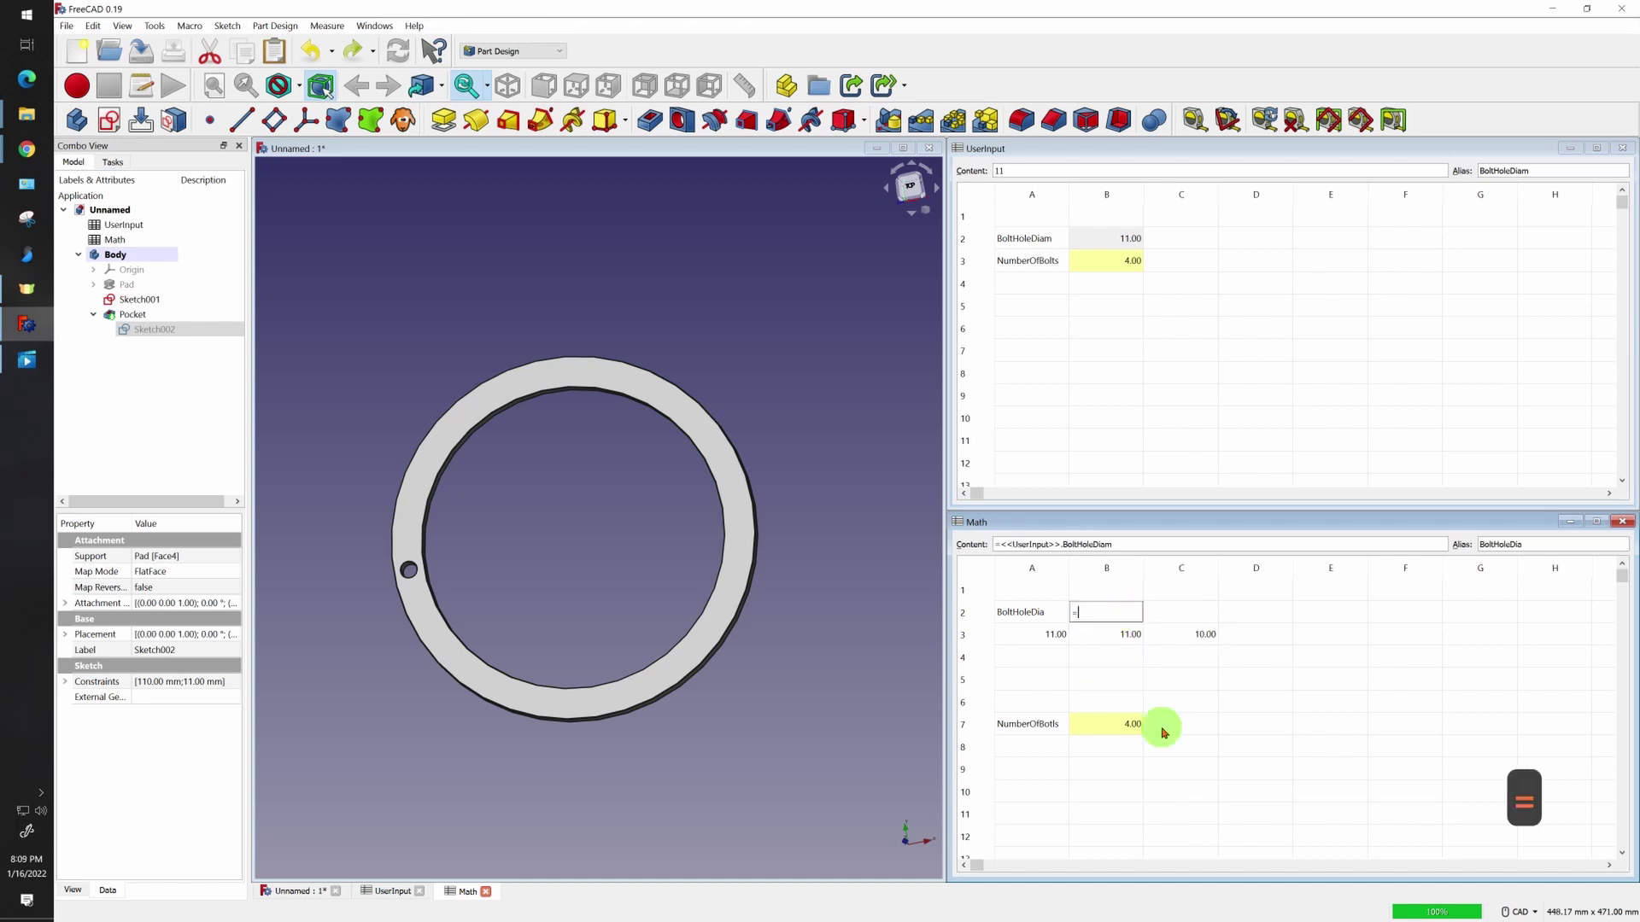
text(C3)
key(Return)
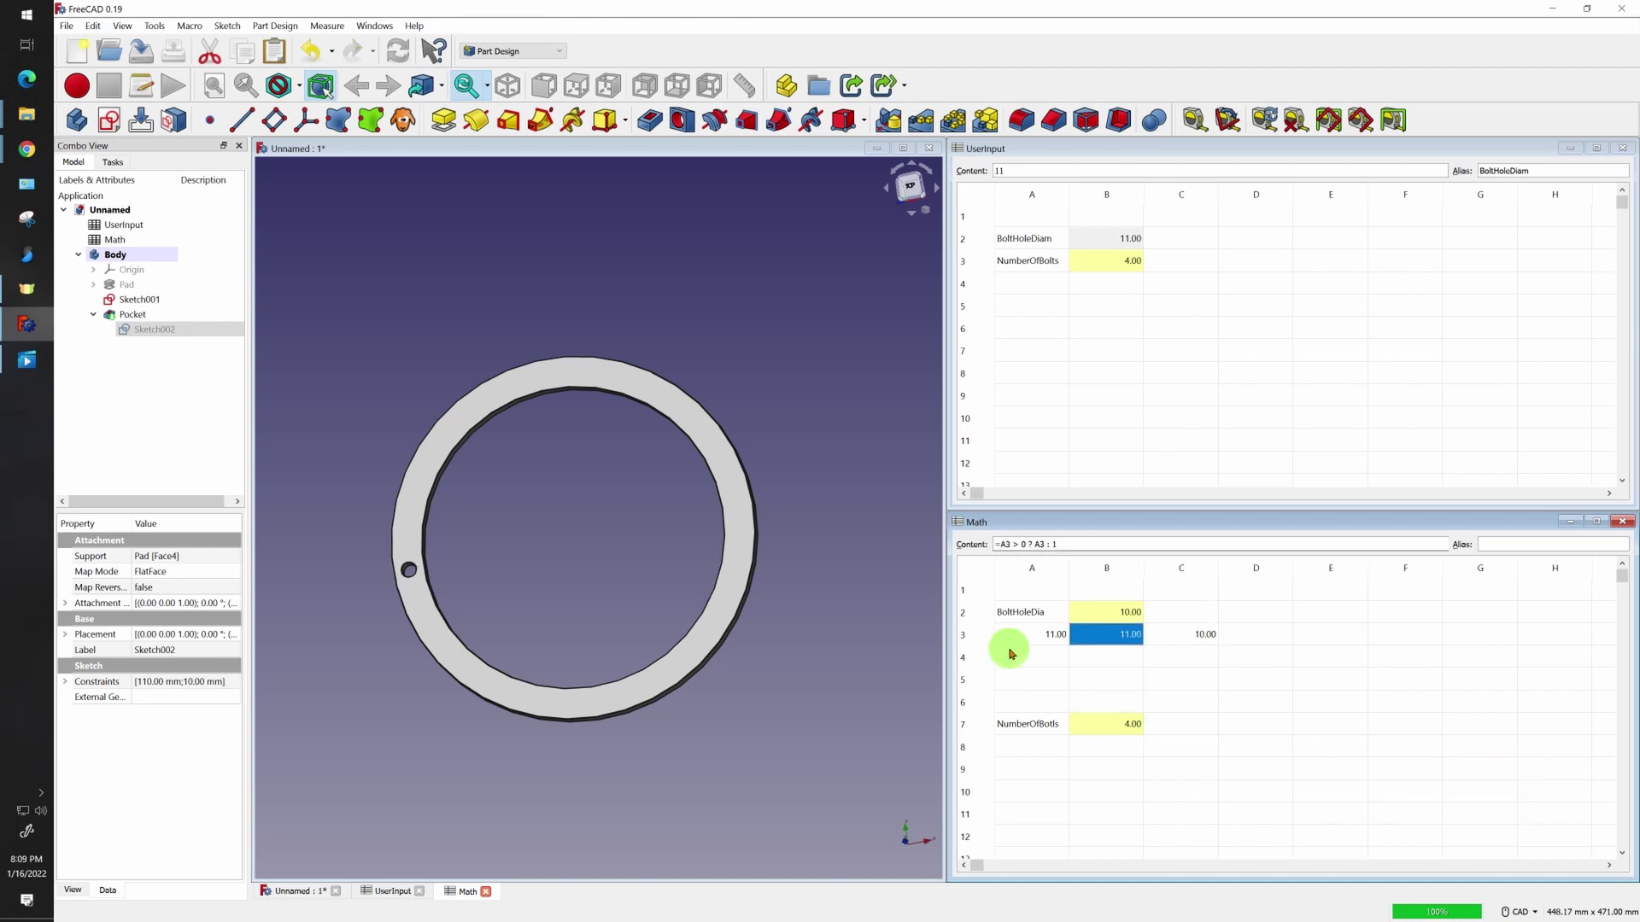
Test bolt-hole diameters of 5, 40 and -2 against the 1–10 limits
double_click(1126, 239)
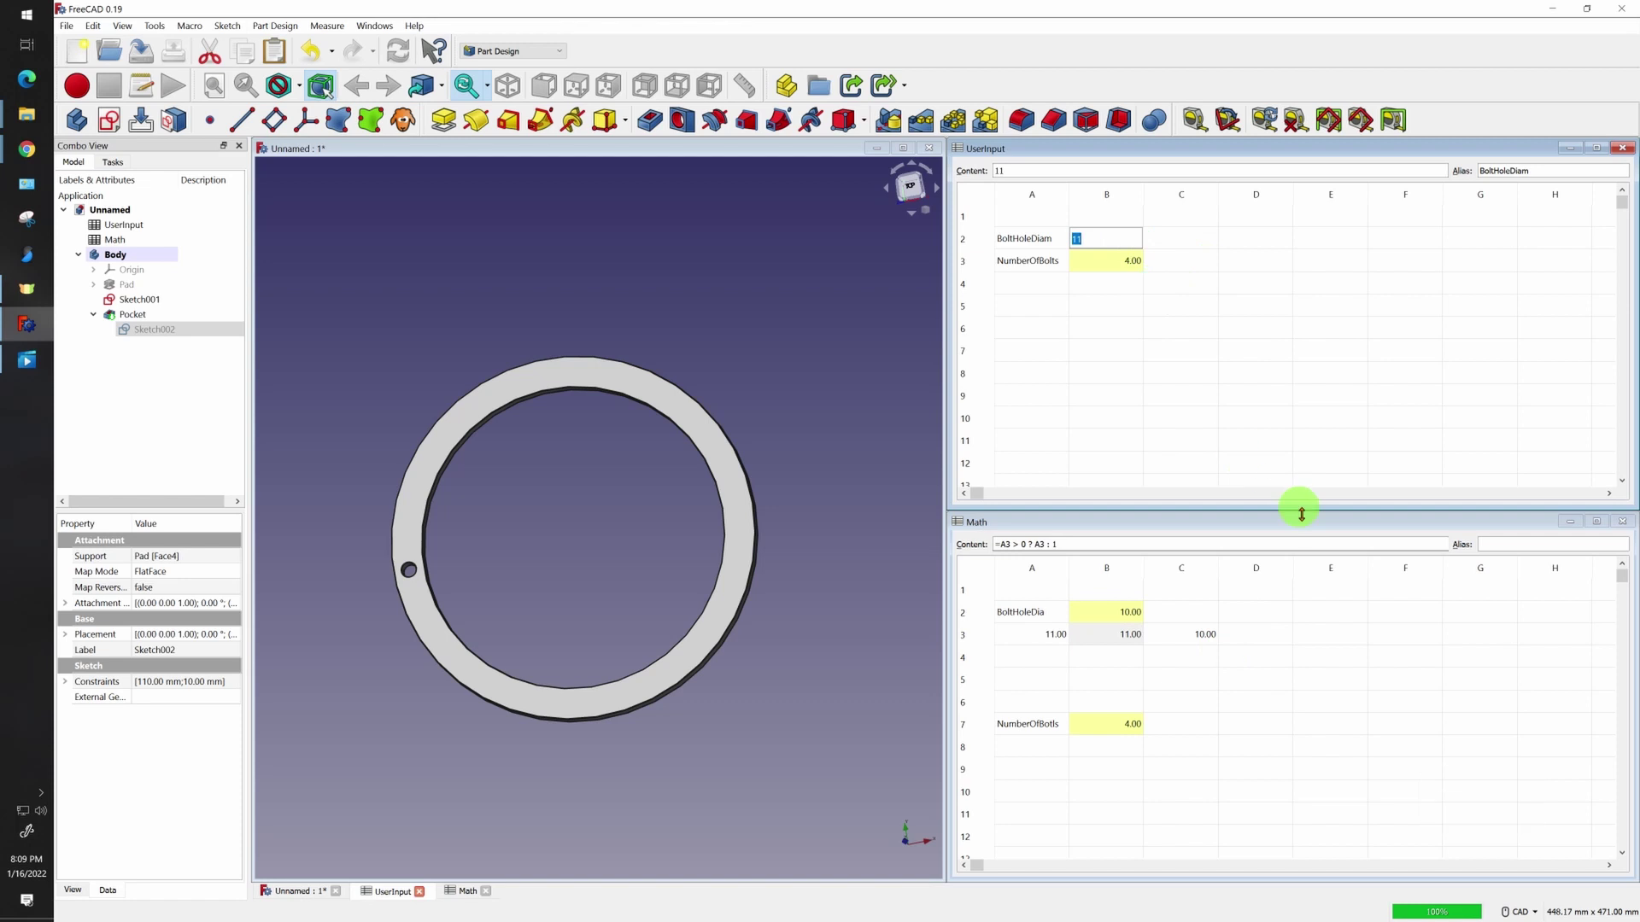
text(5)
key(Return)
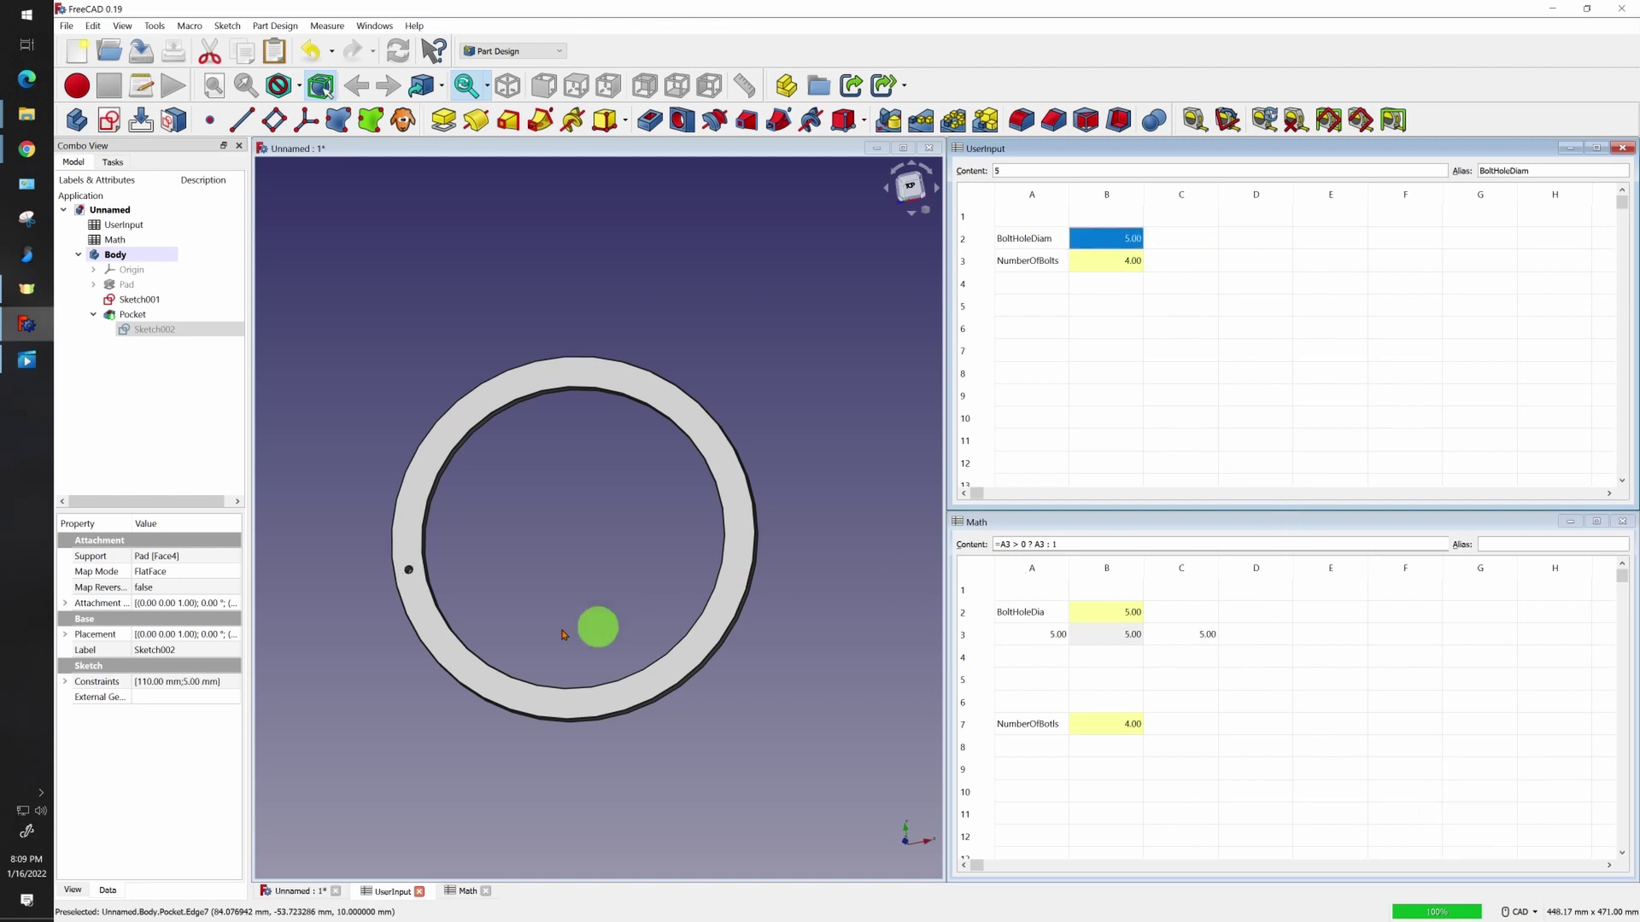
text(40)
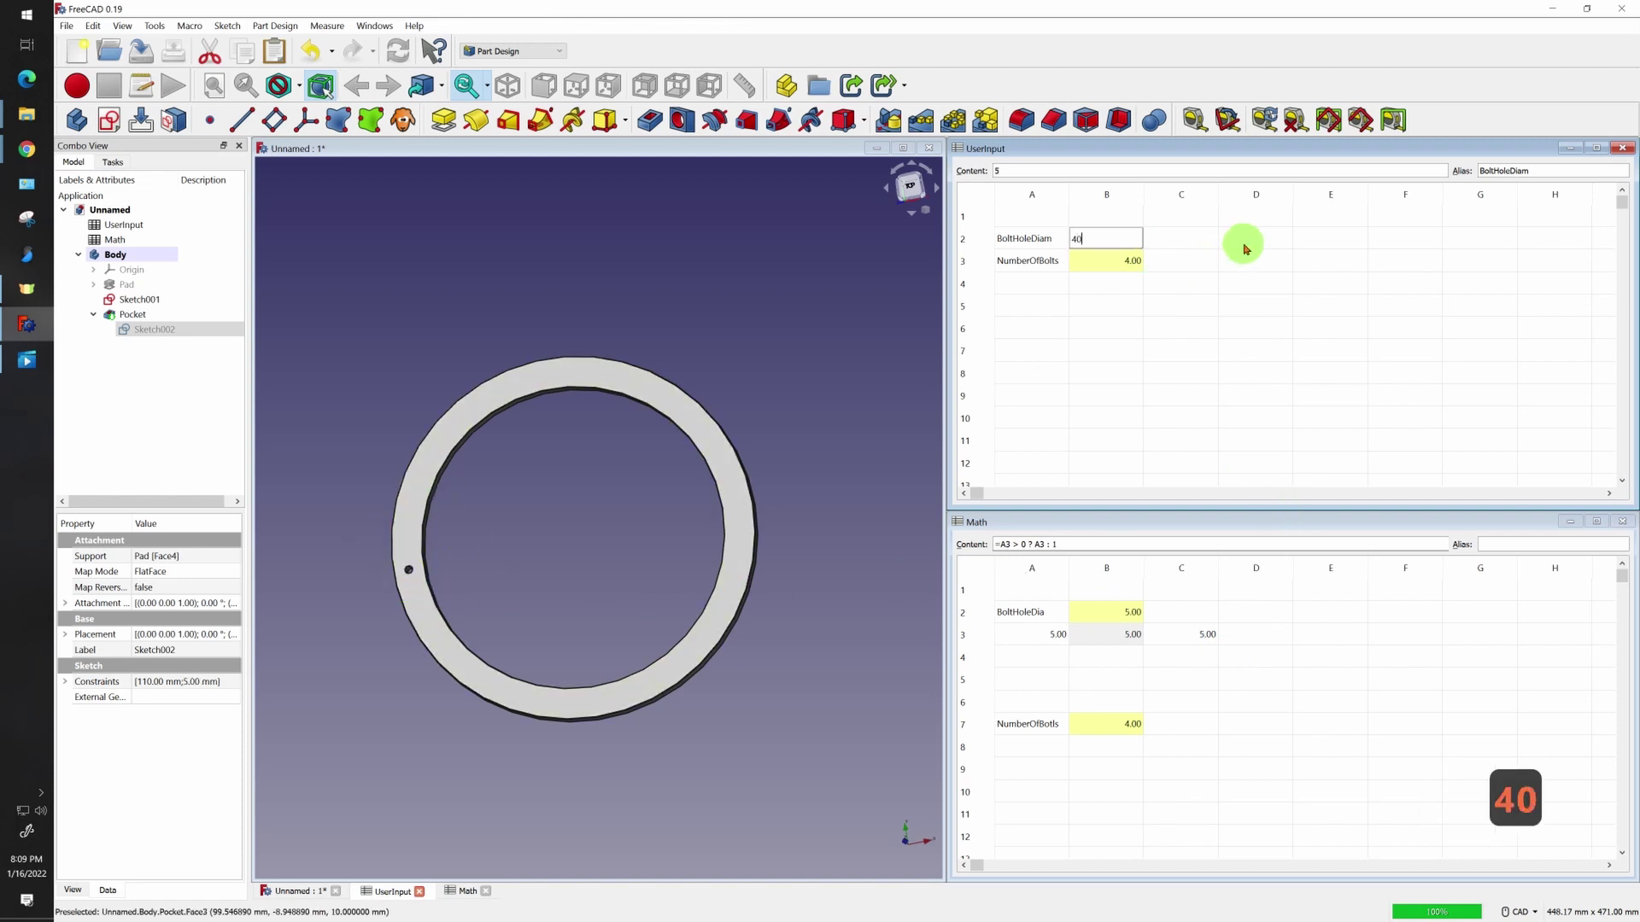
key(Return)
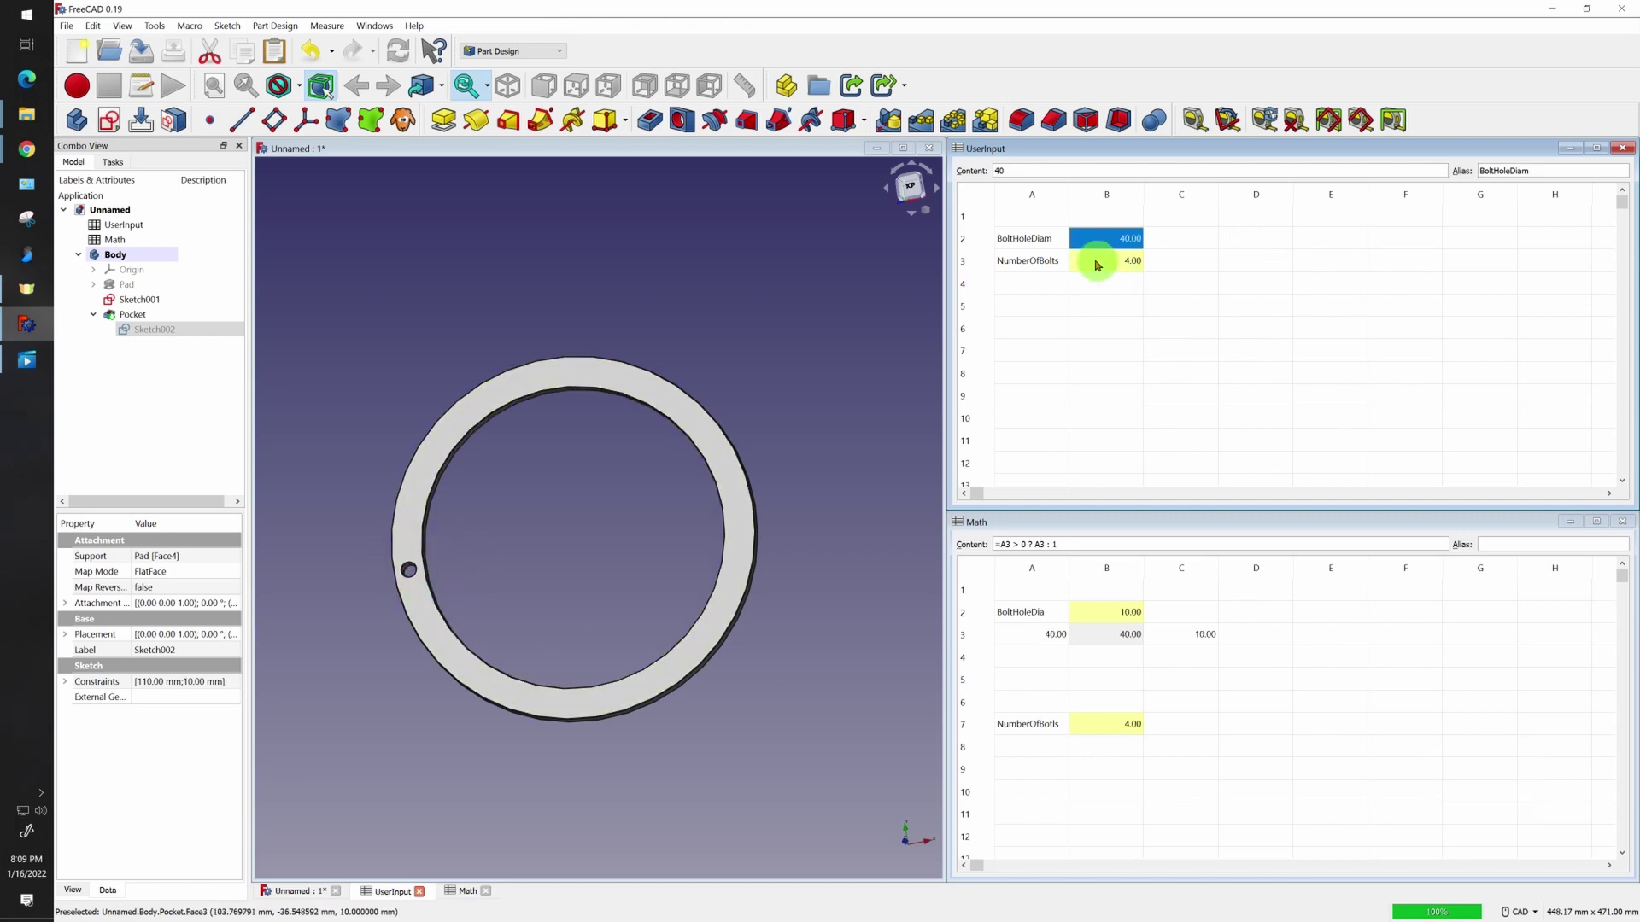
click(1136, 237)
text(-2)
key(Return)
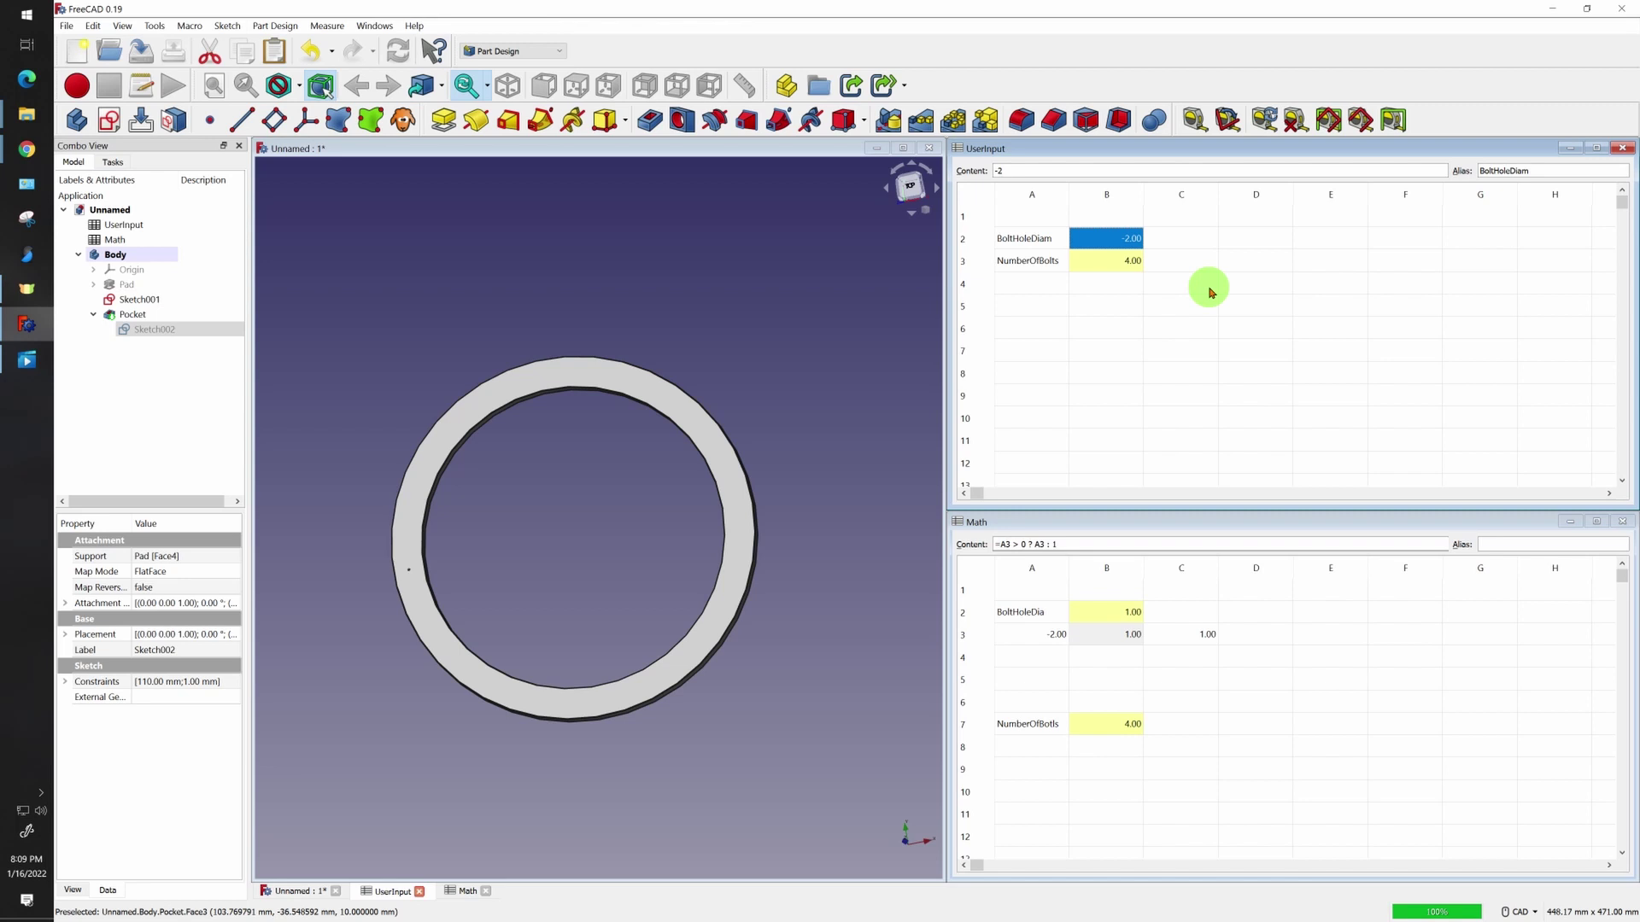
Set the bolt-hole diameter to 8 for an 8 mm hole
double_click(1110, 238)
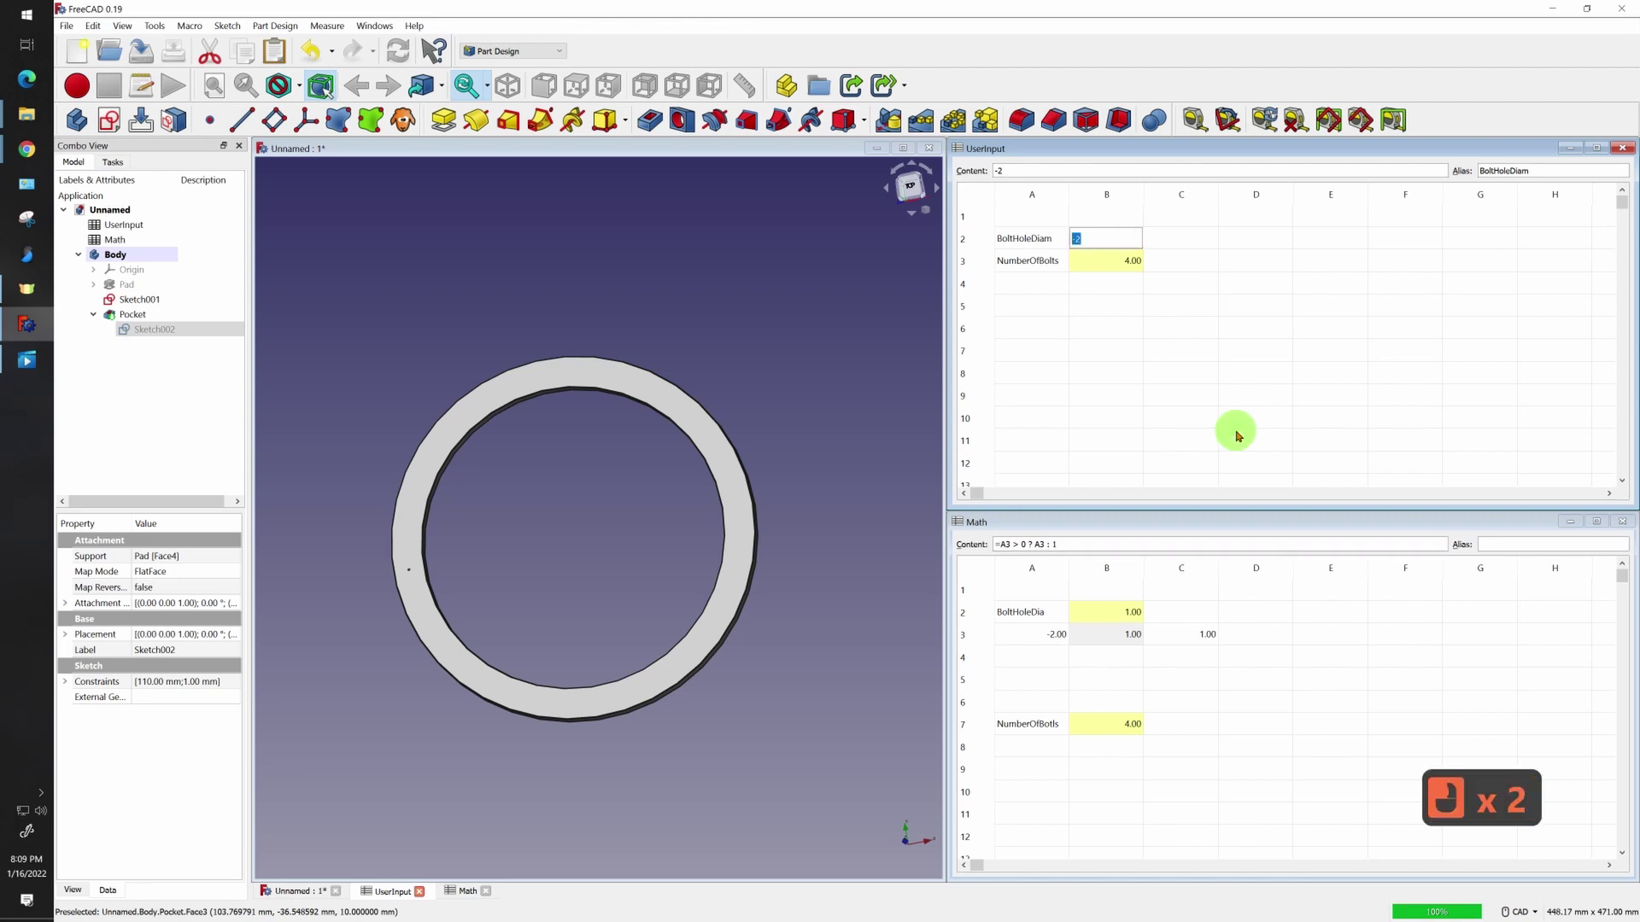
text(8)
key(Return)
click(1110, 745)
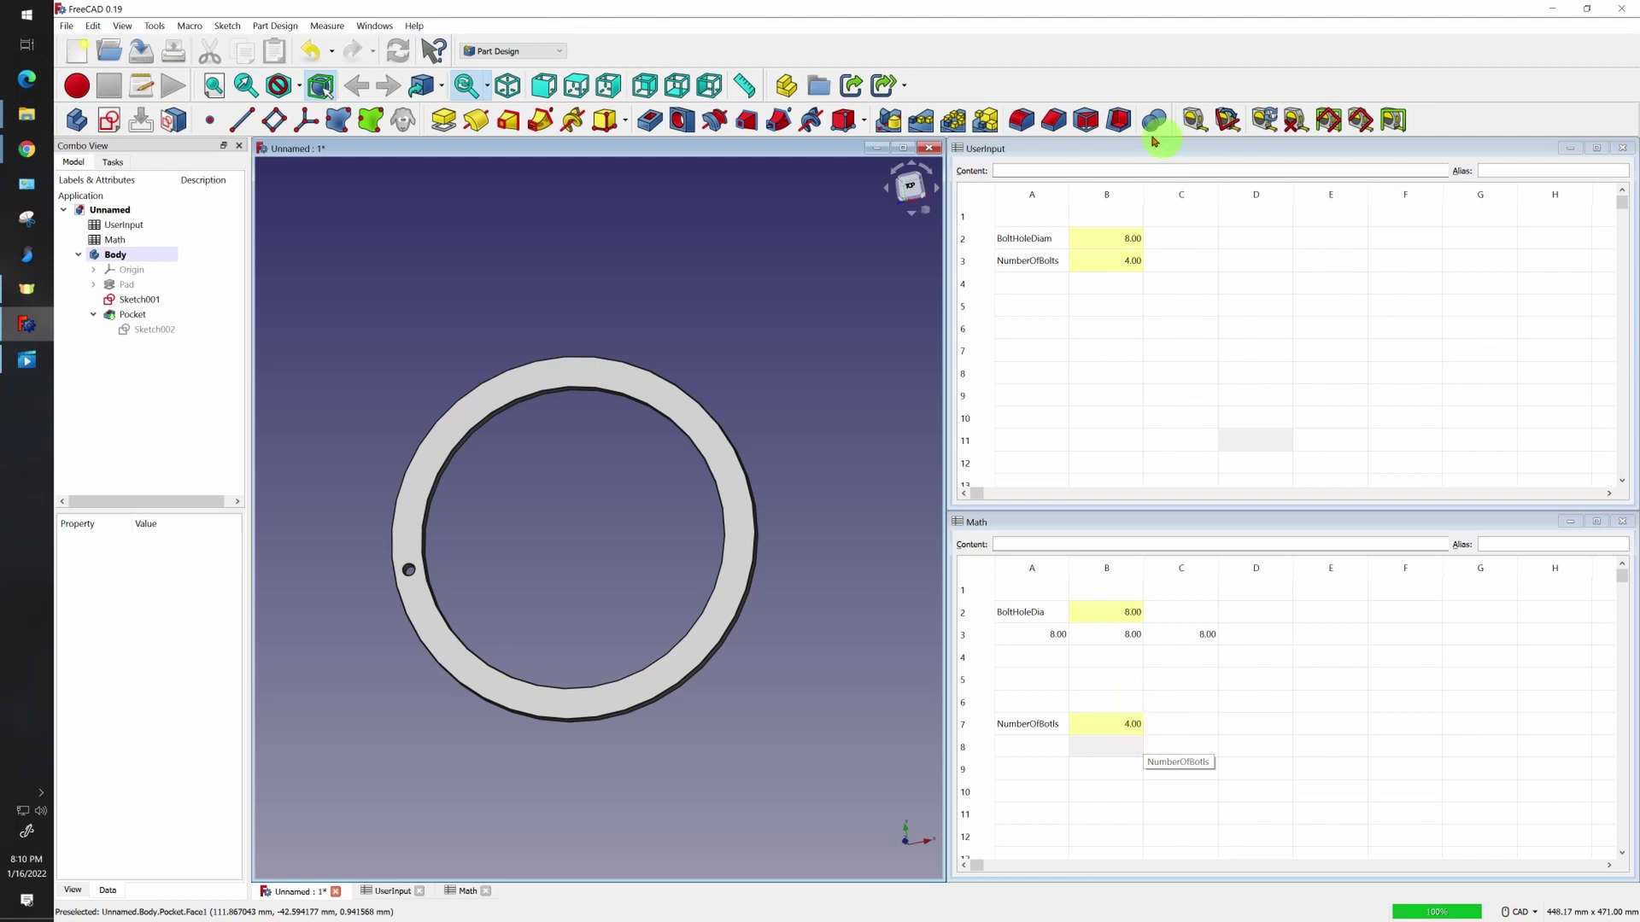
Polar-pattern the bolt-hole Pocket, its occurrences set by formula to Math's NumberOfBolts alias
click(125, 317)
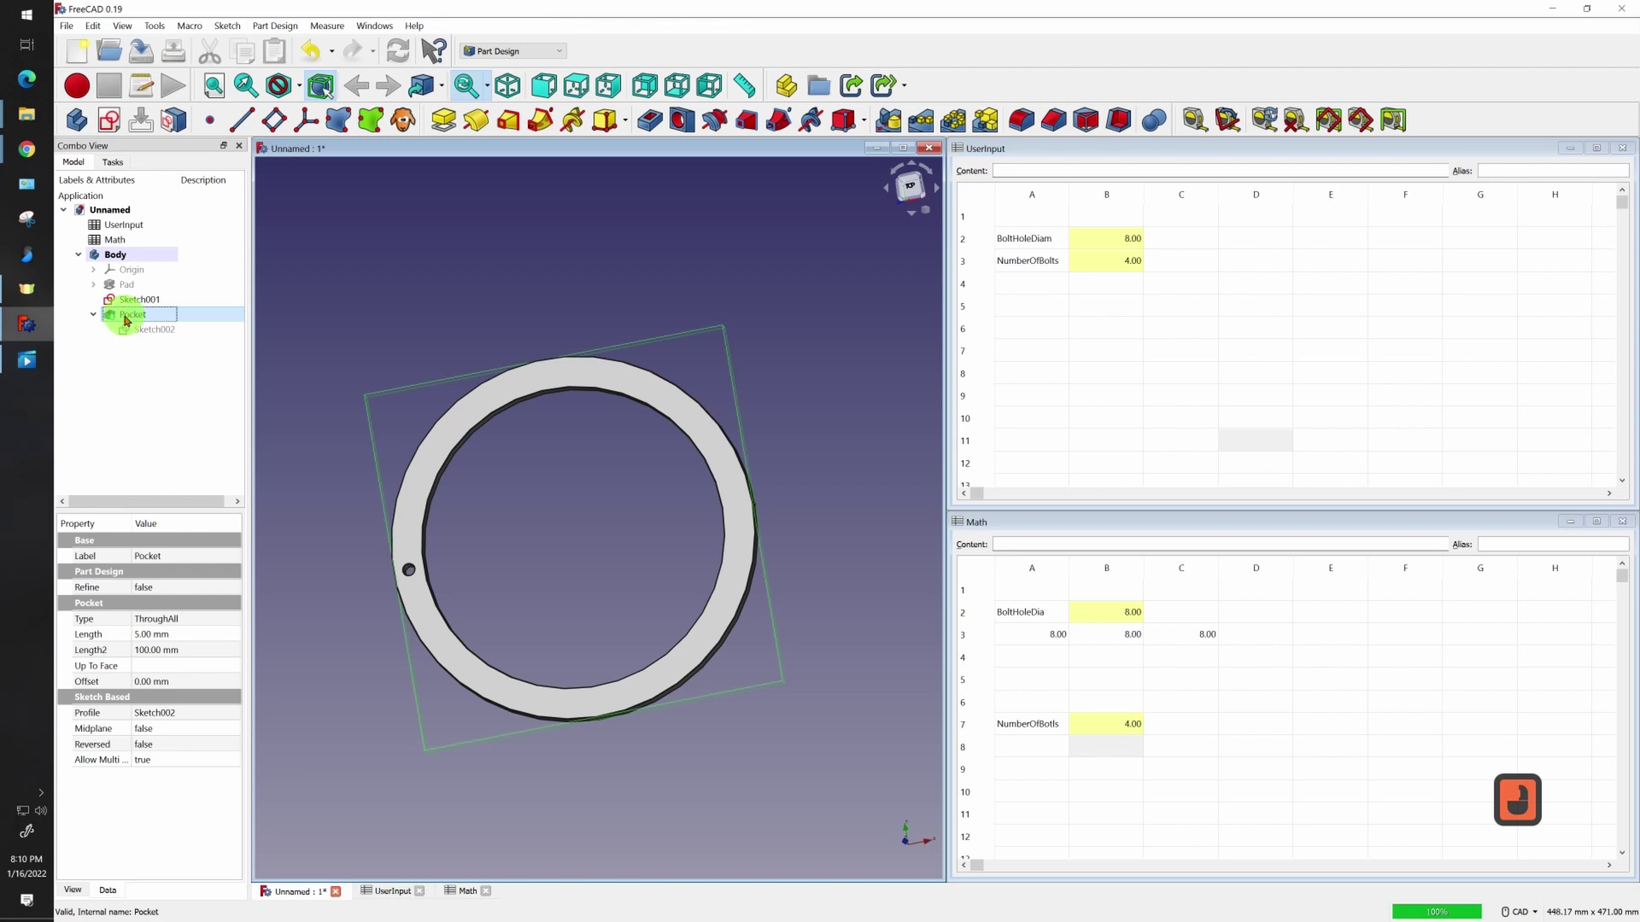
click(952, 120)
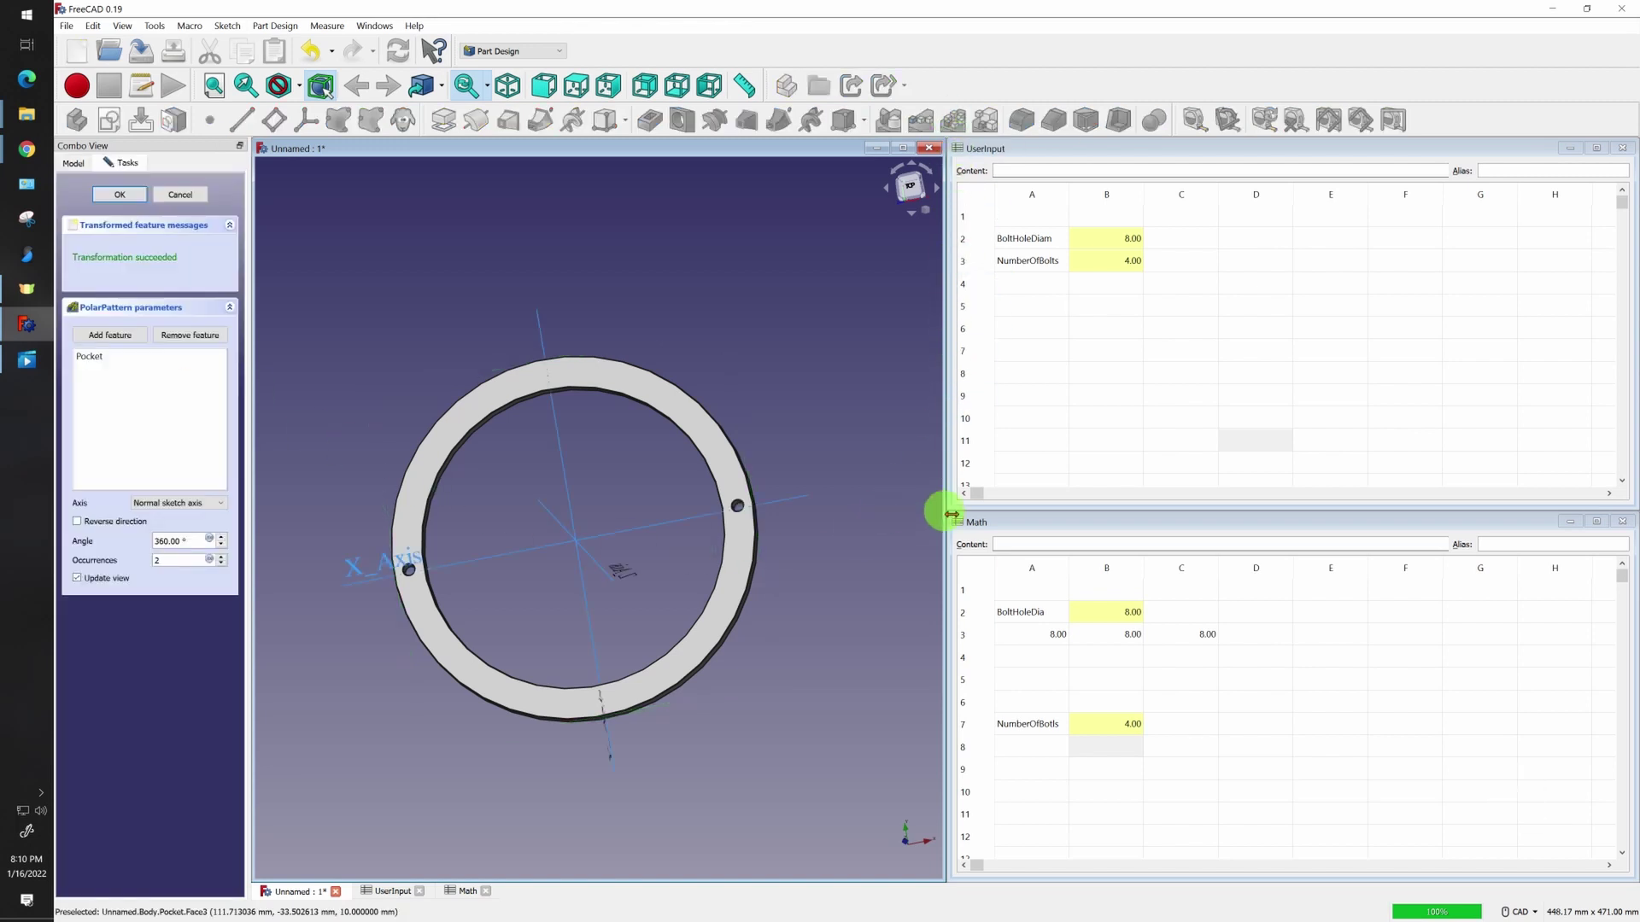
click(209, 561)
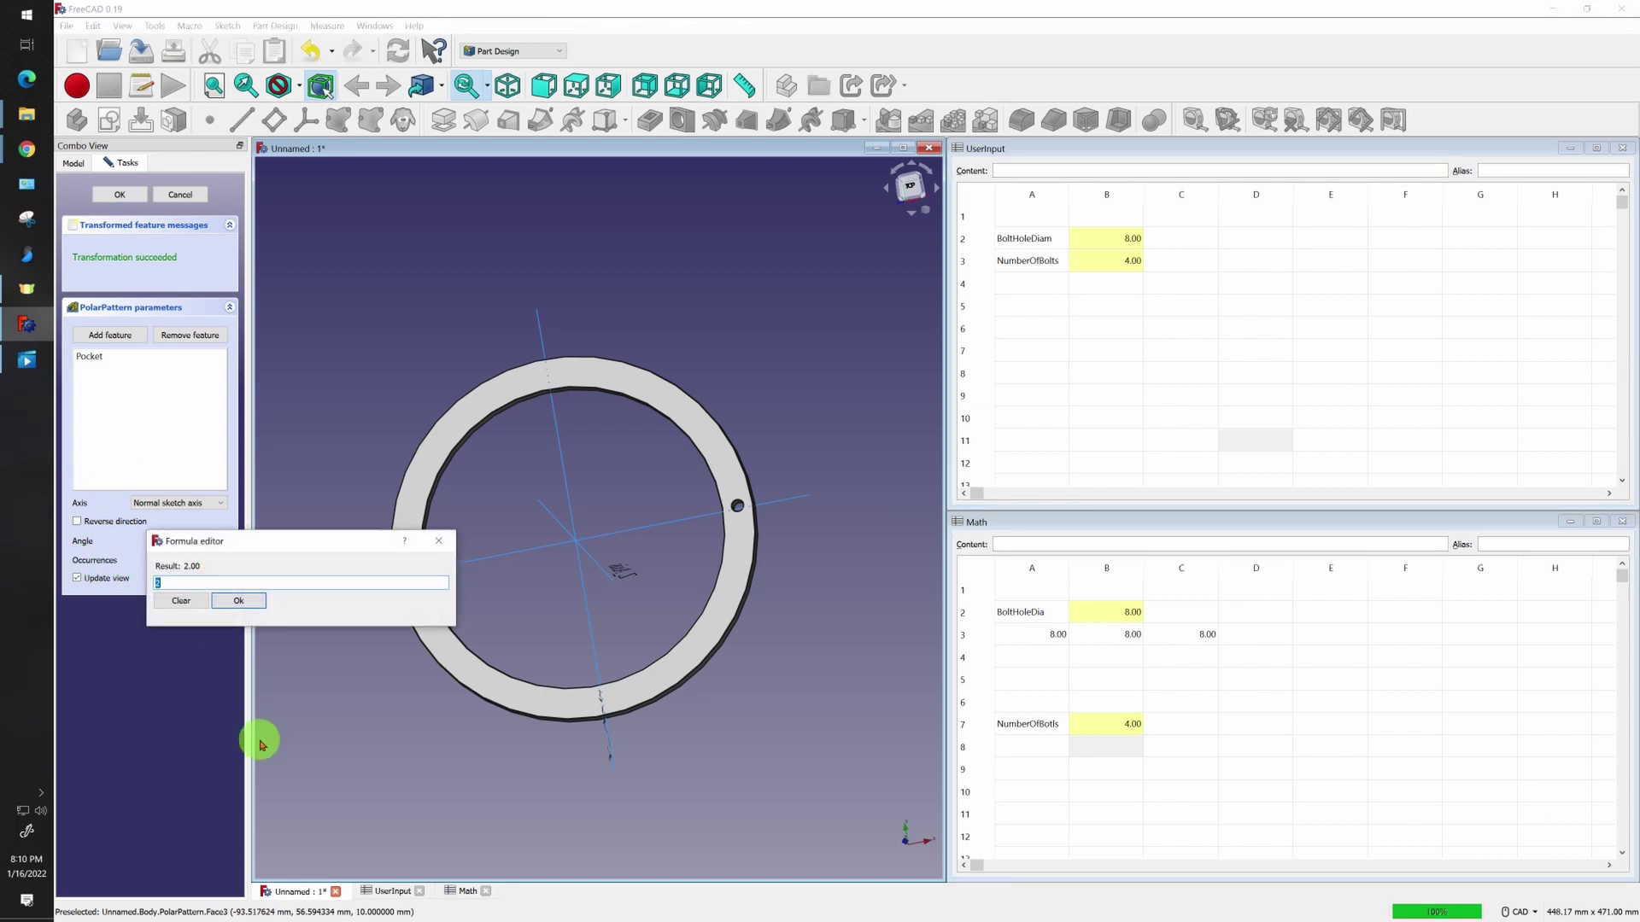
key(BackSpace)
text(<<)
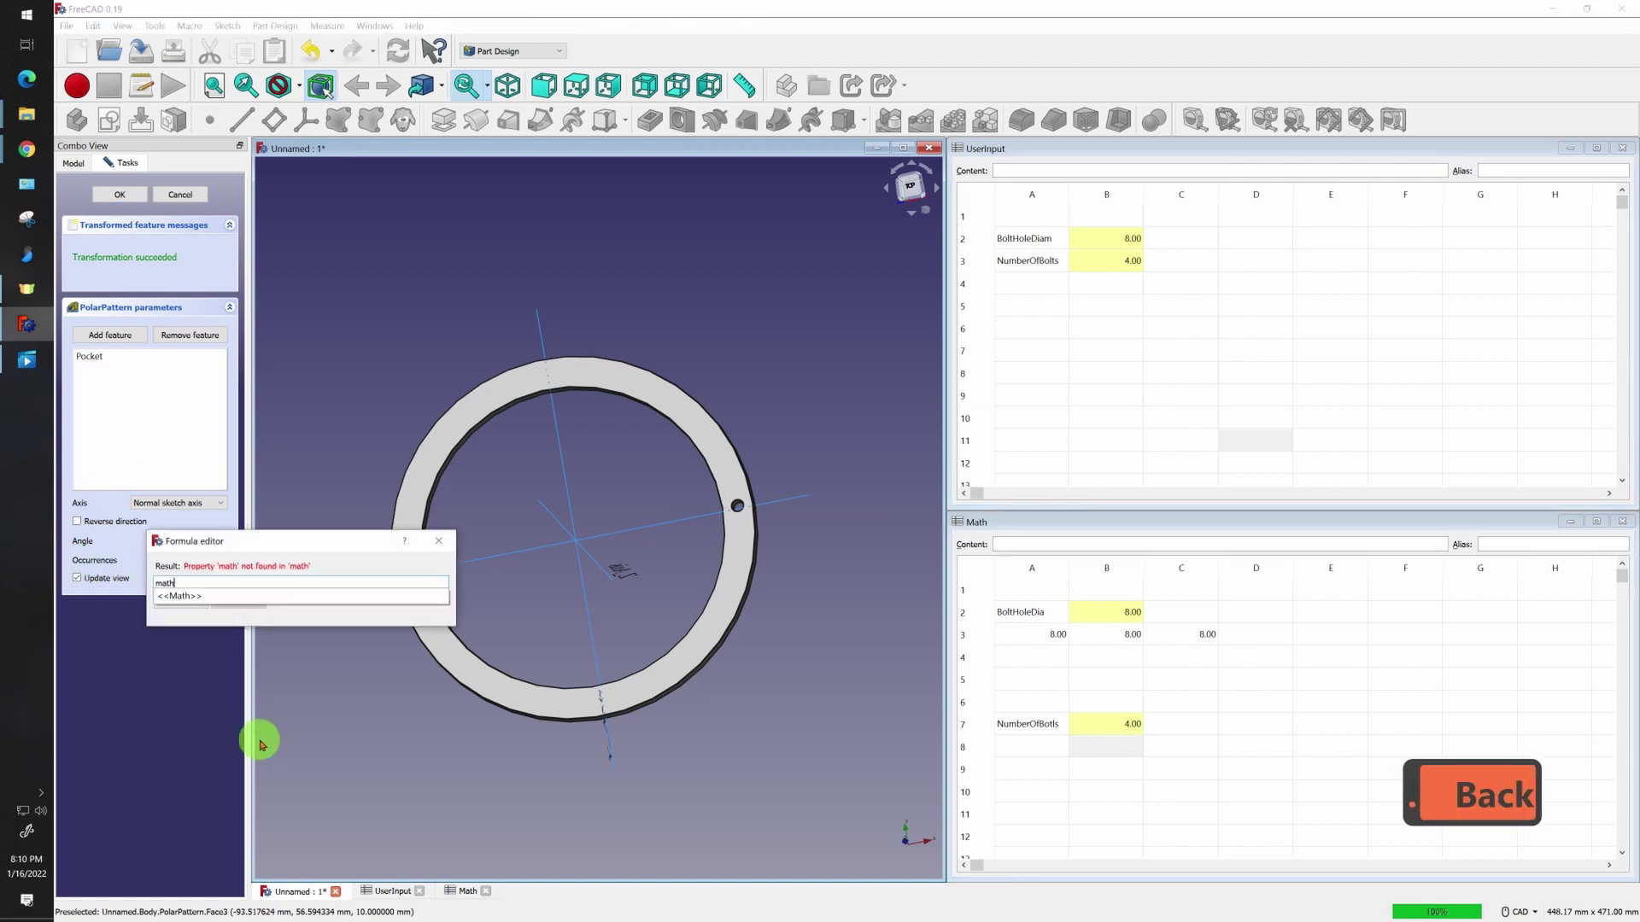
click(193, 598)
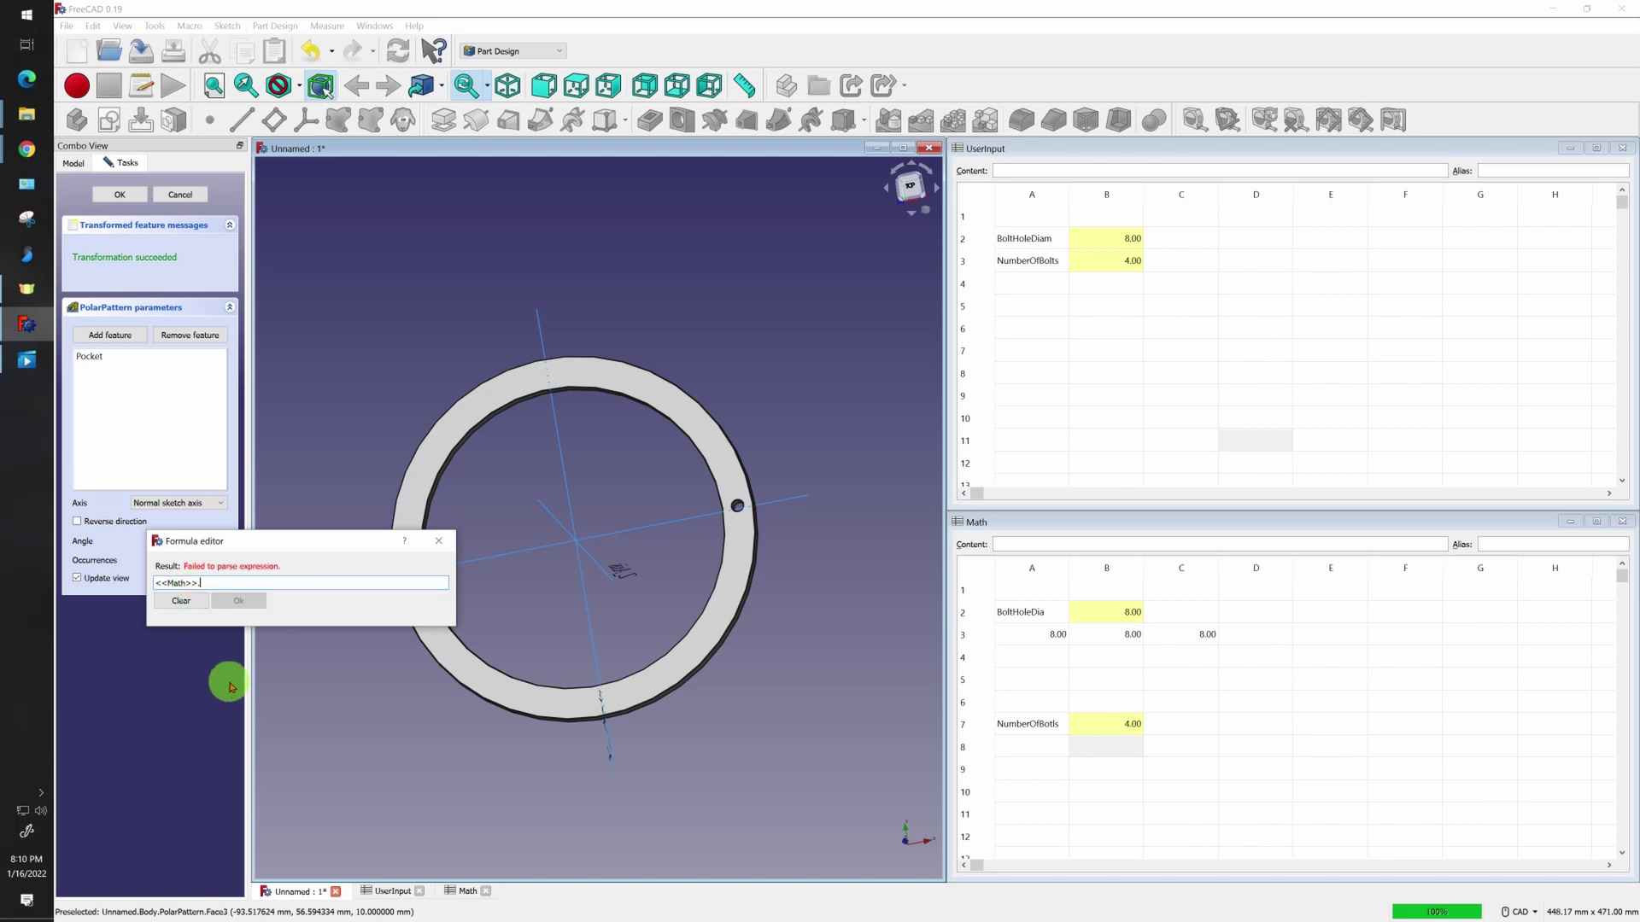
text(Num)
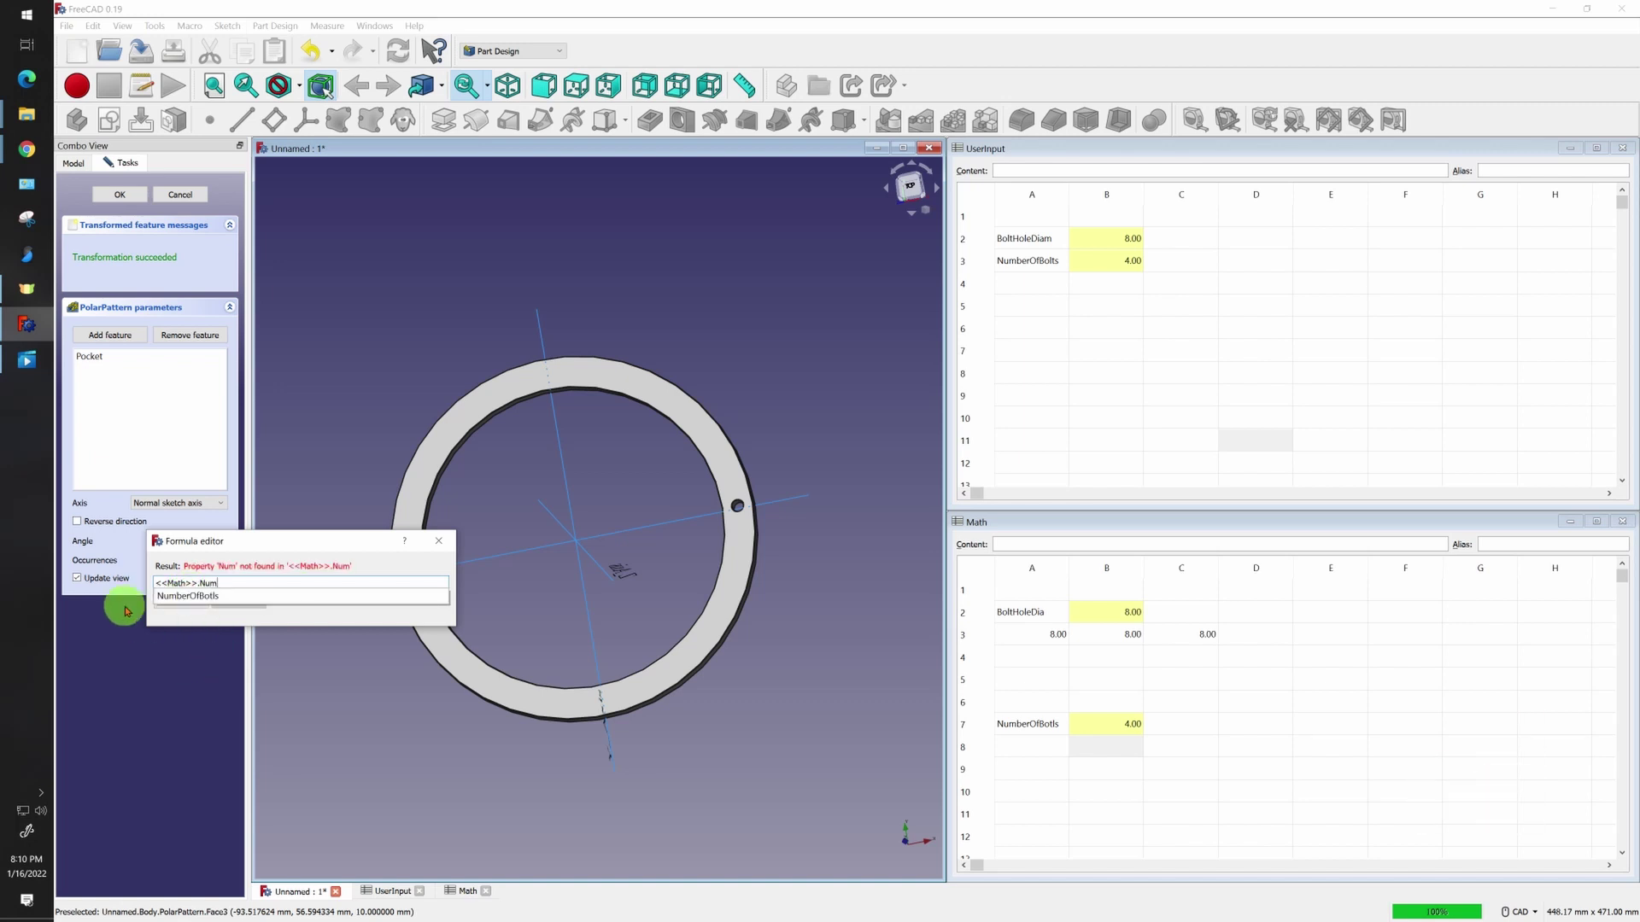
click(188, 596)
click(233, 602)
click(116, 198)
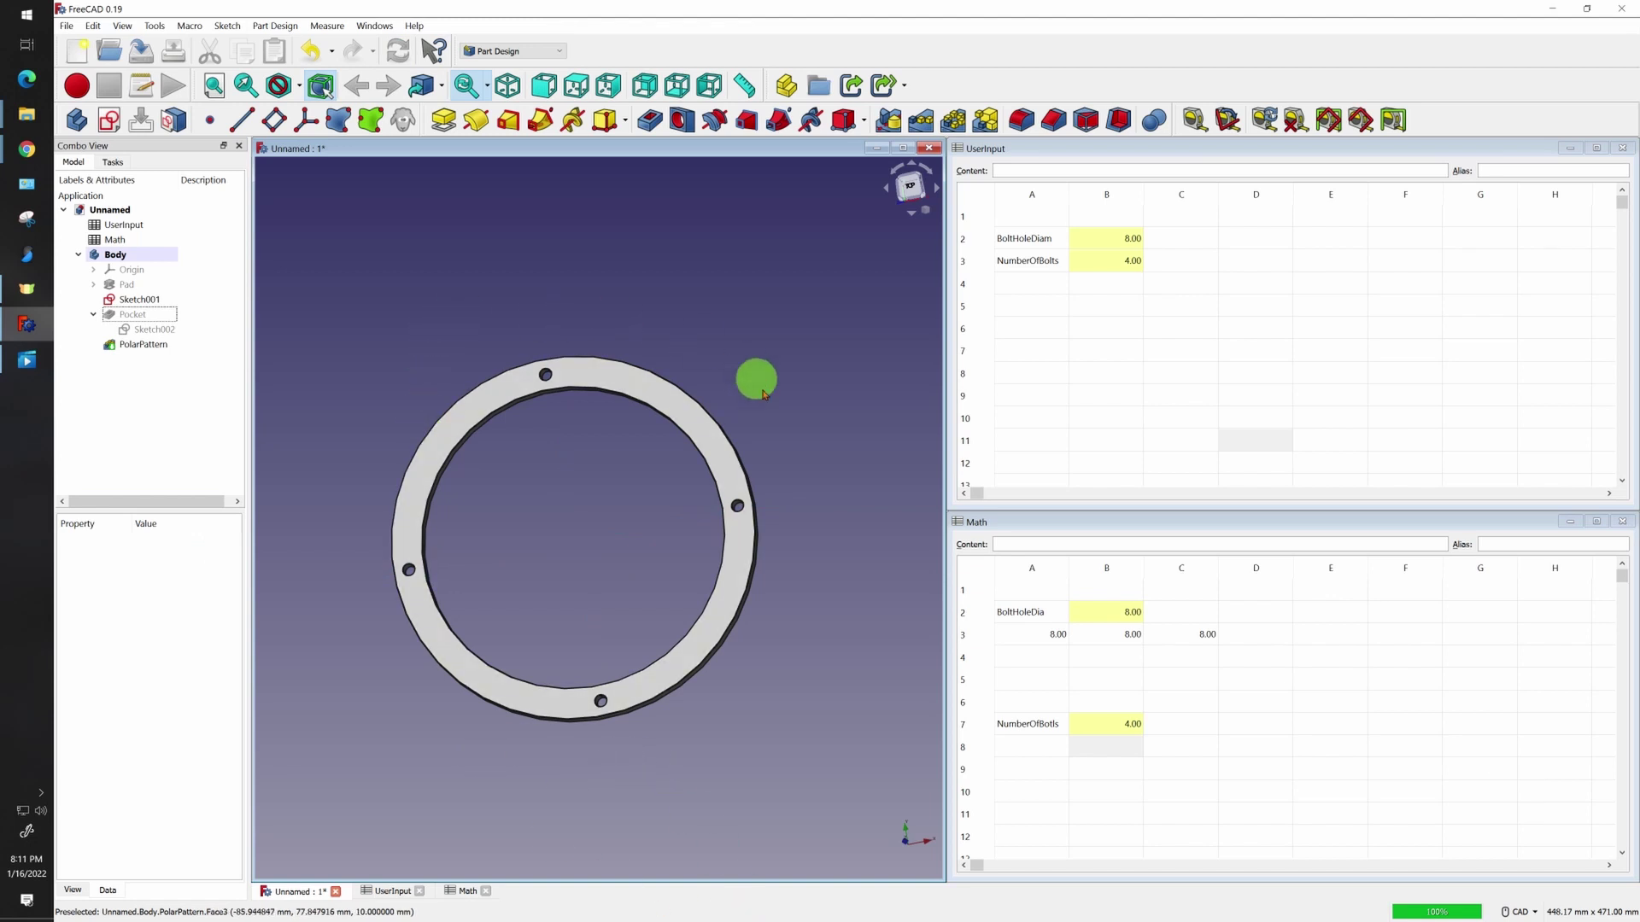
Try UserInput bolt counts of 8 and then 3.5, watching the polar pattern update
click(473, 578)
click(1128, 263)
key(Return)
key(Return)
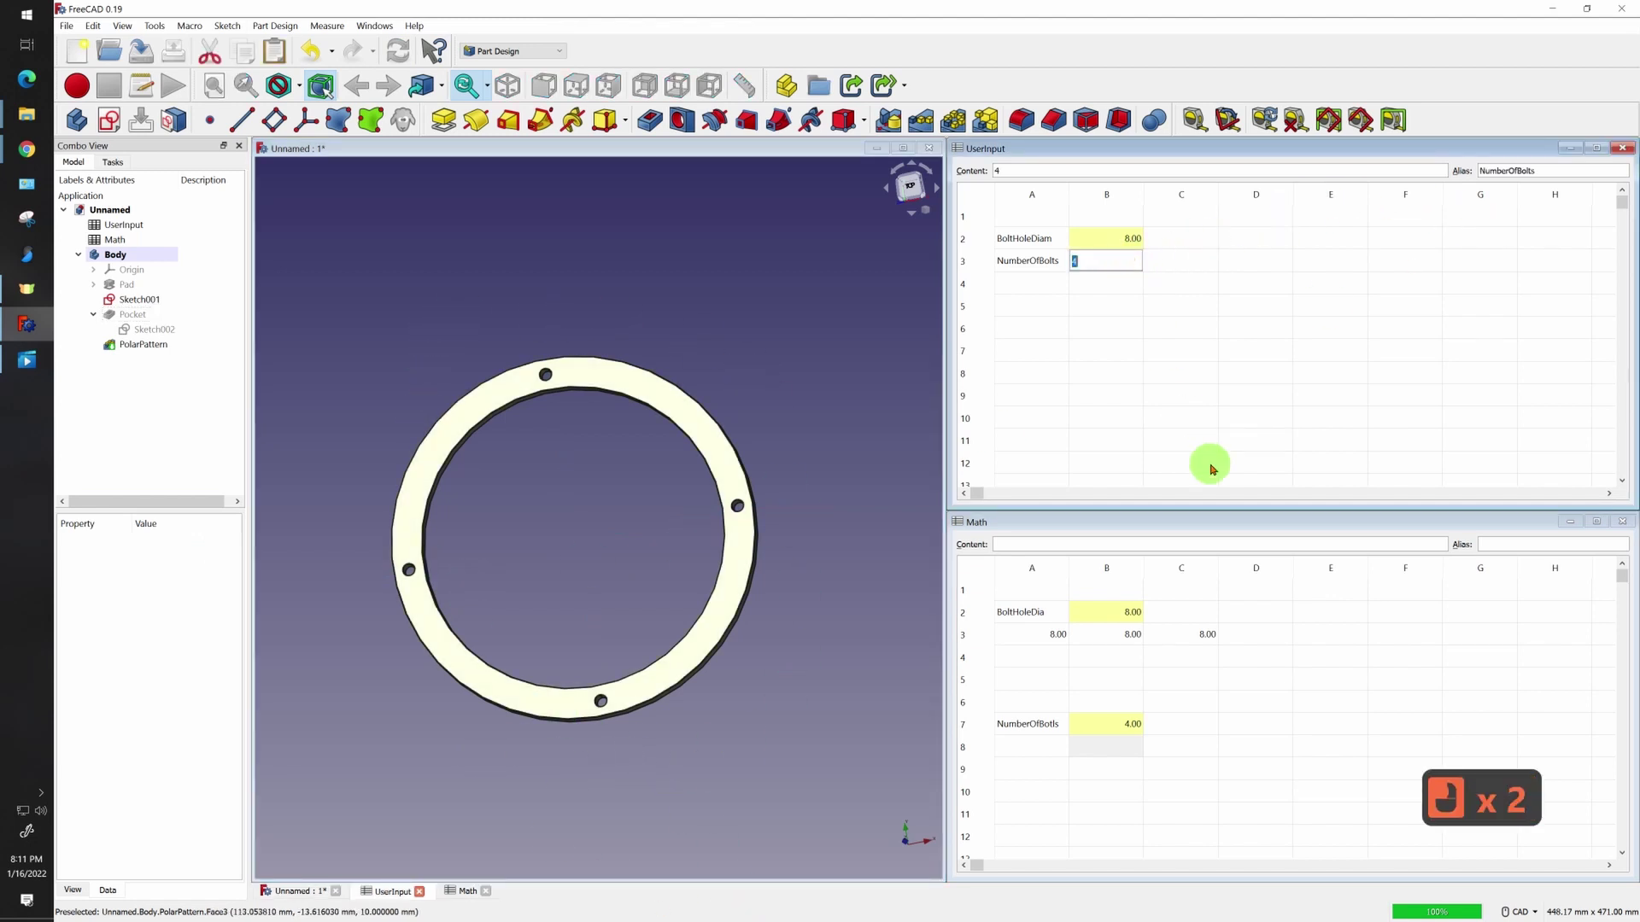
text(8)
key(Return)
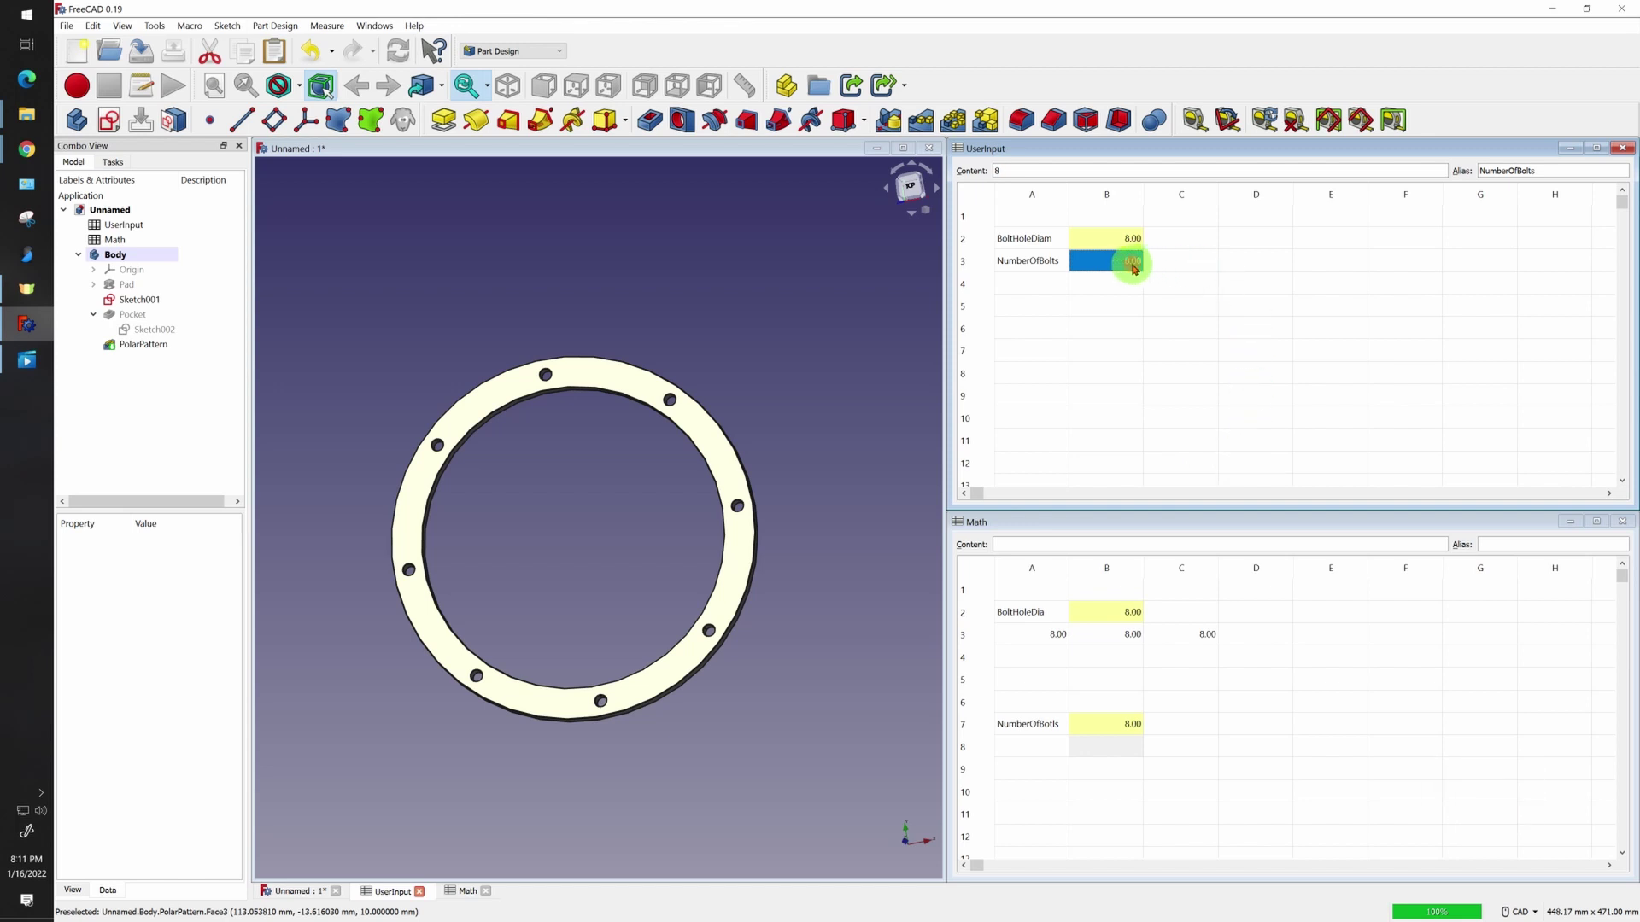
key(Return)
key(Return)
text(3)
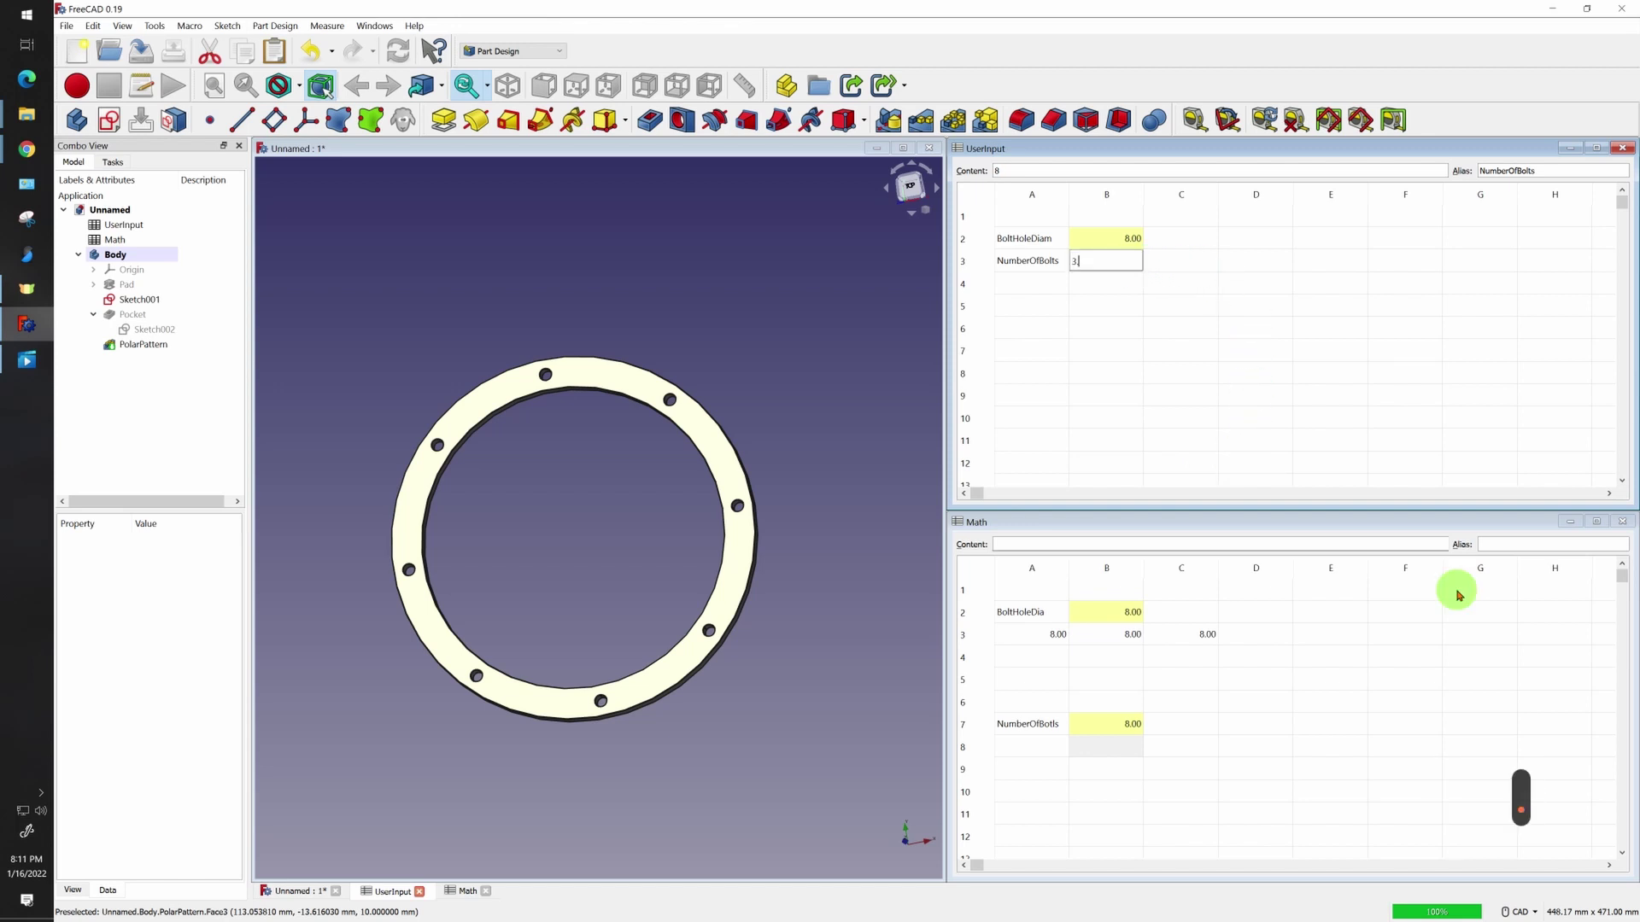
text(.5)
key(Return)
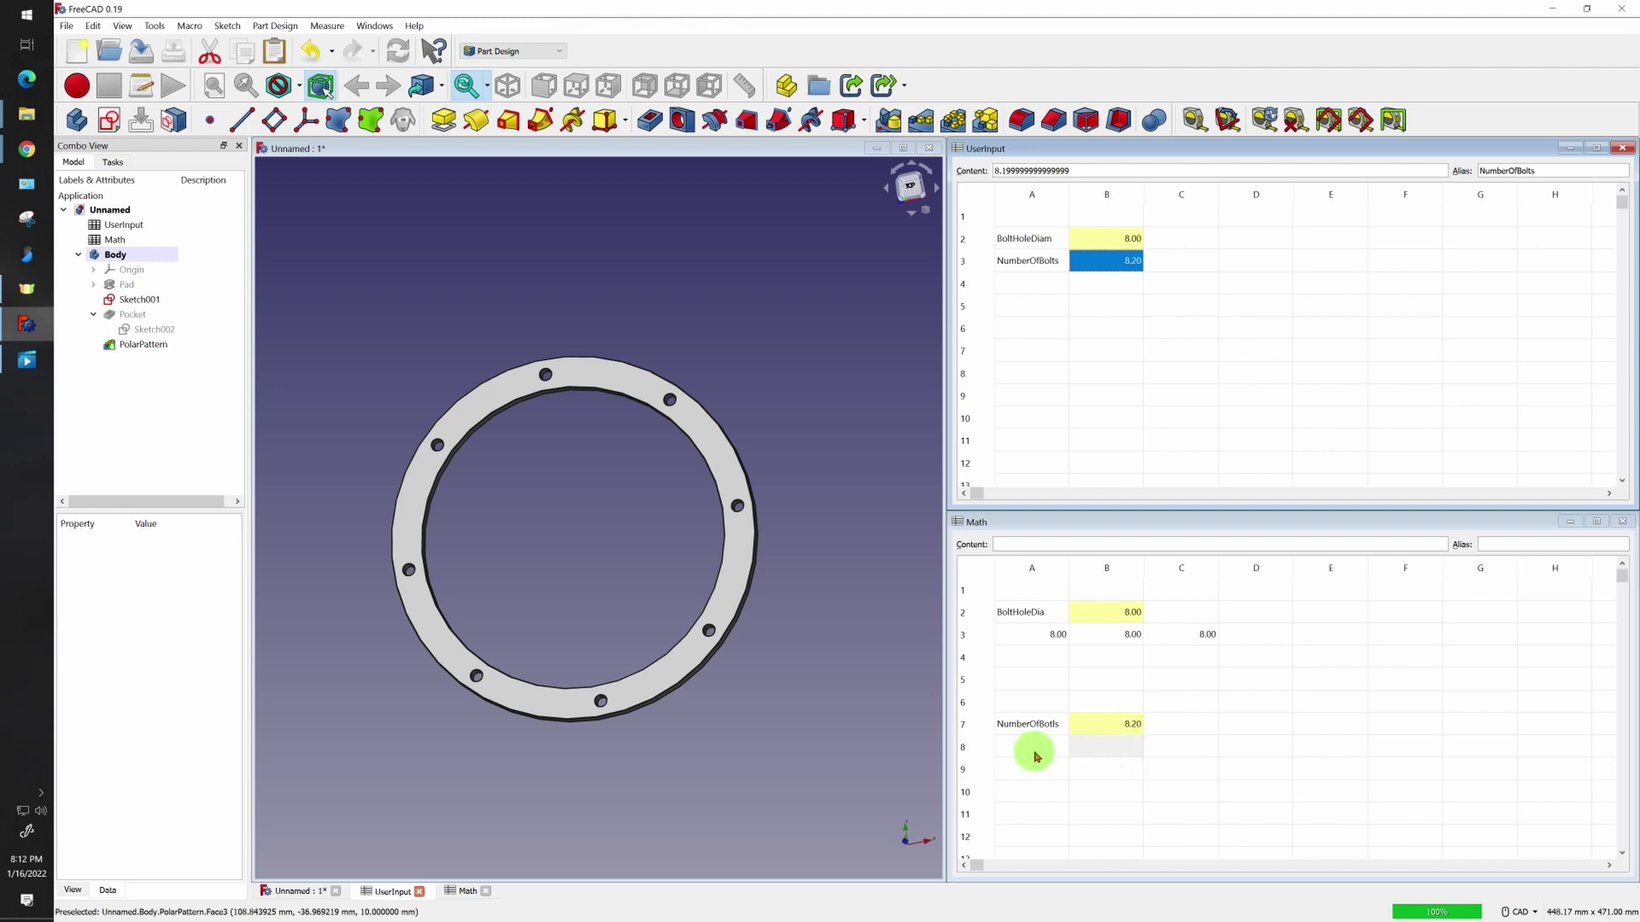
double_click(1109, 748)
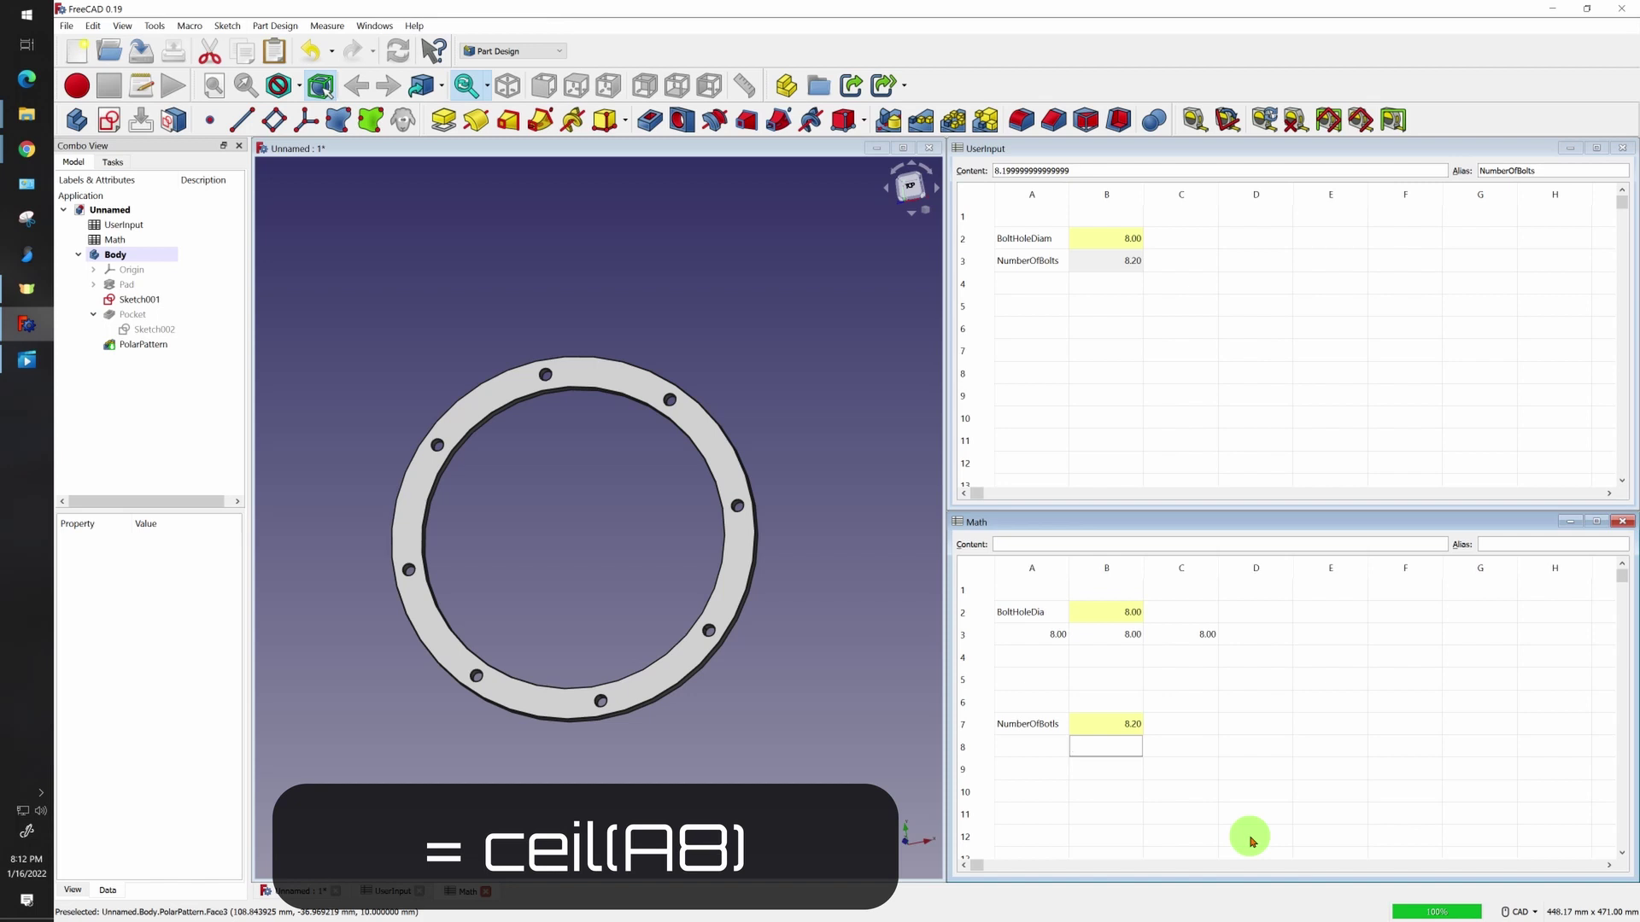
Enter =ceil(A8) in Math B8 to round A8 up
text(=cei)
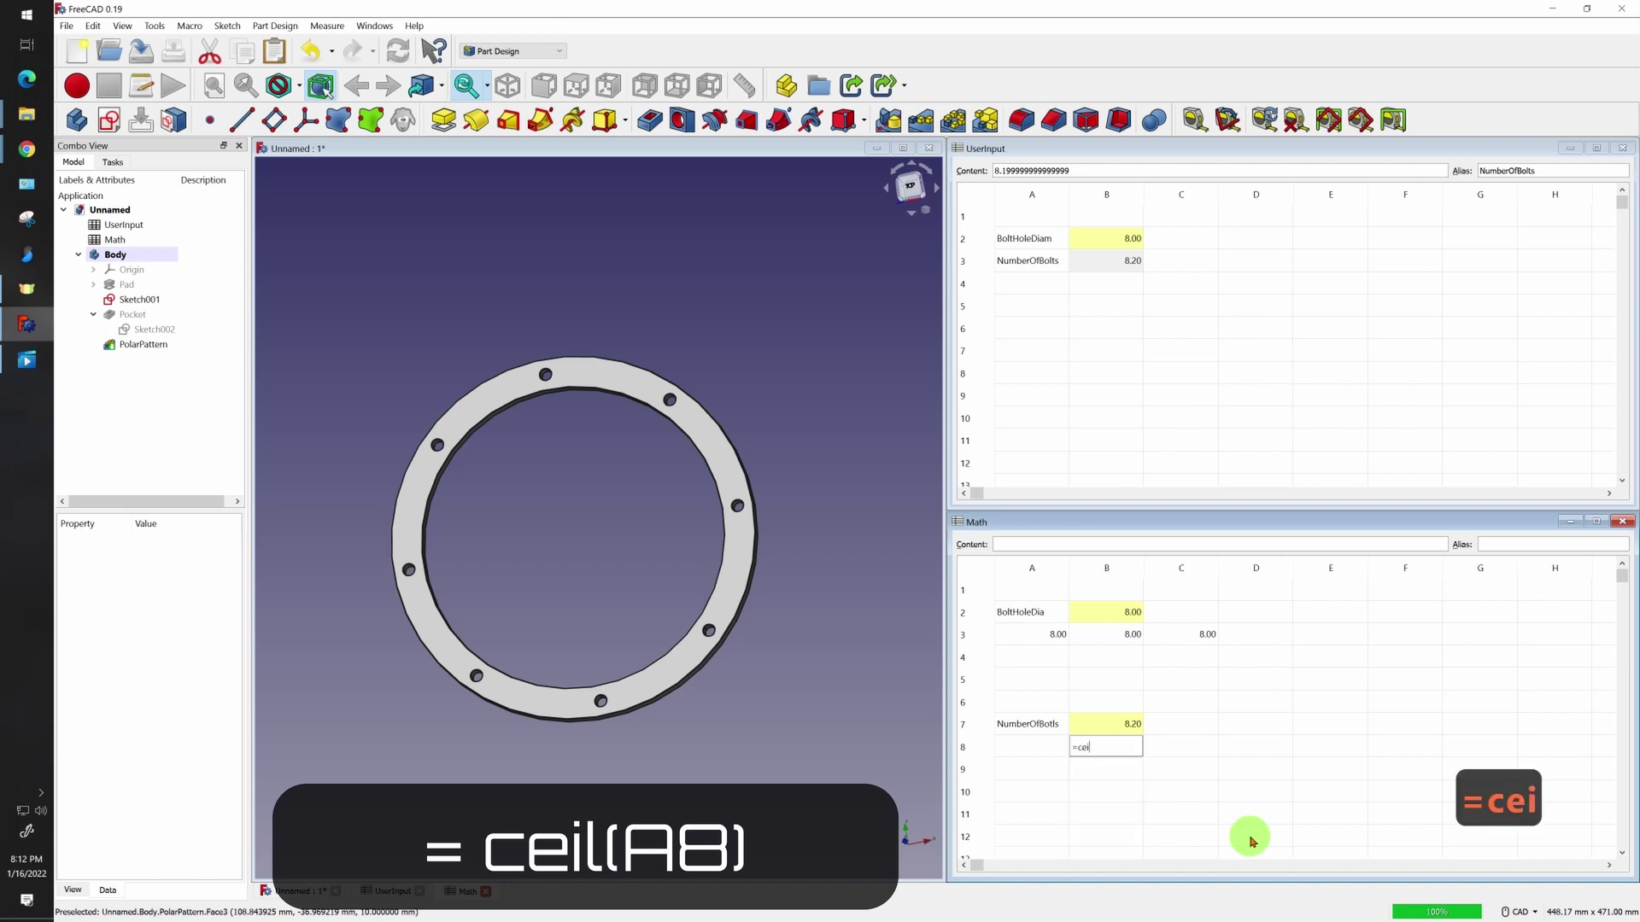
text(l()
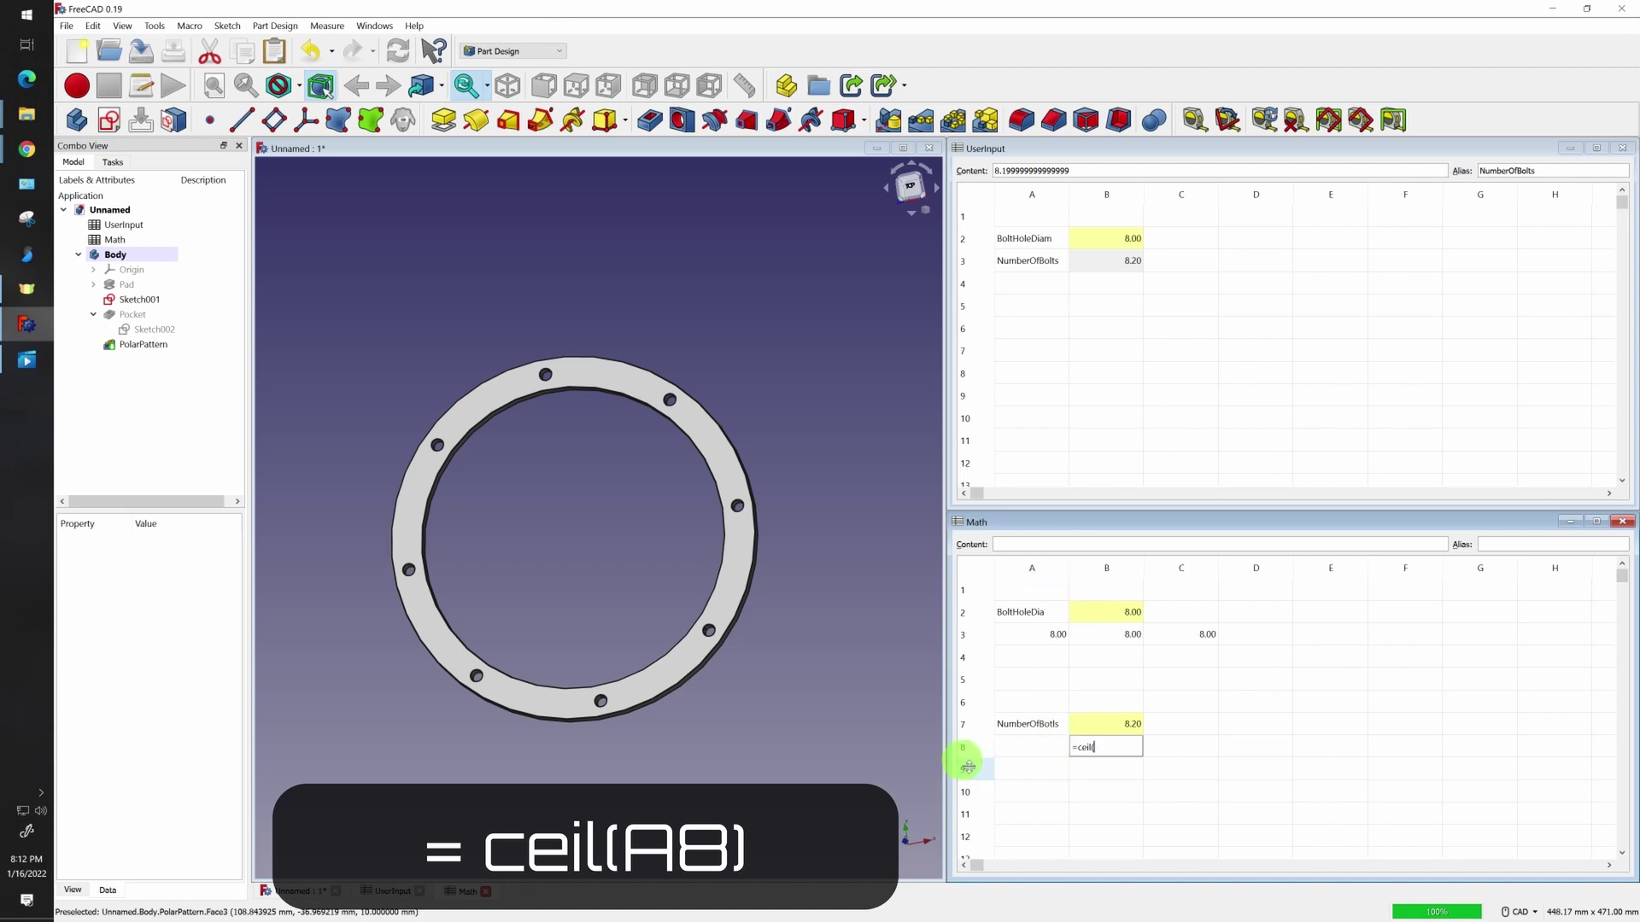
text(A8)
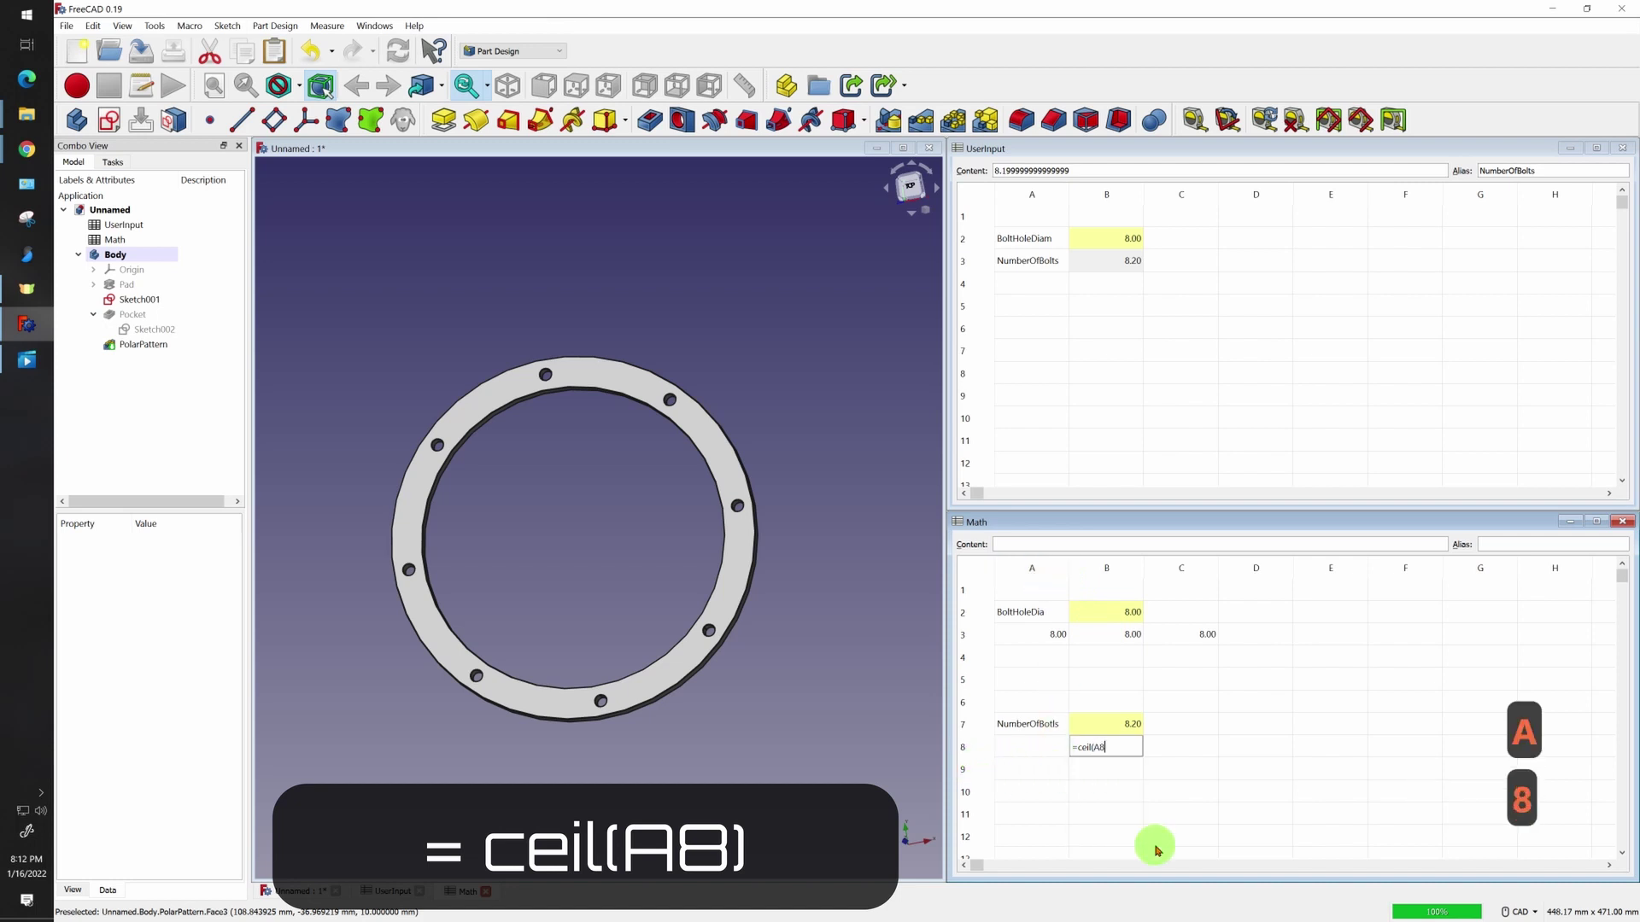
text())
key(Return)
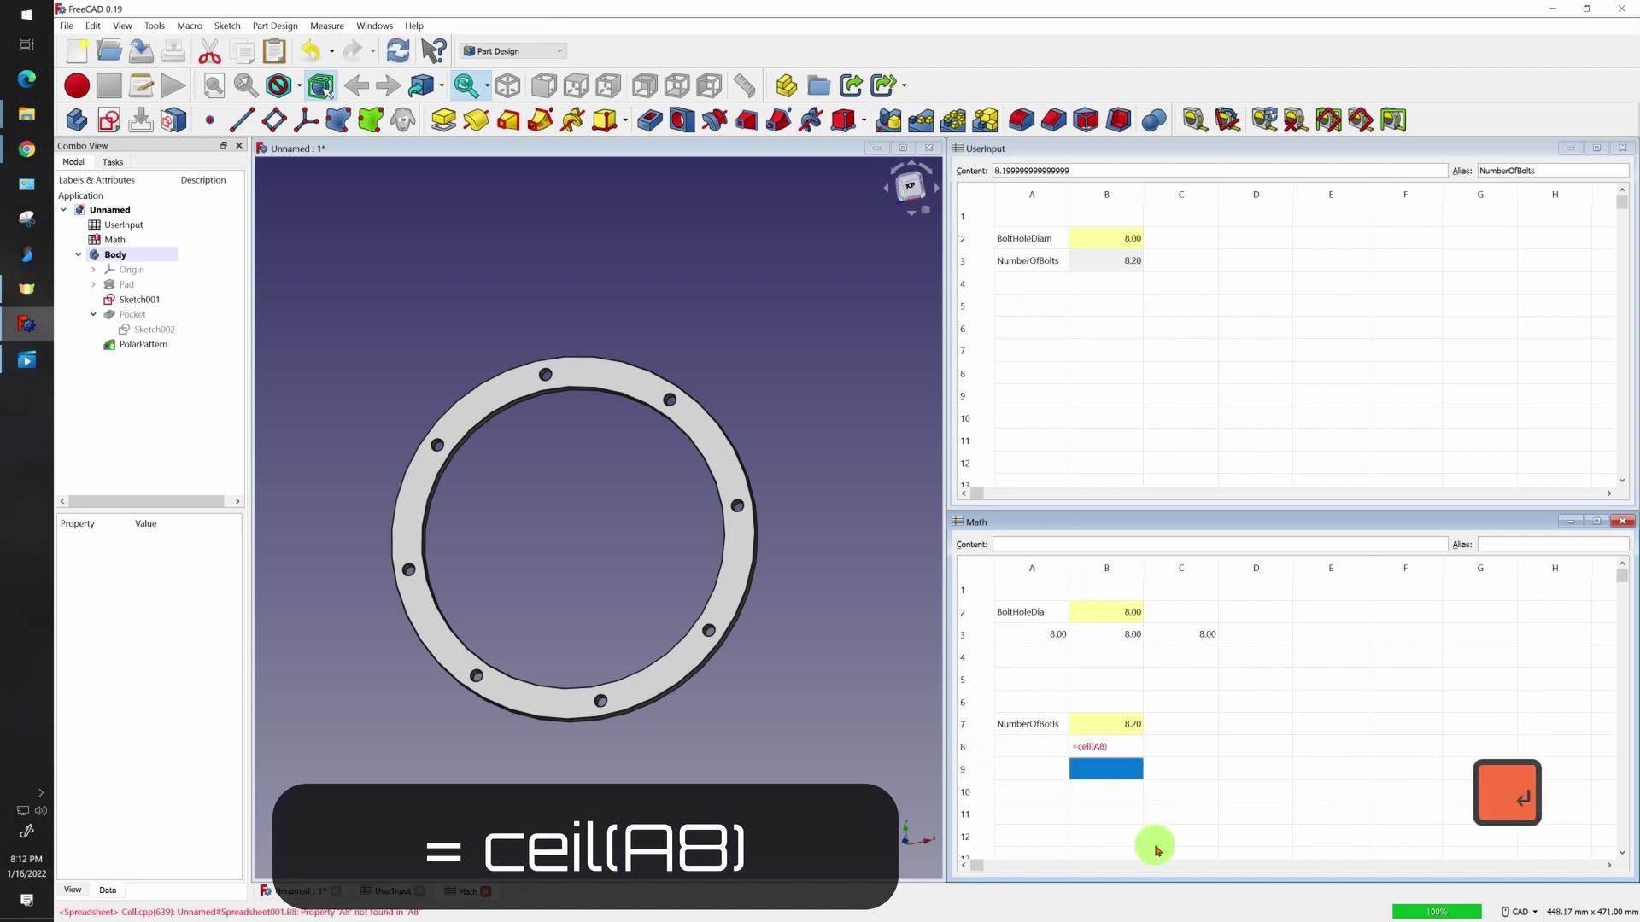
key(Up)
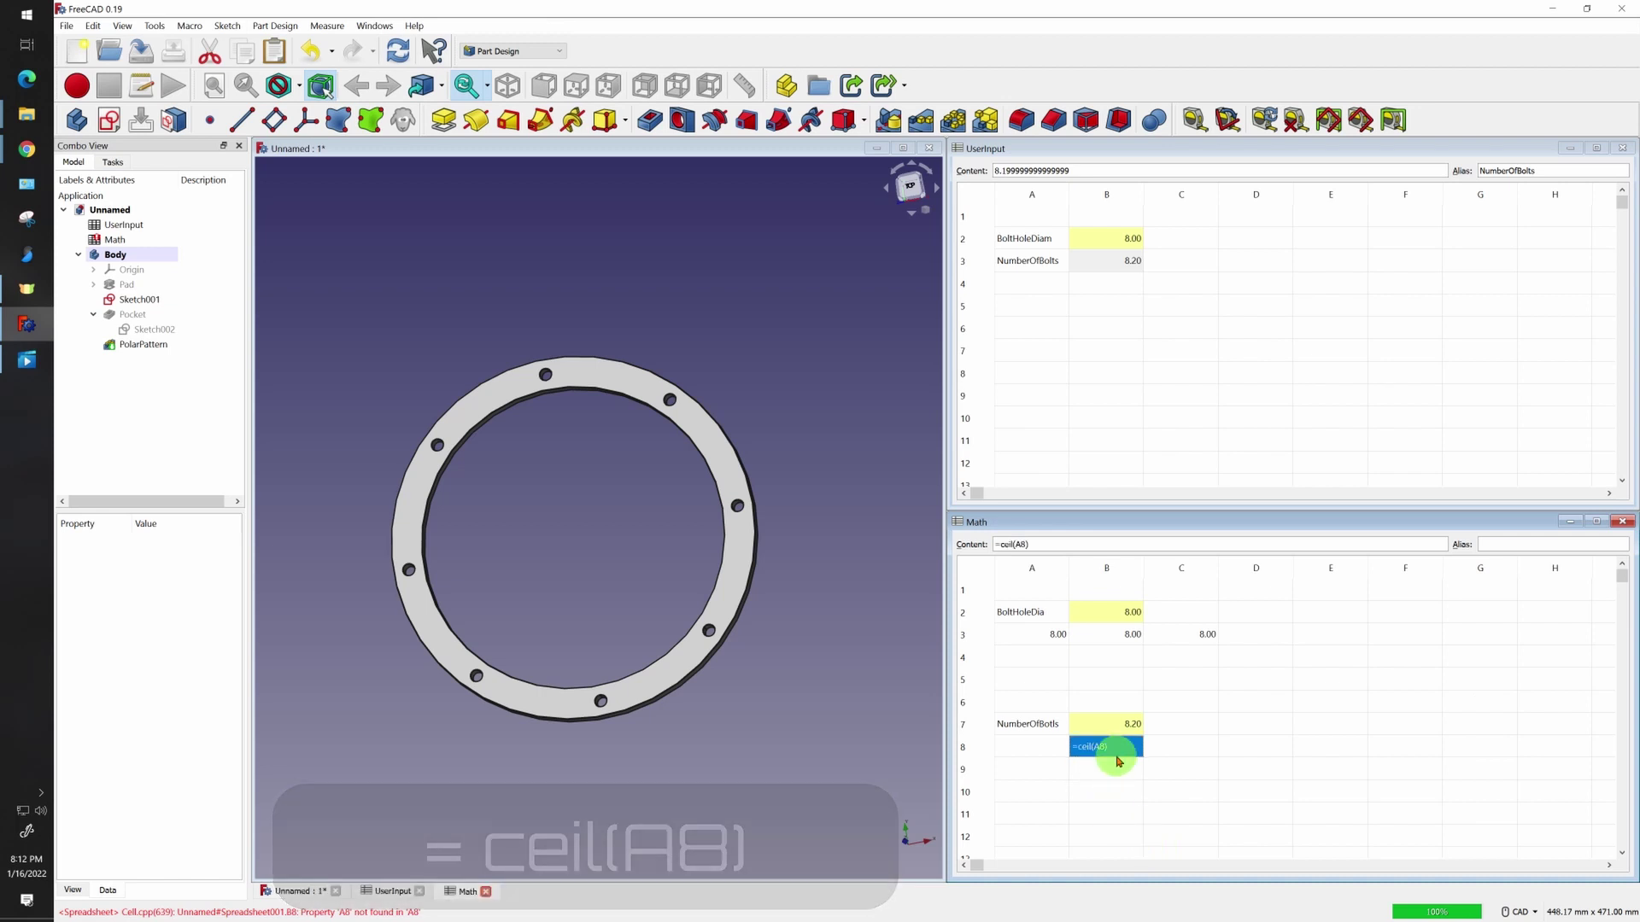
Link Math A8 to =<<UserInput>>.NumberOfBolts, showing 8.20
click(1019, 762)
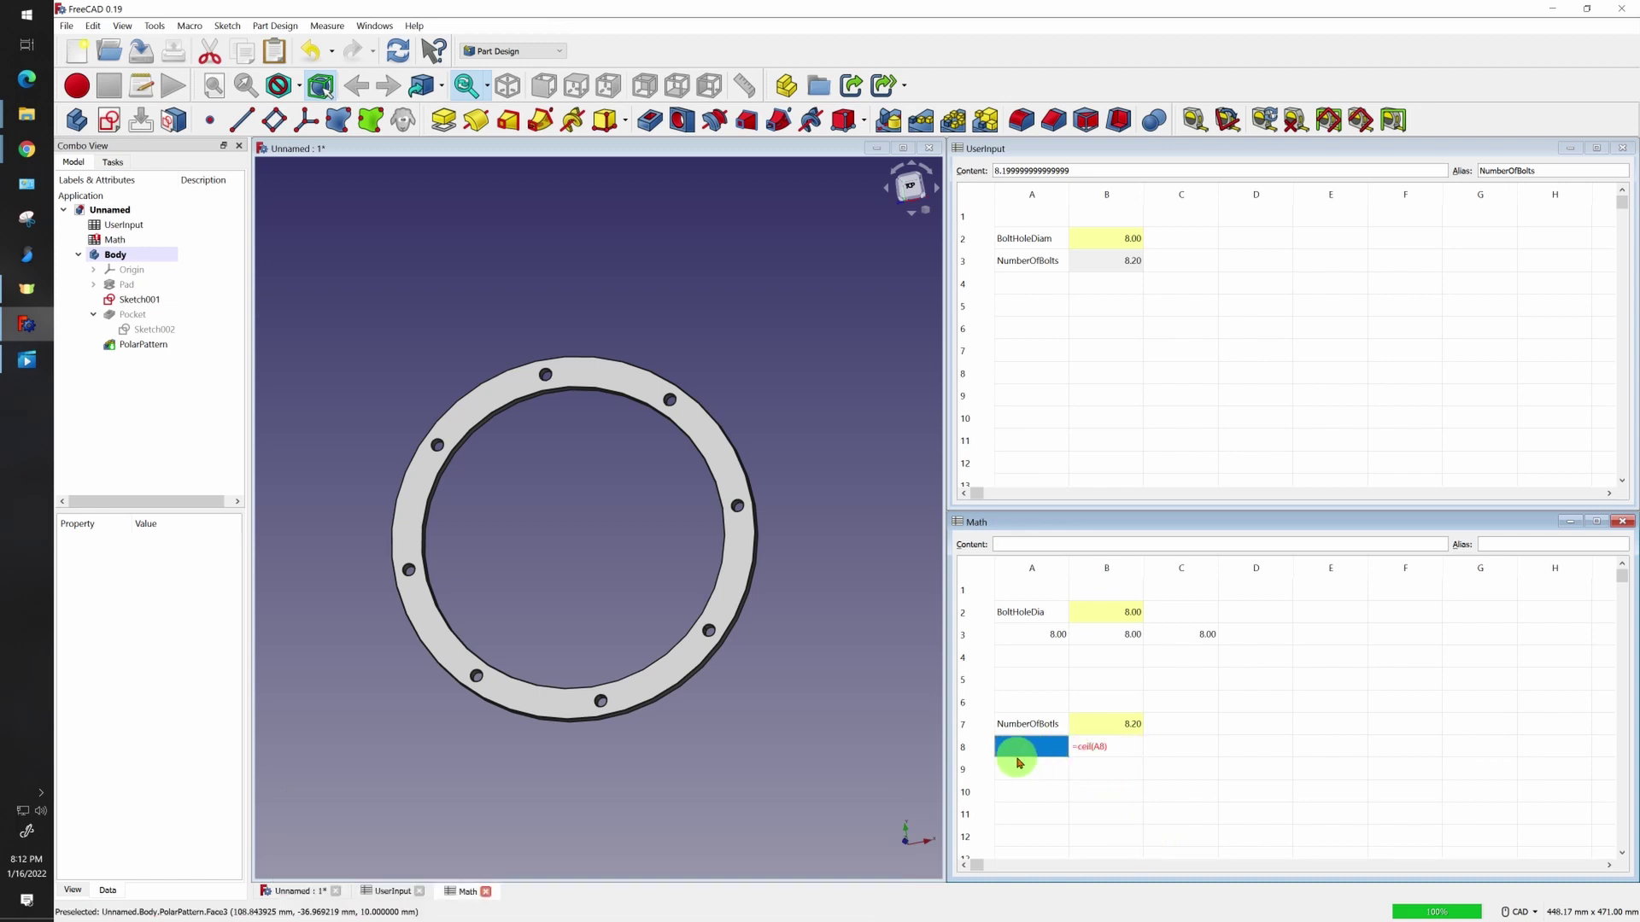
key(F2)
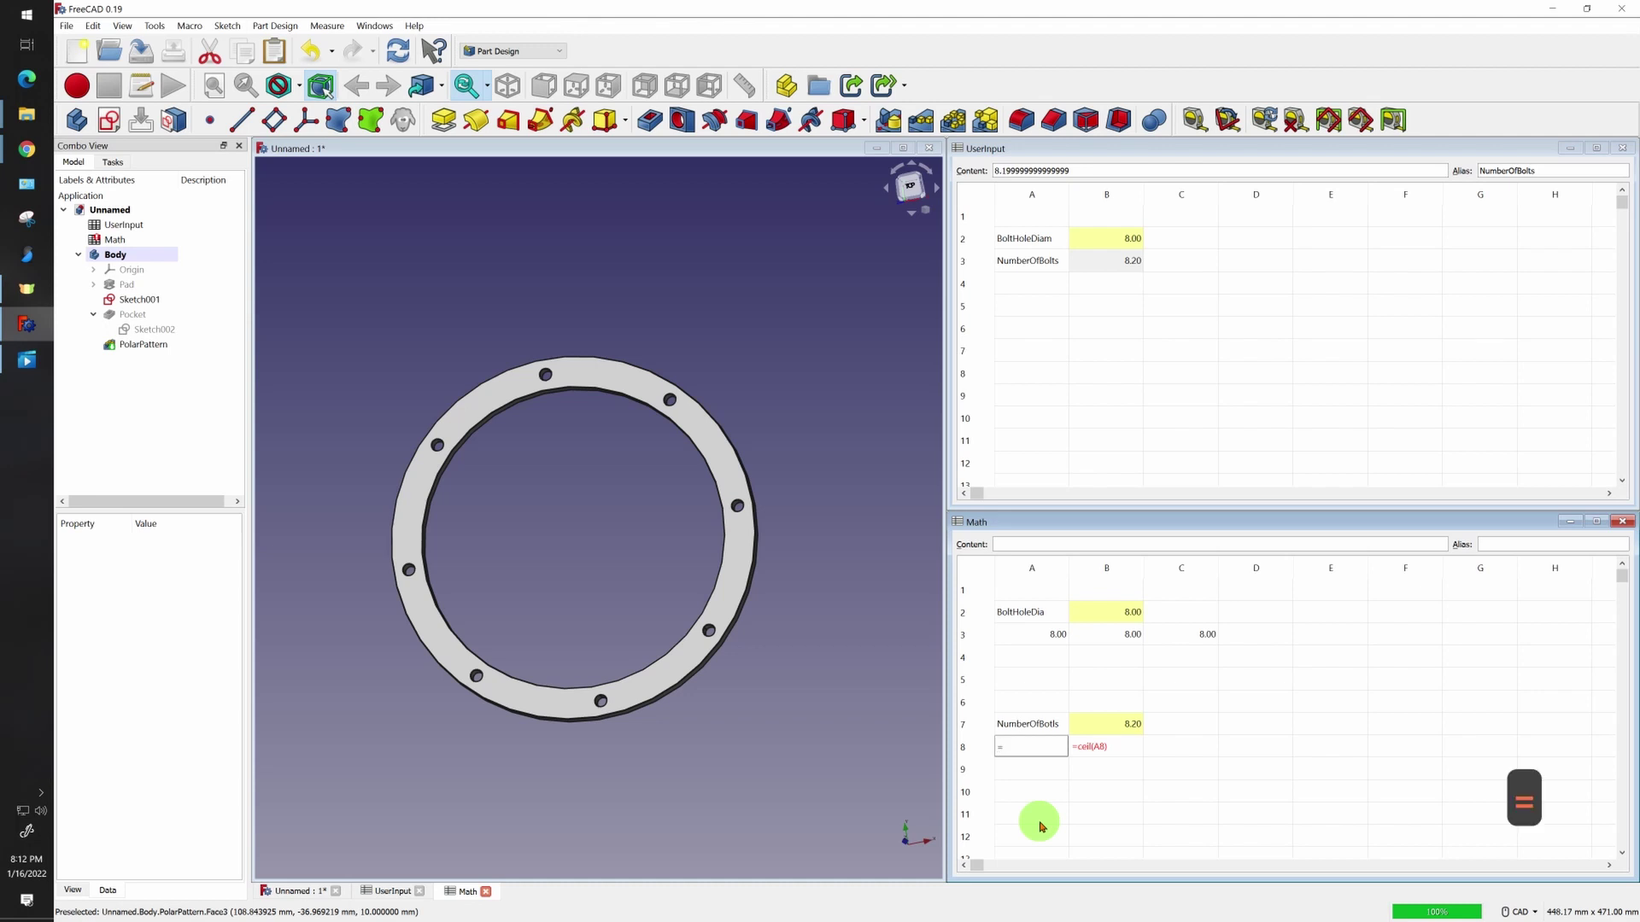
text(=user)
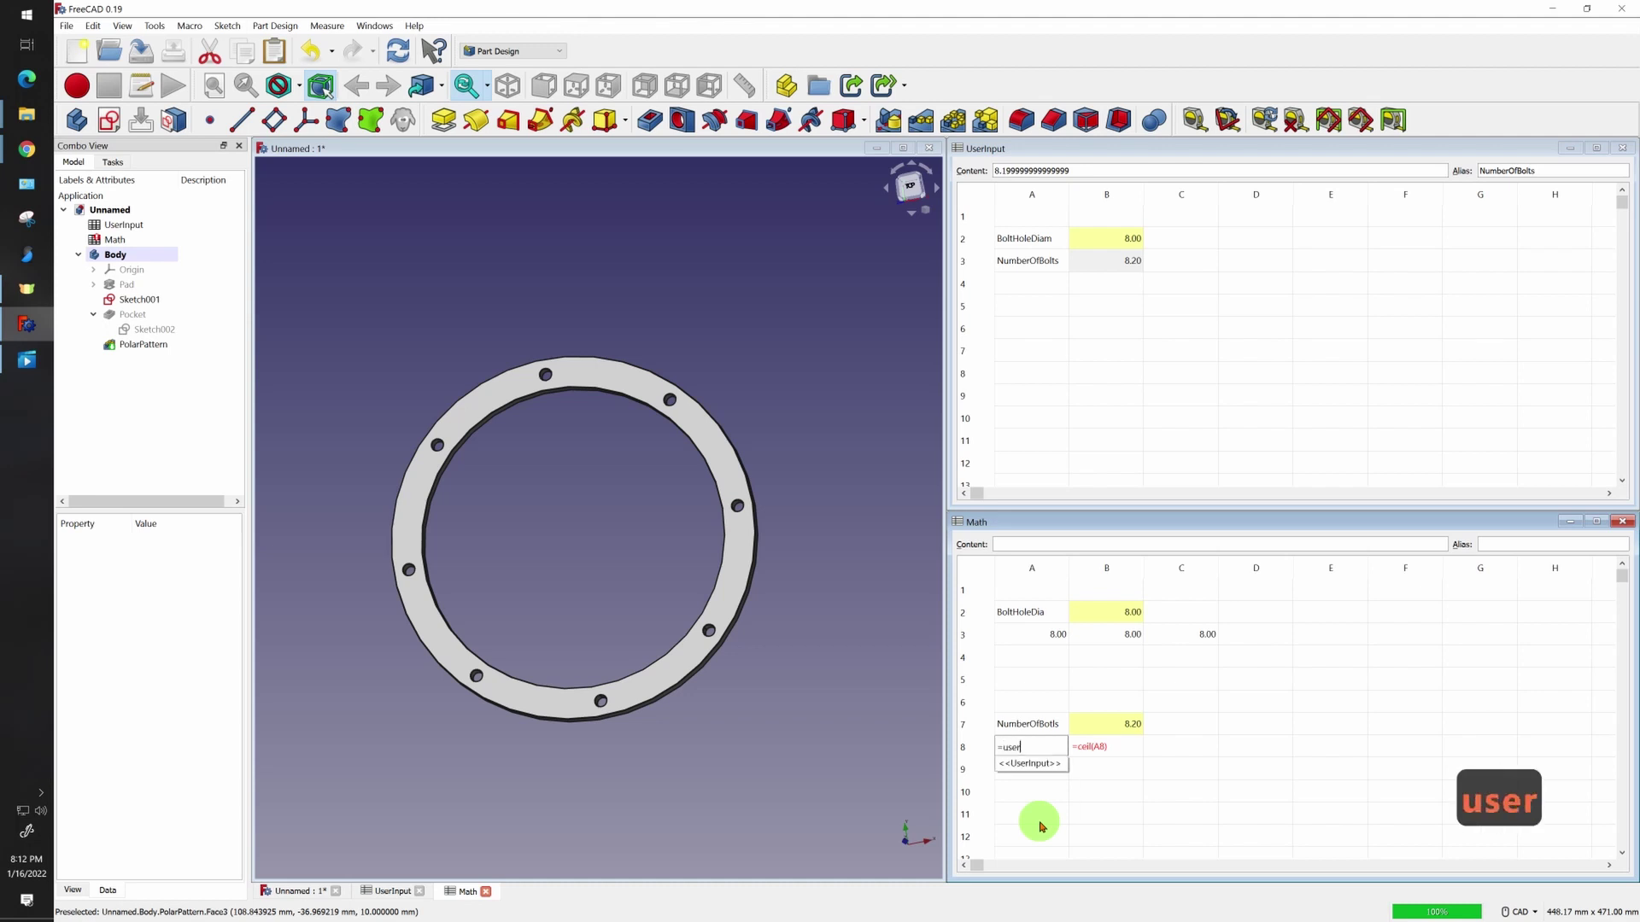
click(1031, 763)
text(nput>>.n)
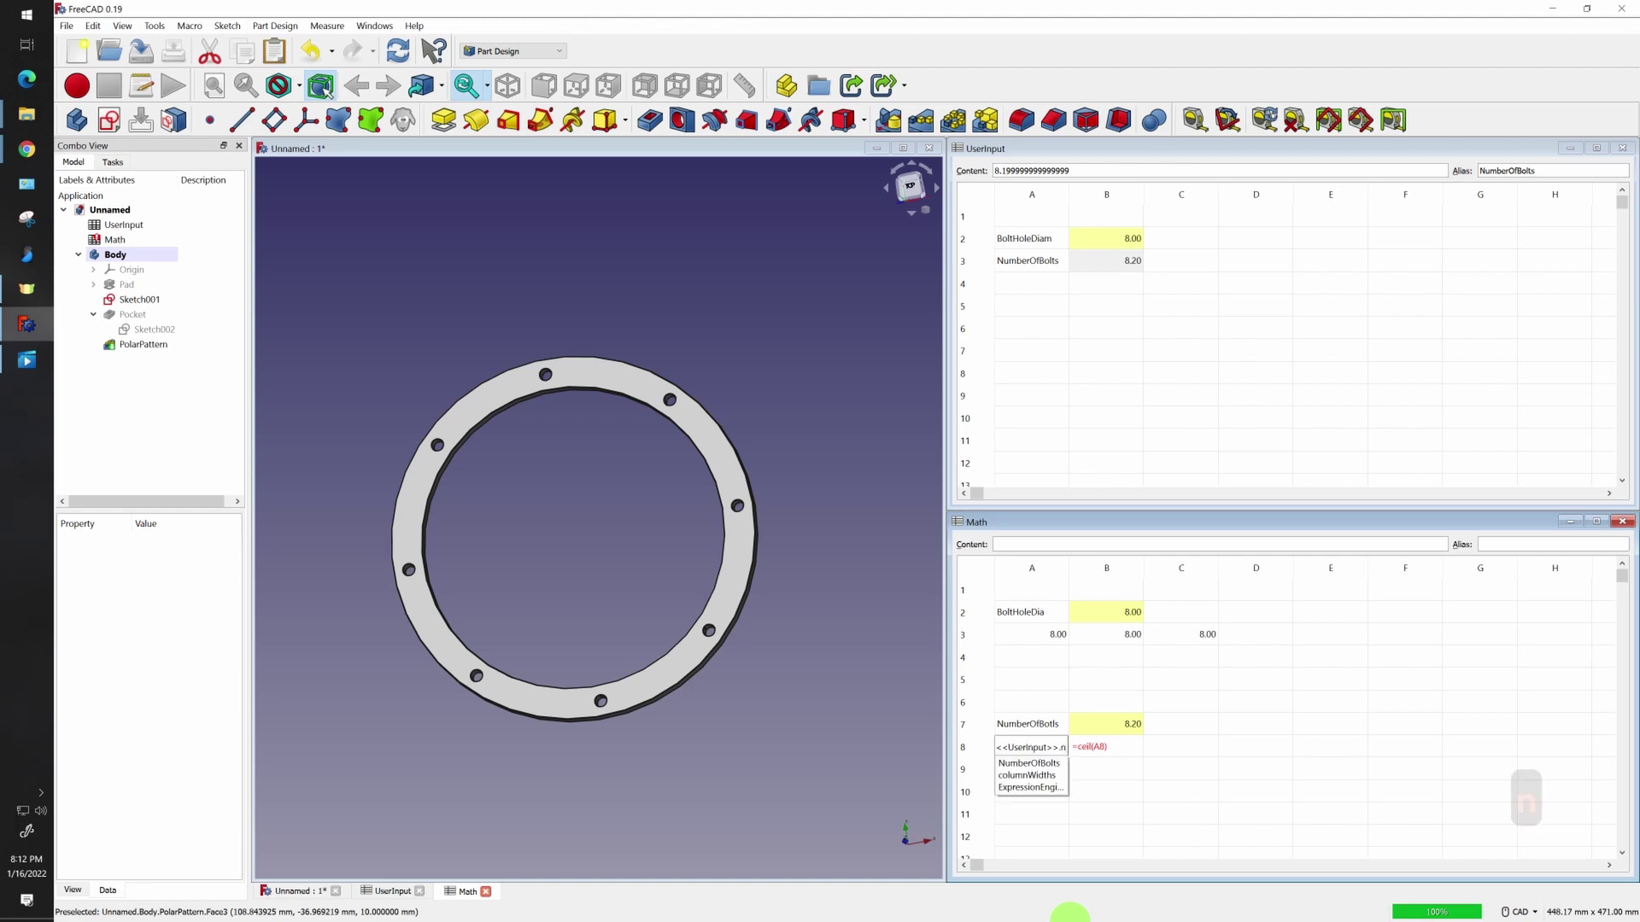
click(1057, 763)
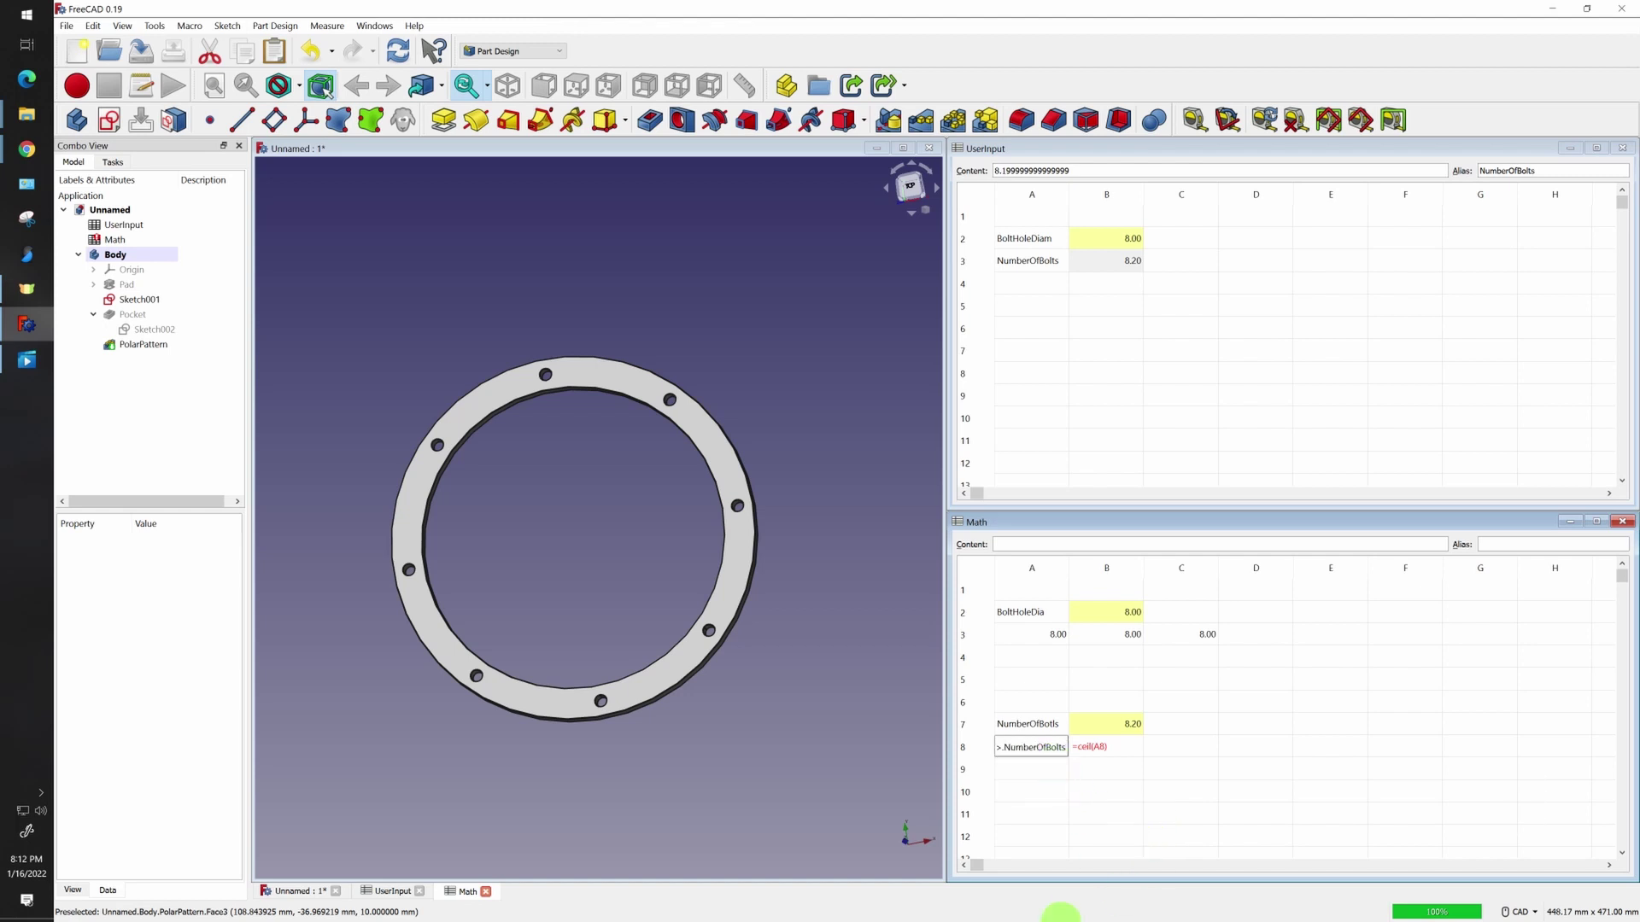
key(Return)
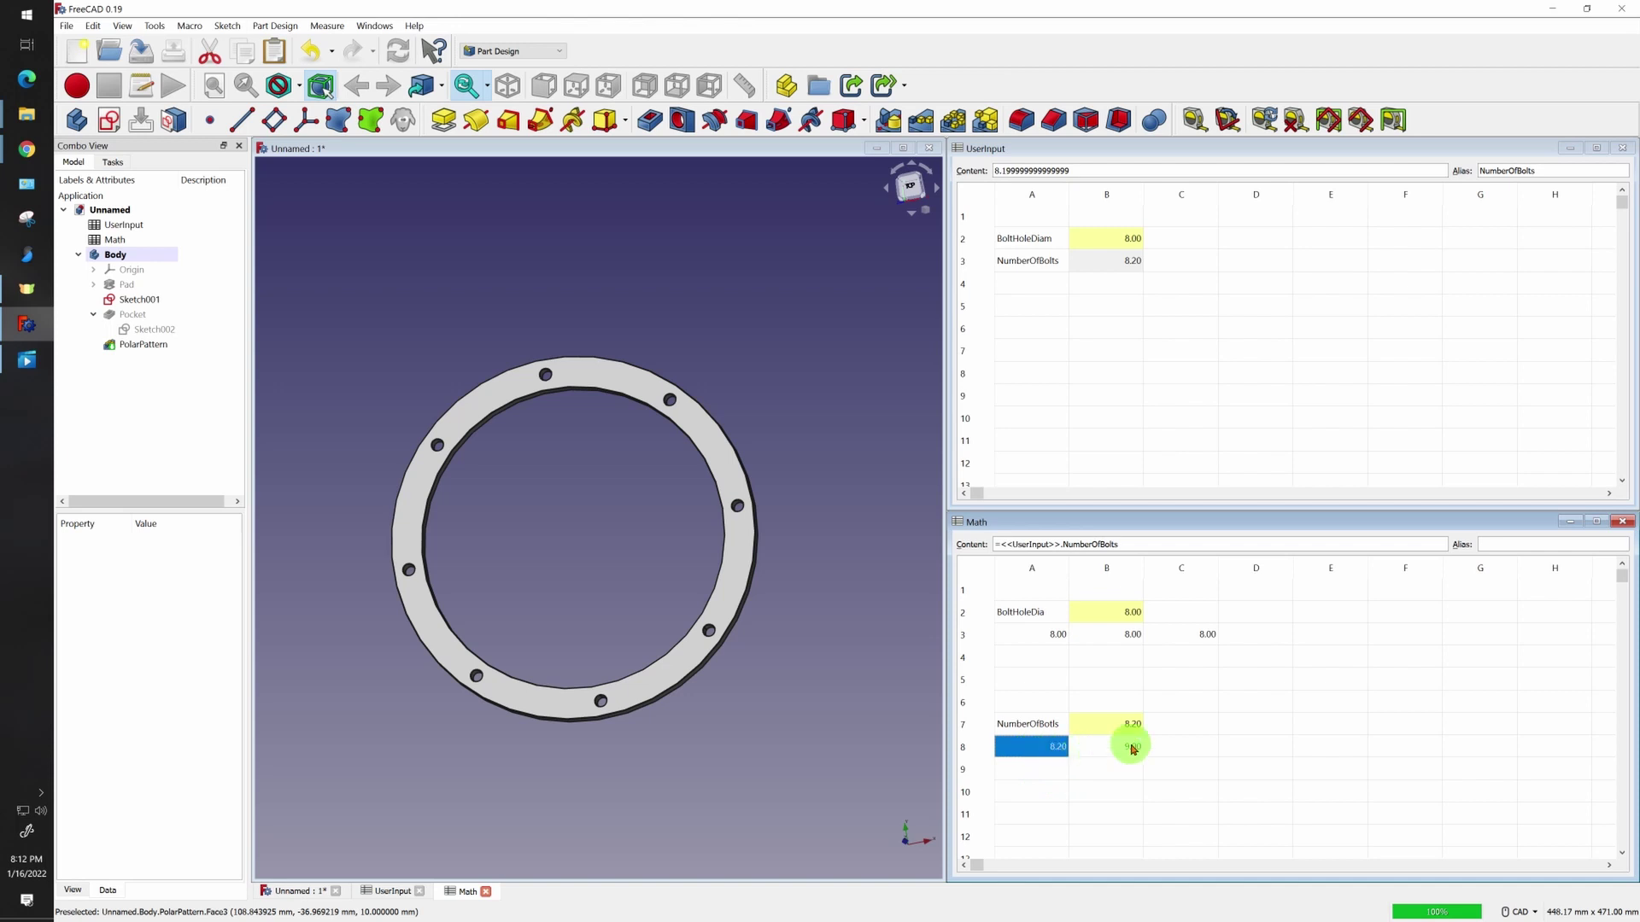
Set the UserInput bolt count to 6.2, then to 6
double_click(1110, 266)
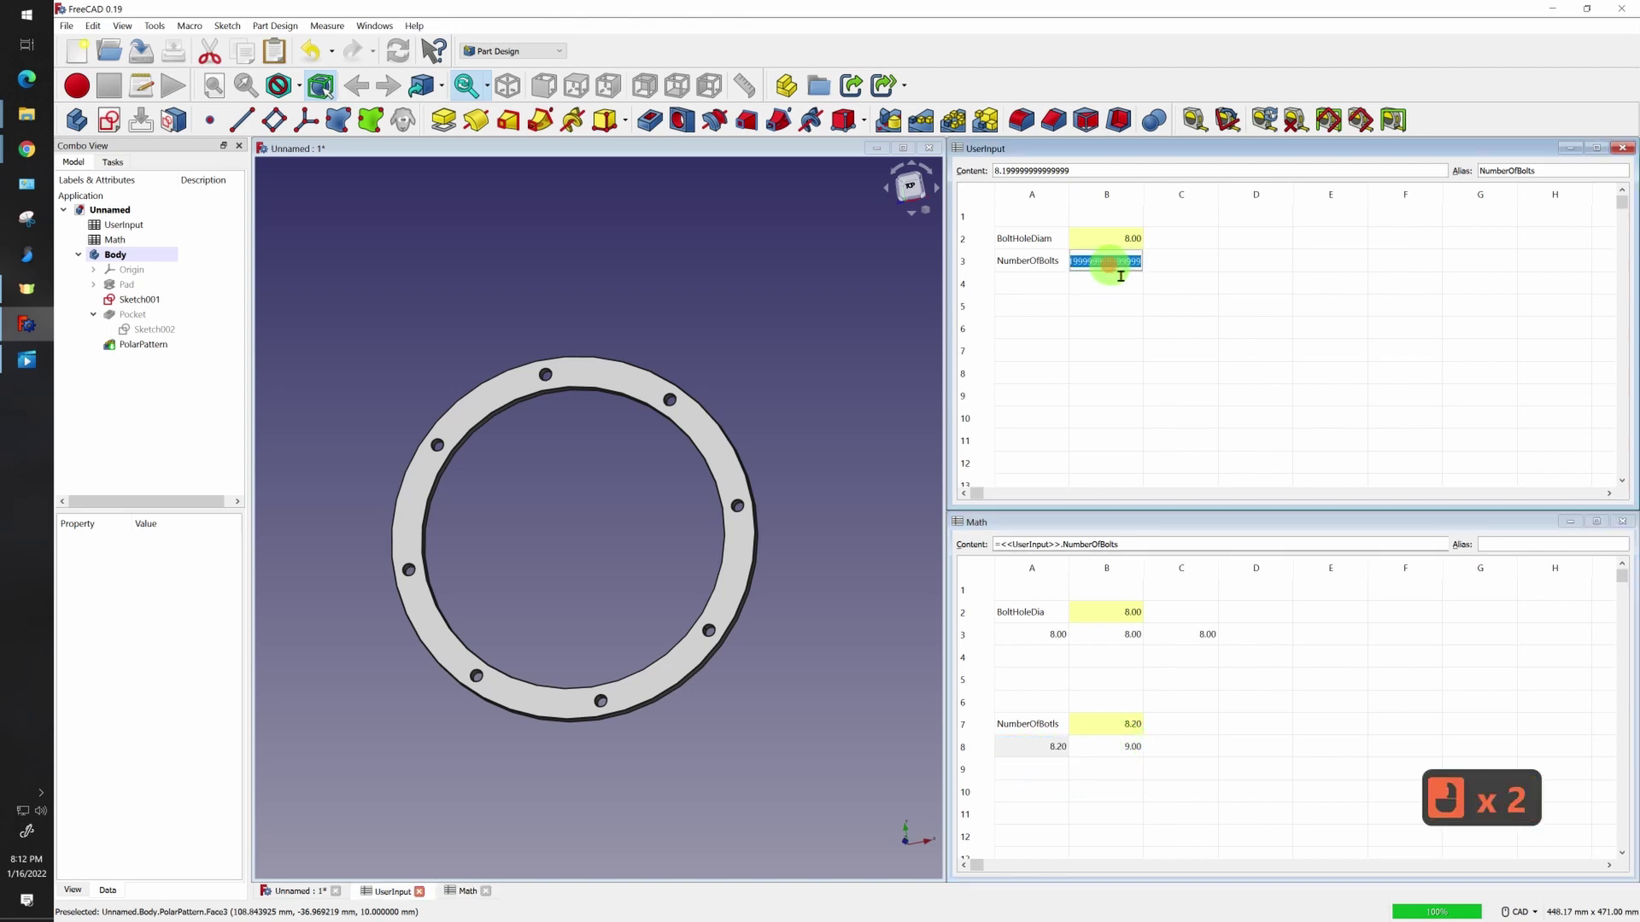
text(6)
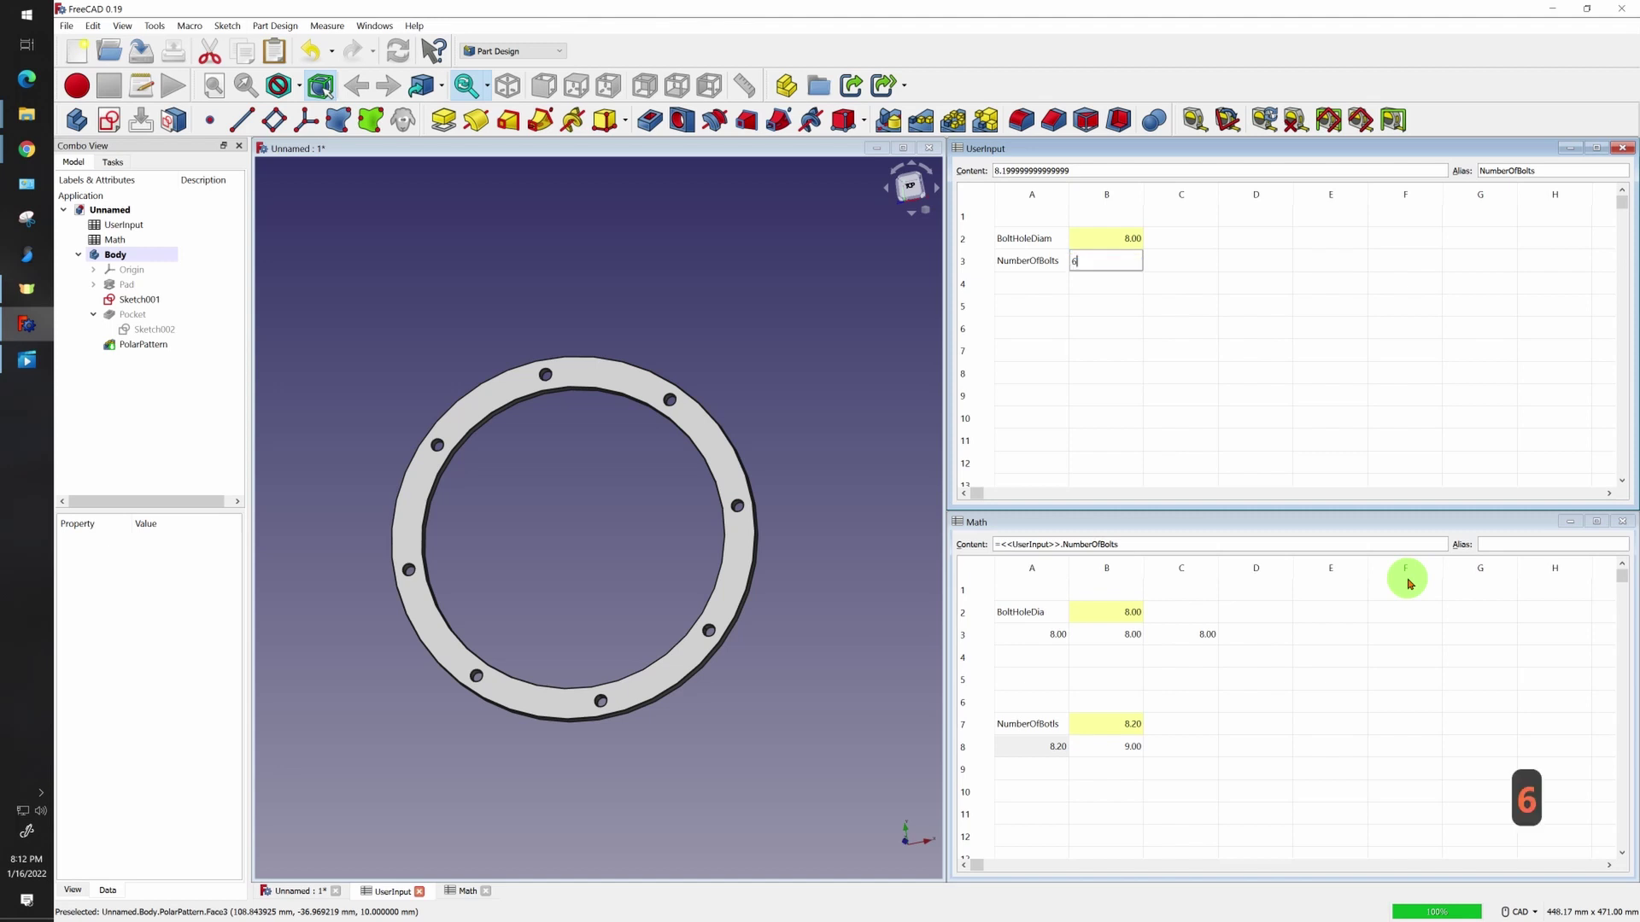
text(.2)
key(Return)
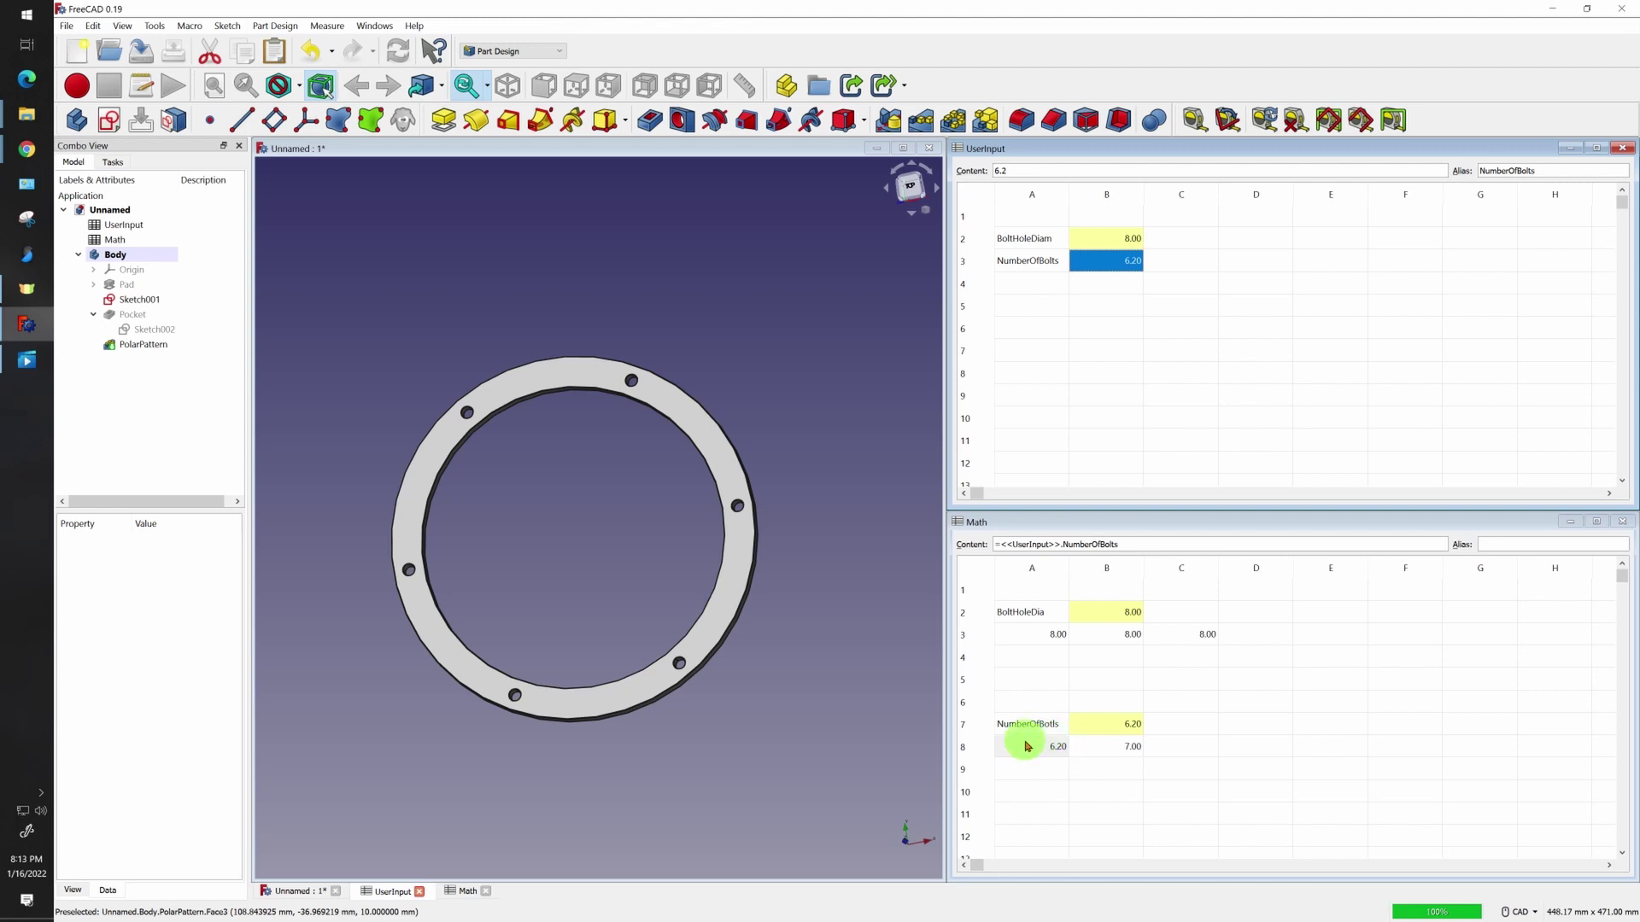
key(Return)
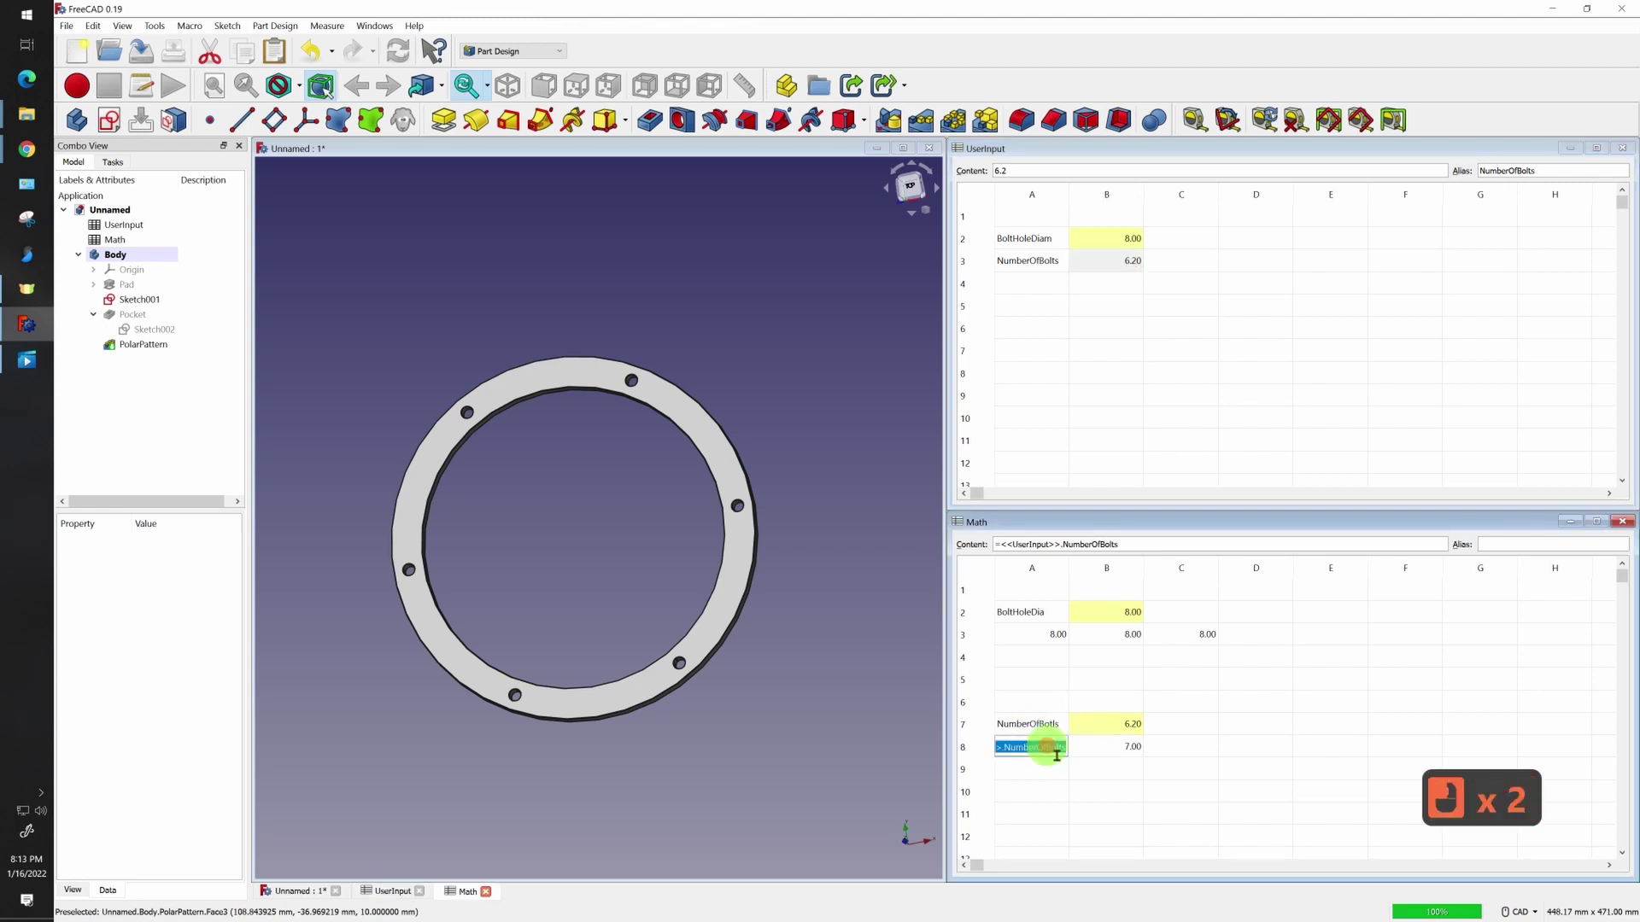
text(6)
key(Return)
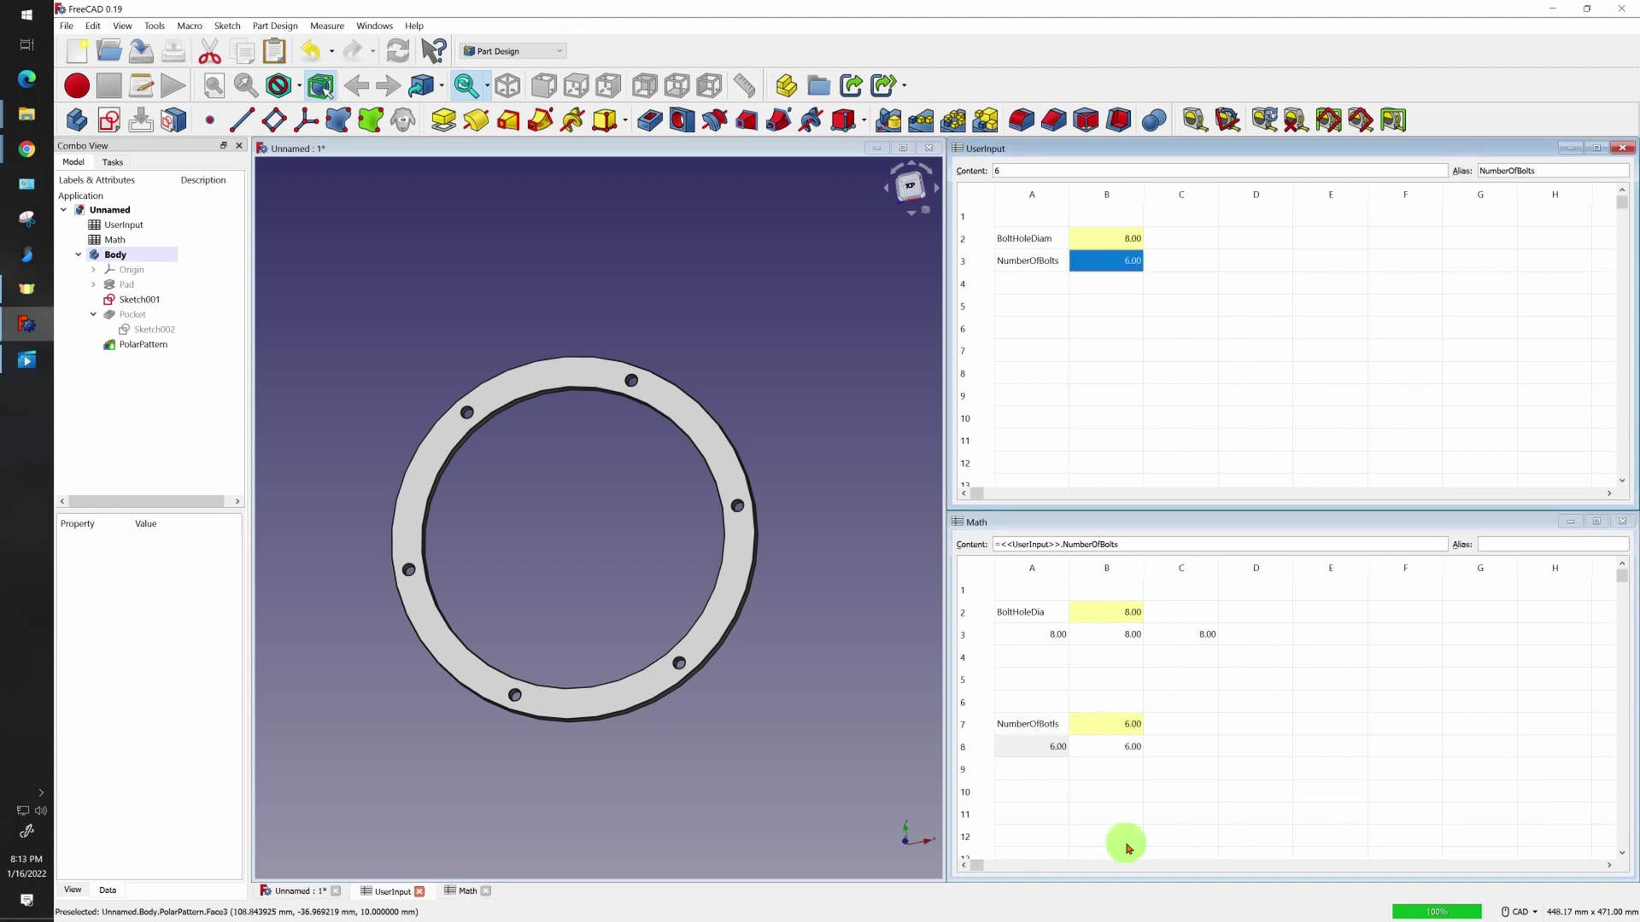
Compare the formulas in Math A8 and ceil cell B8, both reading 6.00
click(1133, 749)
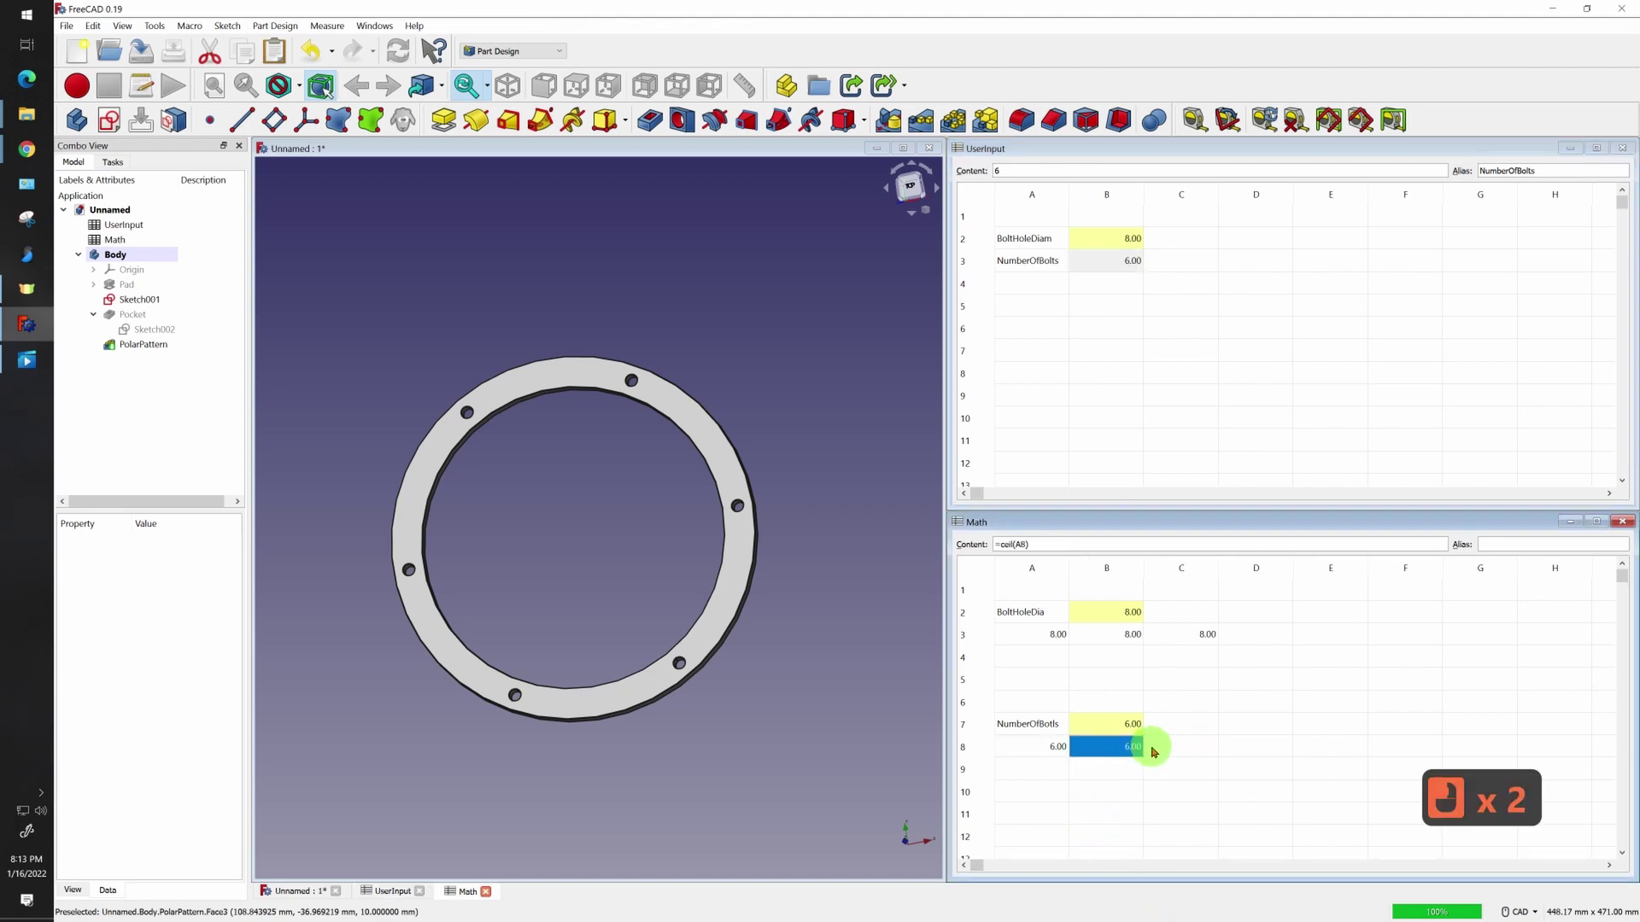
click(1155, 750)
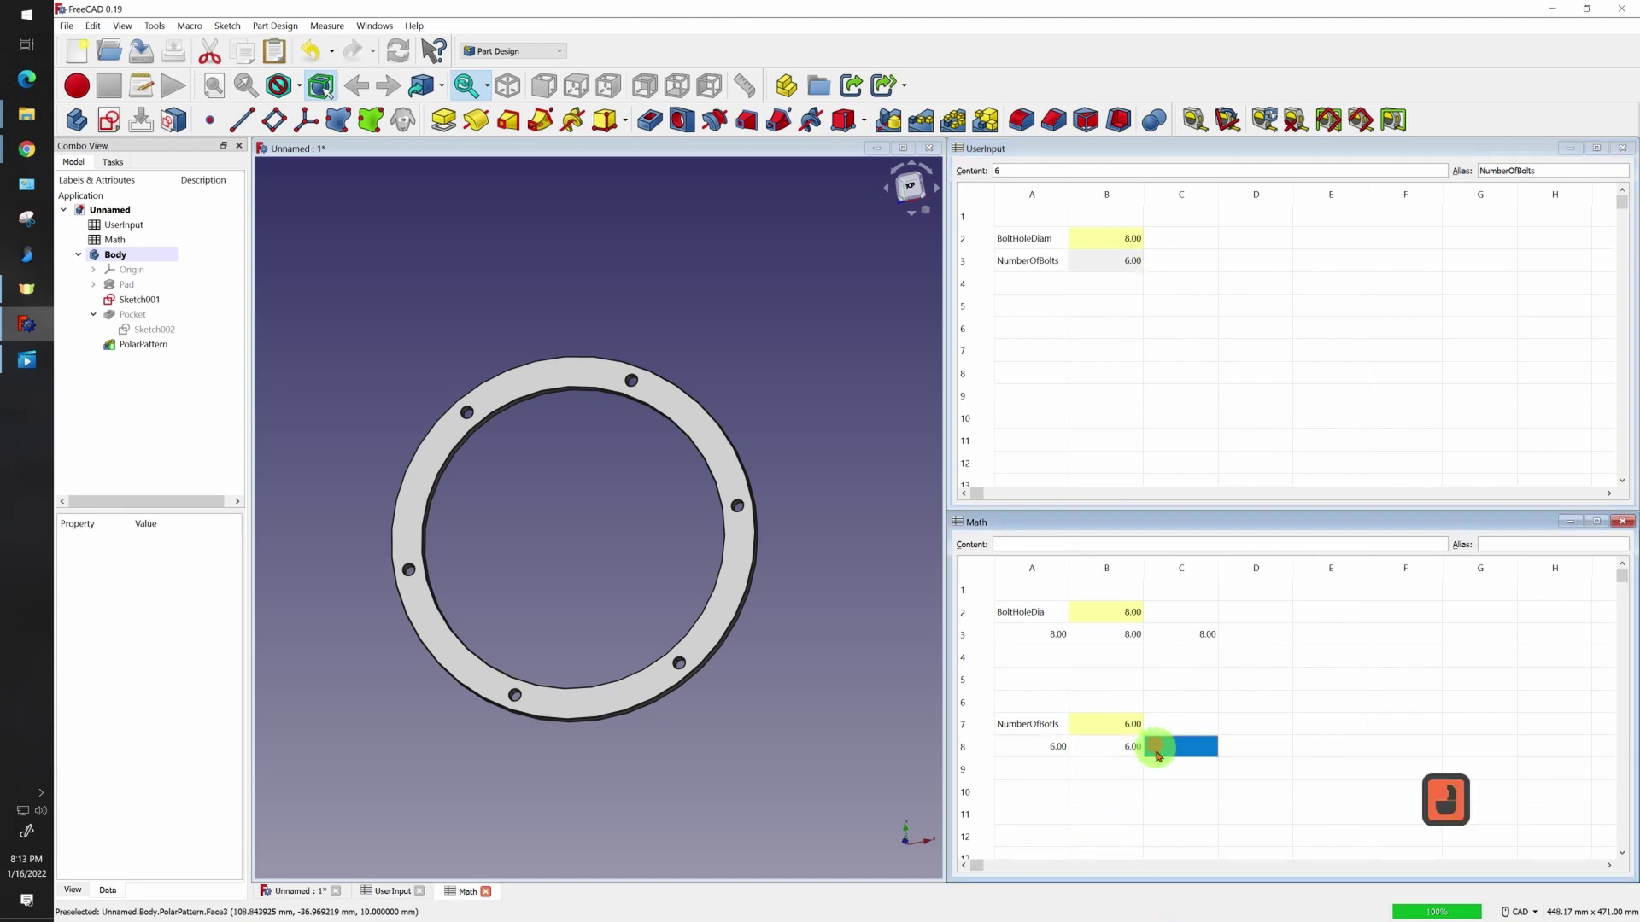
click(1056, 750)
click(1107, 751)
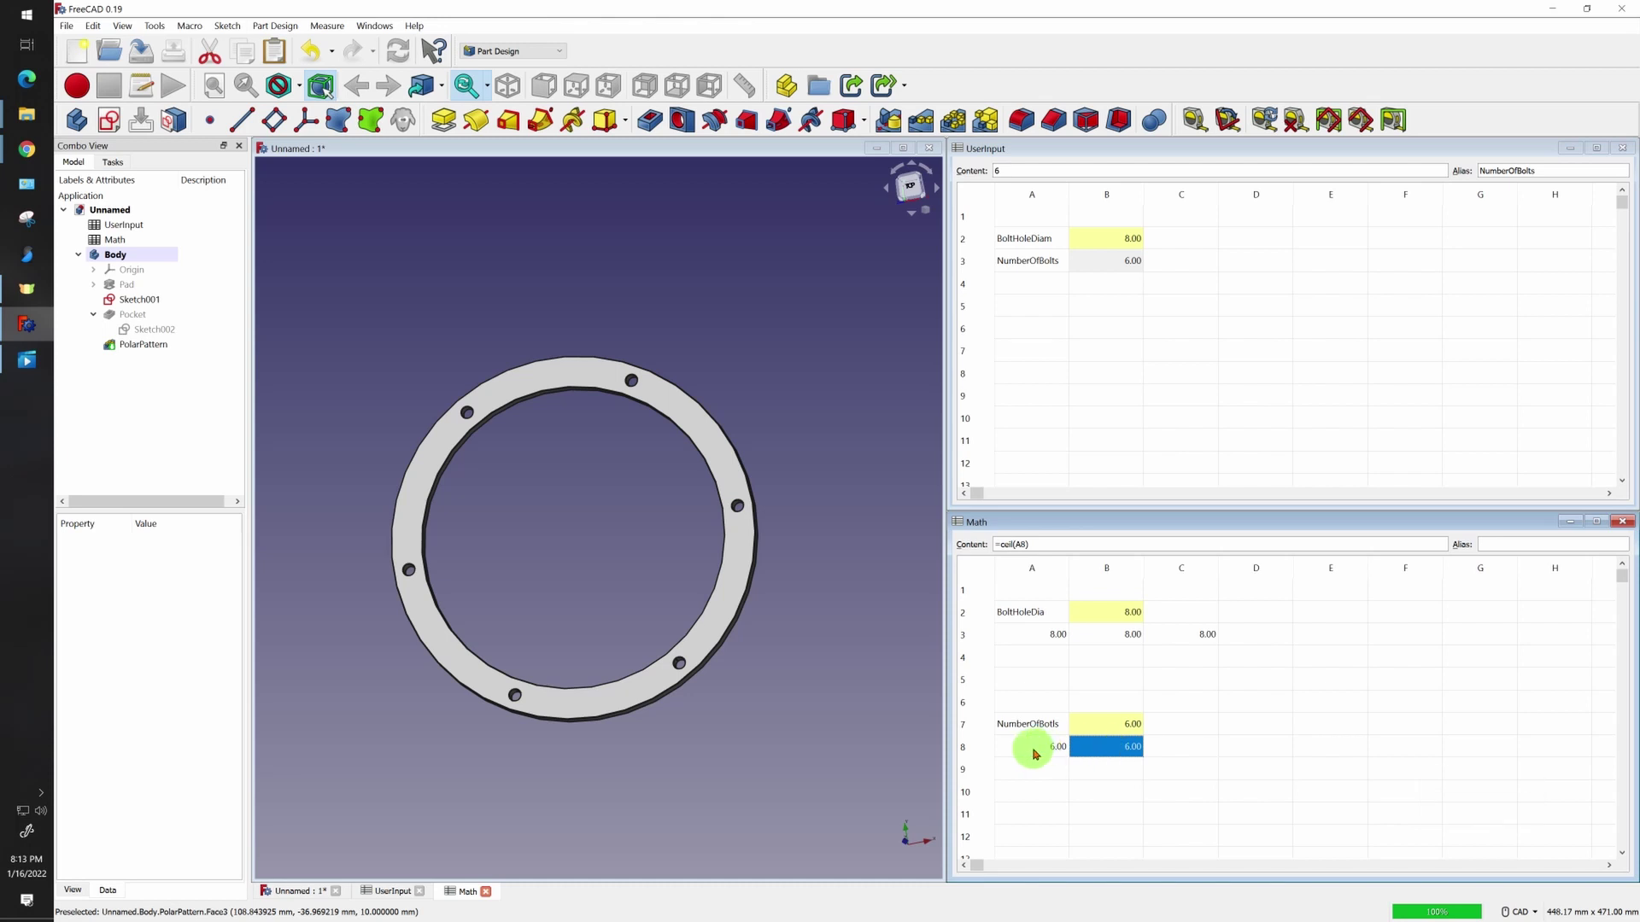
click(1035, 751)
click(1087, 750)
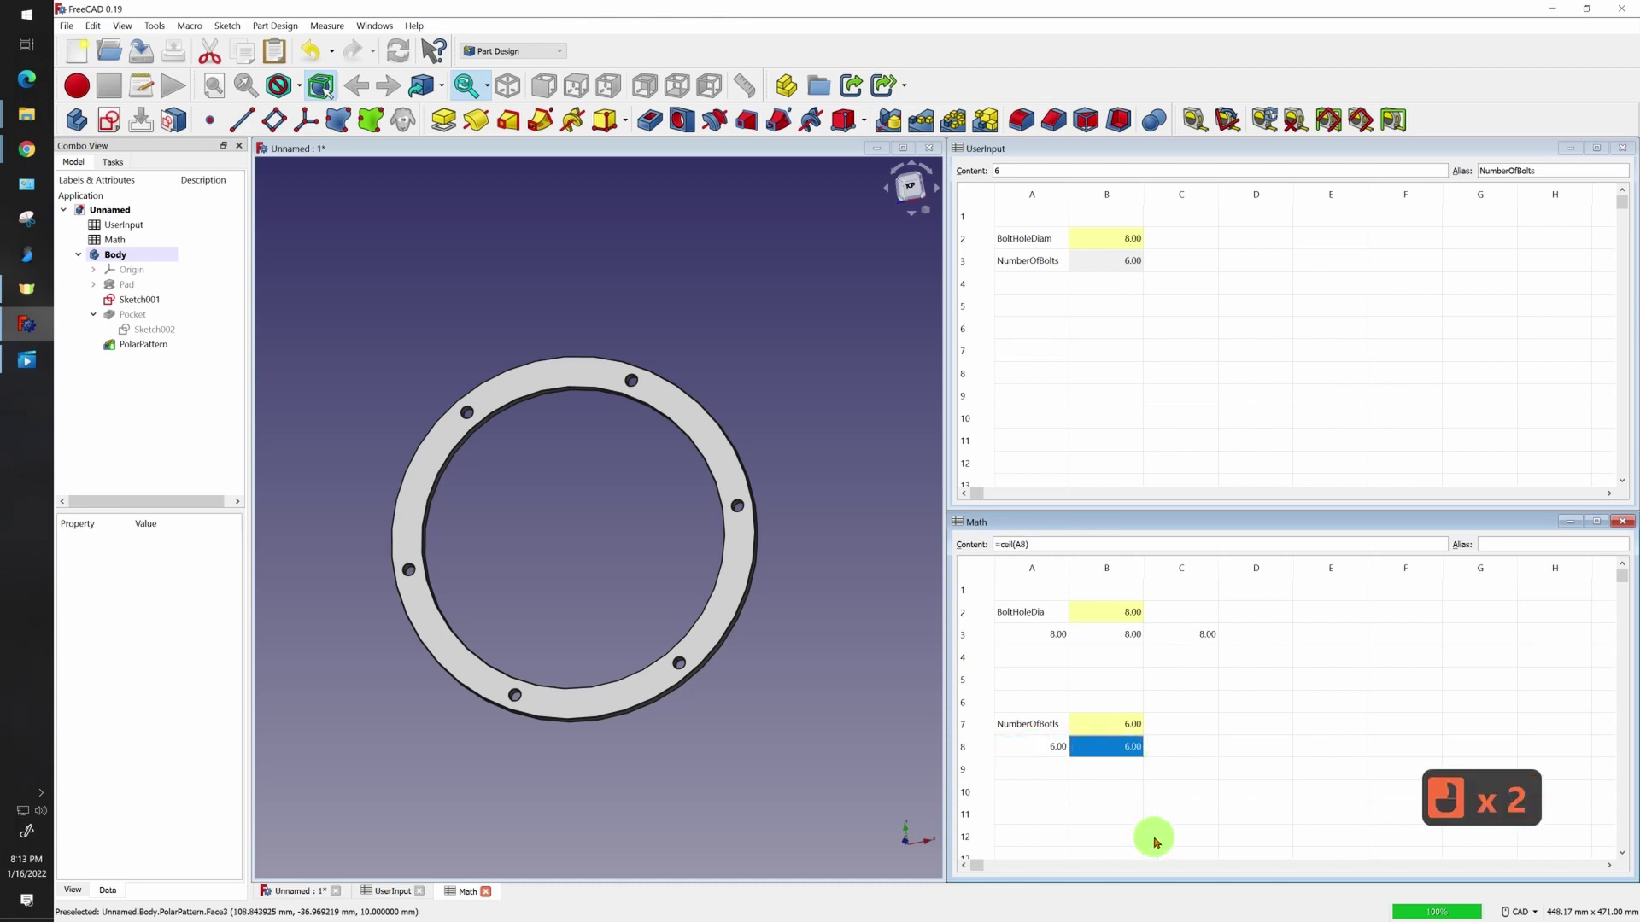
Replace Math B7's NumberOfBolts formula with =B8, the rounded-up value
click(1123, 726)
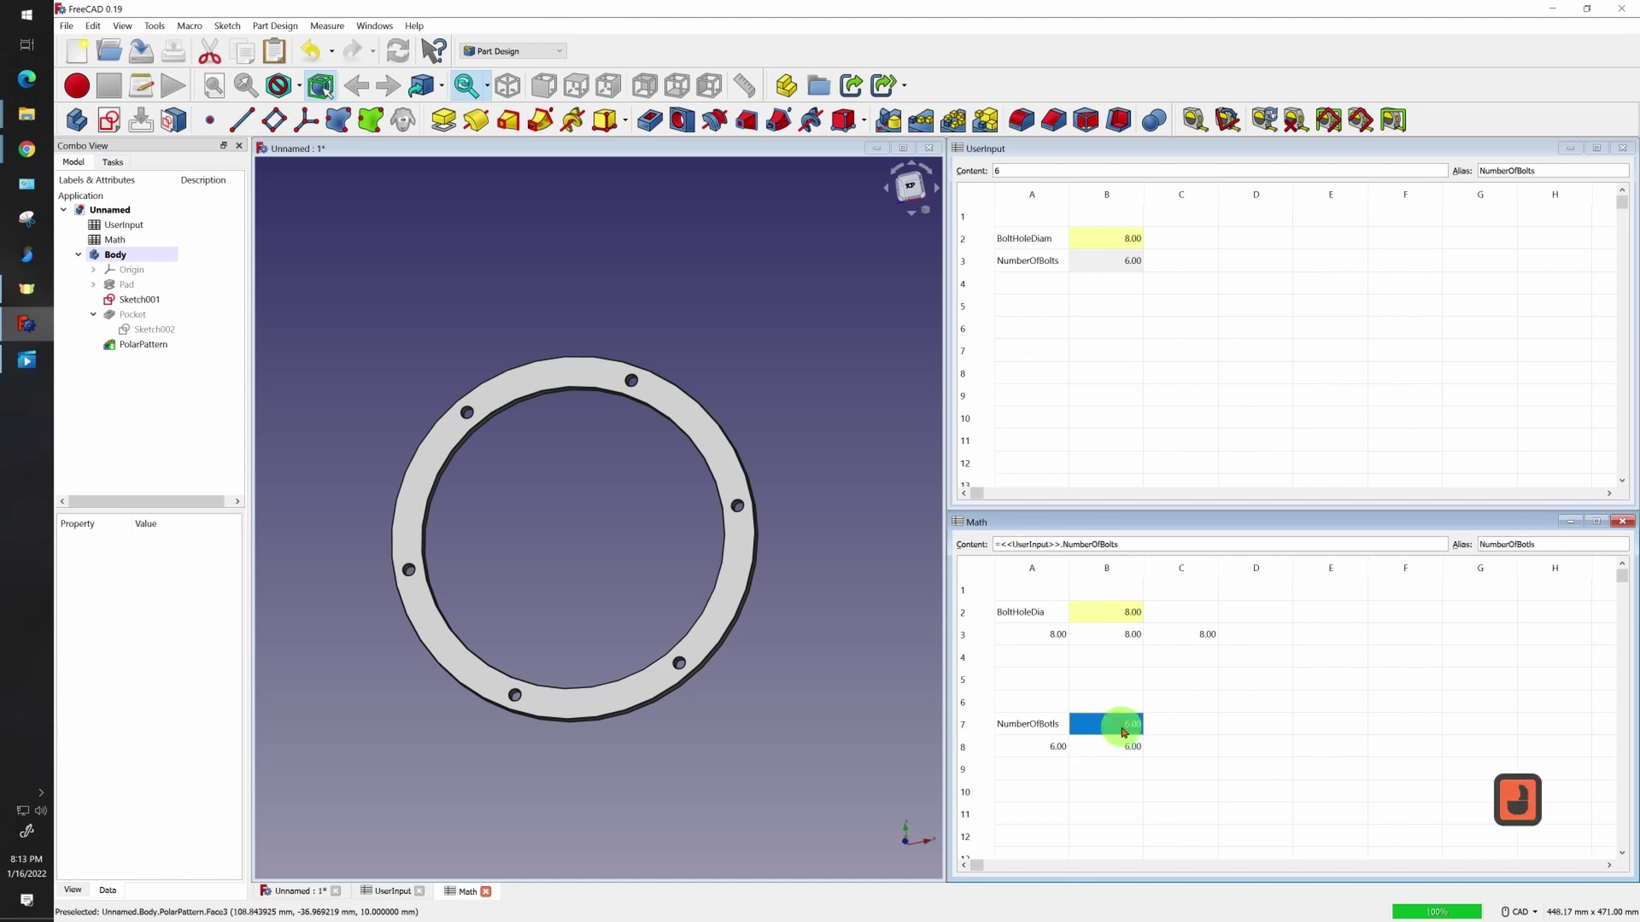
double_click(1123, 726)
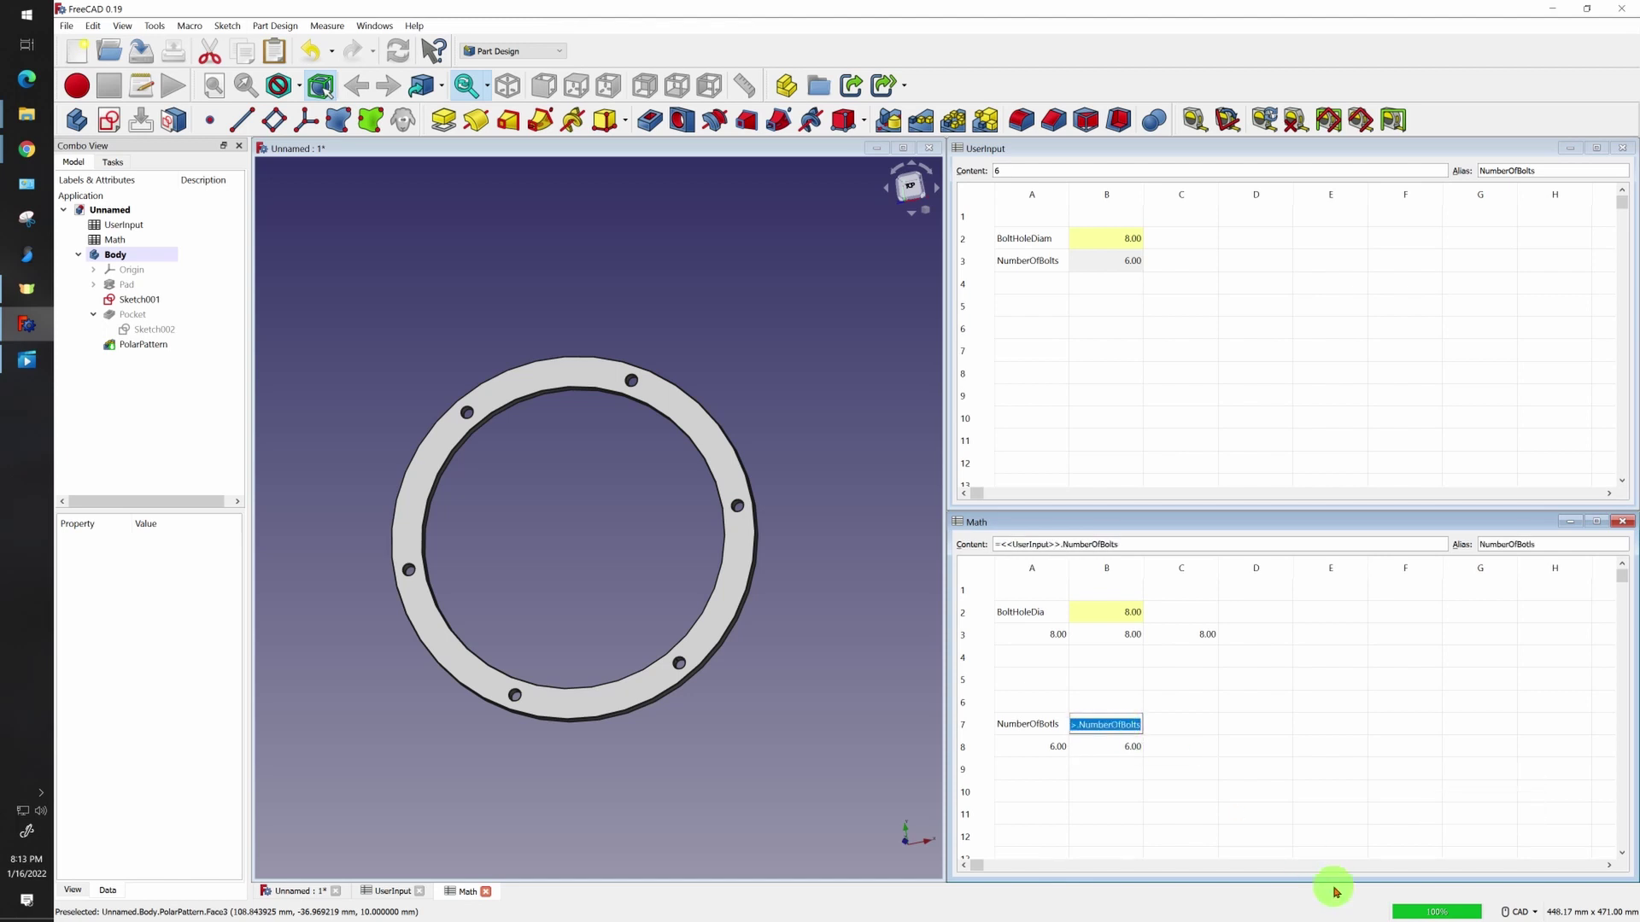
text(=B8)
key(Return)
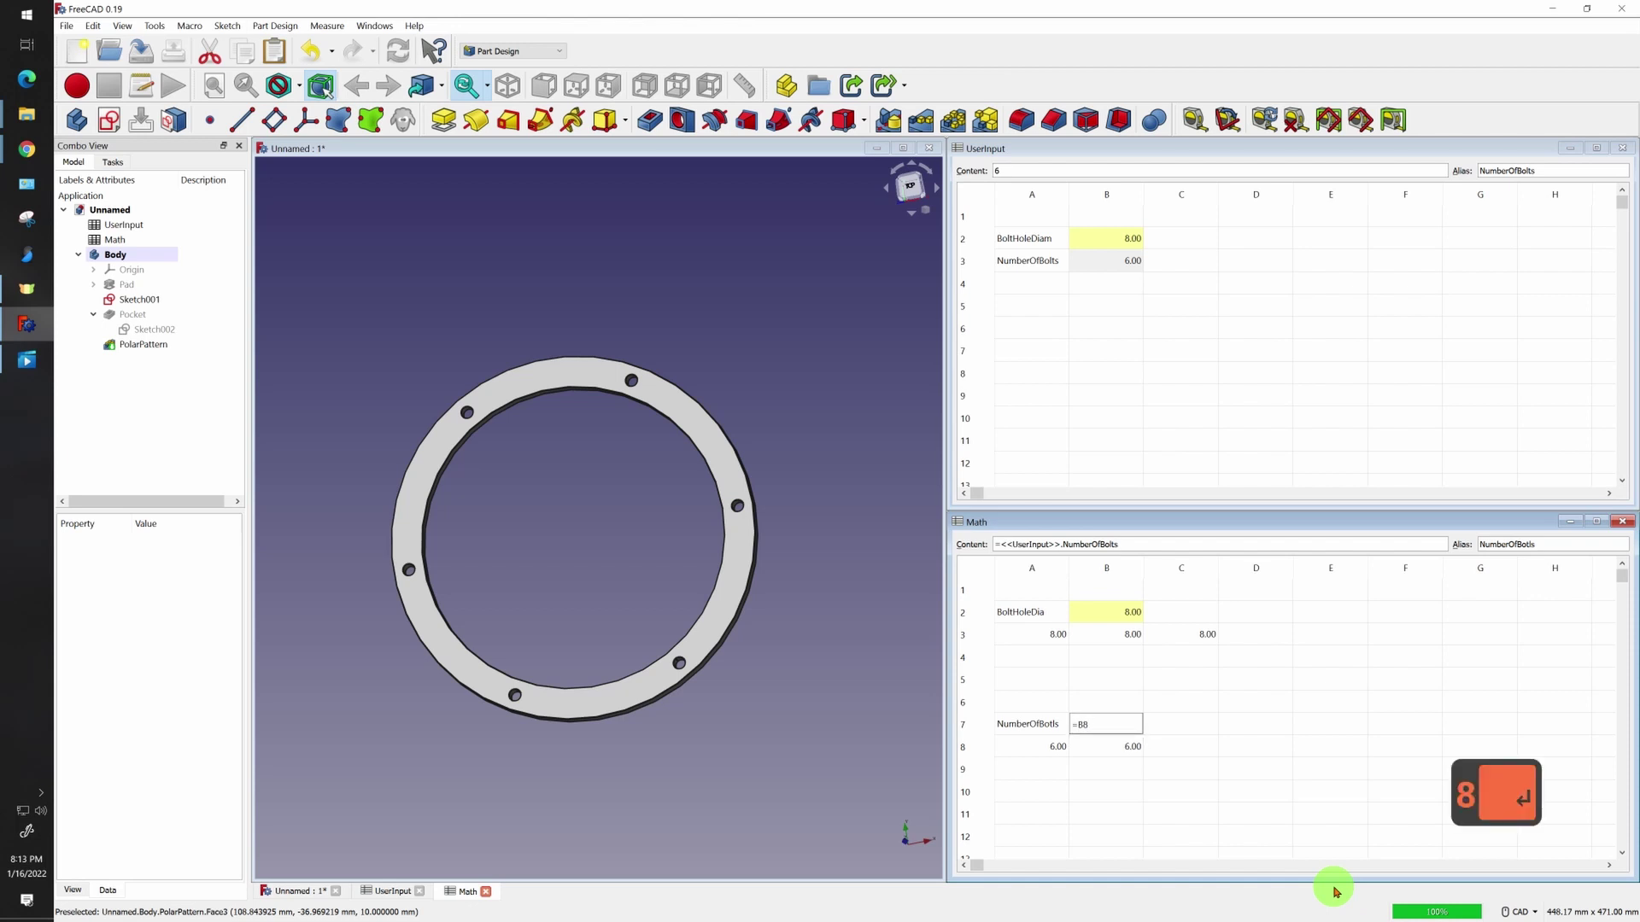
key(Return)
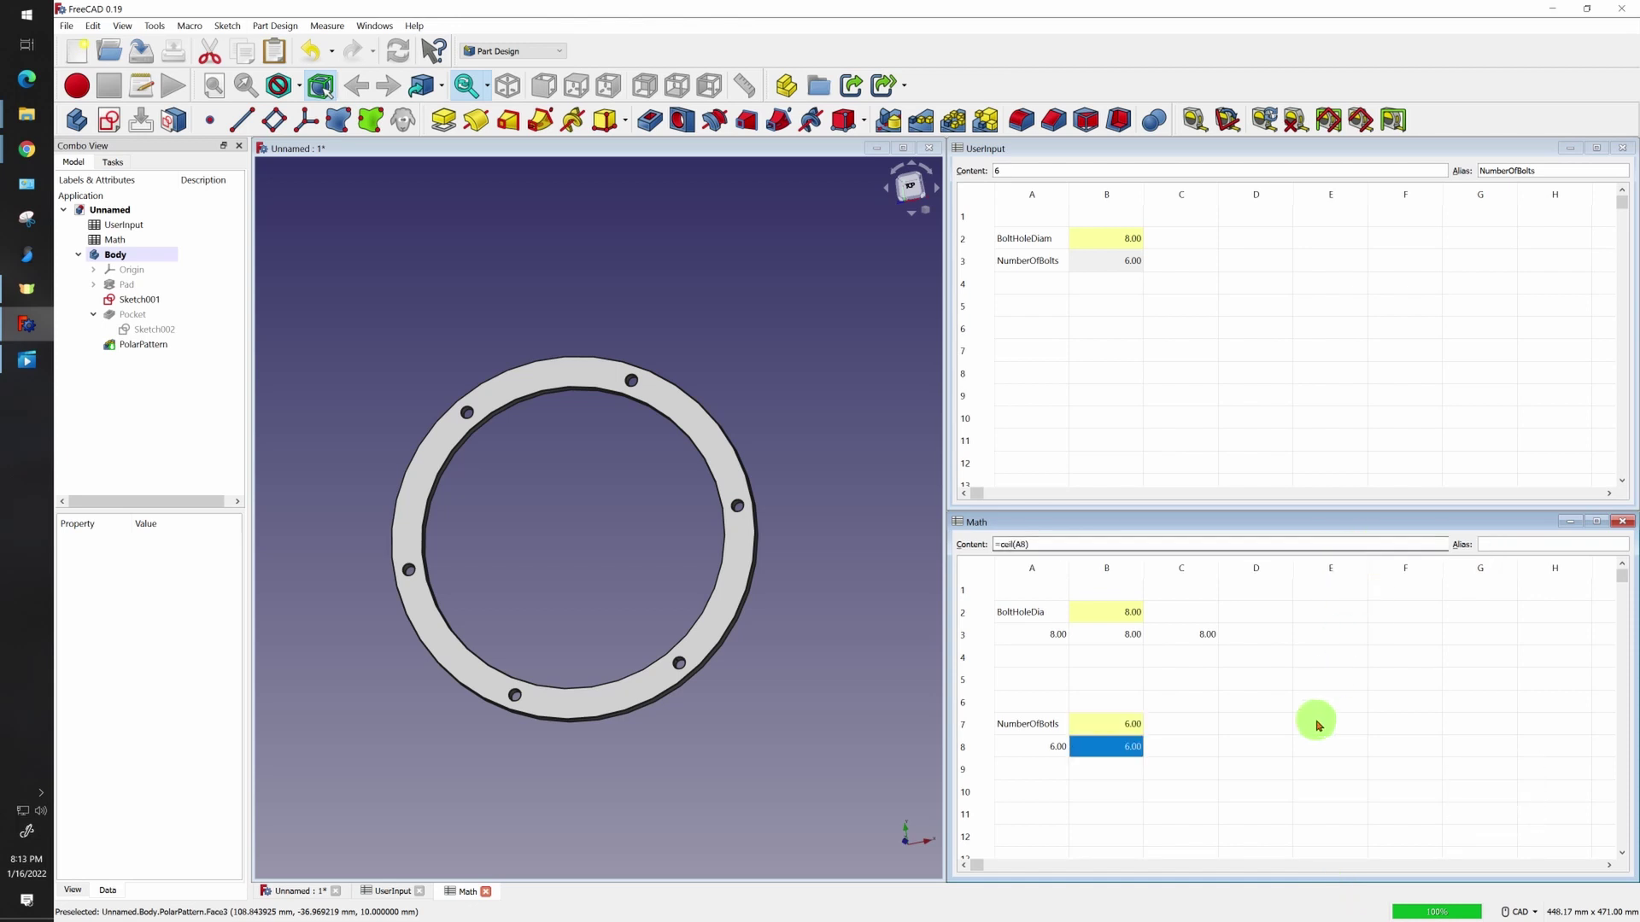
Set the UserInput bolt count to 9, then 9.2, giving ten bolt holes
double_click(1124, 261)
text(9)
key(Return)
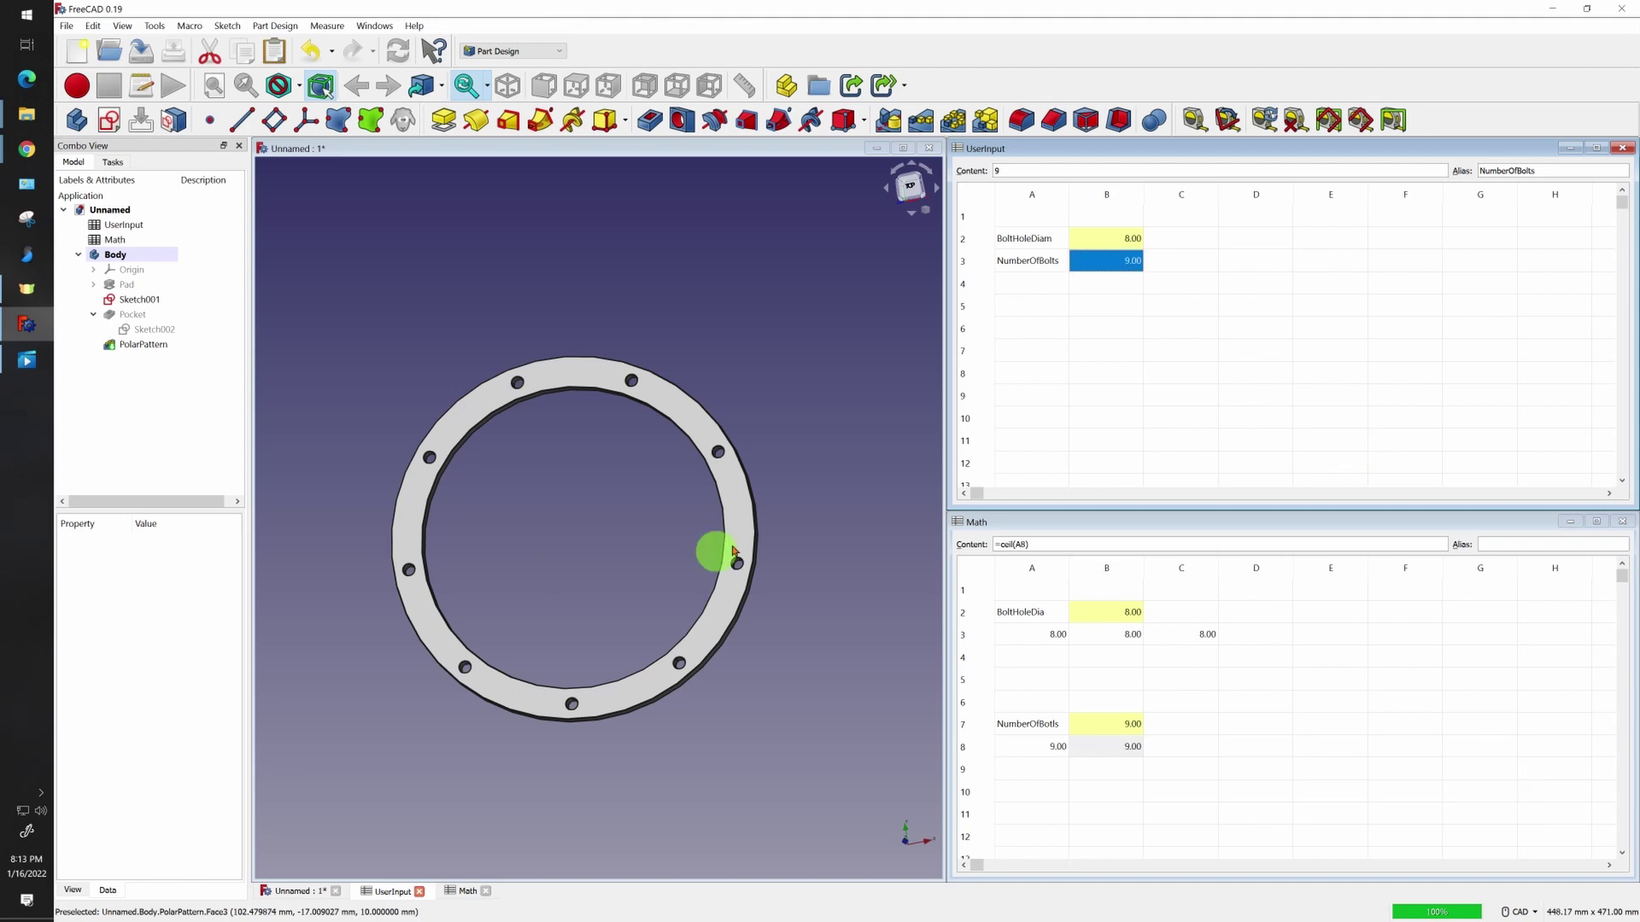
click(1138, 259)
text(9)
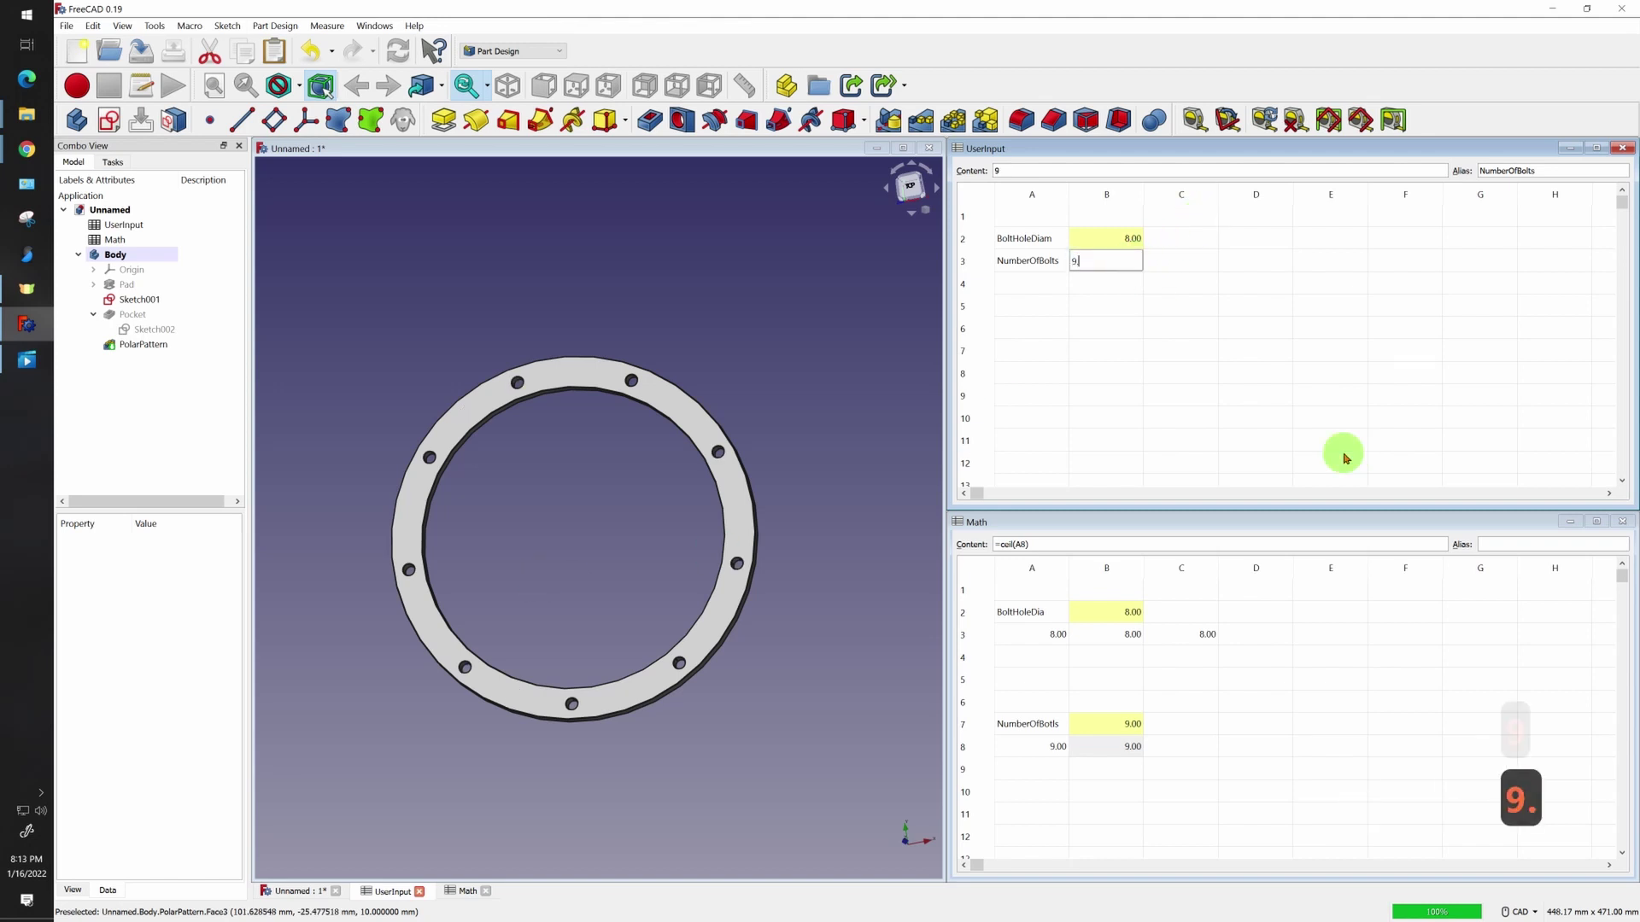
text(.2)
key(Return)
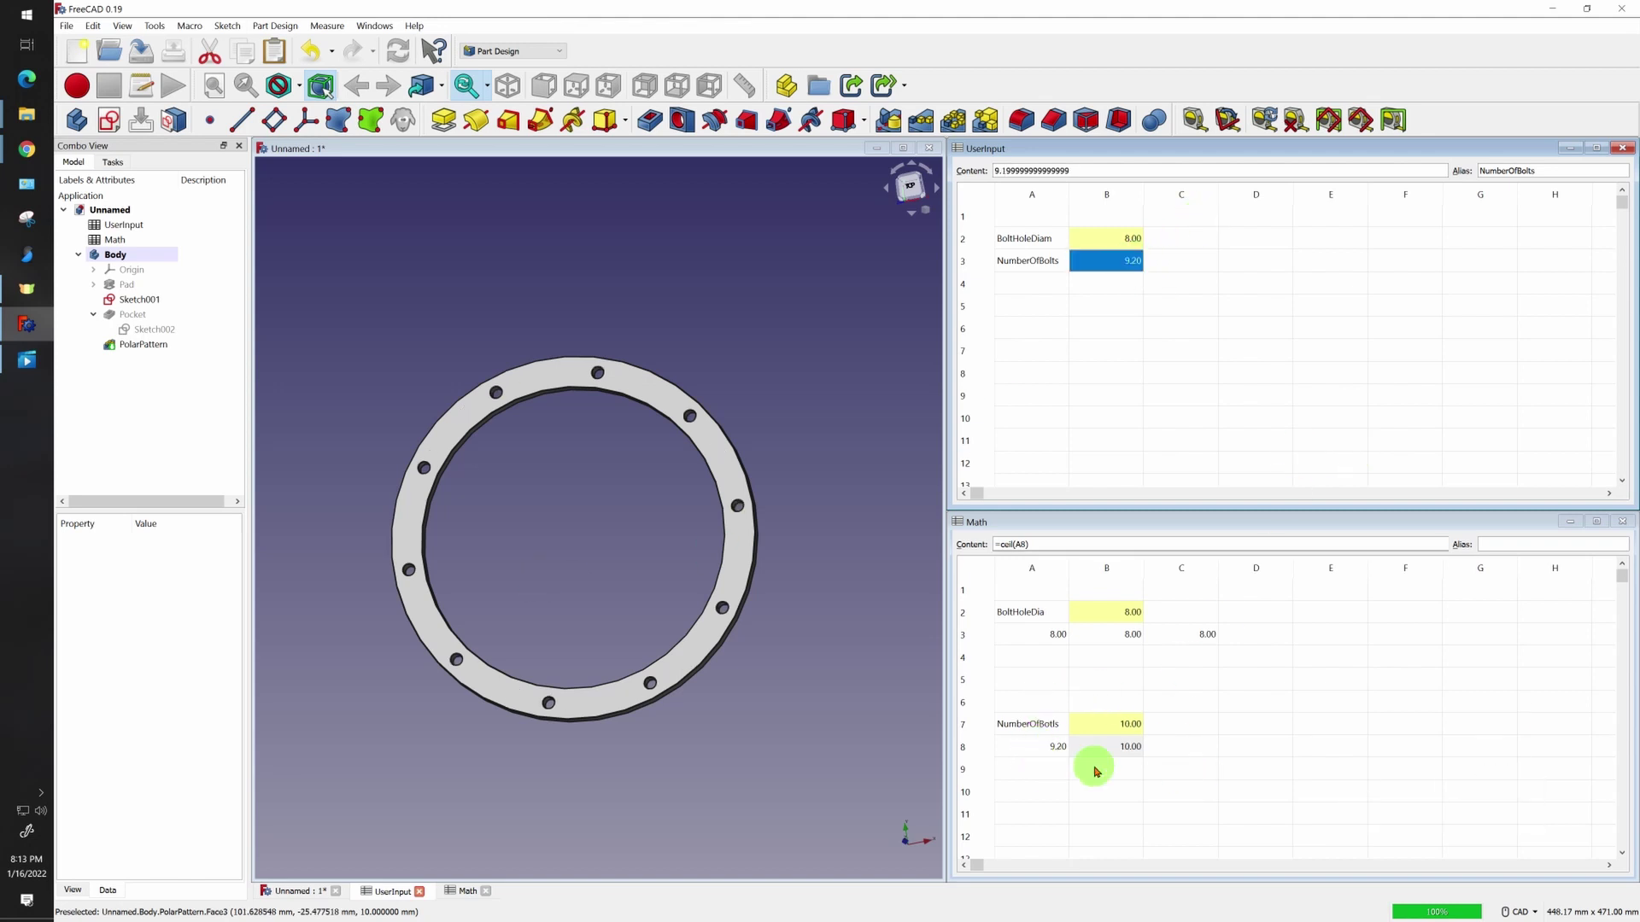